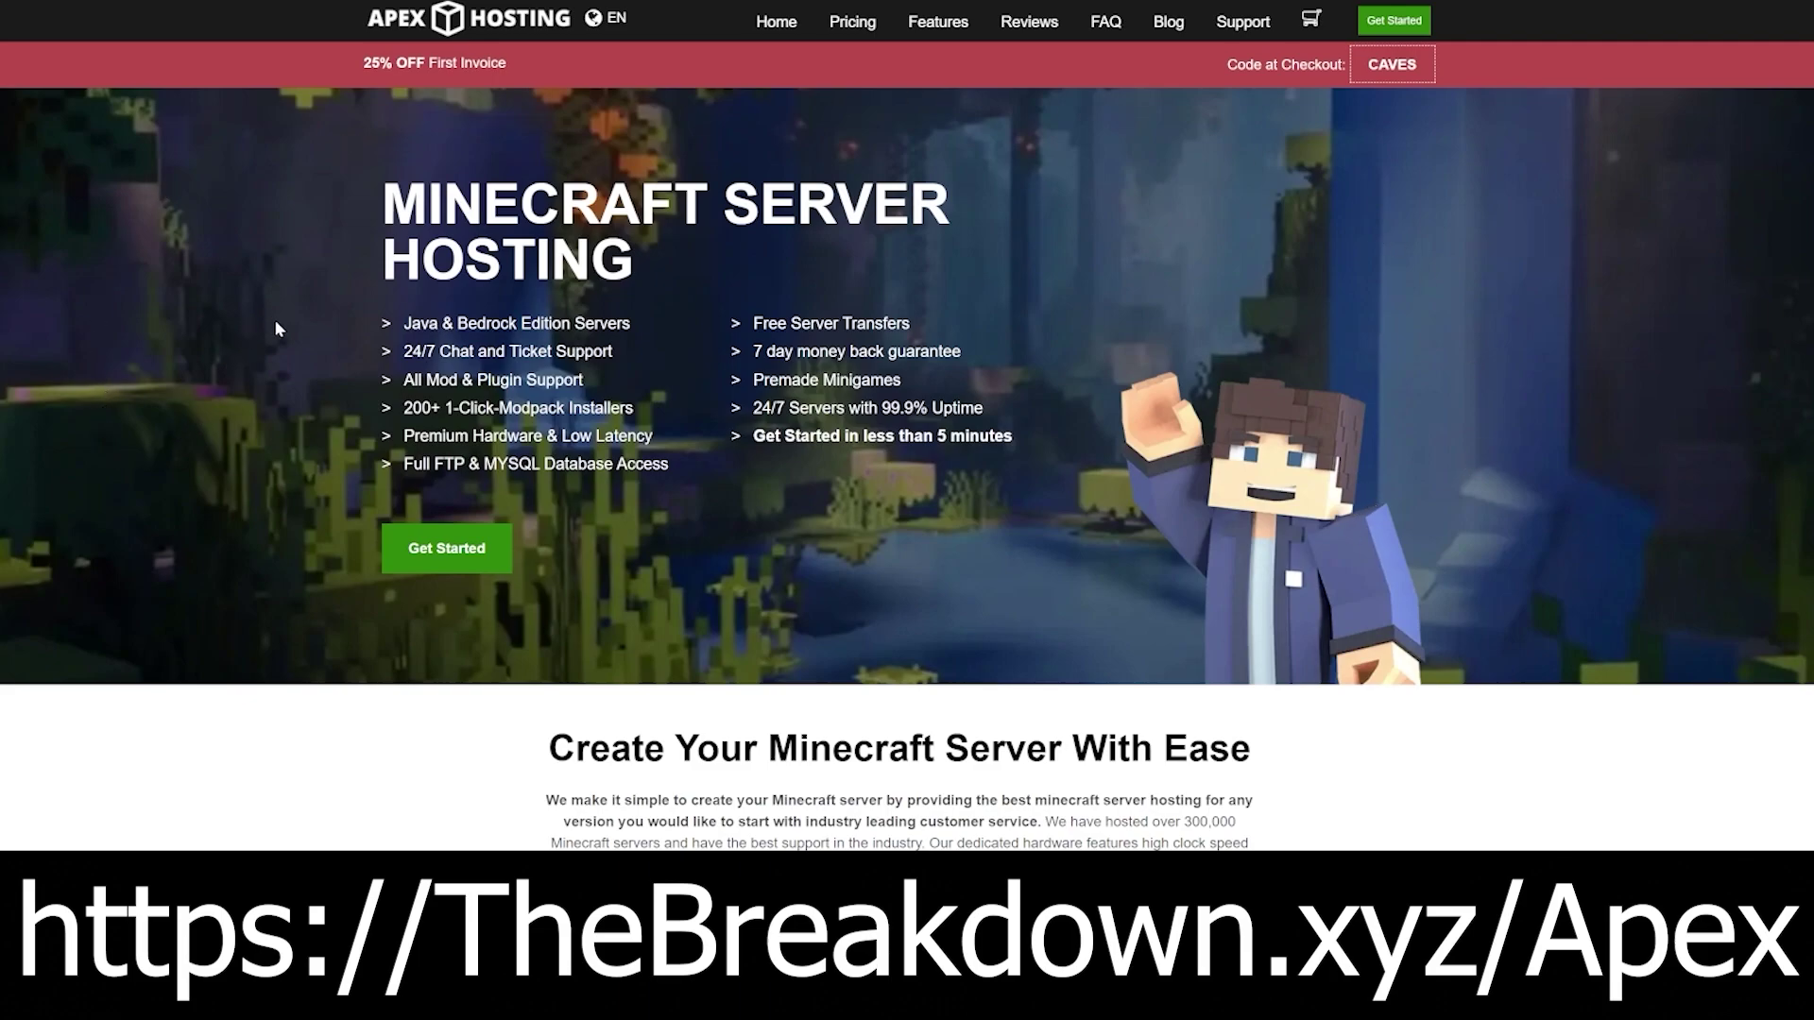
Step: Highlight the 24/7 support, five-minute setup, DDoS protection and live chat feature claims
drag(401, 360, 656, 444)
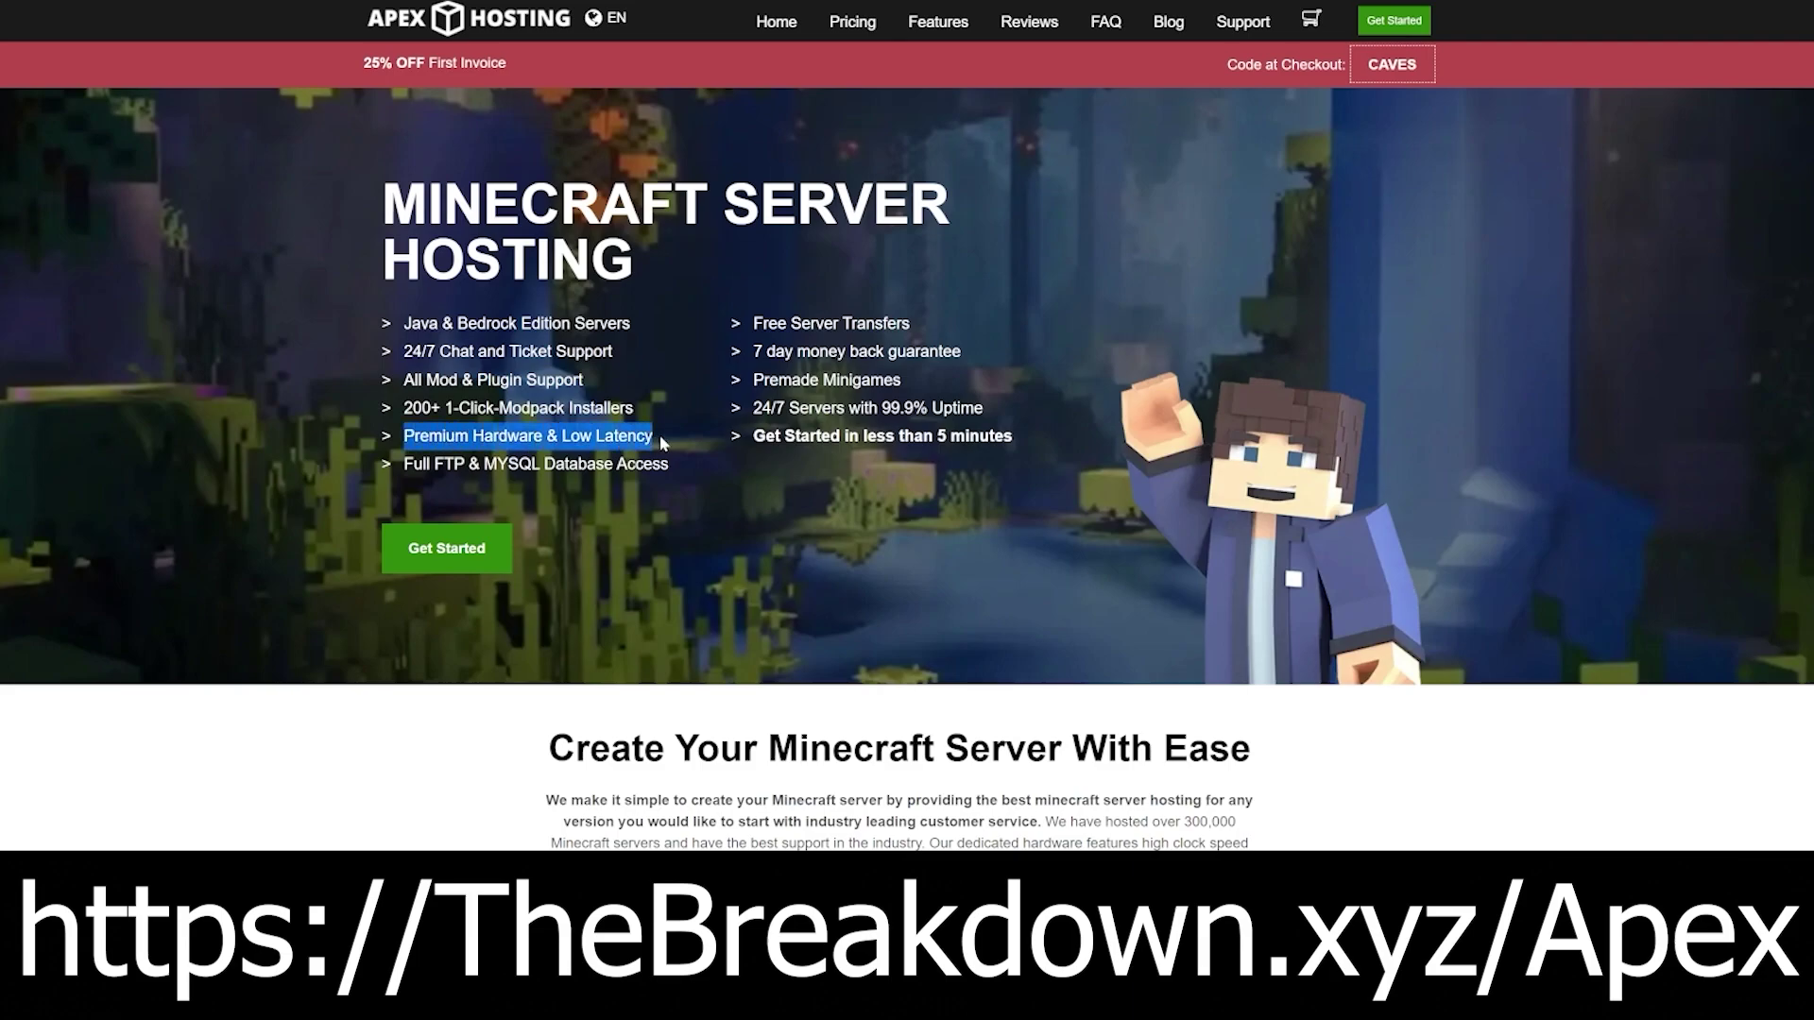
drag(753, 437, 1012, 444)
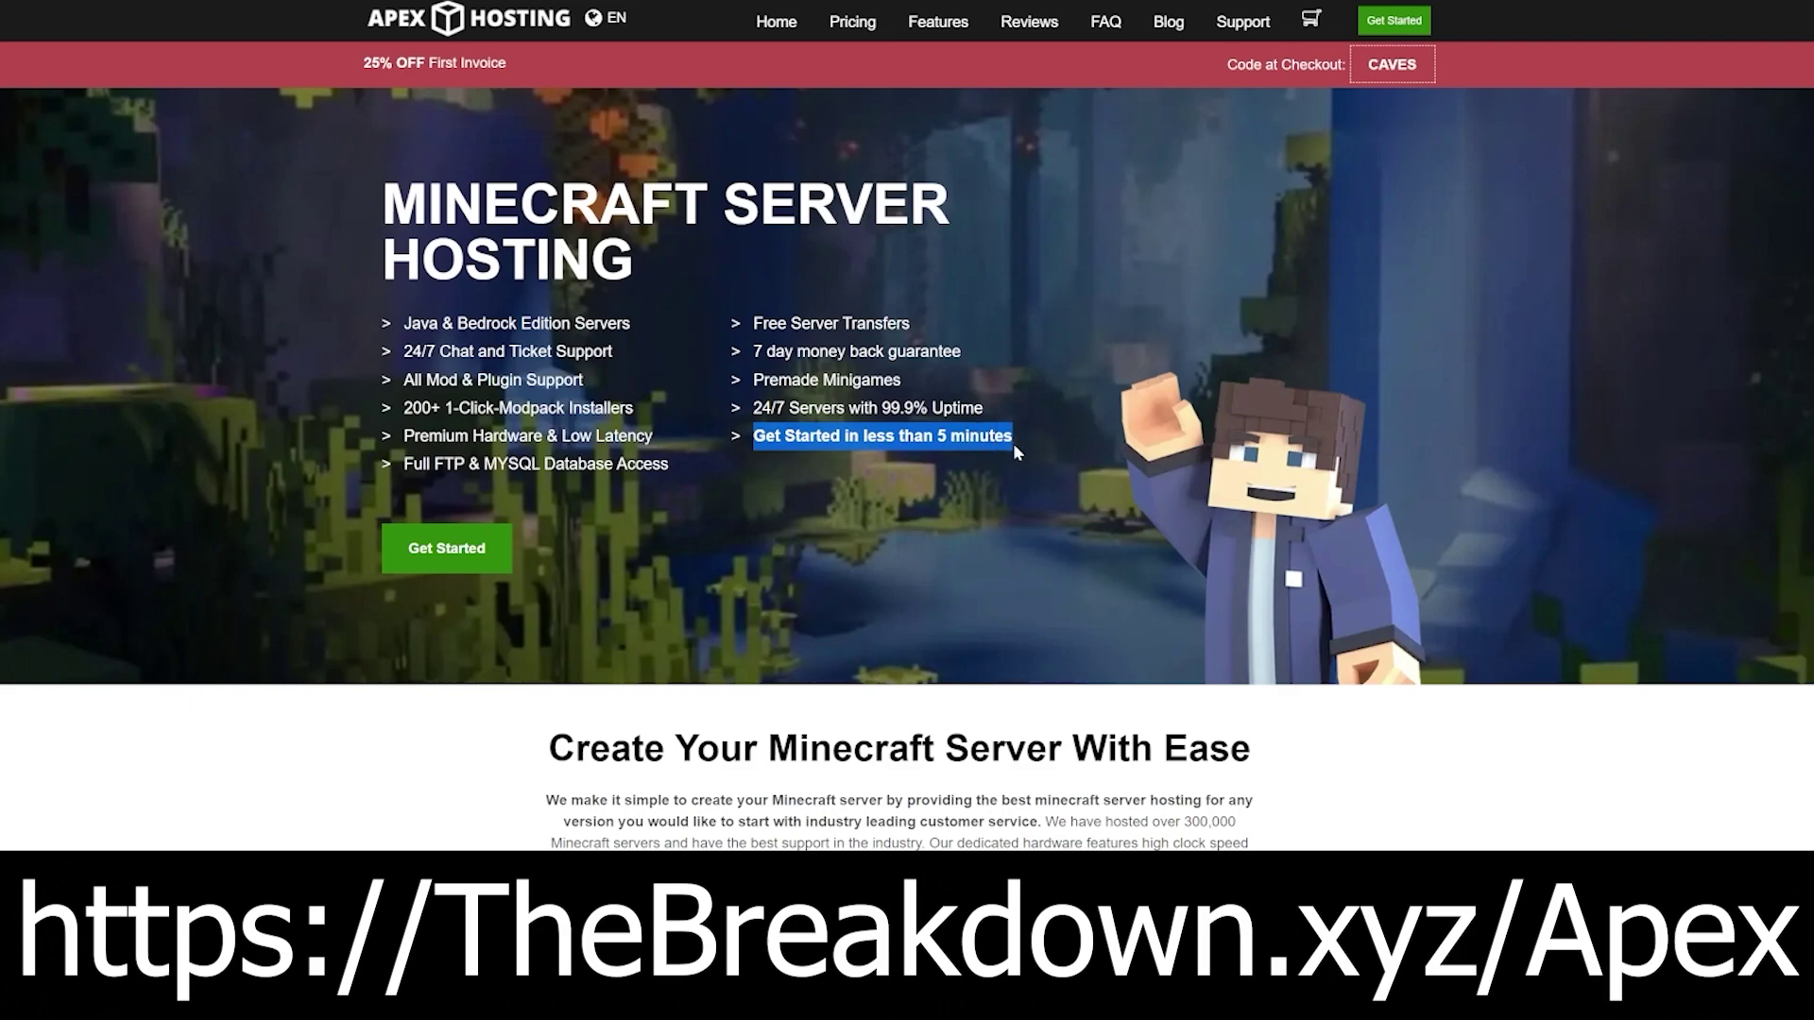
scroll(994, 520, down, 6)
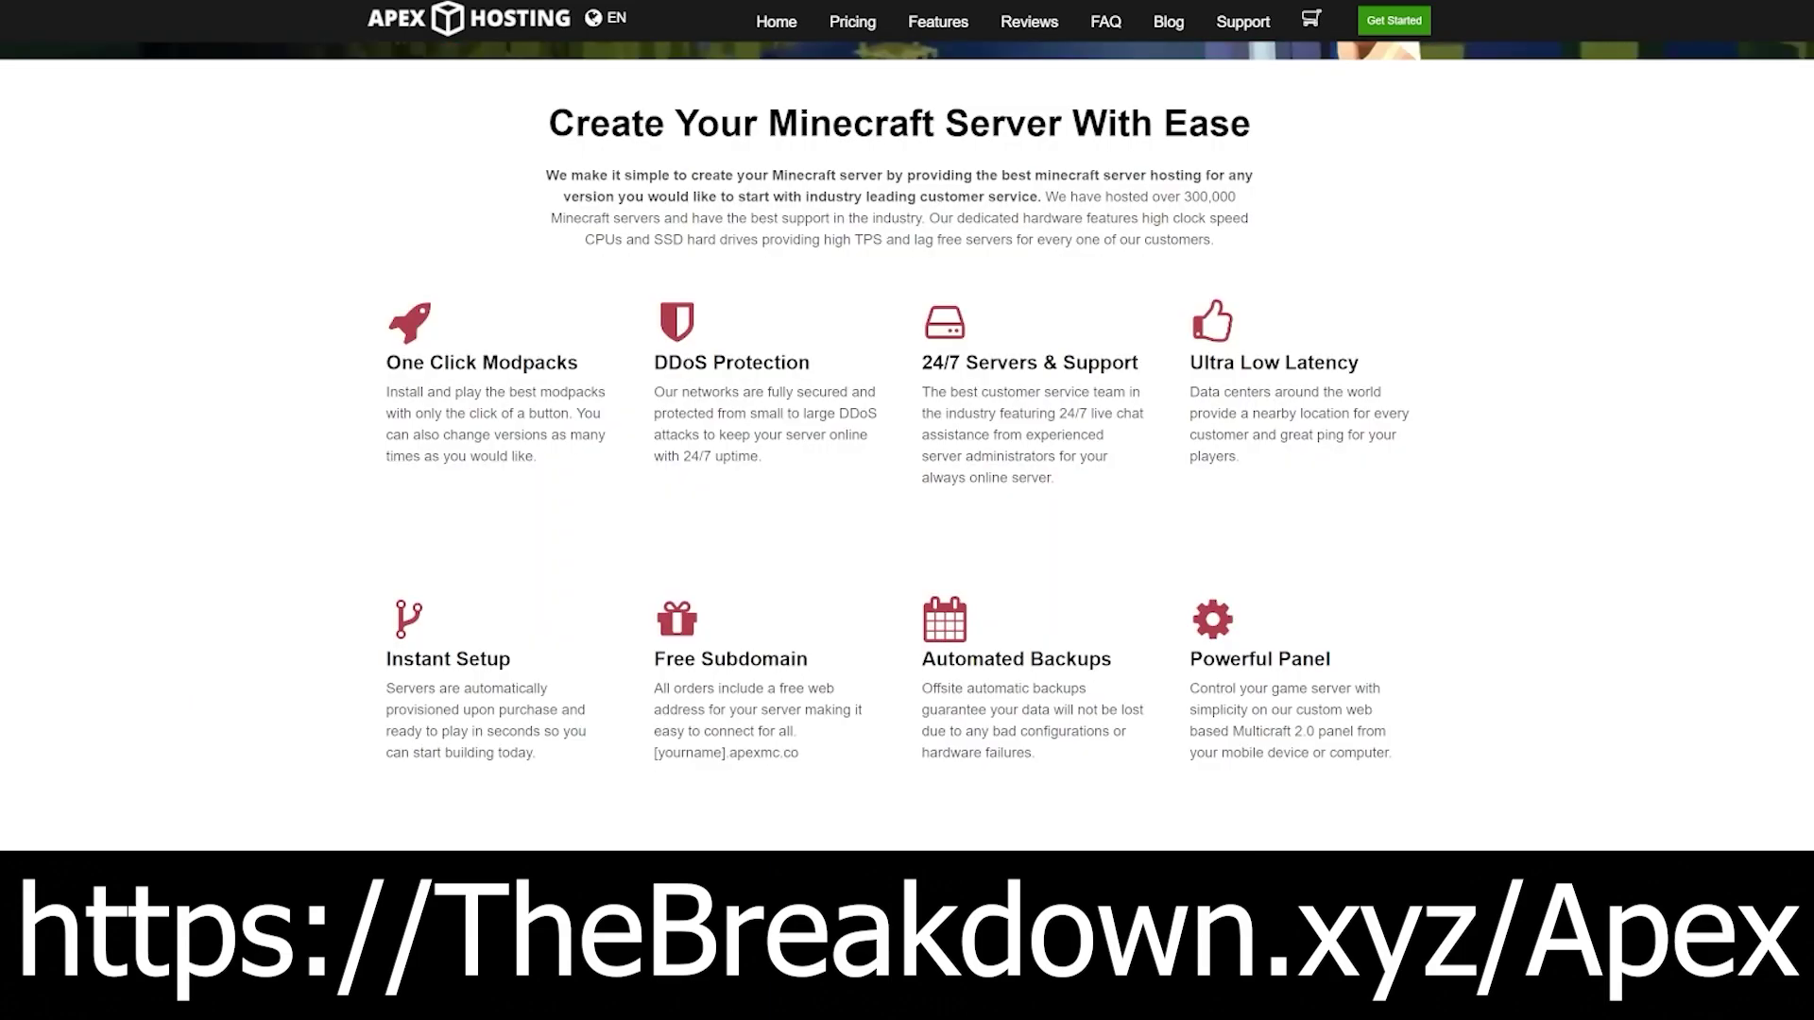
drag(655, 414, 699, 435)
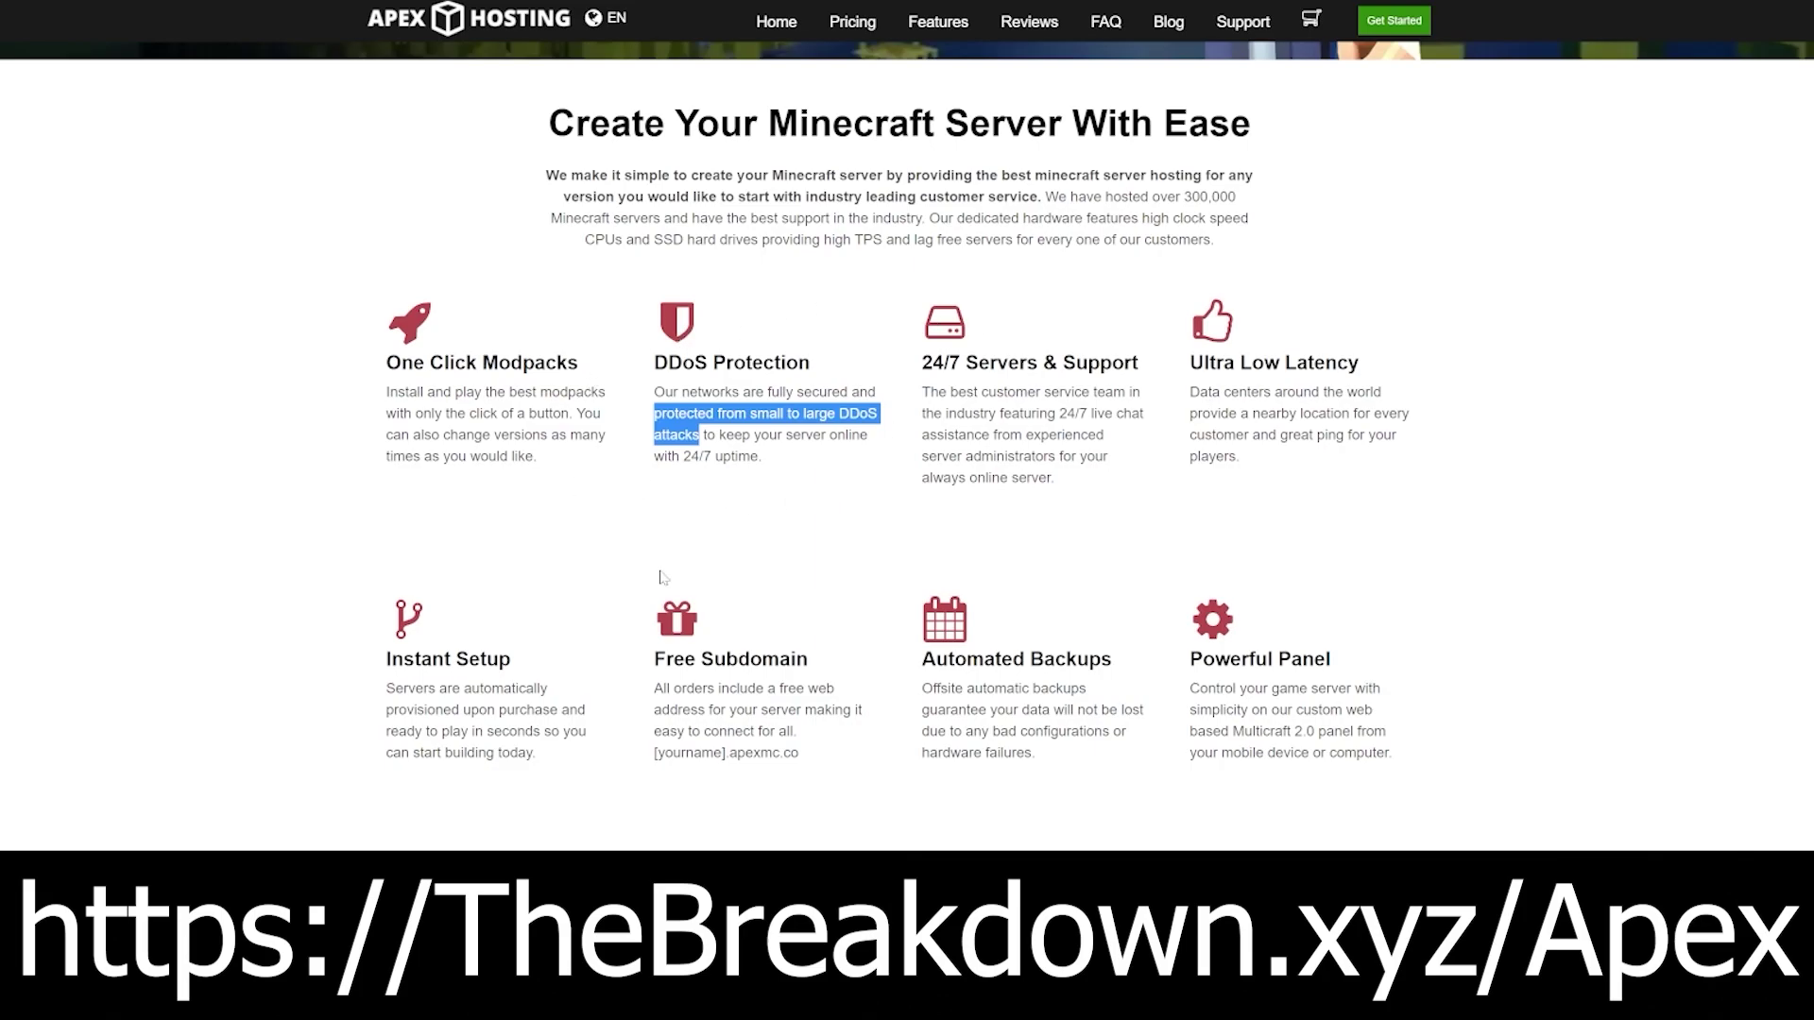
click(1077, 548)
drag(1059, 413, 990, 437)
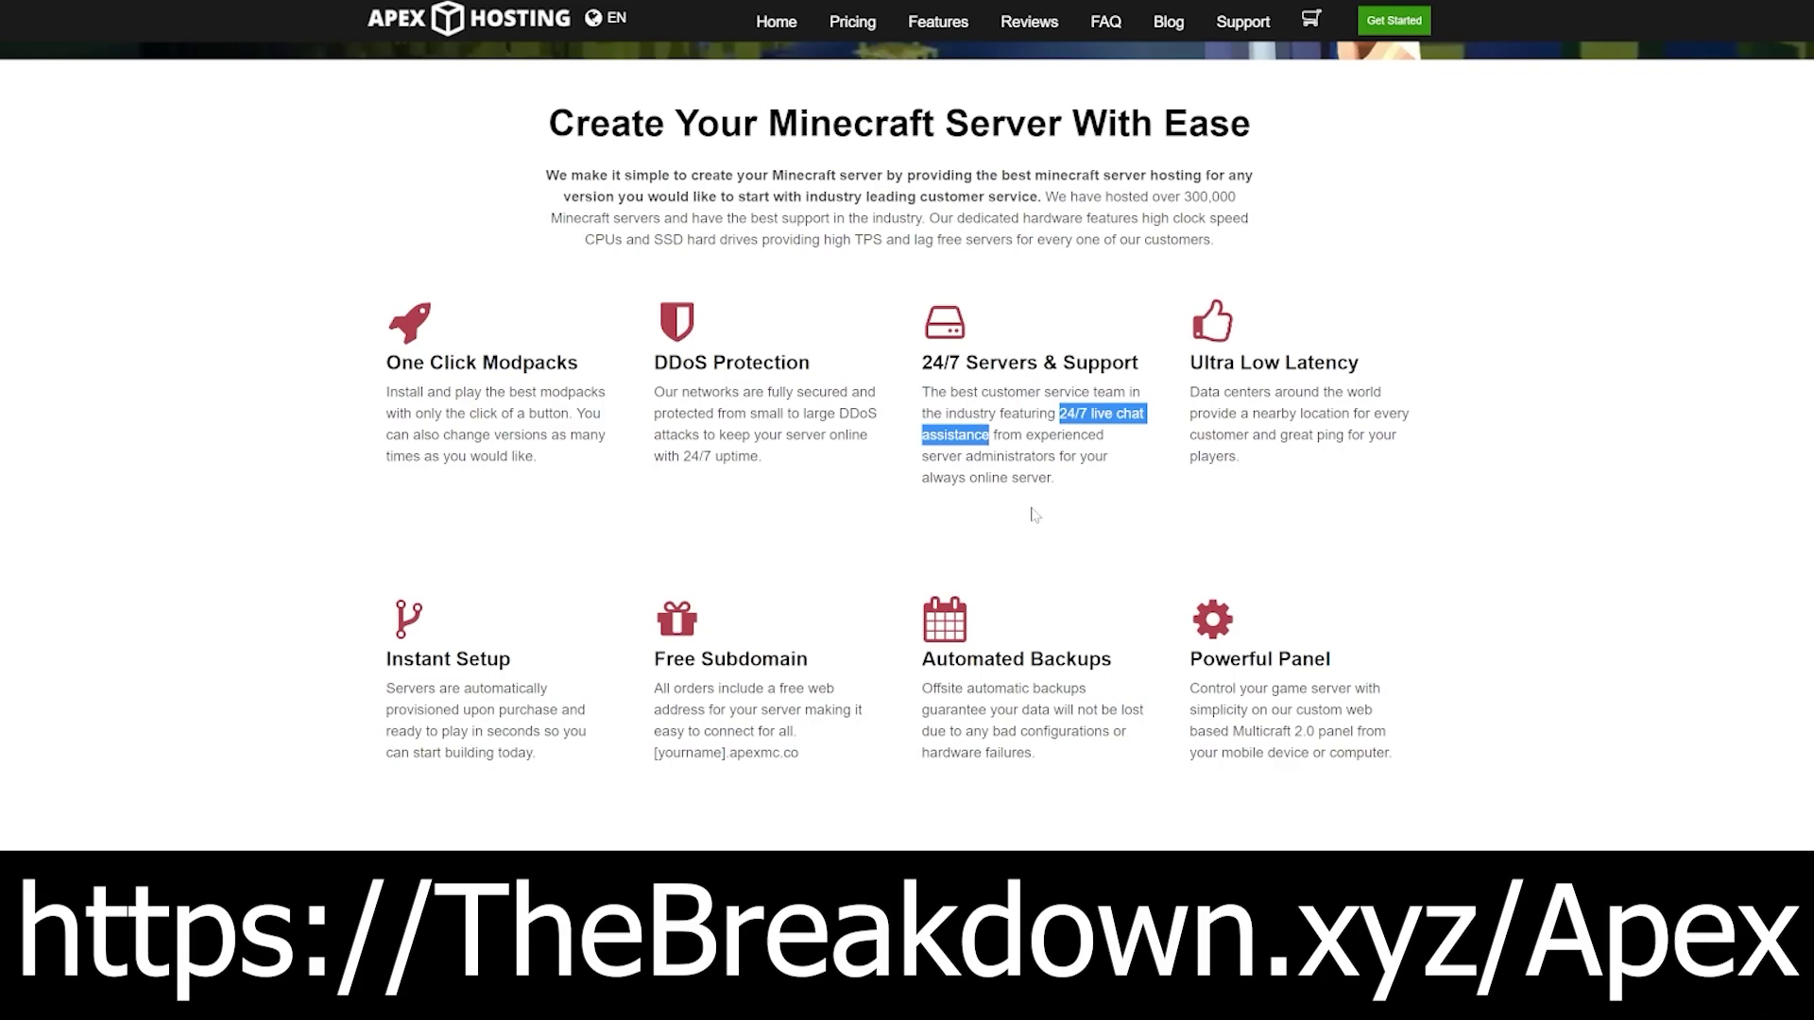
click(1080, 534)
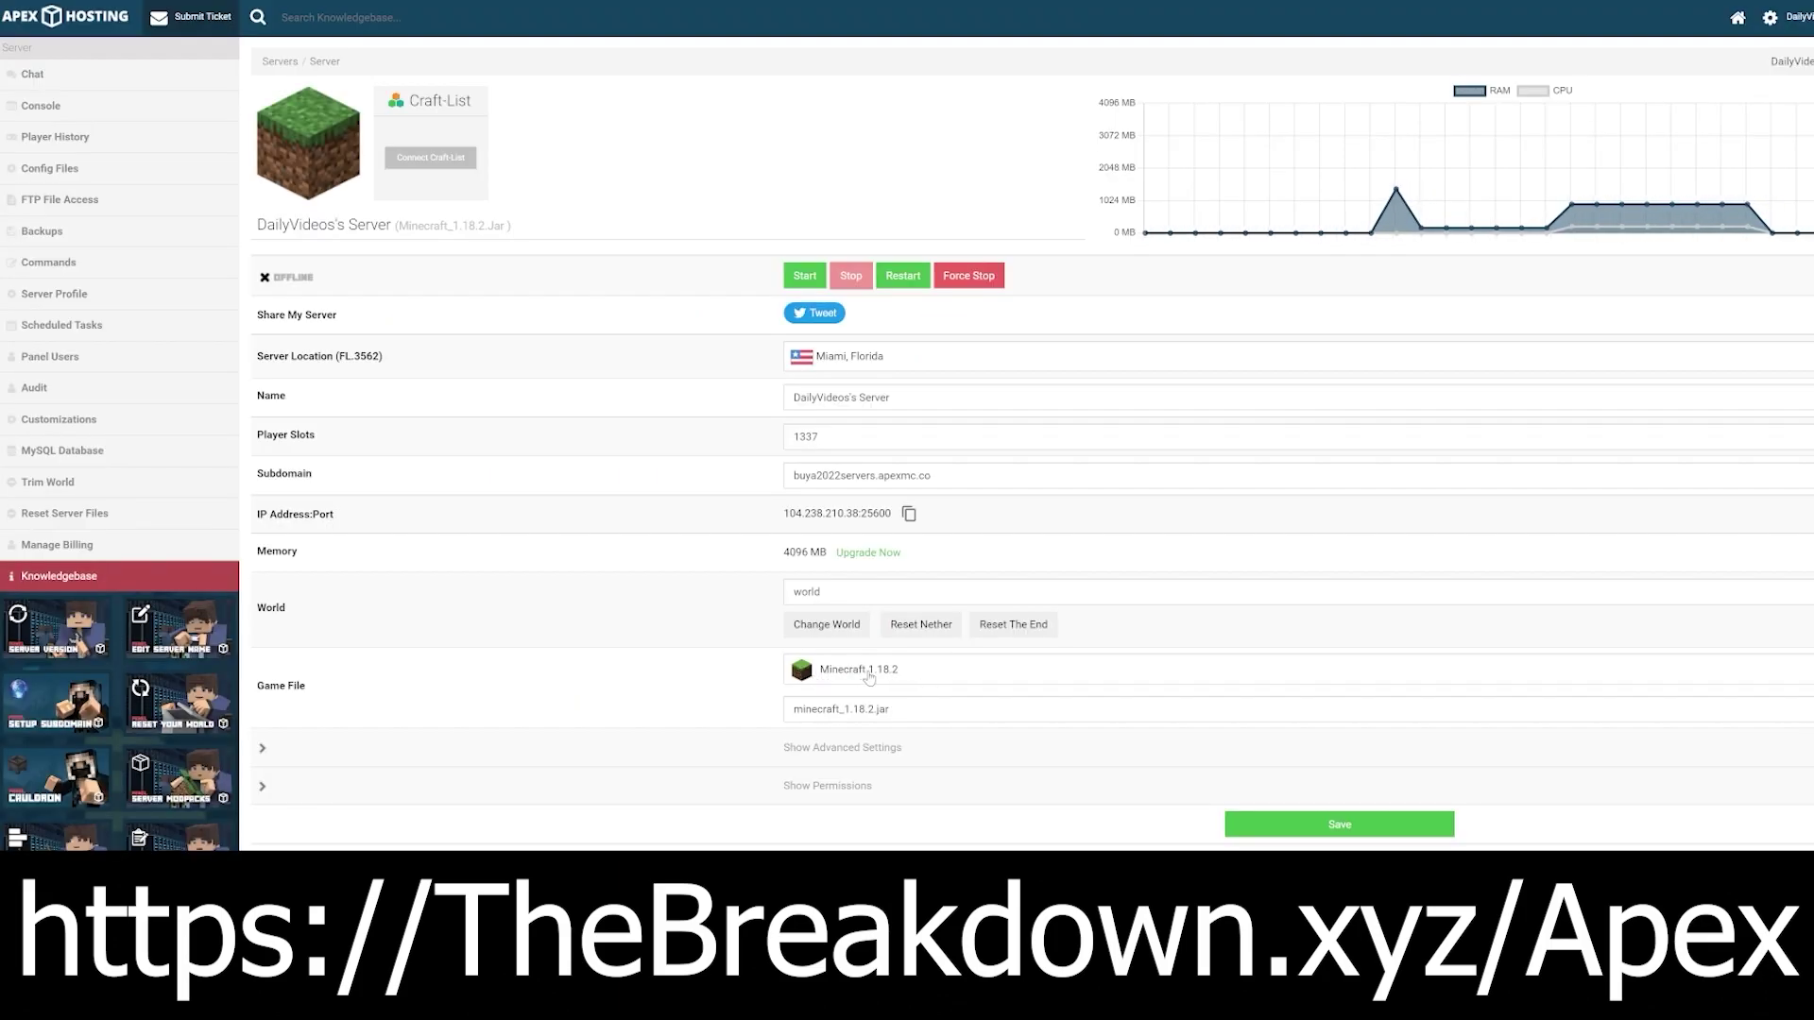
Step: Change the game file to Minecraft 1.19 [Latest], use the existing world, and restart now
click(869, 673)
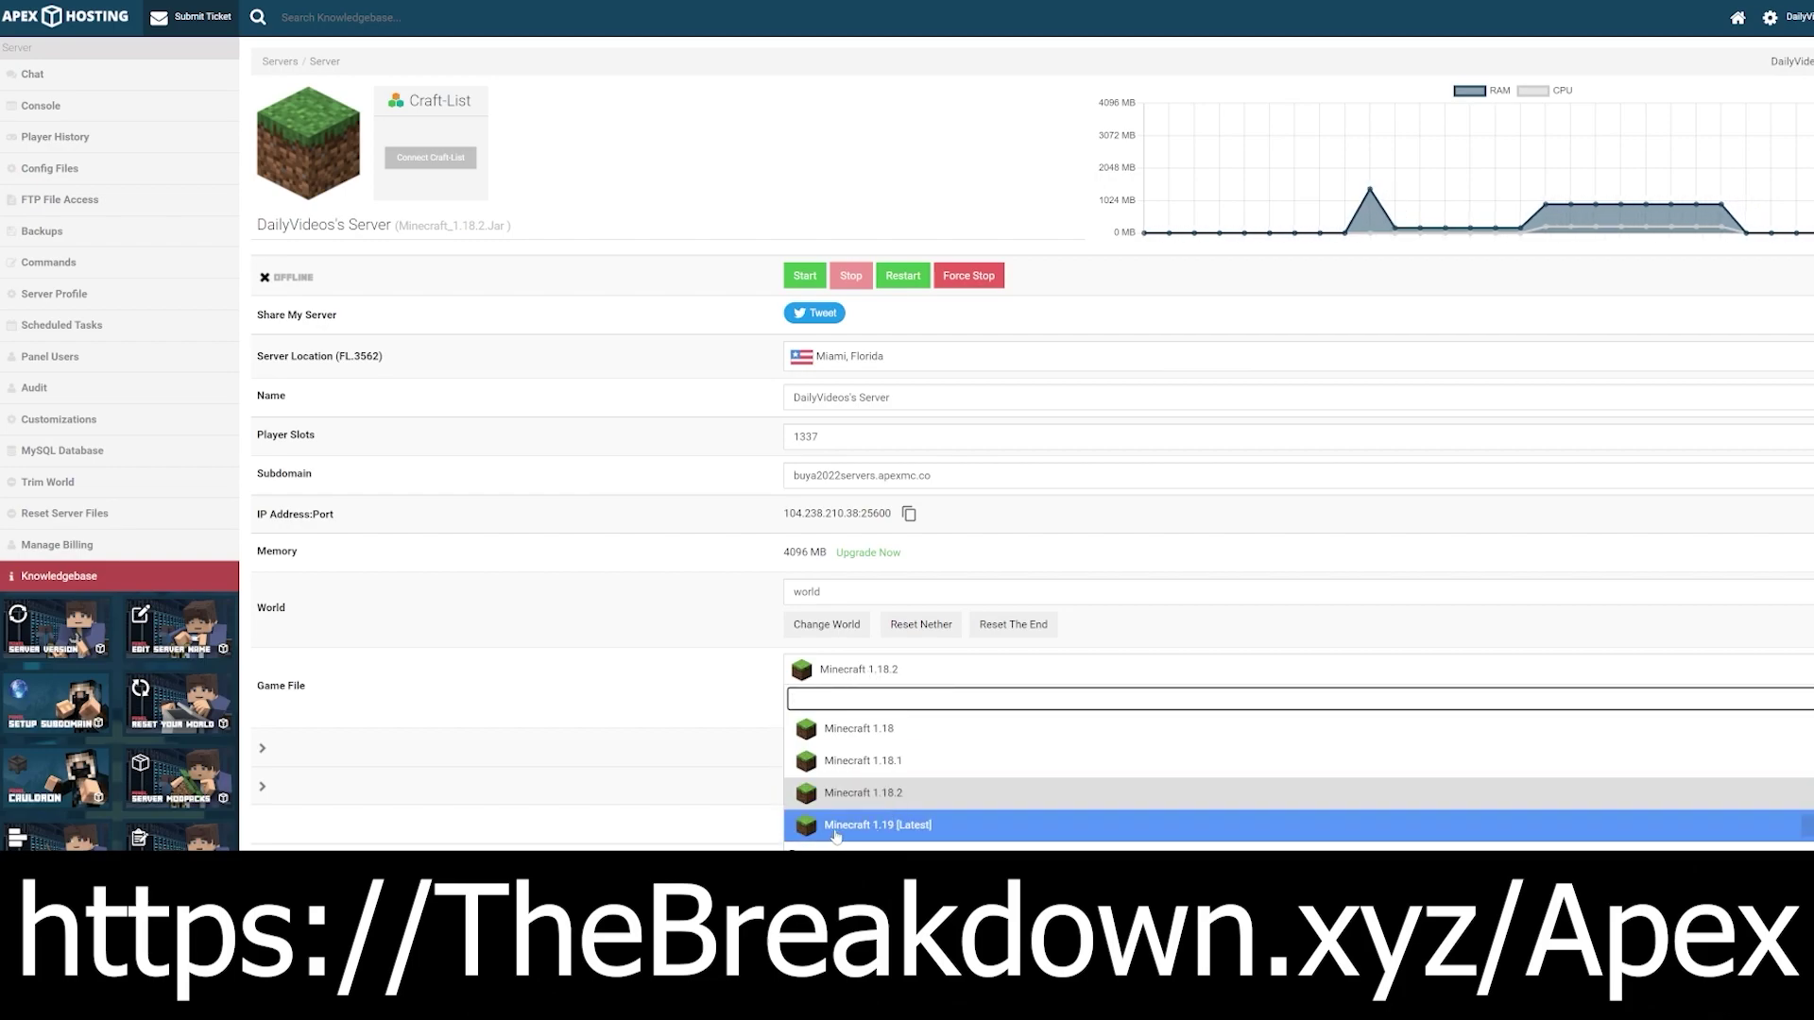
click(888, 828)
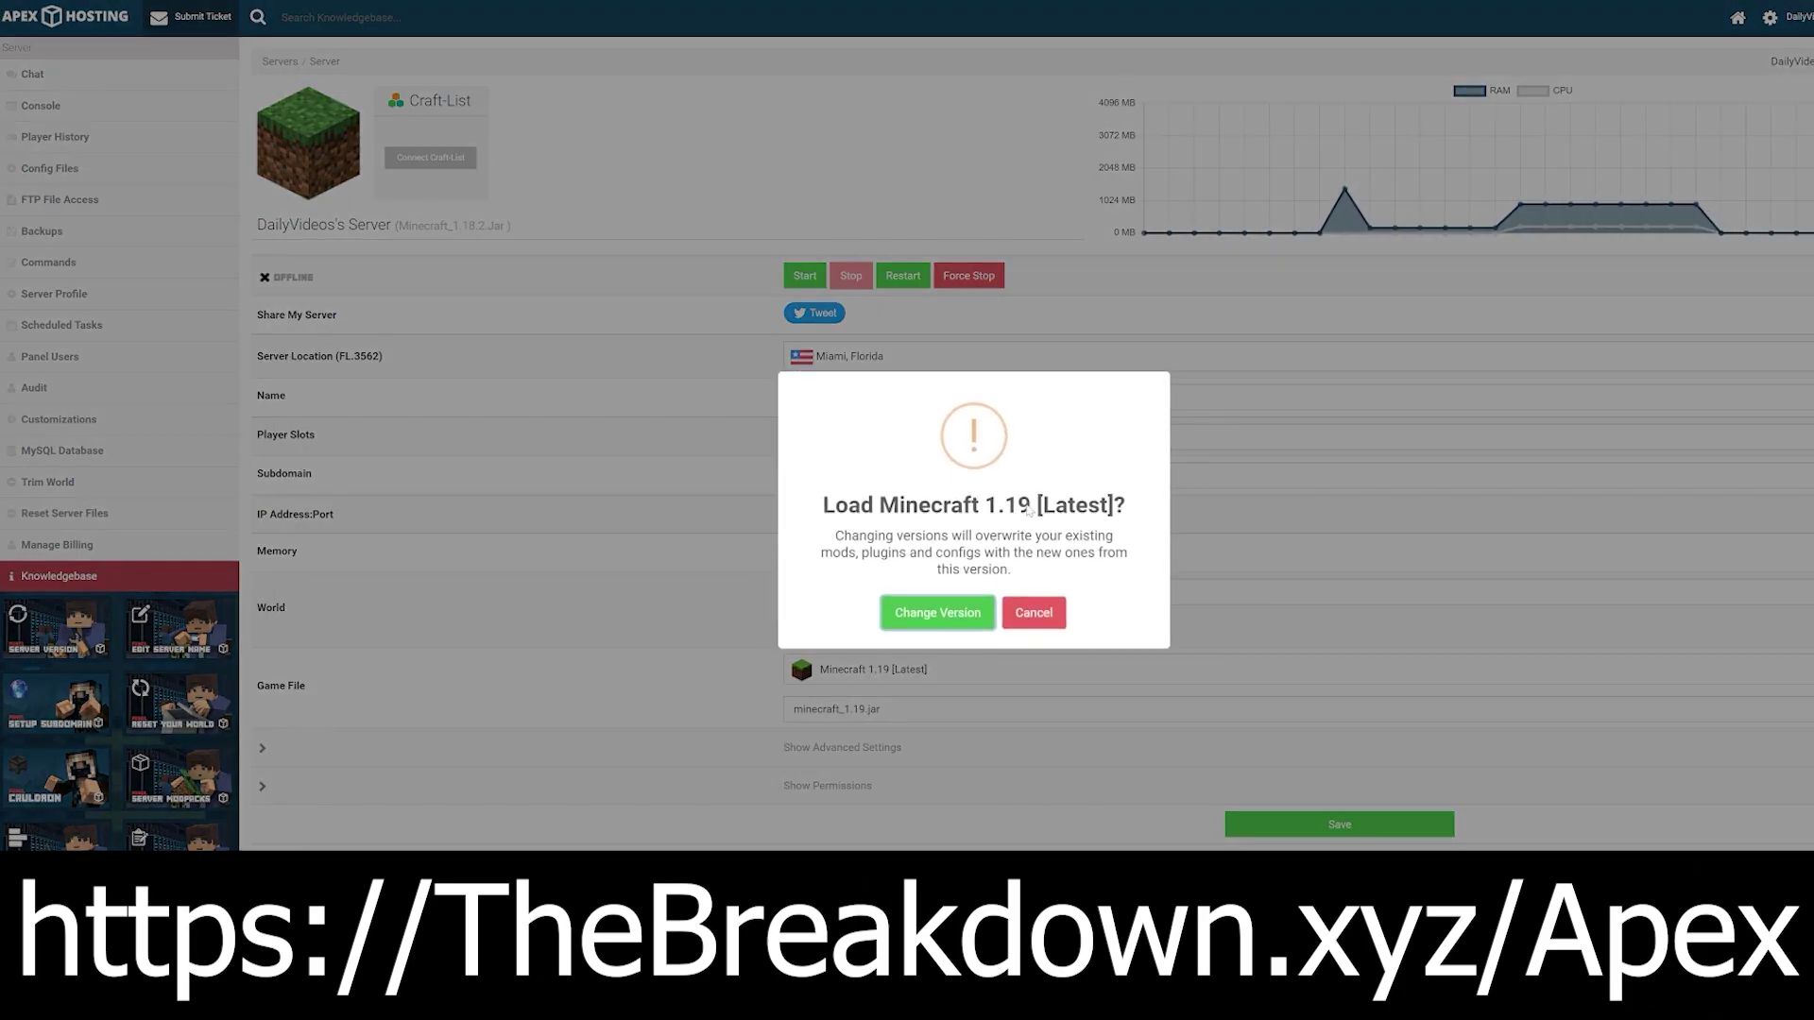
drag(879, 506, 1017, 506)
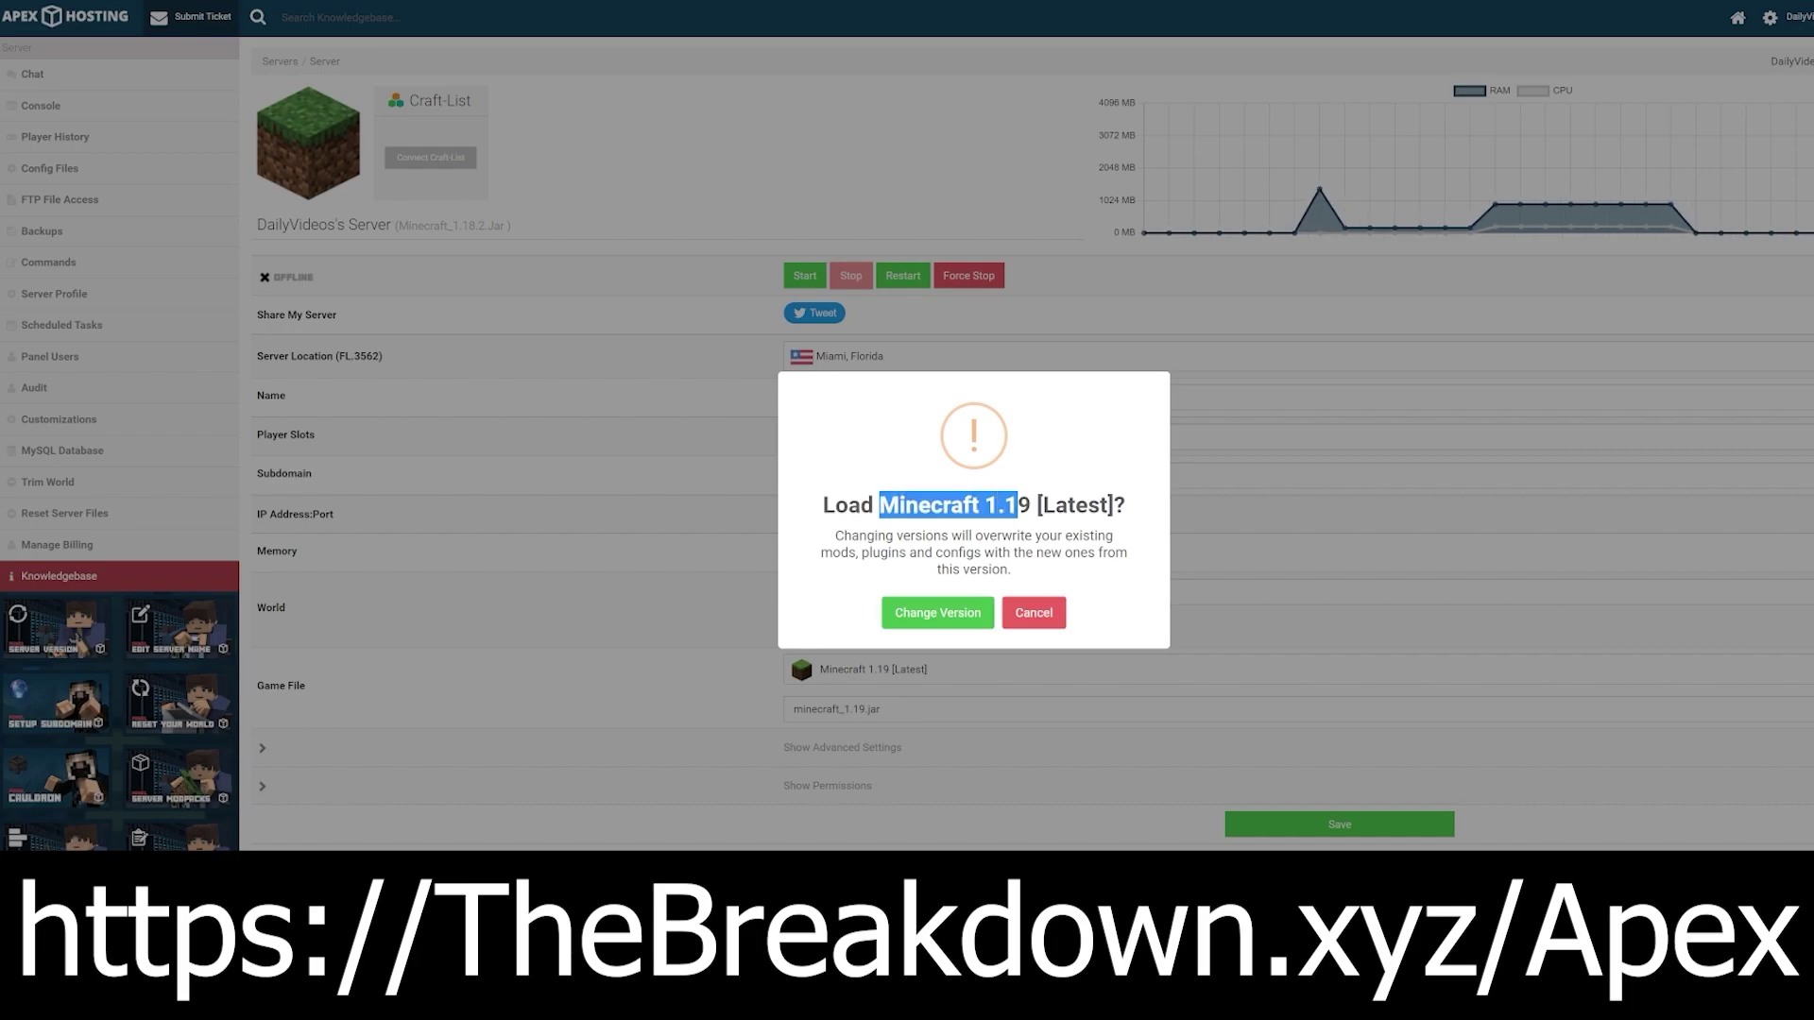
click(937, 612)
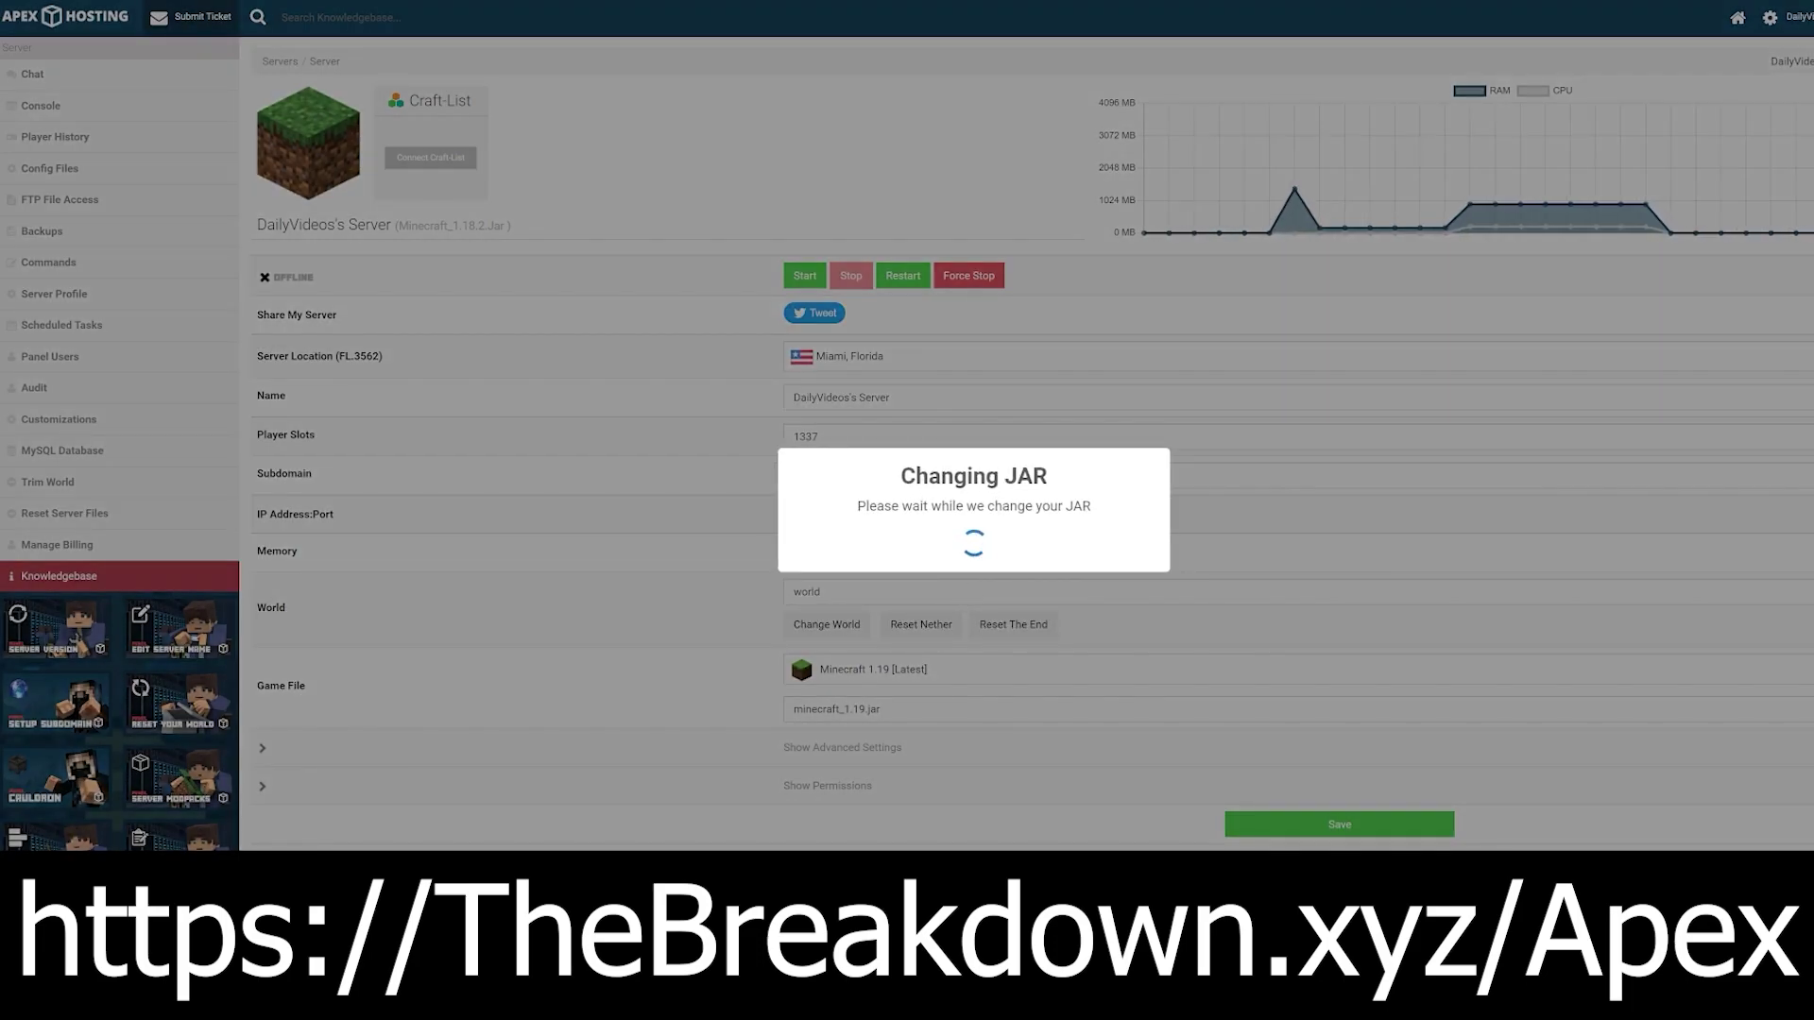
click(1039, 627)
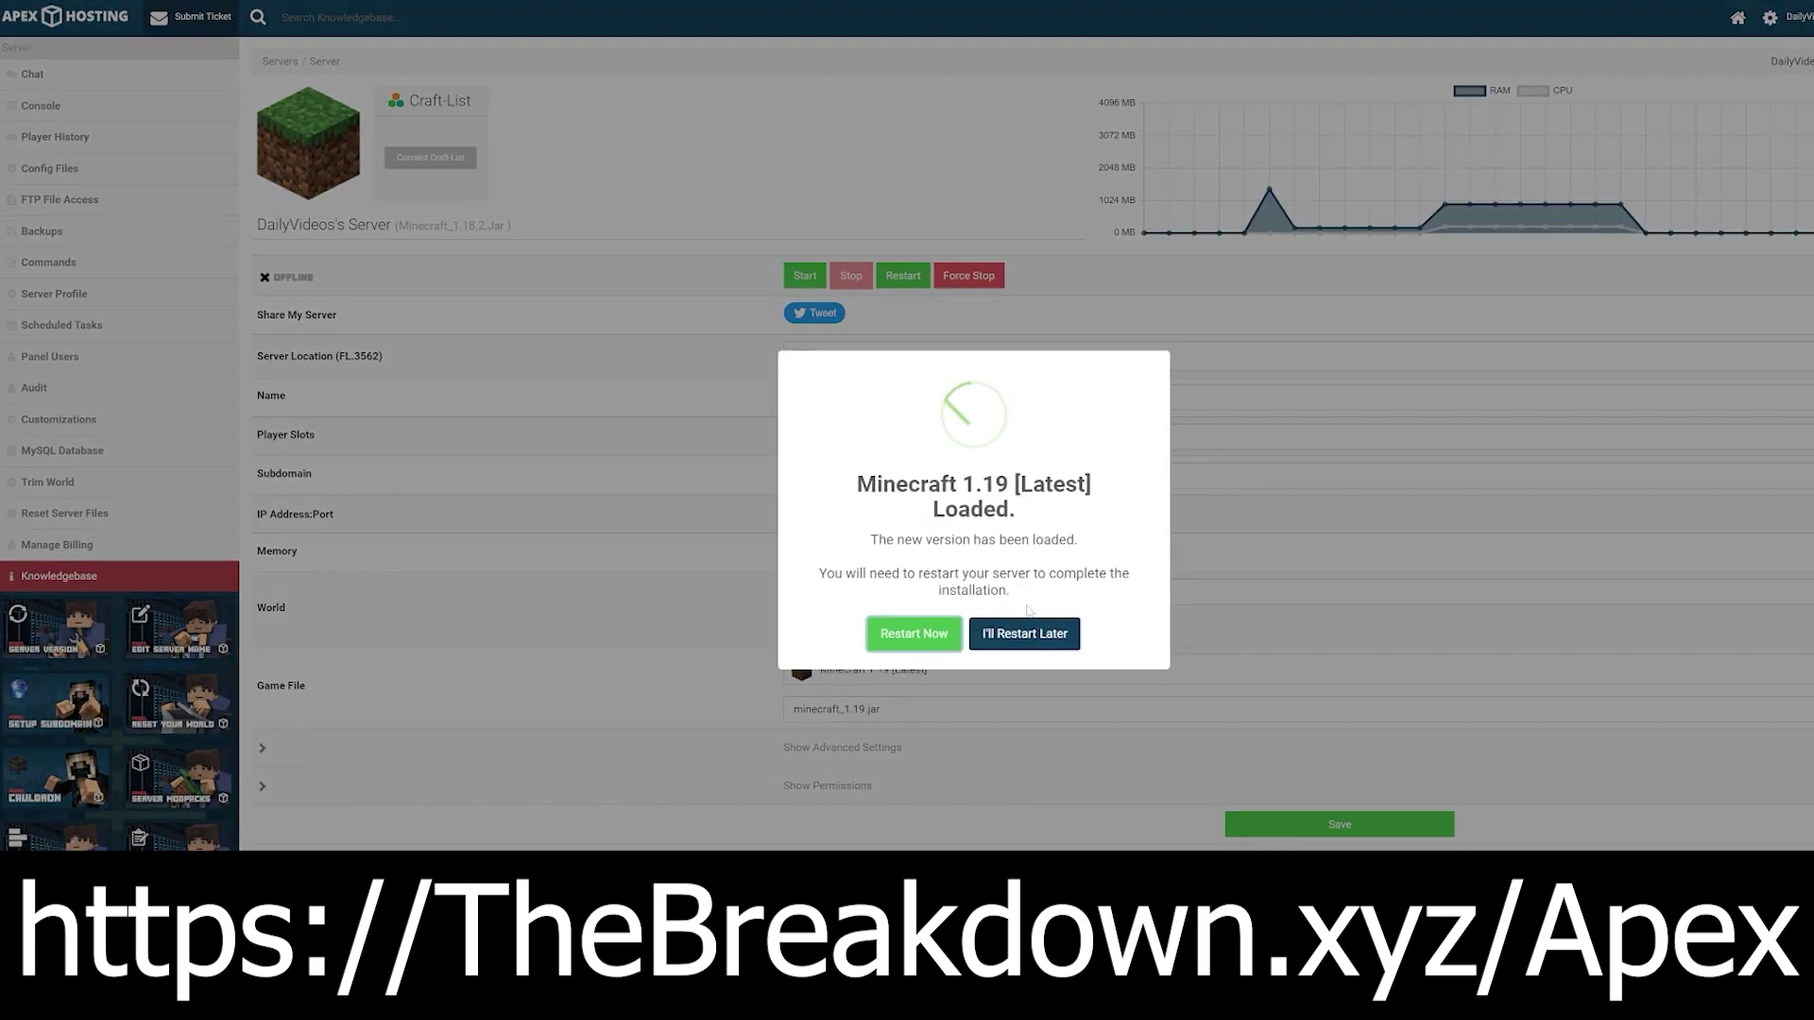
click(912, 634)
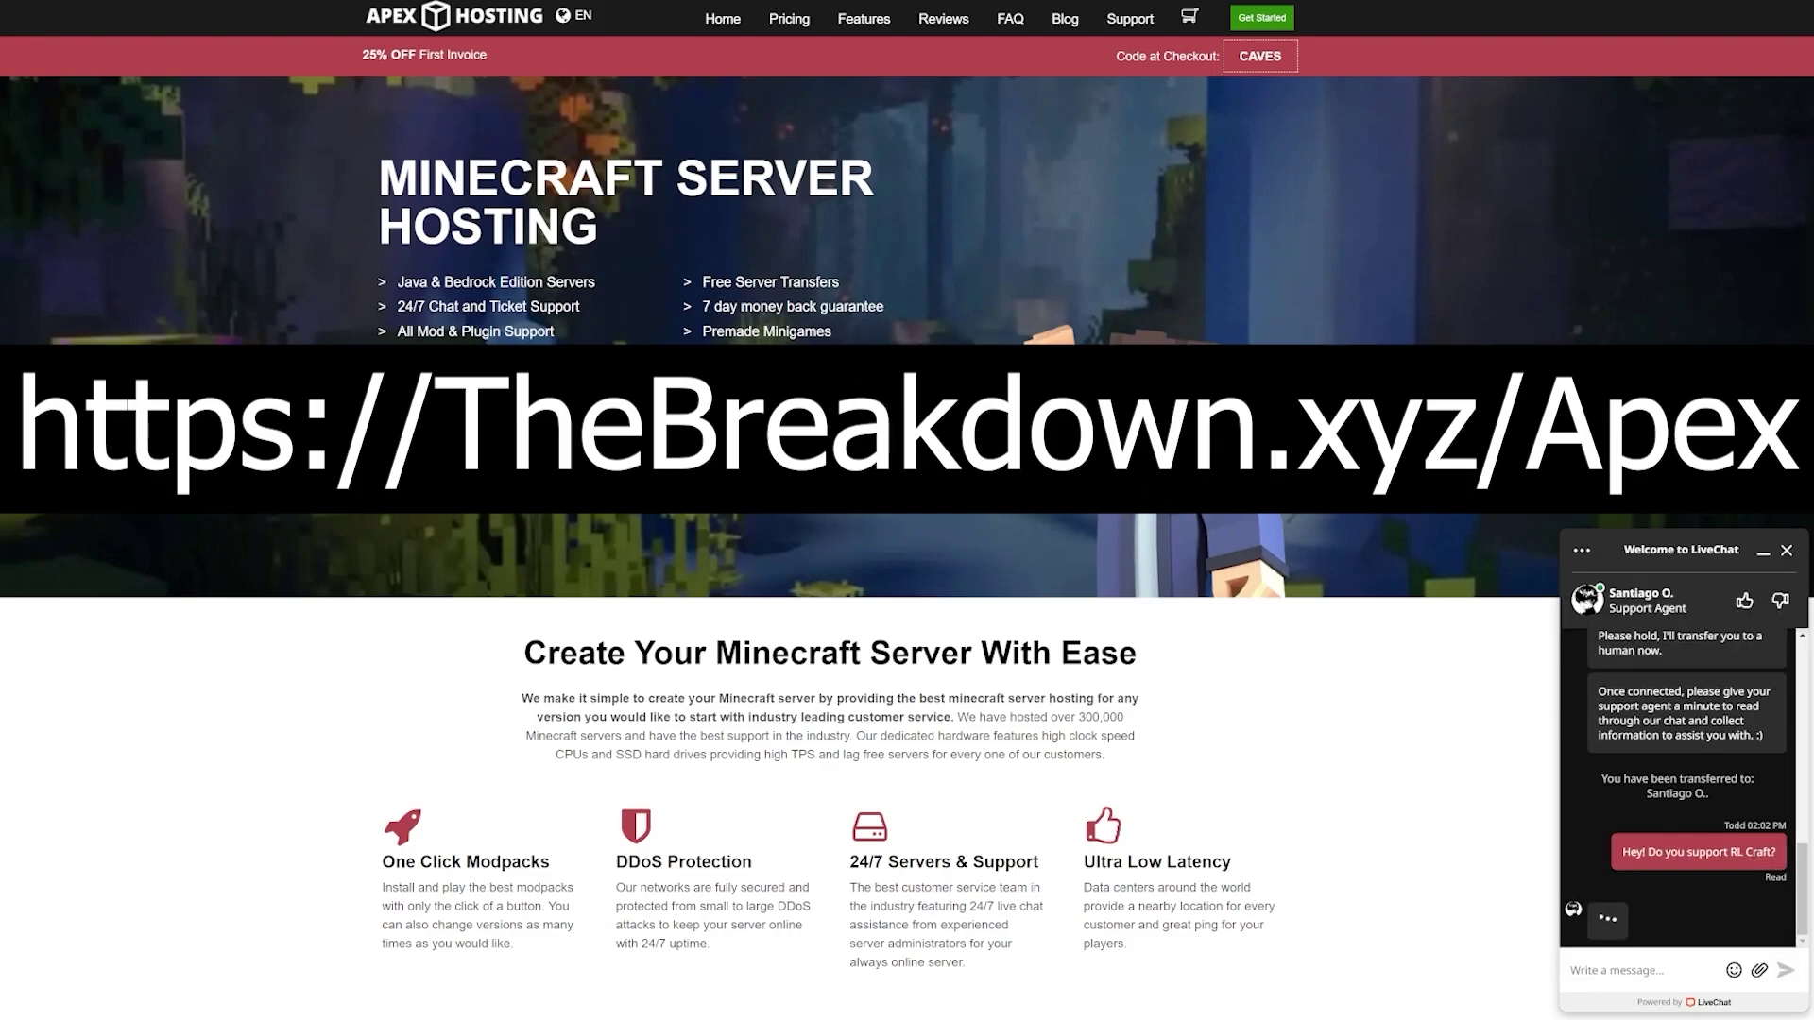
Step: Send support 'How much RAm do I need?', then reply 'Awesome! Thank you'
text(How much RAm do I need?)
key(Return)
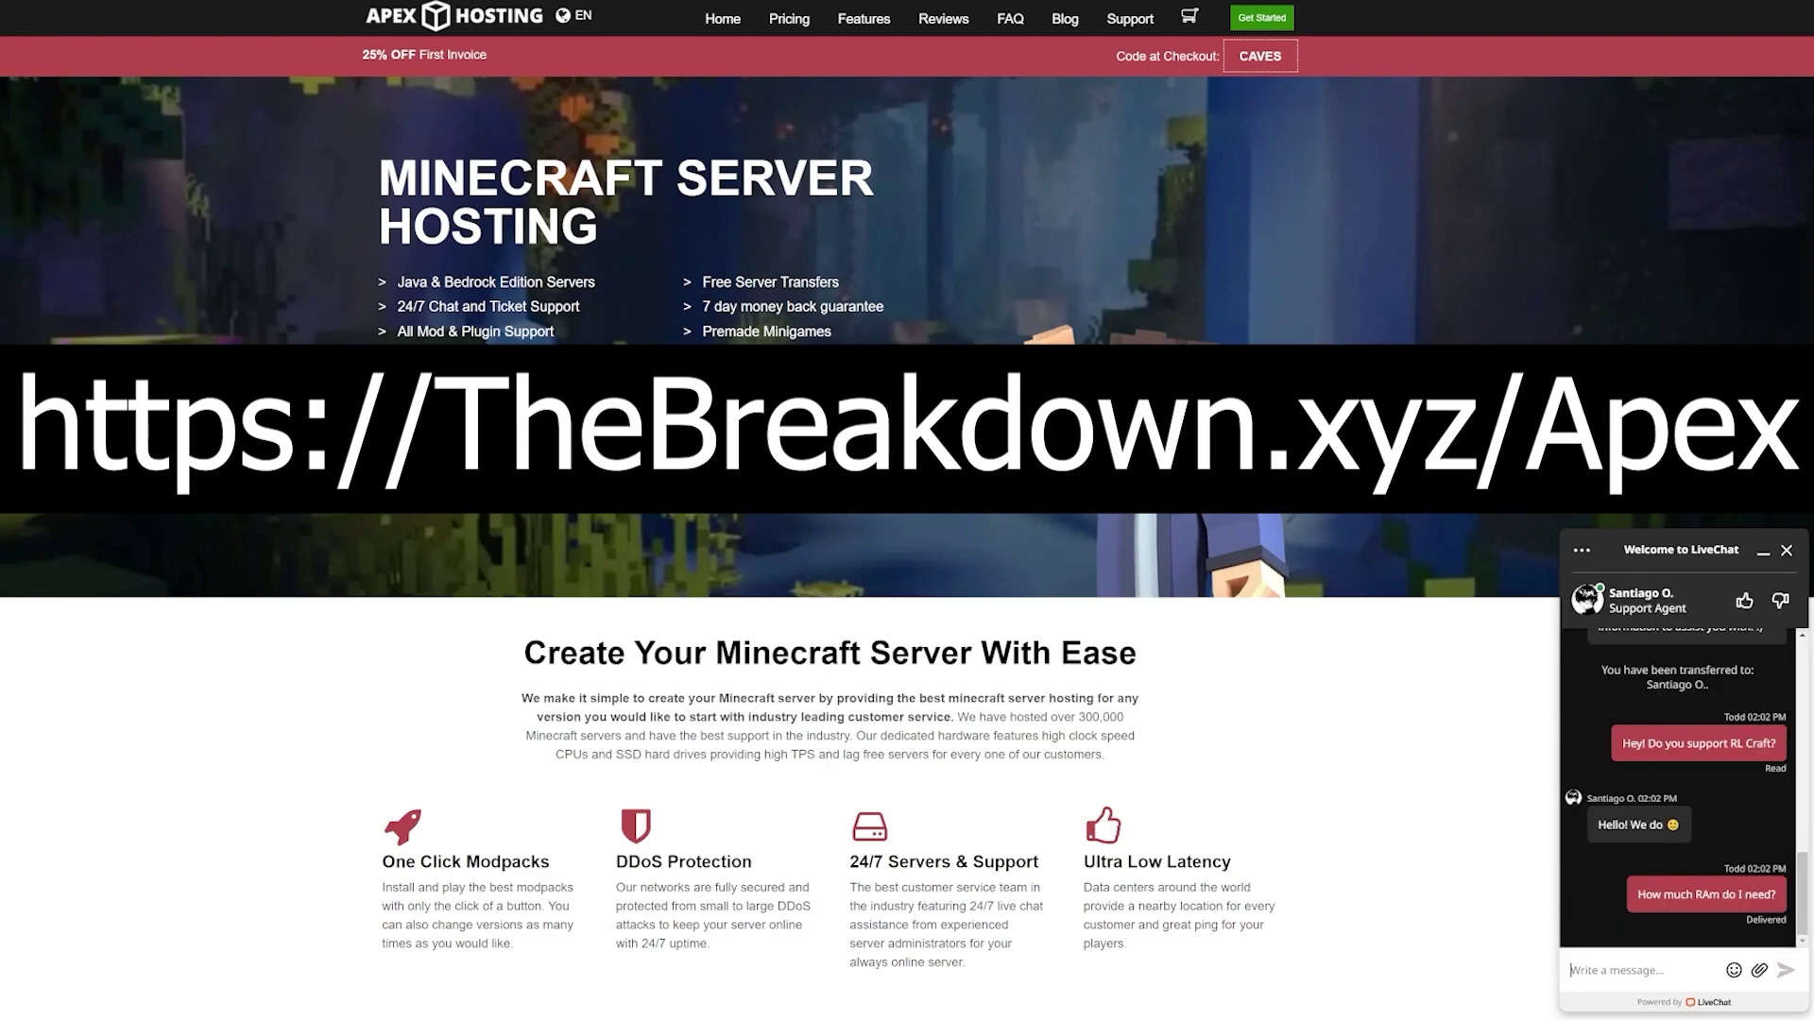
text(Awesome! Thank you)
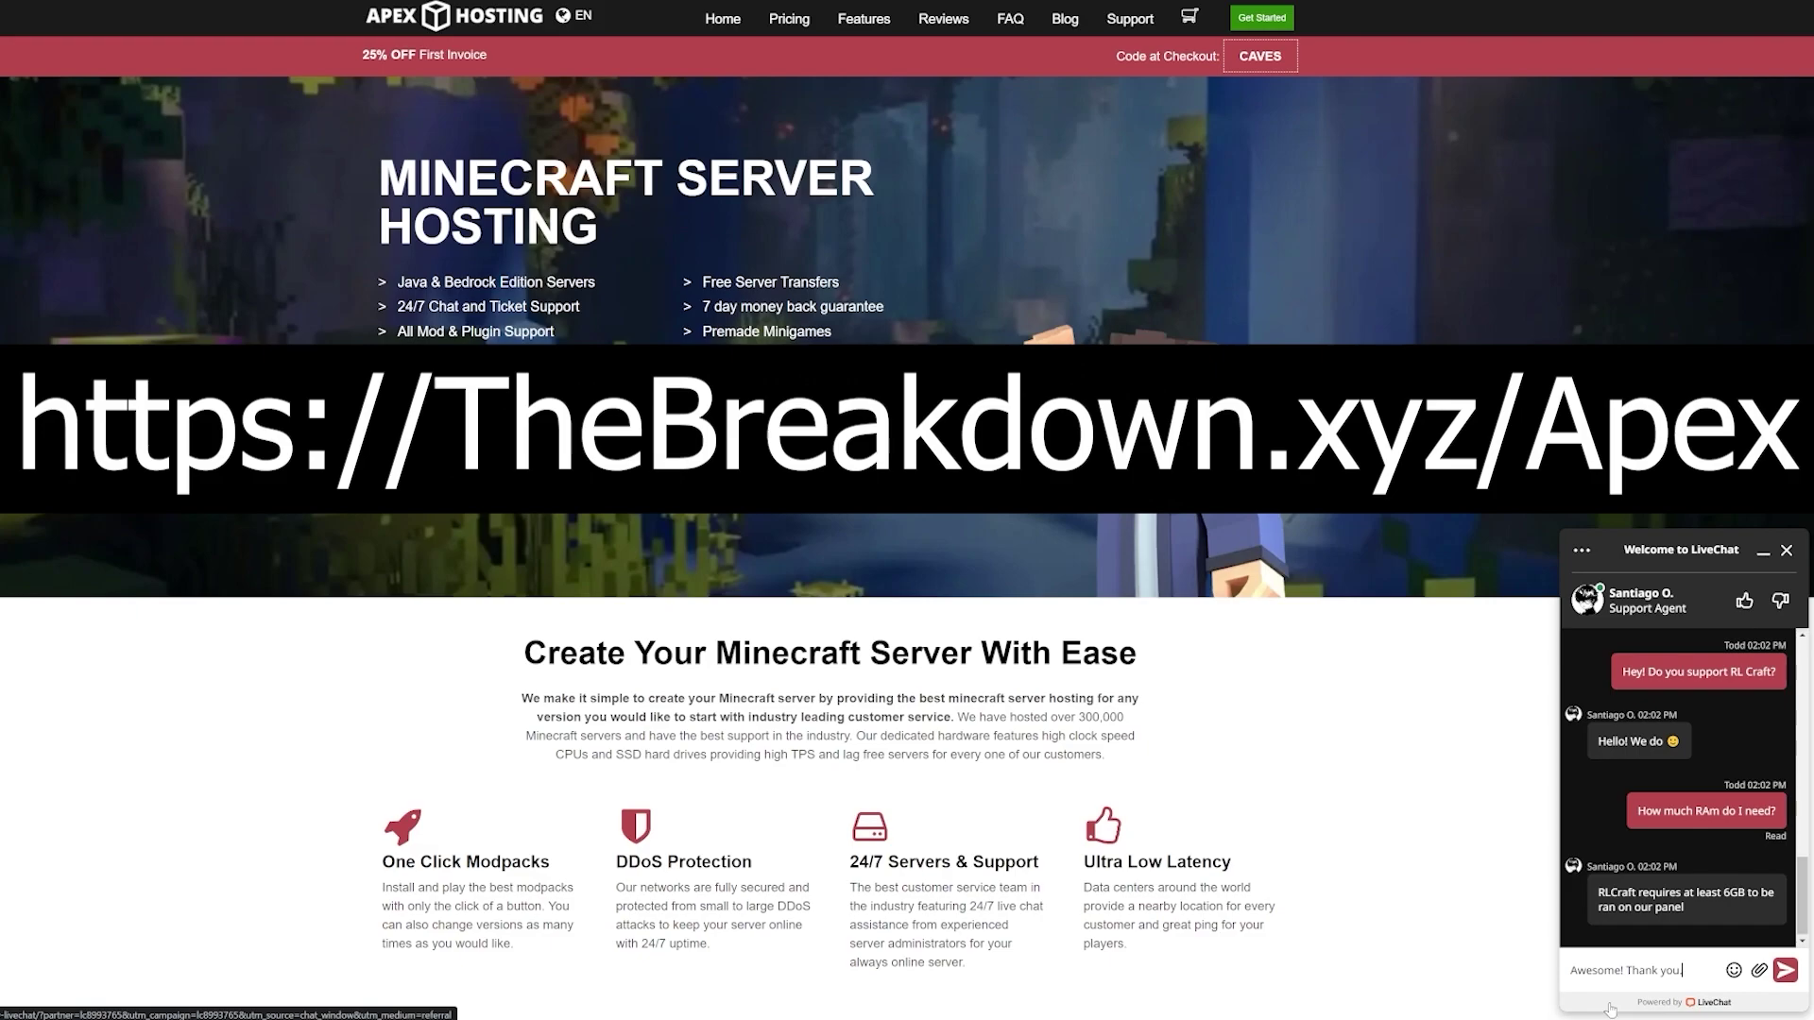
key(Return)
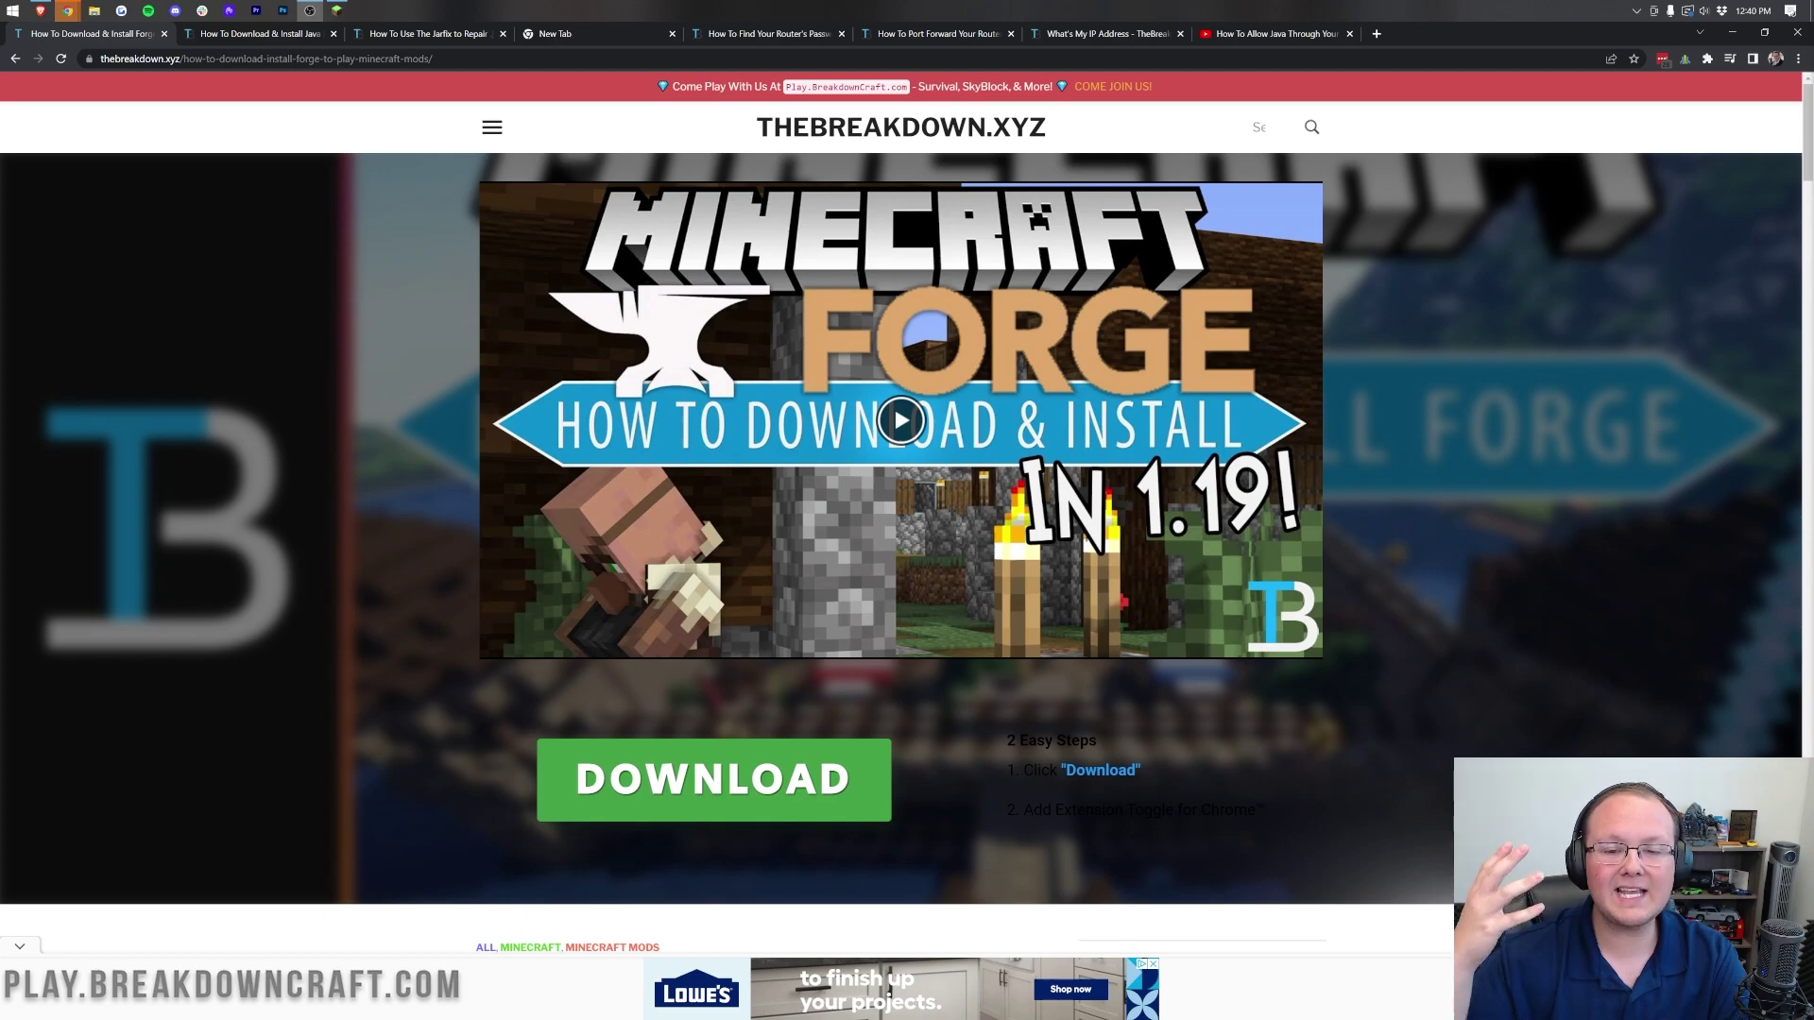
scroll(1523, 489, down, 5)
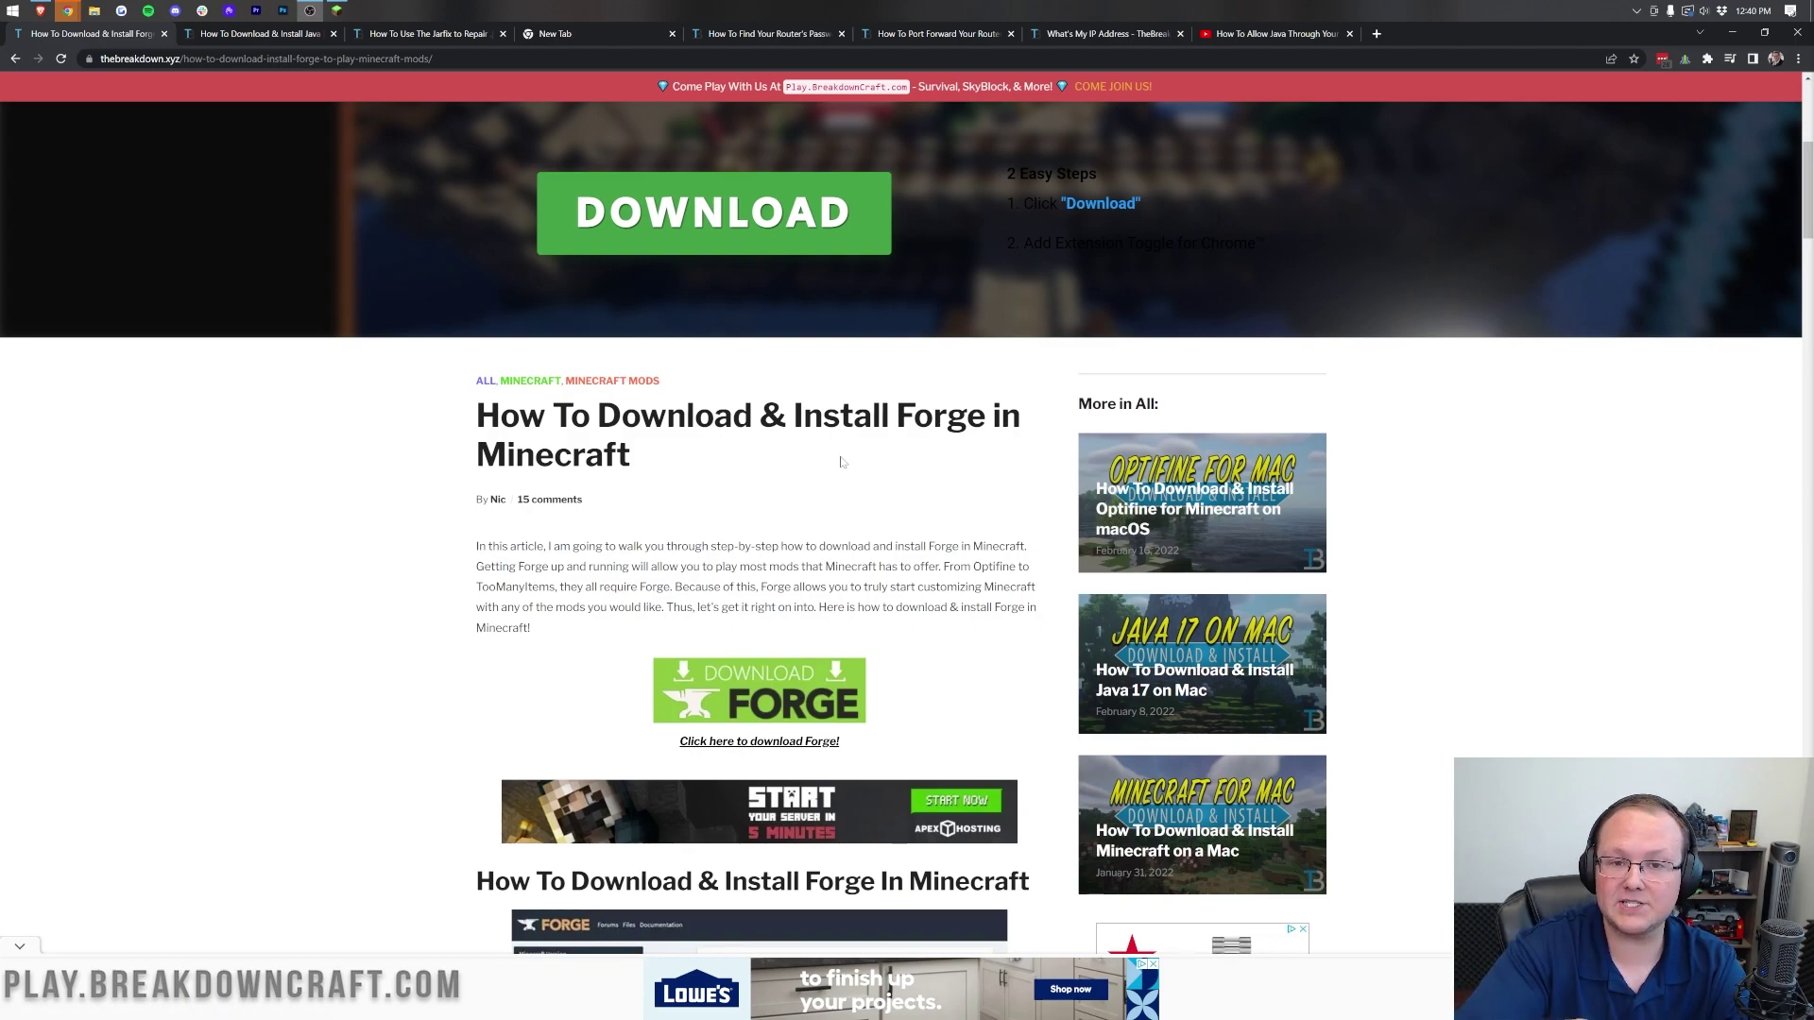
scroll(841, 462, down, 2)
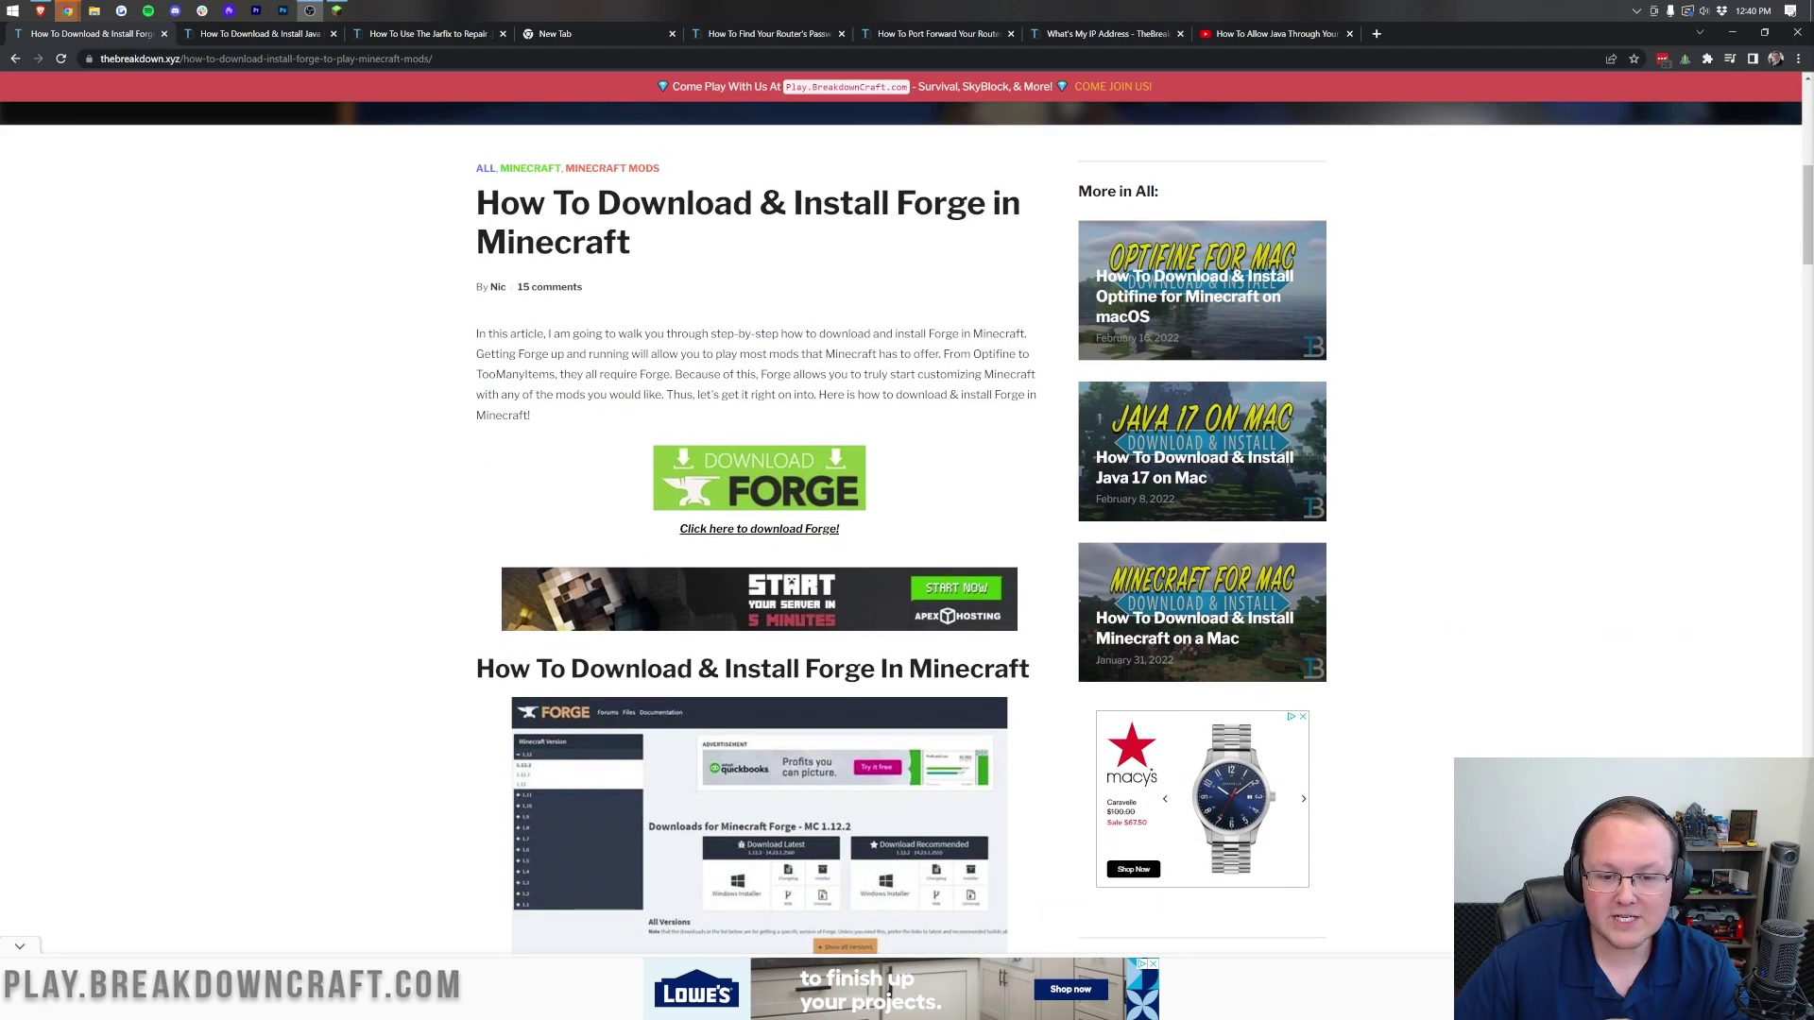
click(759, 477)
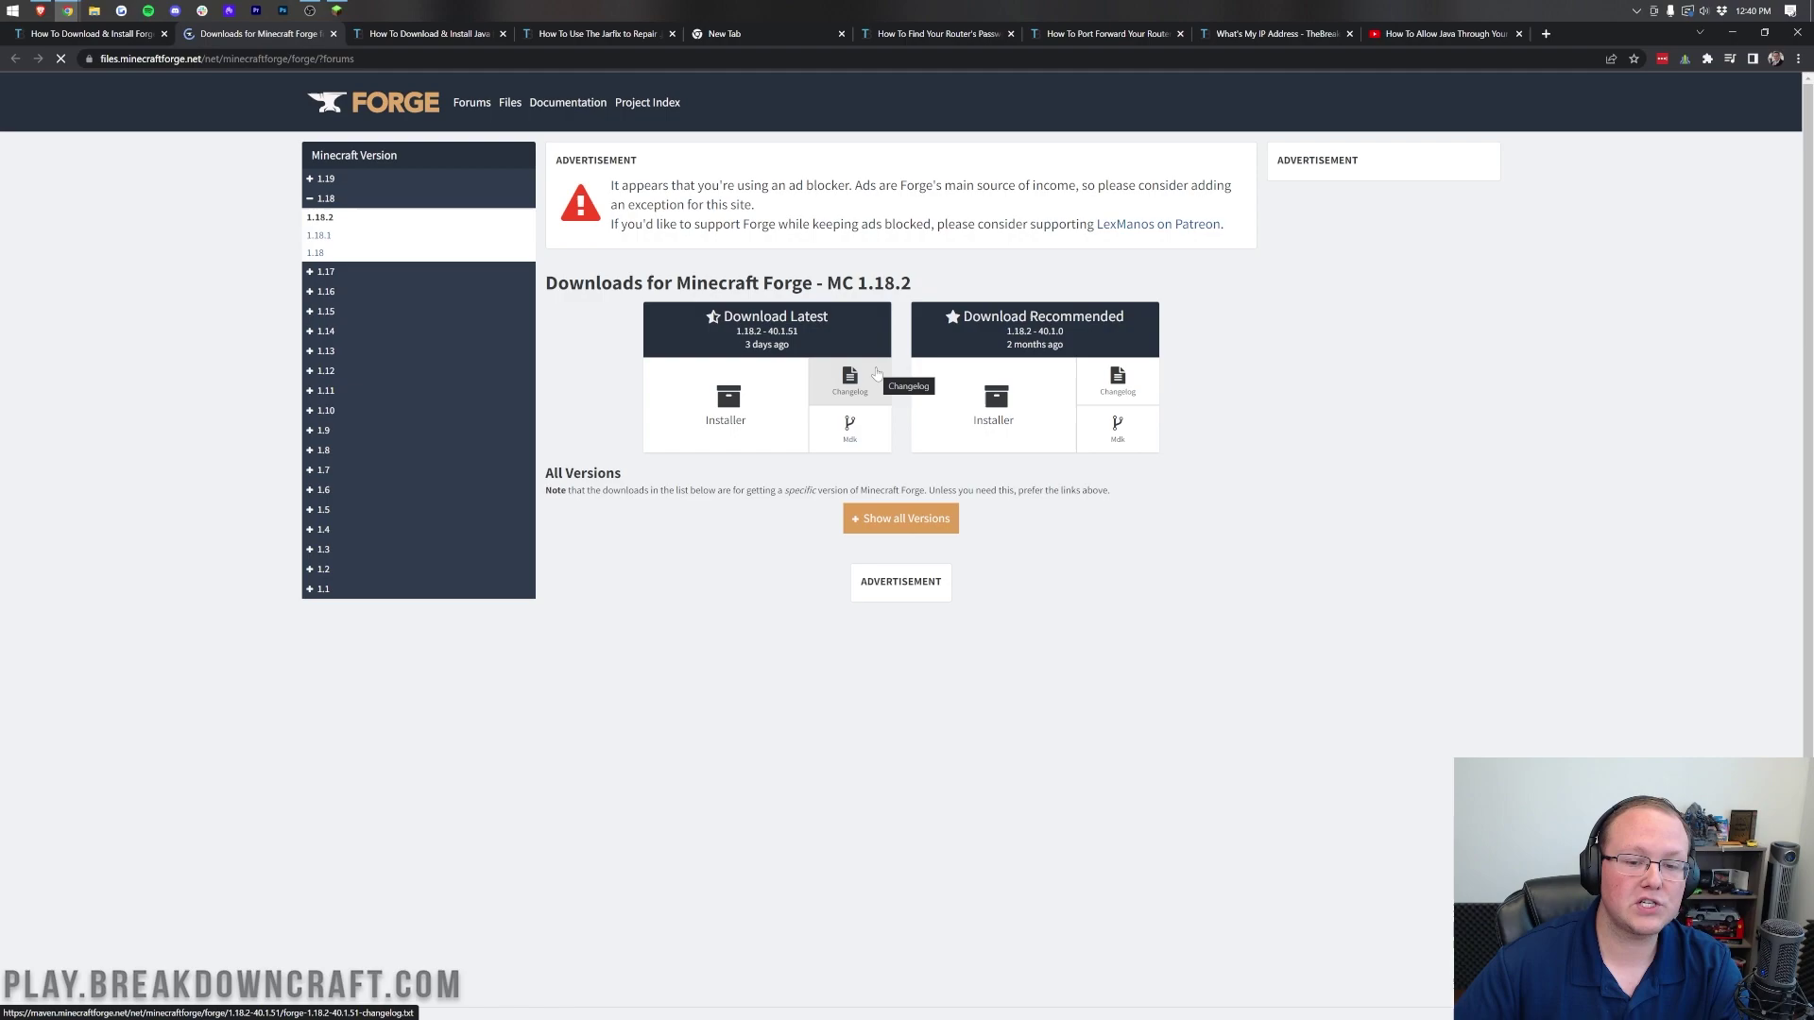
Step: Switch the Forge downloads page to Minecraft 1.19 from the version sidebar
drag(916, 285, 826, 288)
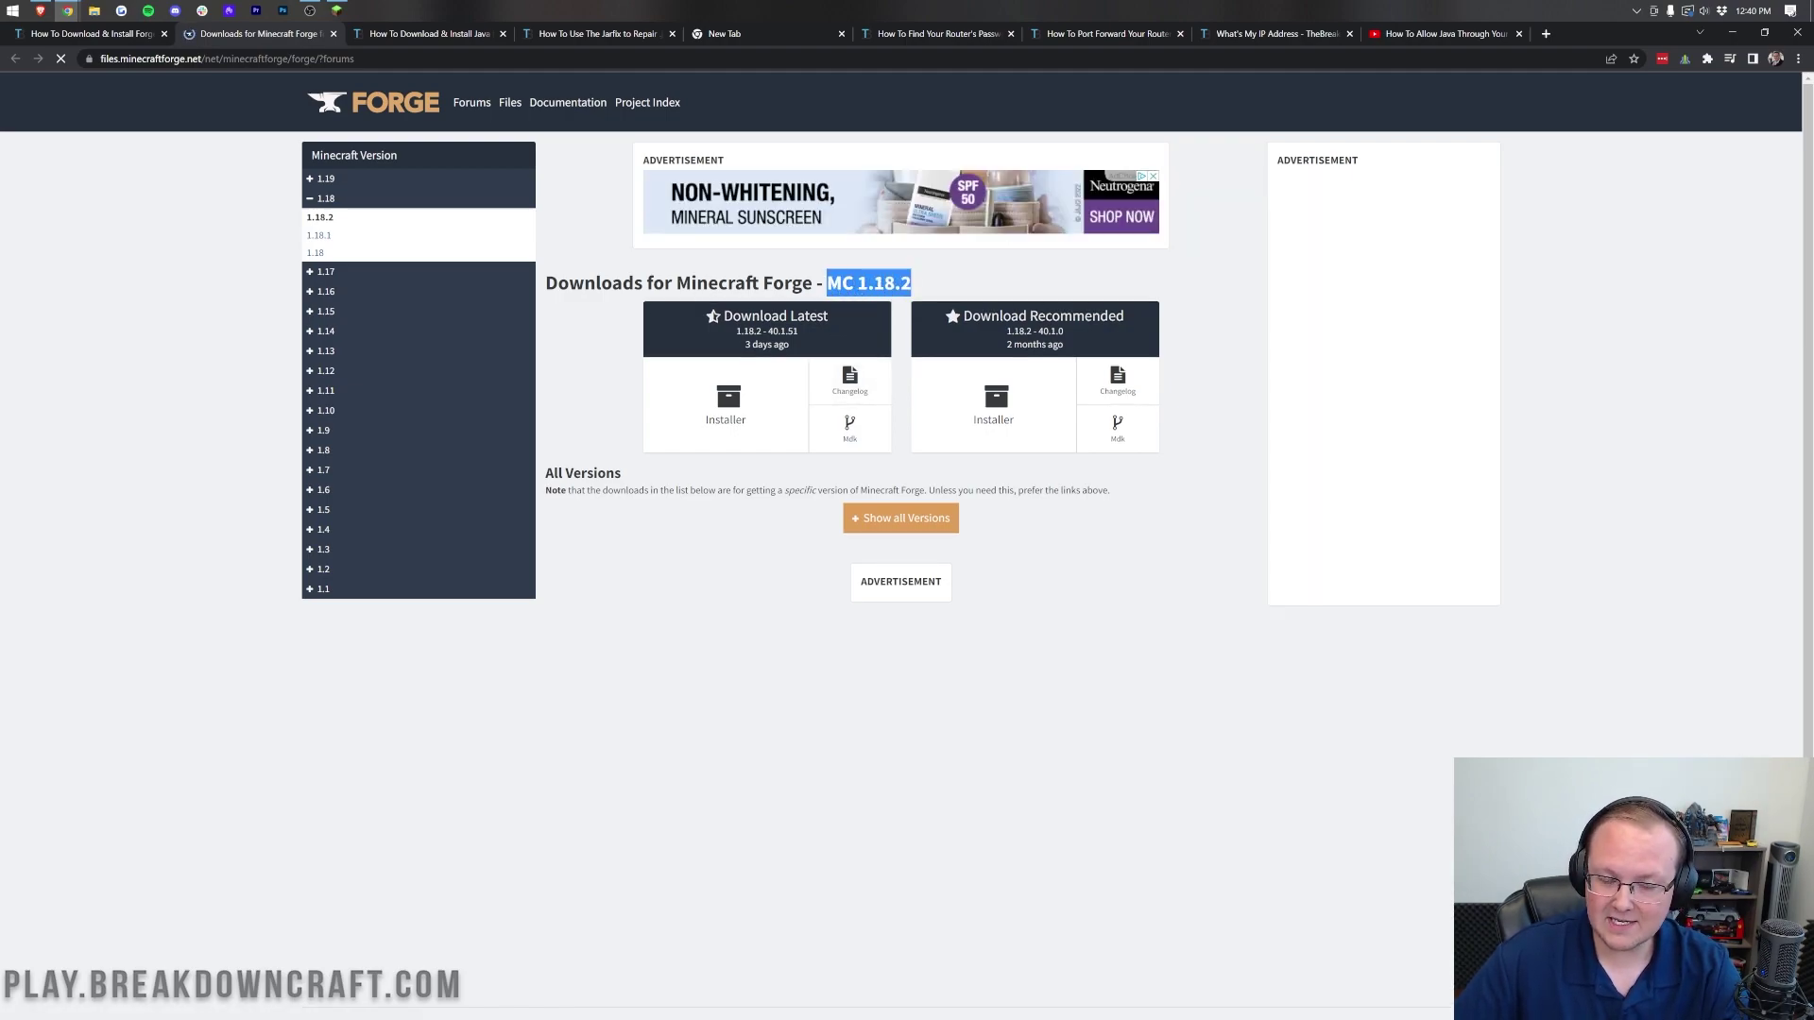
click(326, 179)
click(322, 199)
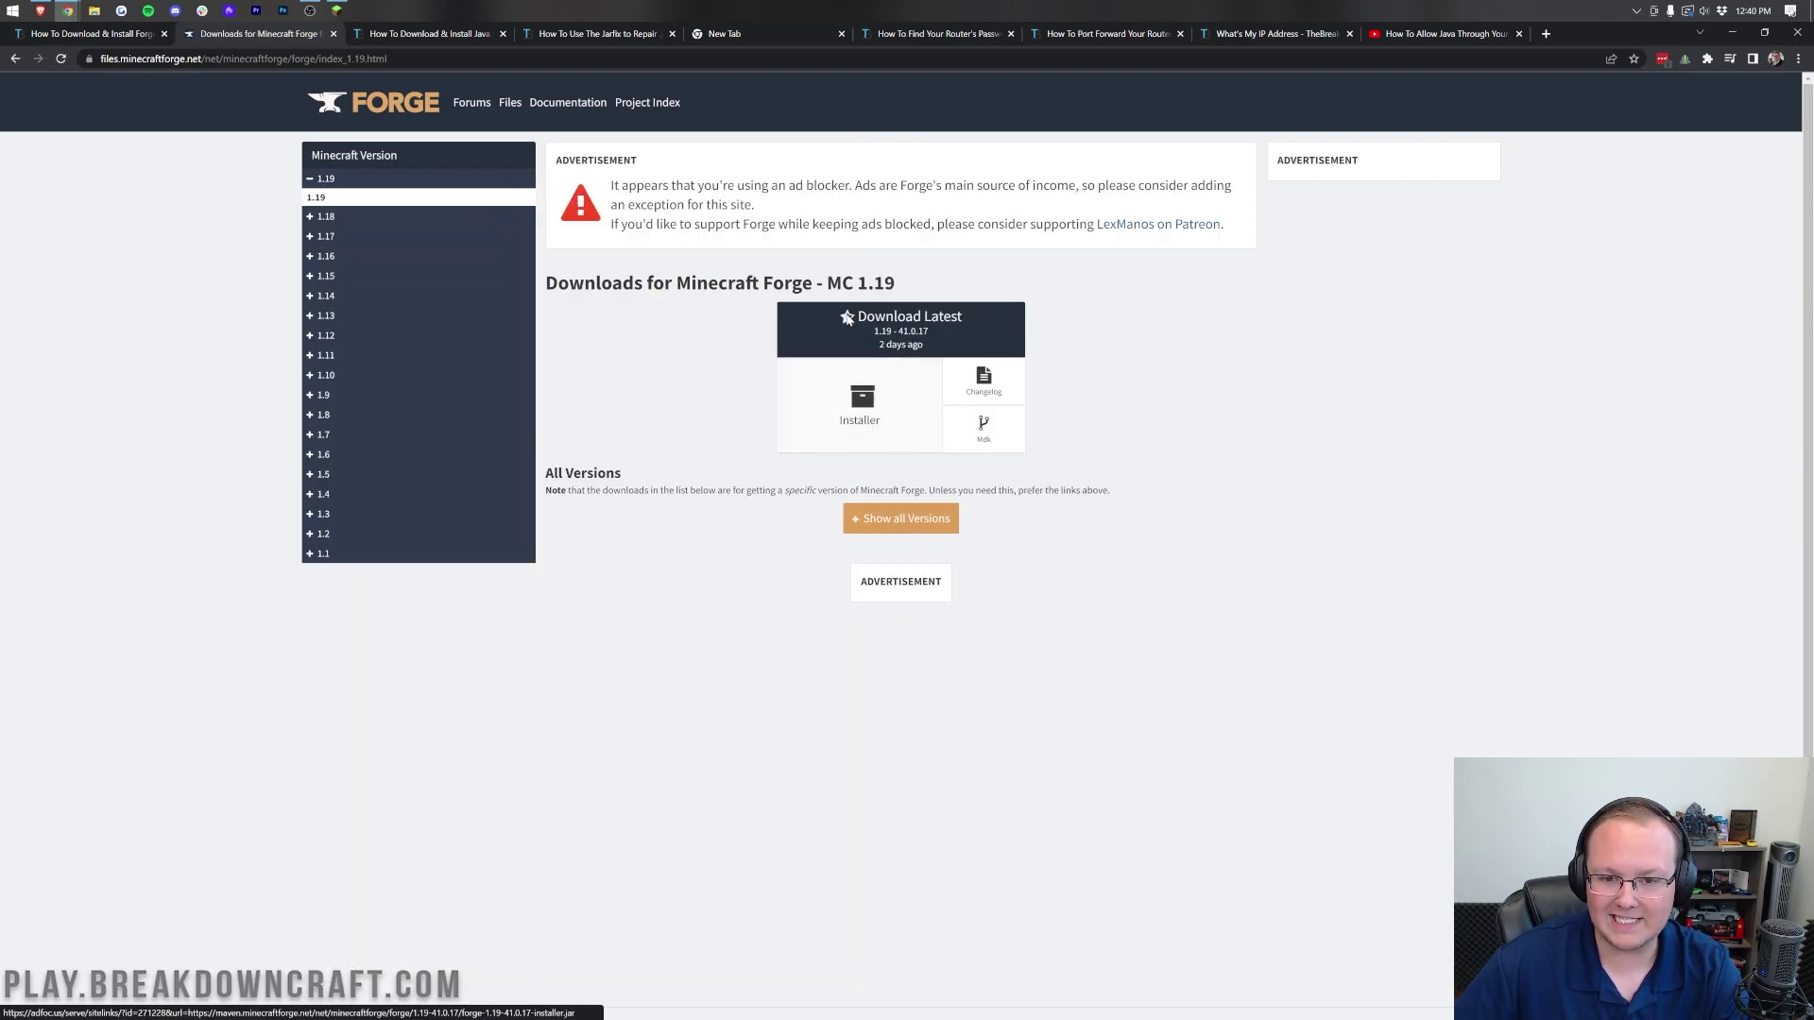
drag(827, 283, 899, 286)
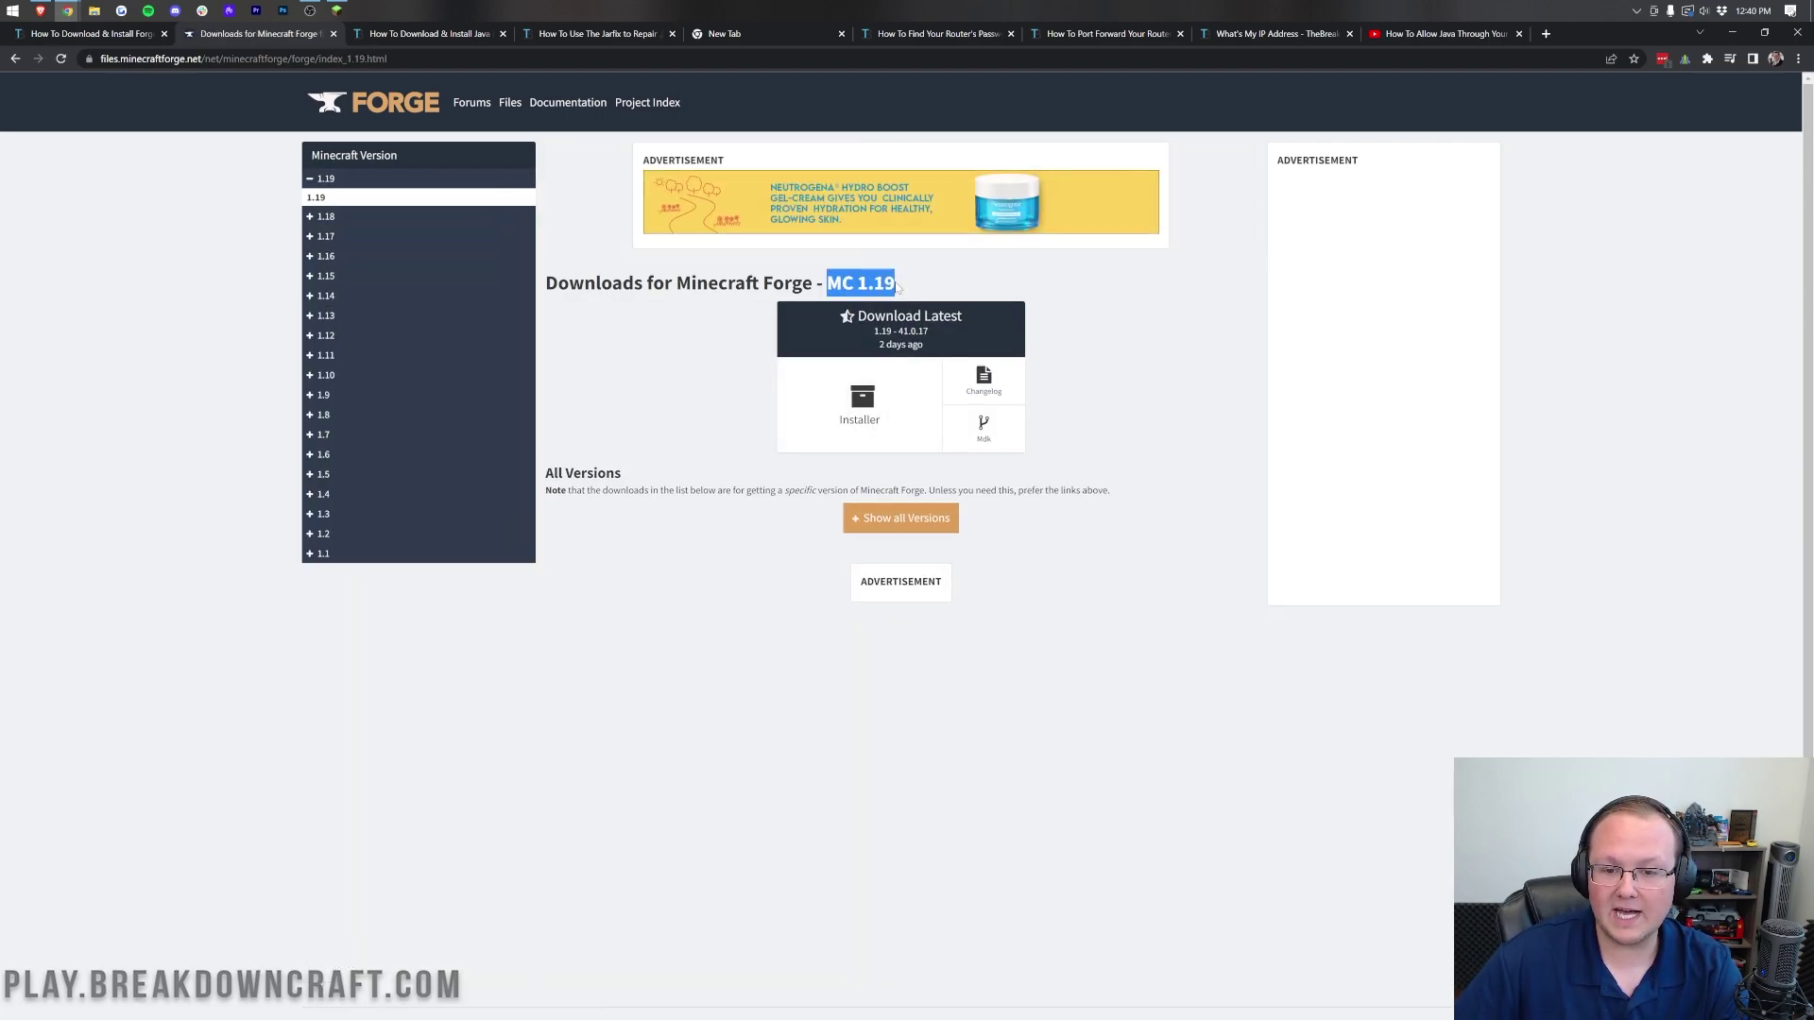
click(963, 289)
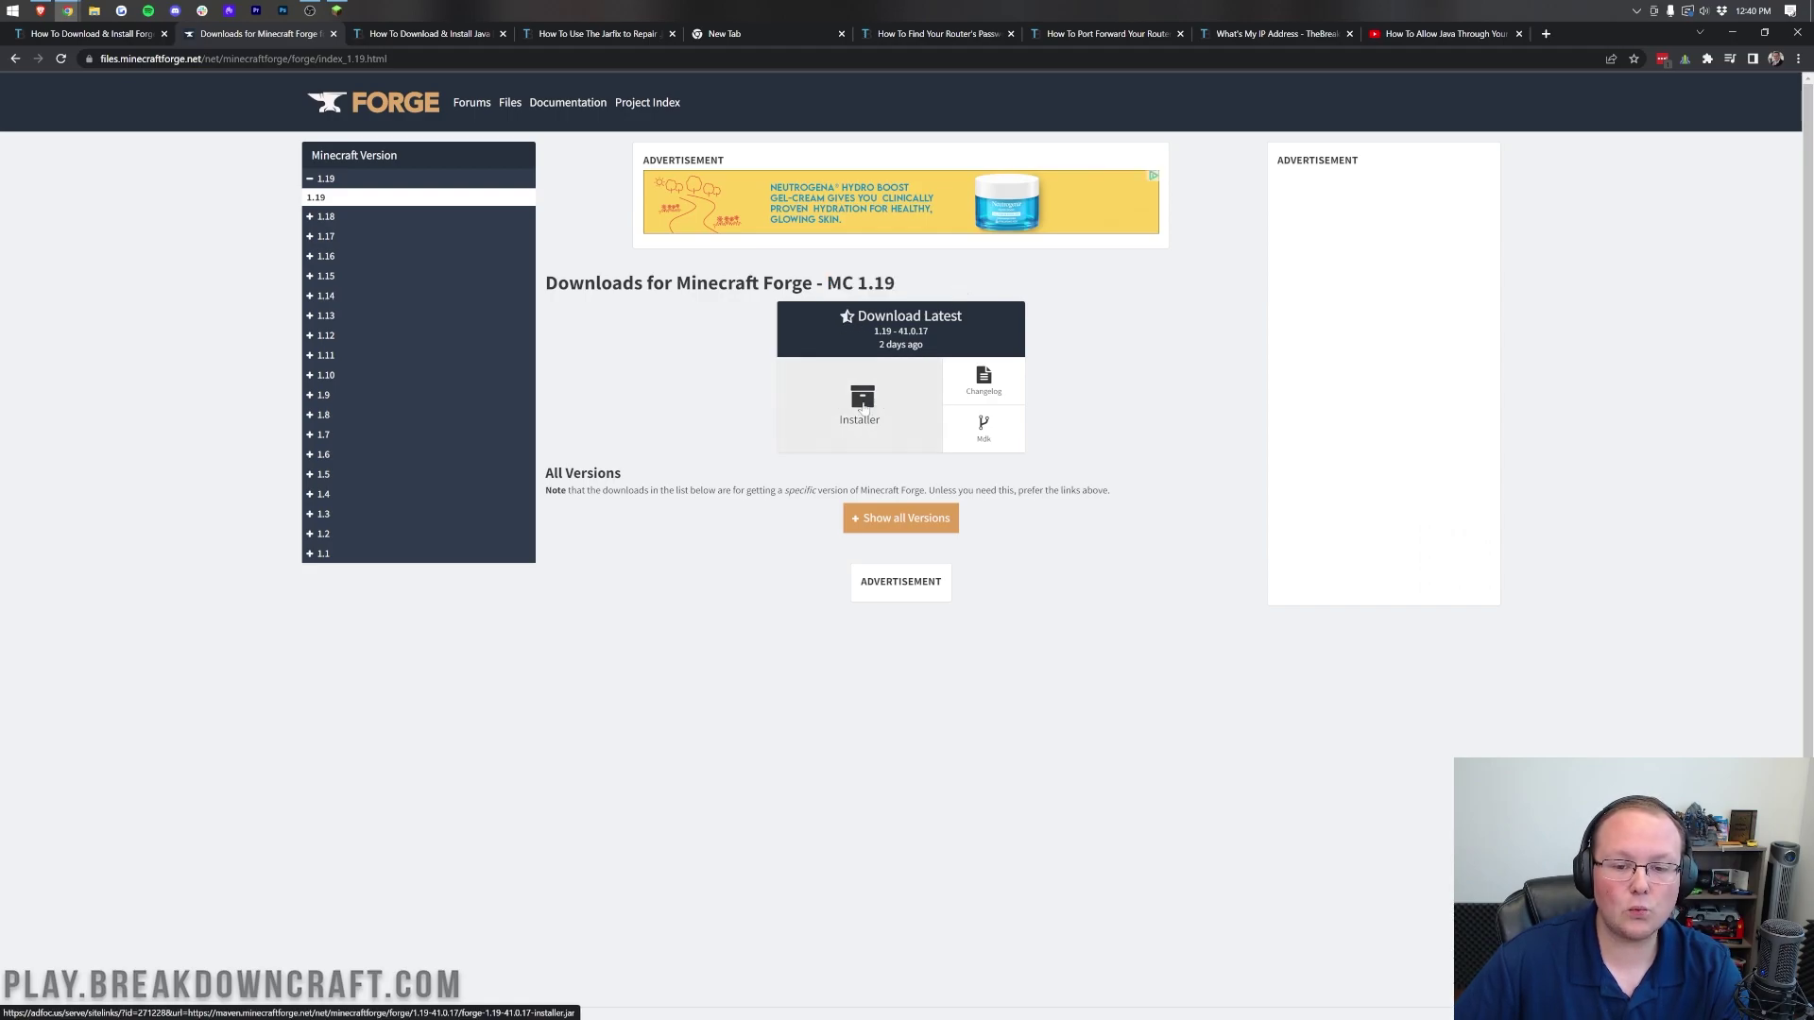
Step: Download the latest Forge 1.19 installer past the ad page and minimise Chrome
click(907, 395)
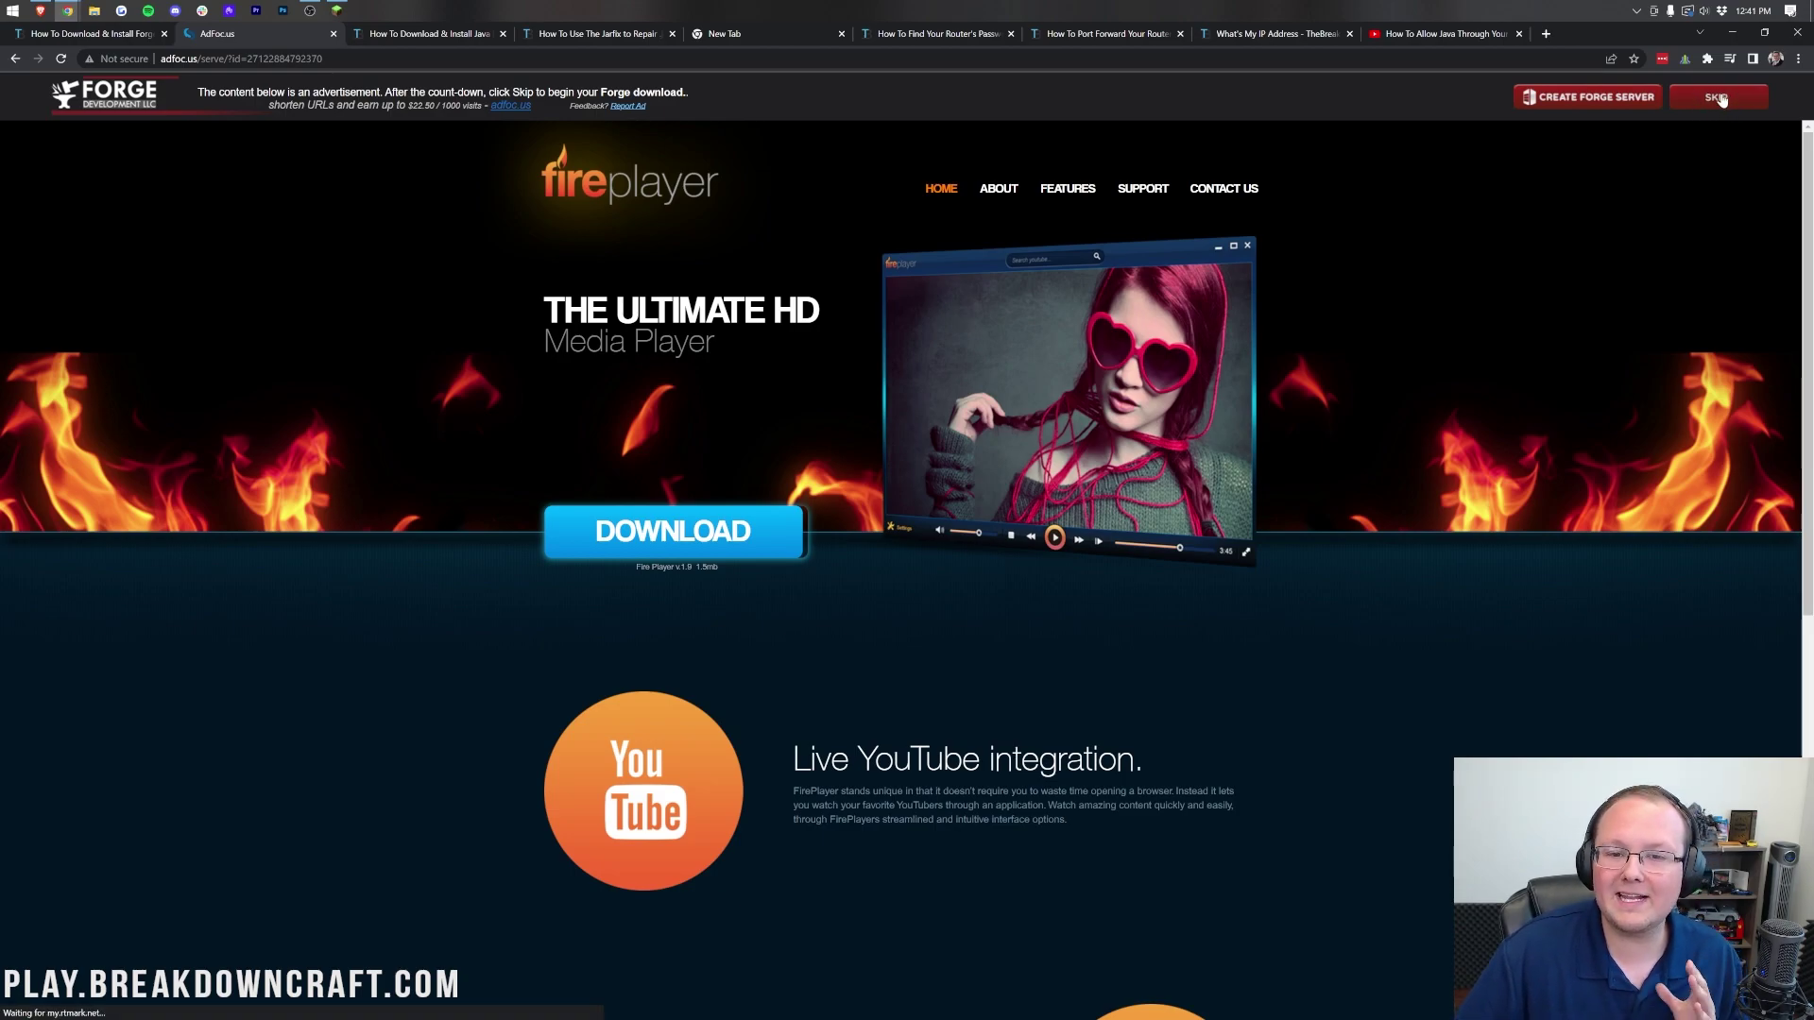
click(1721, 100)
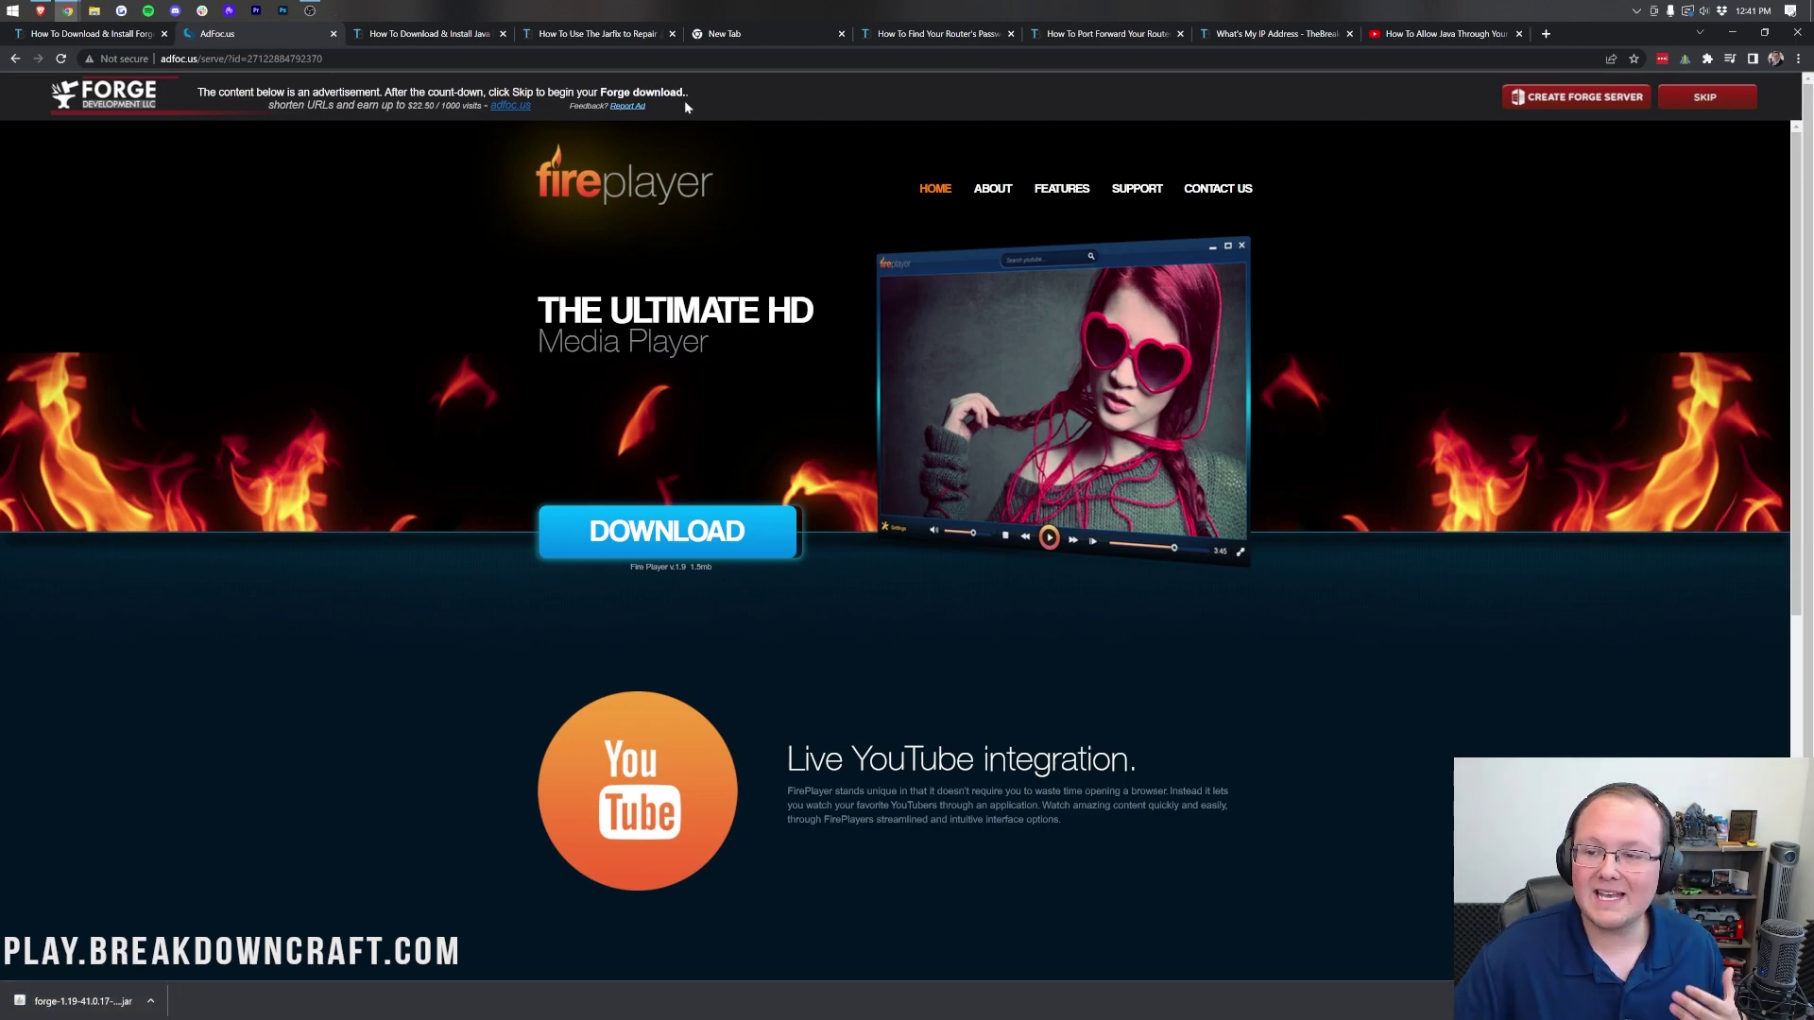
click(627, 35)
click(1732, 33)
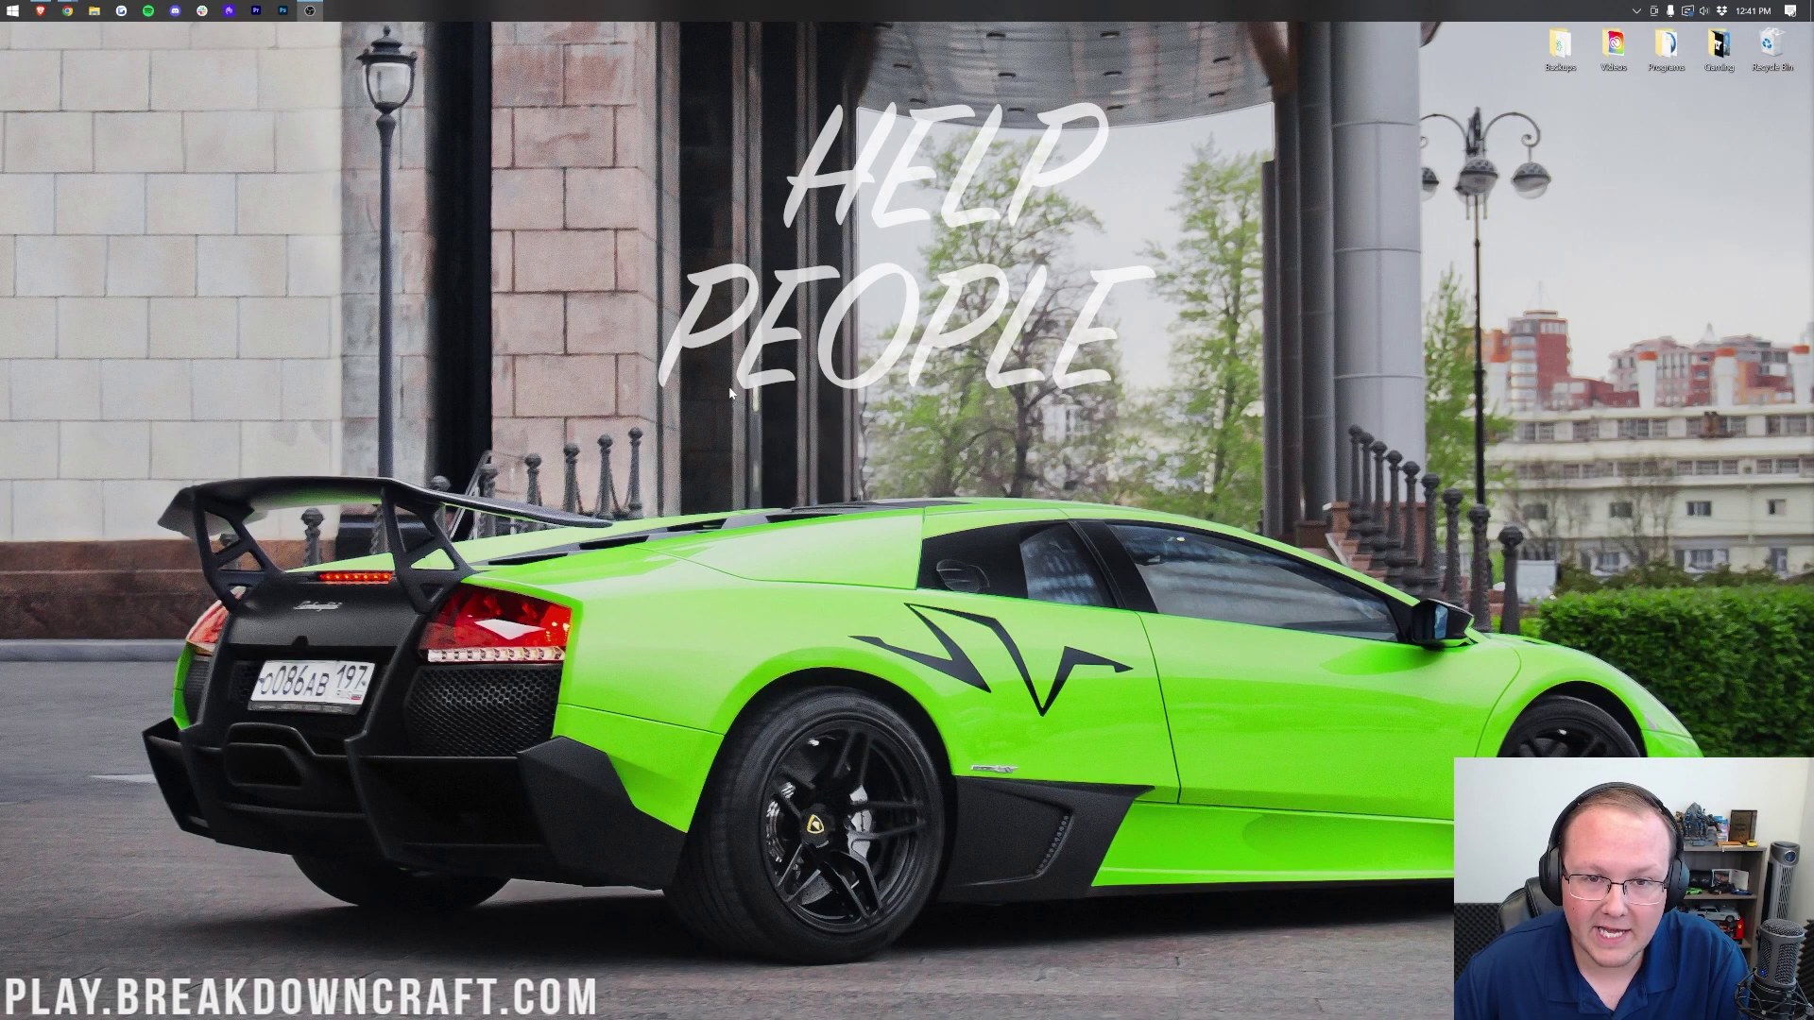
Step: Create a desktop folder named 'Forge 1.19 Server', then search the Start menu for 'down'
right_click(679, 196)
mouse_move(769, 382)
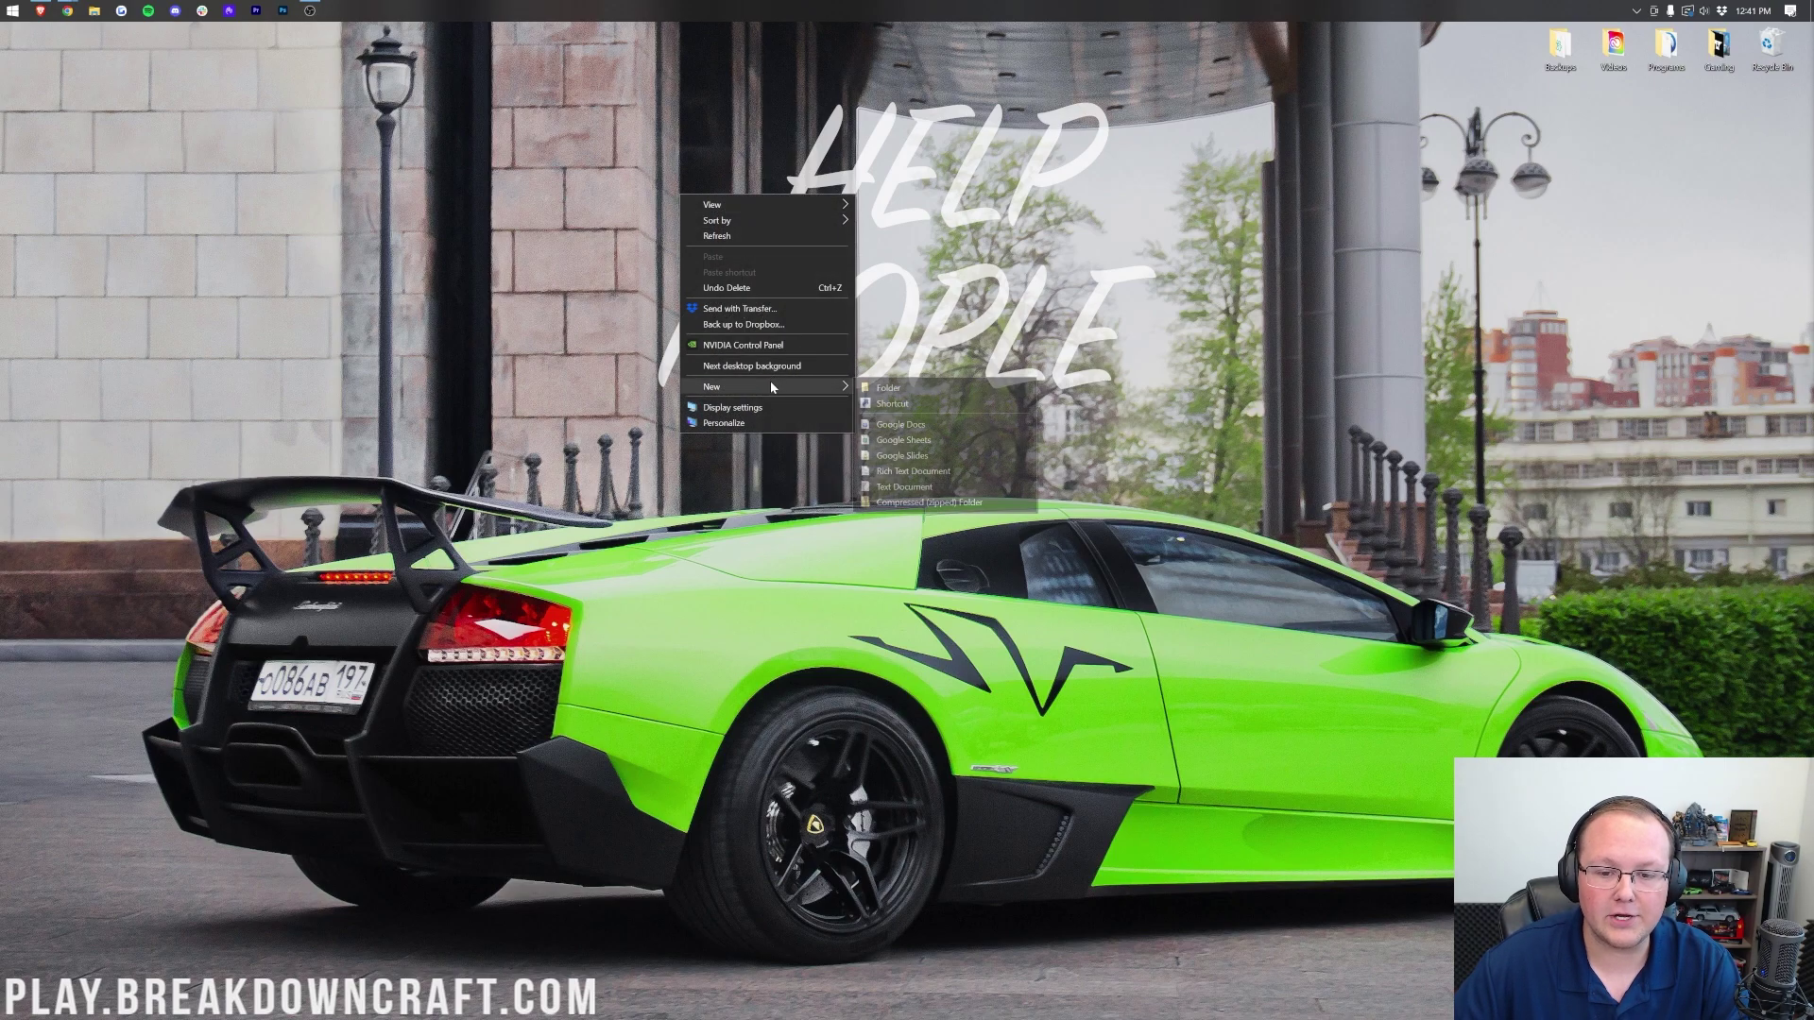
click(871, 386)
text(Forge Server)
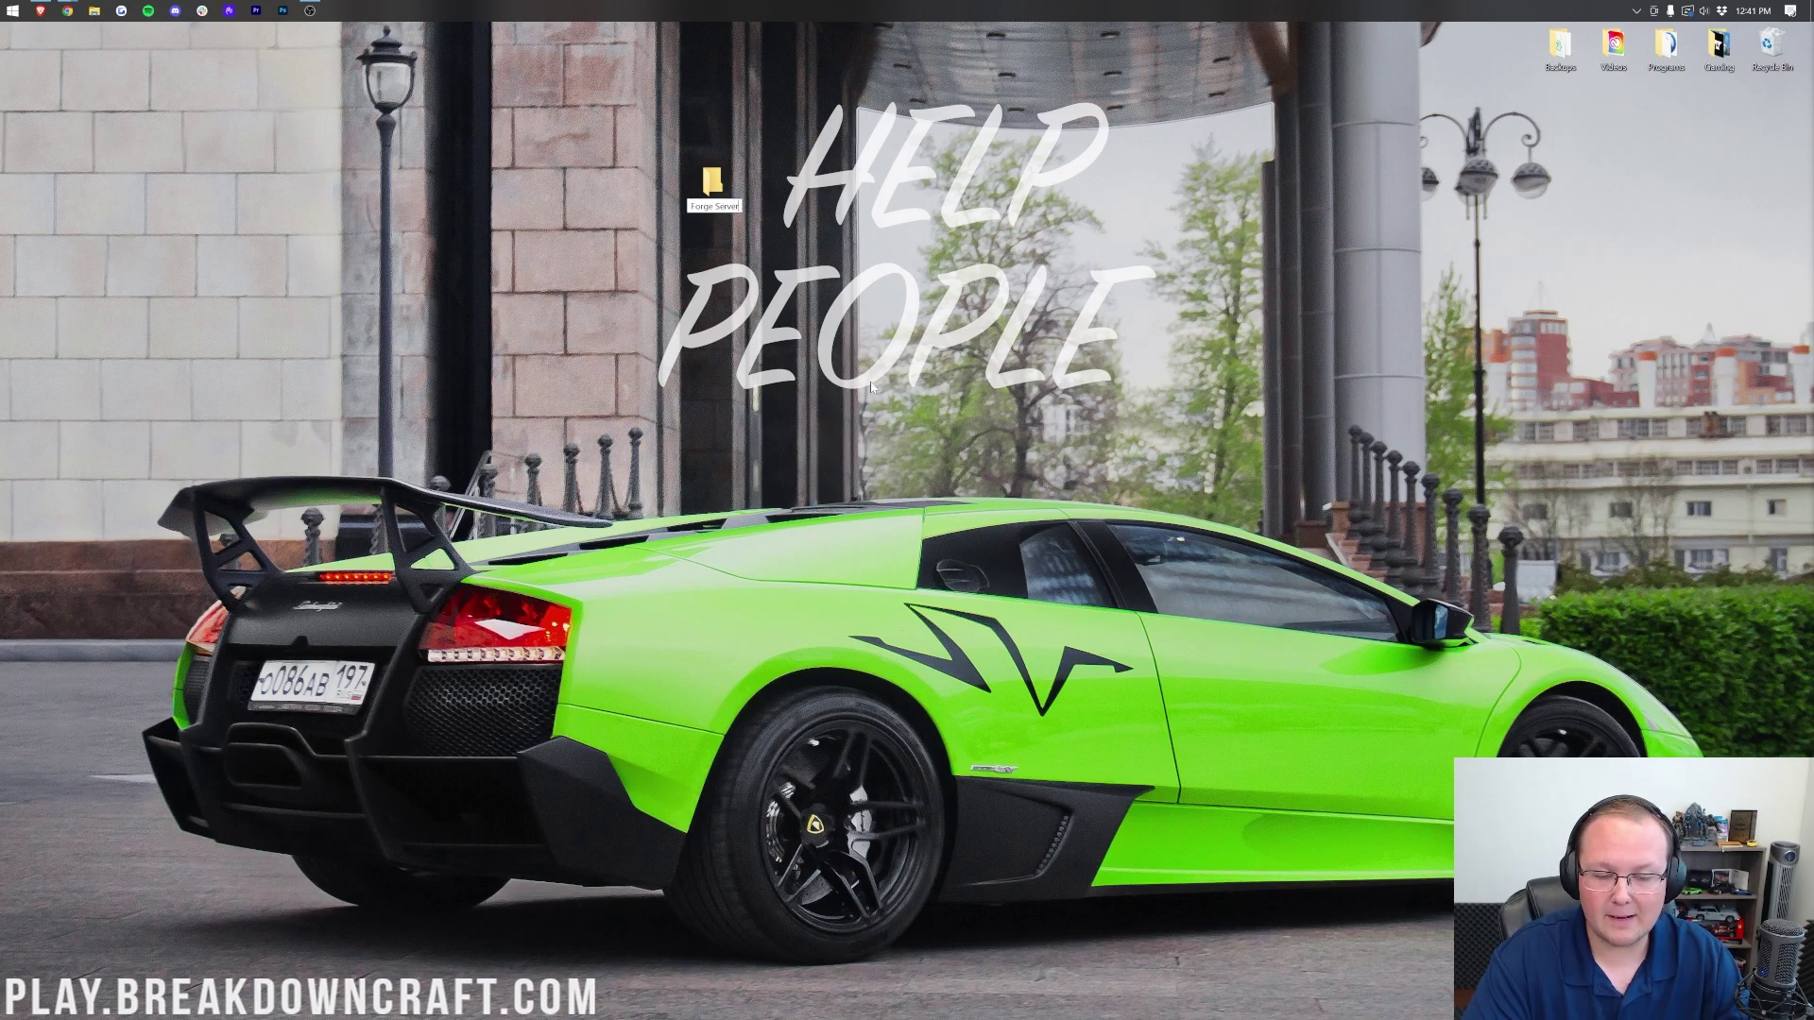
key(ctrl+Left)
text(1.)
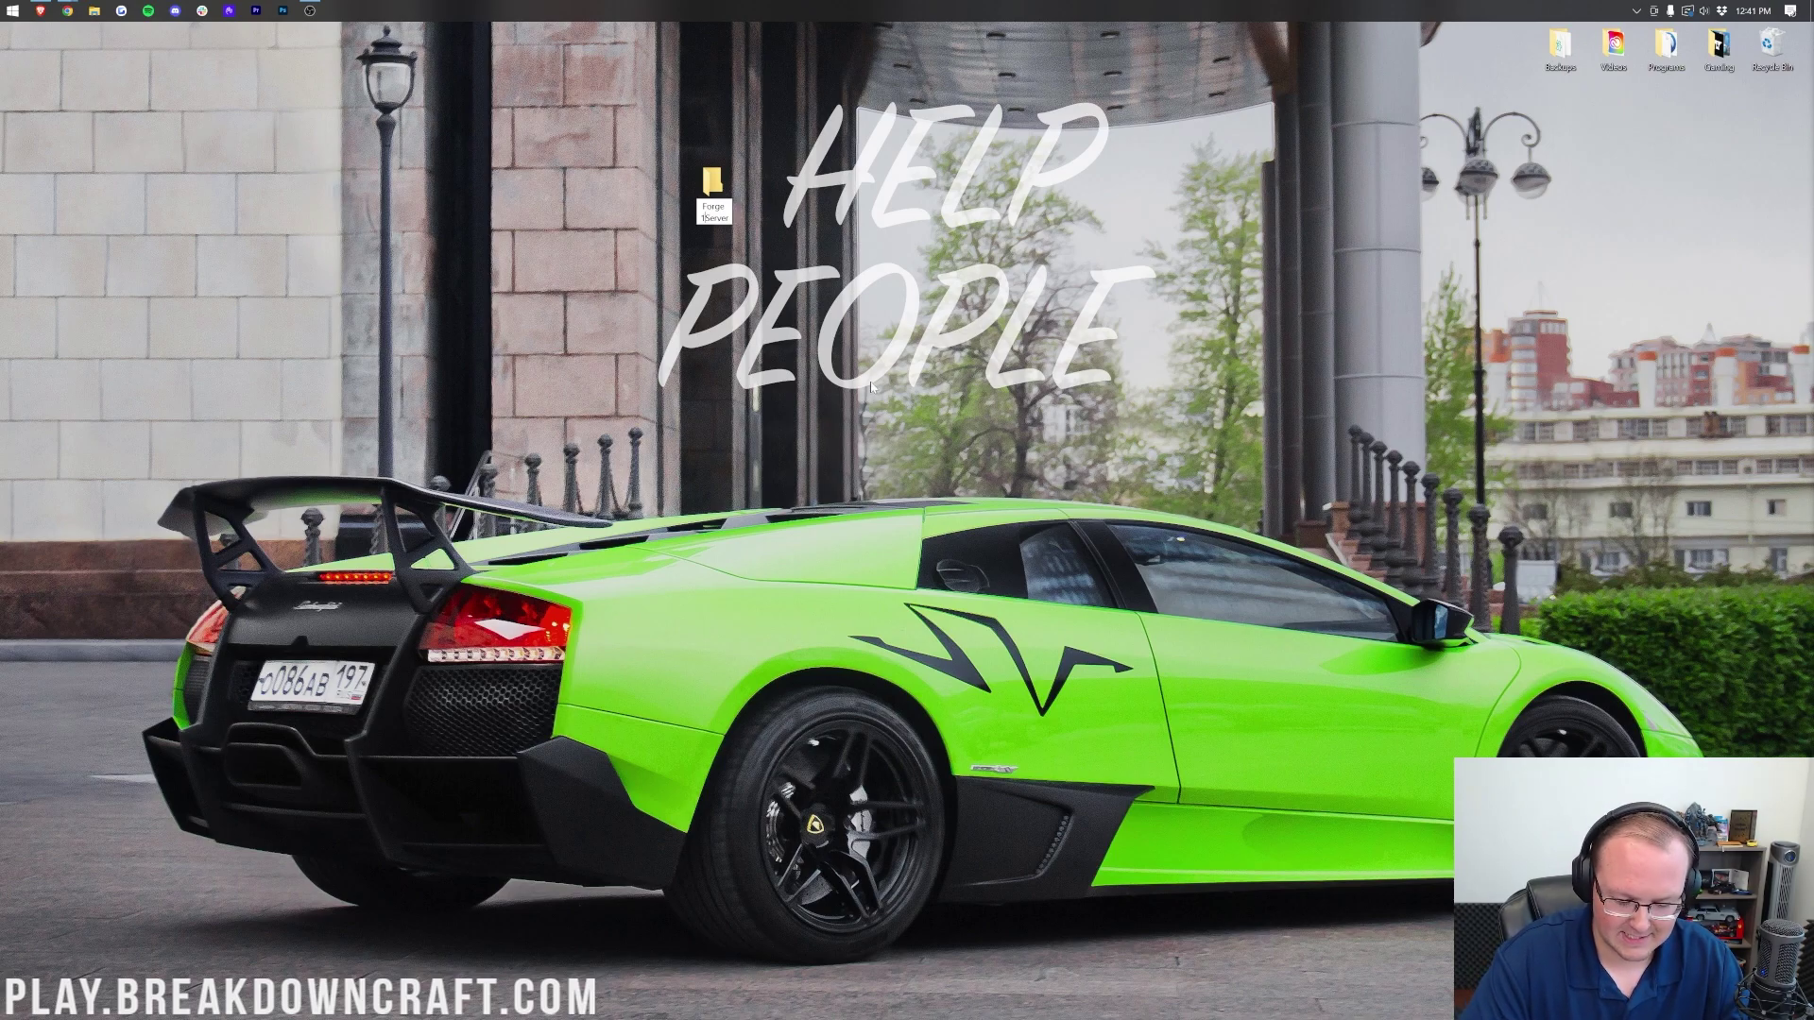
text(19)
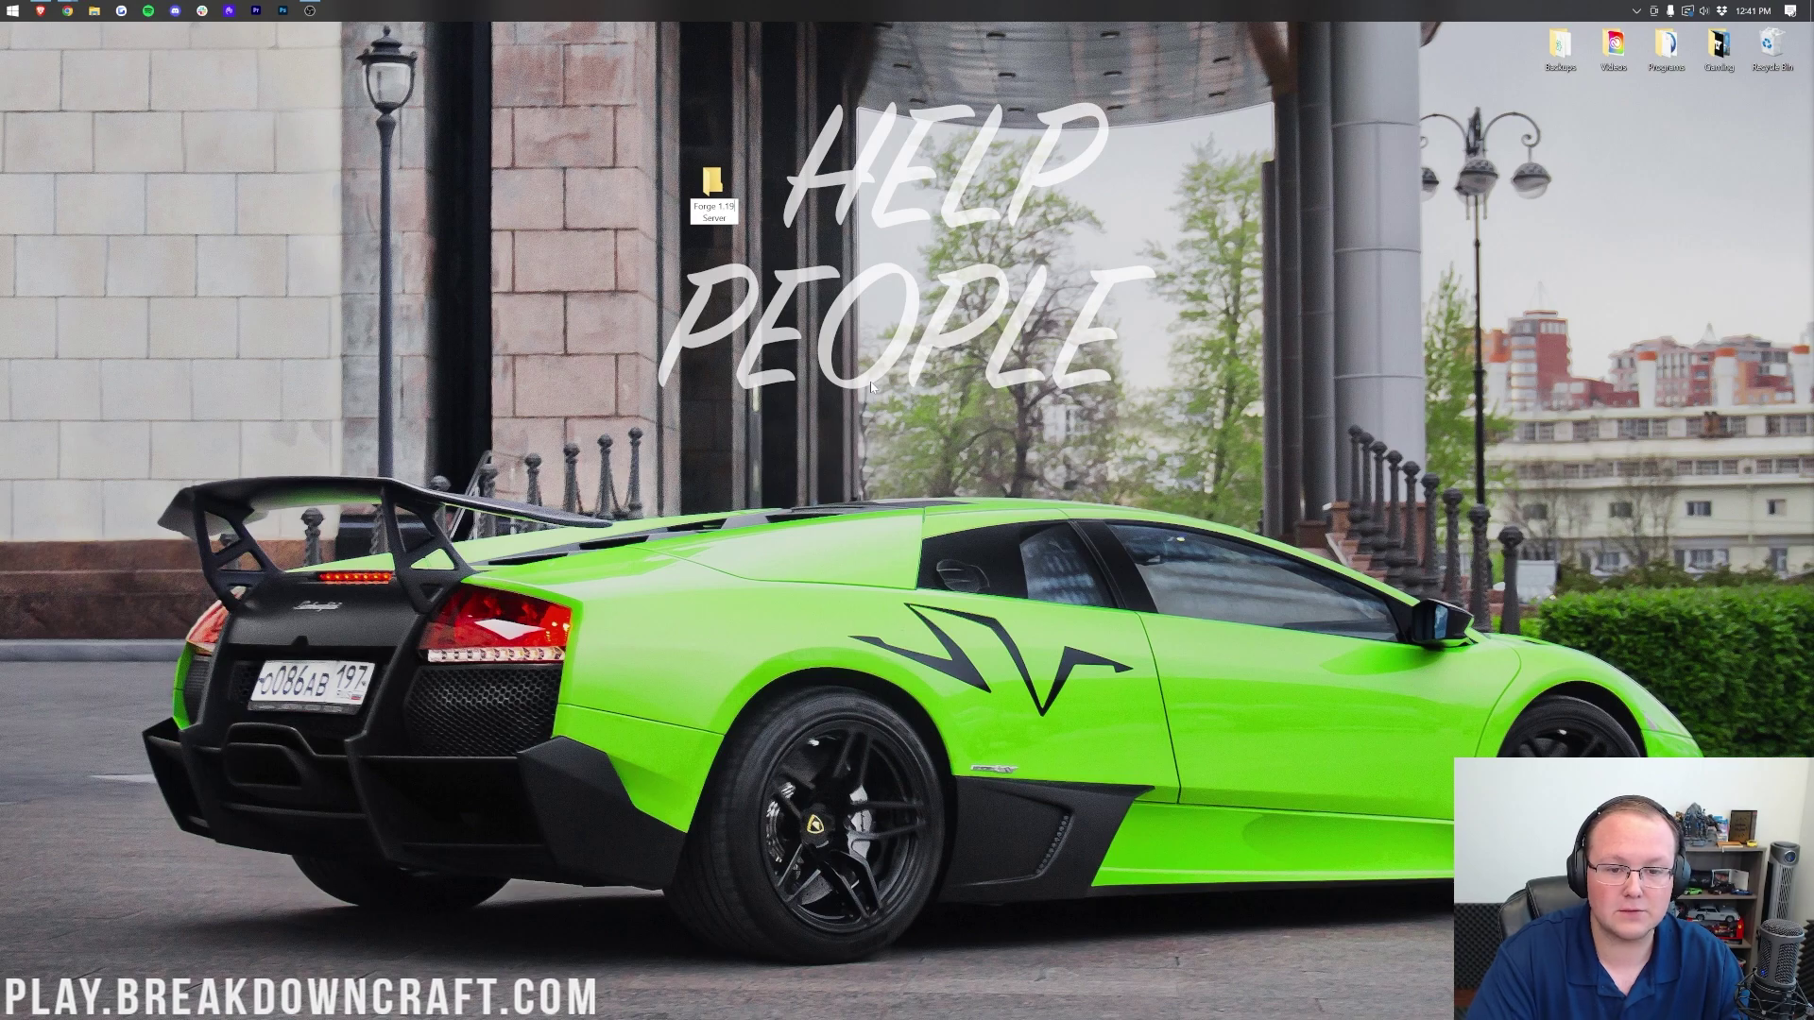
key(Return)
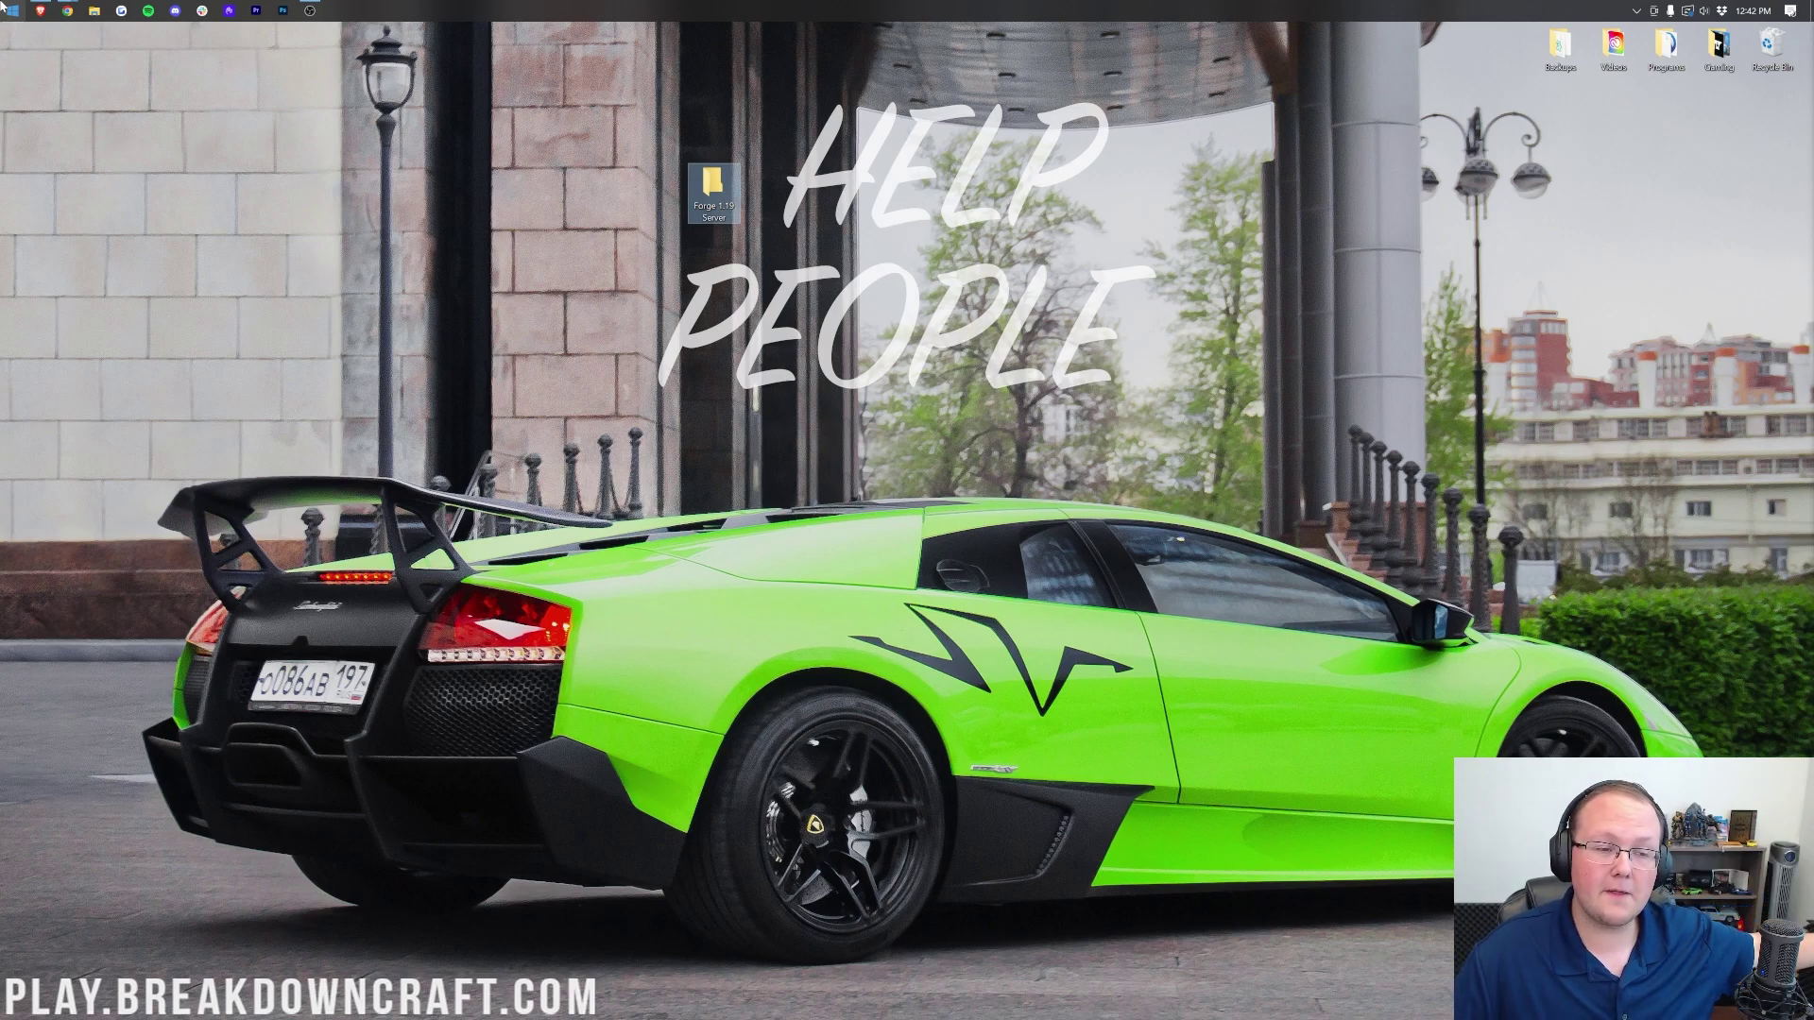
click(4, 6)
text(down)
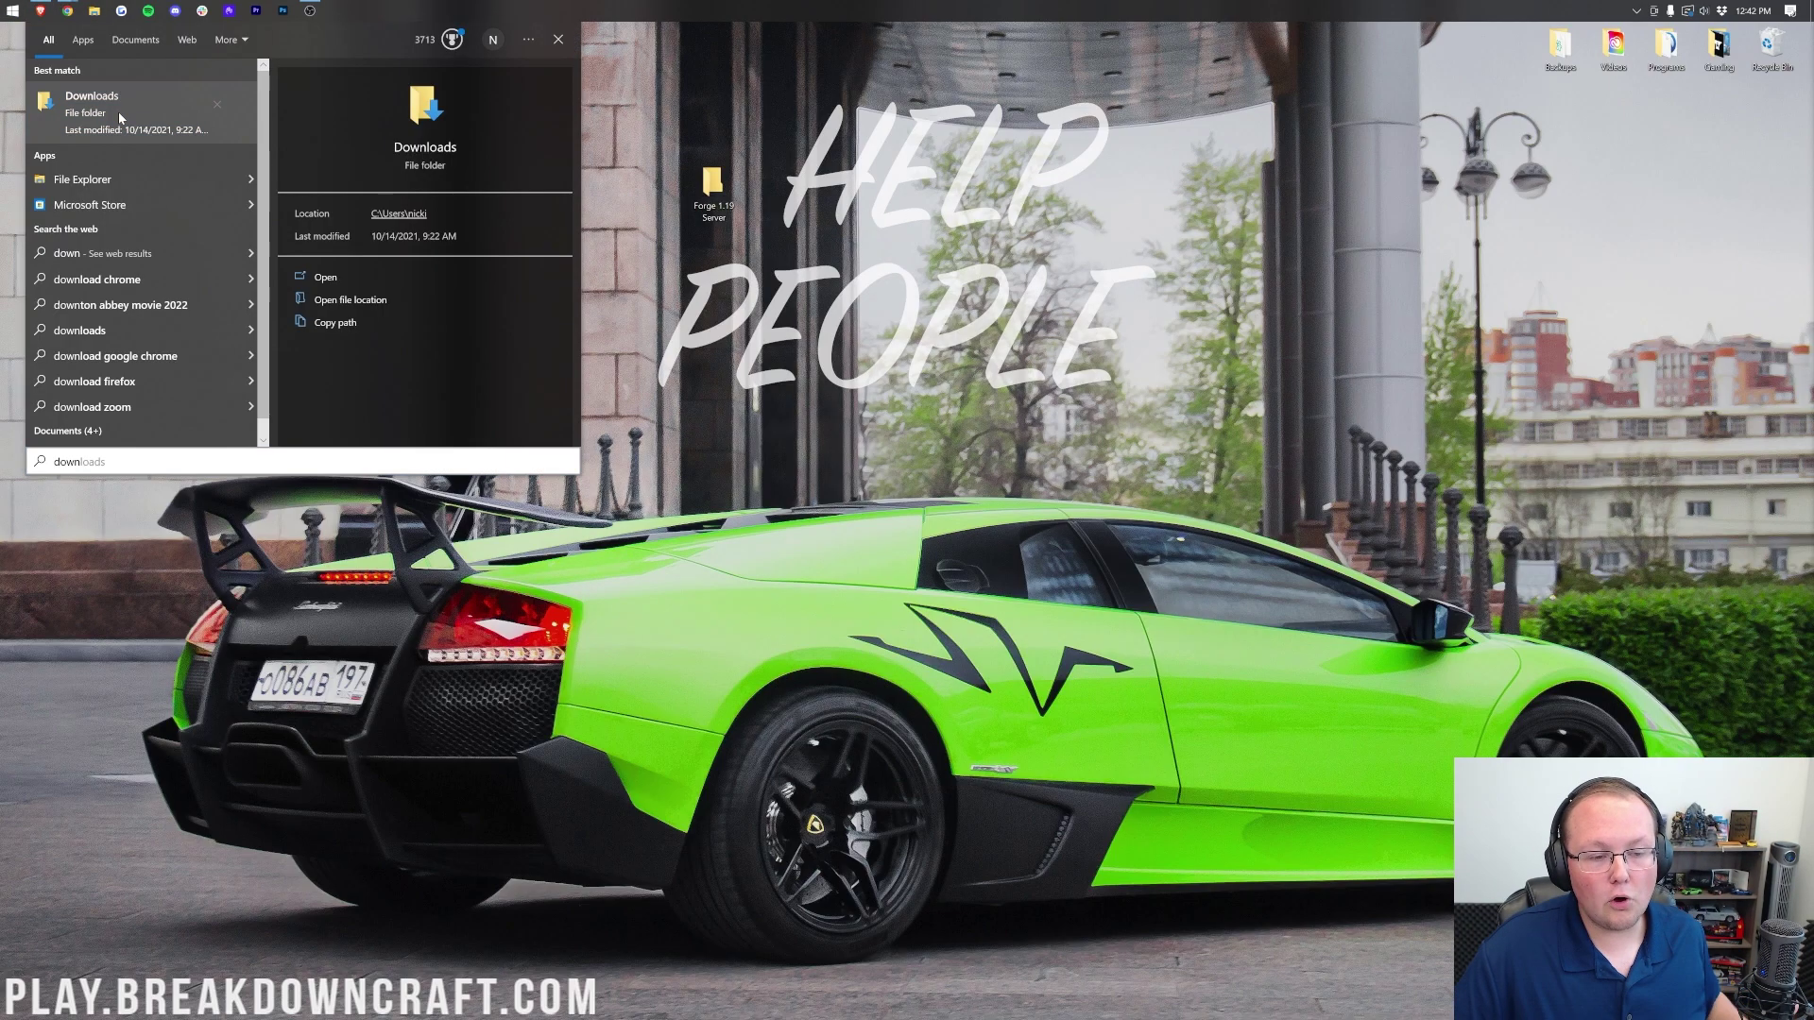
Step: Move forge-1.19-41.0.17-installer.jar from Downloads onto the desktop beside the Forge 1.19 Server folder
click(120, 117)
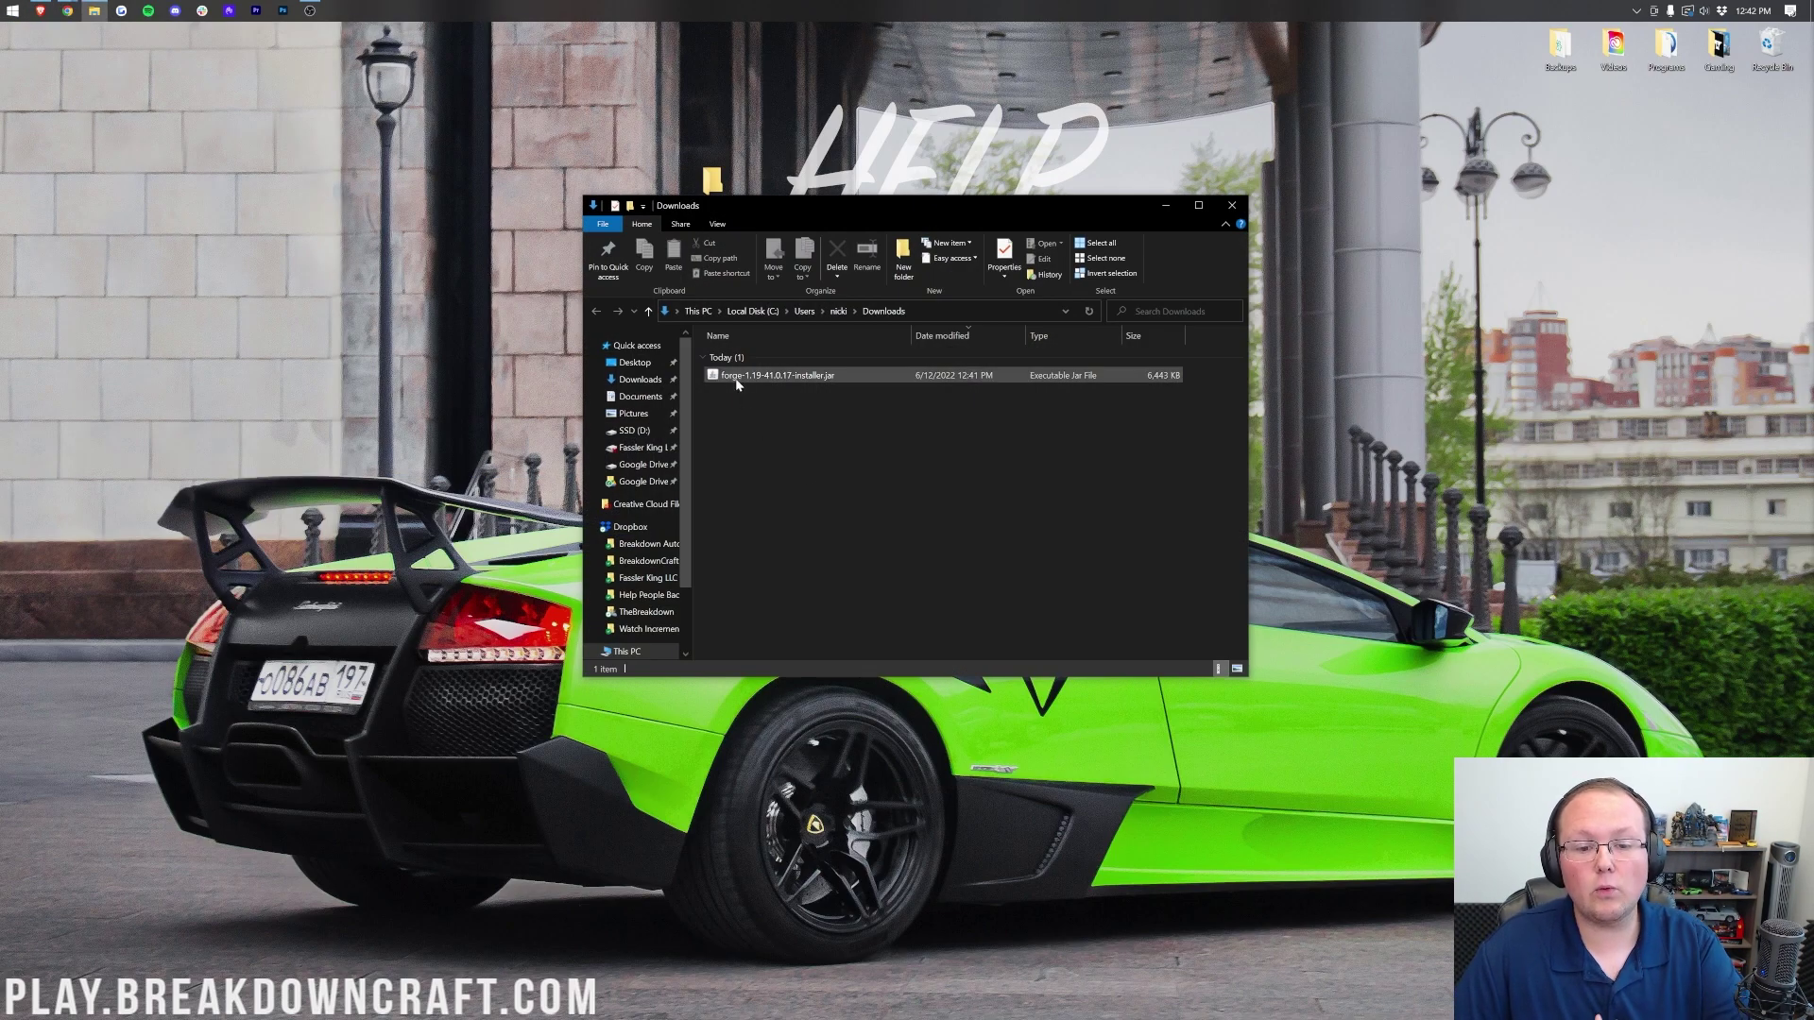
drag(733, 382, 871, 132)
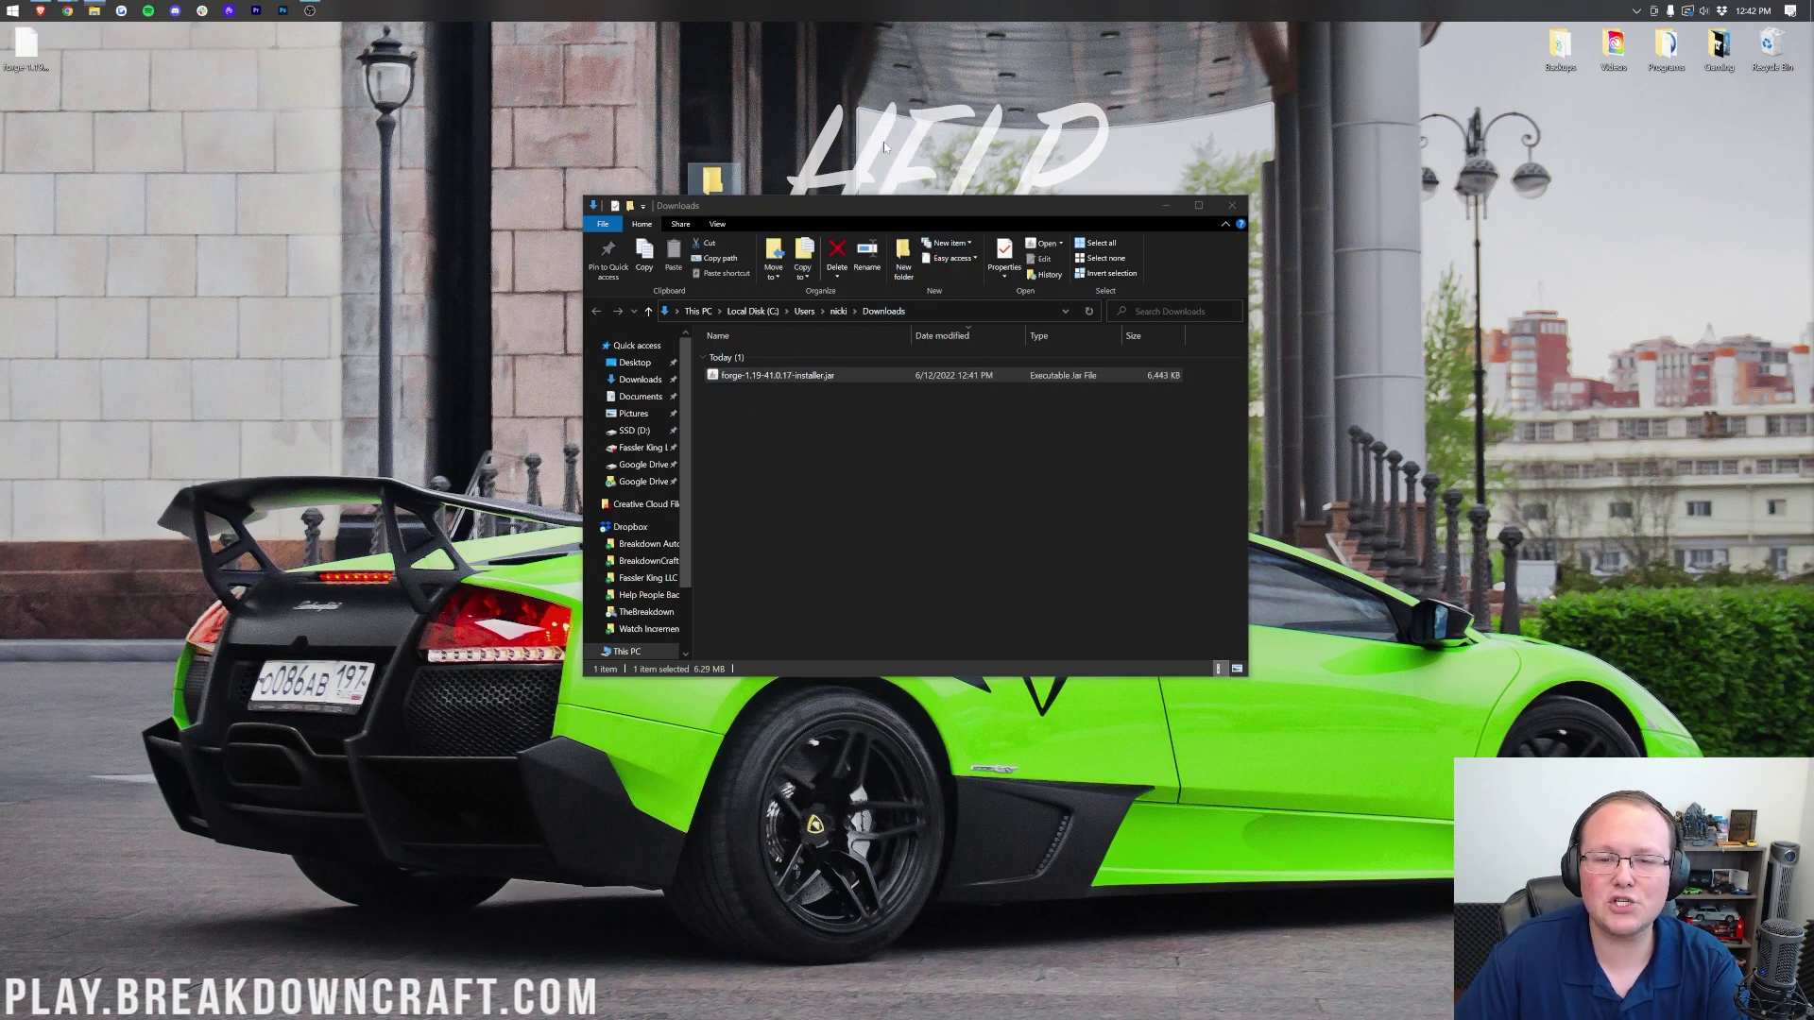
click(1232, 205)
drag(871, 123, 767, 123)
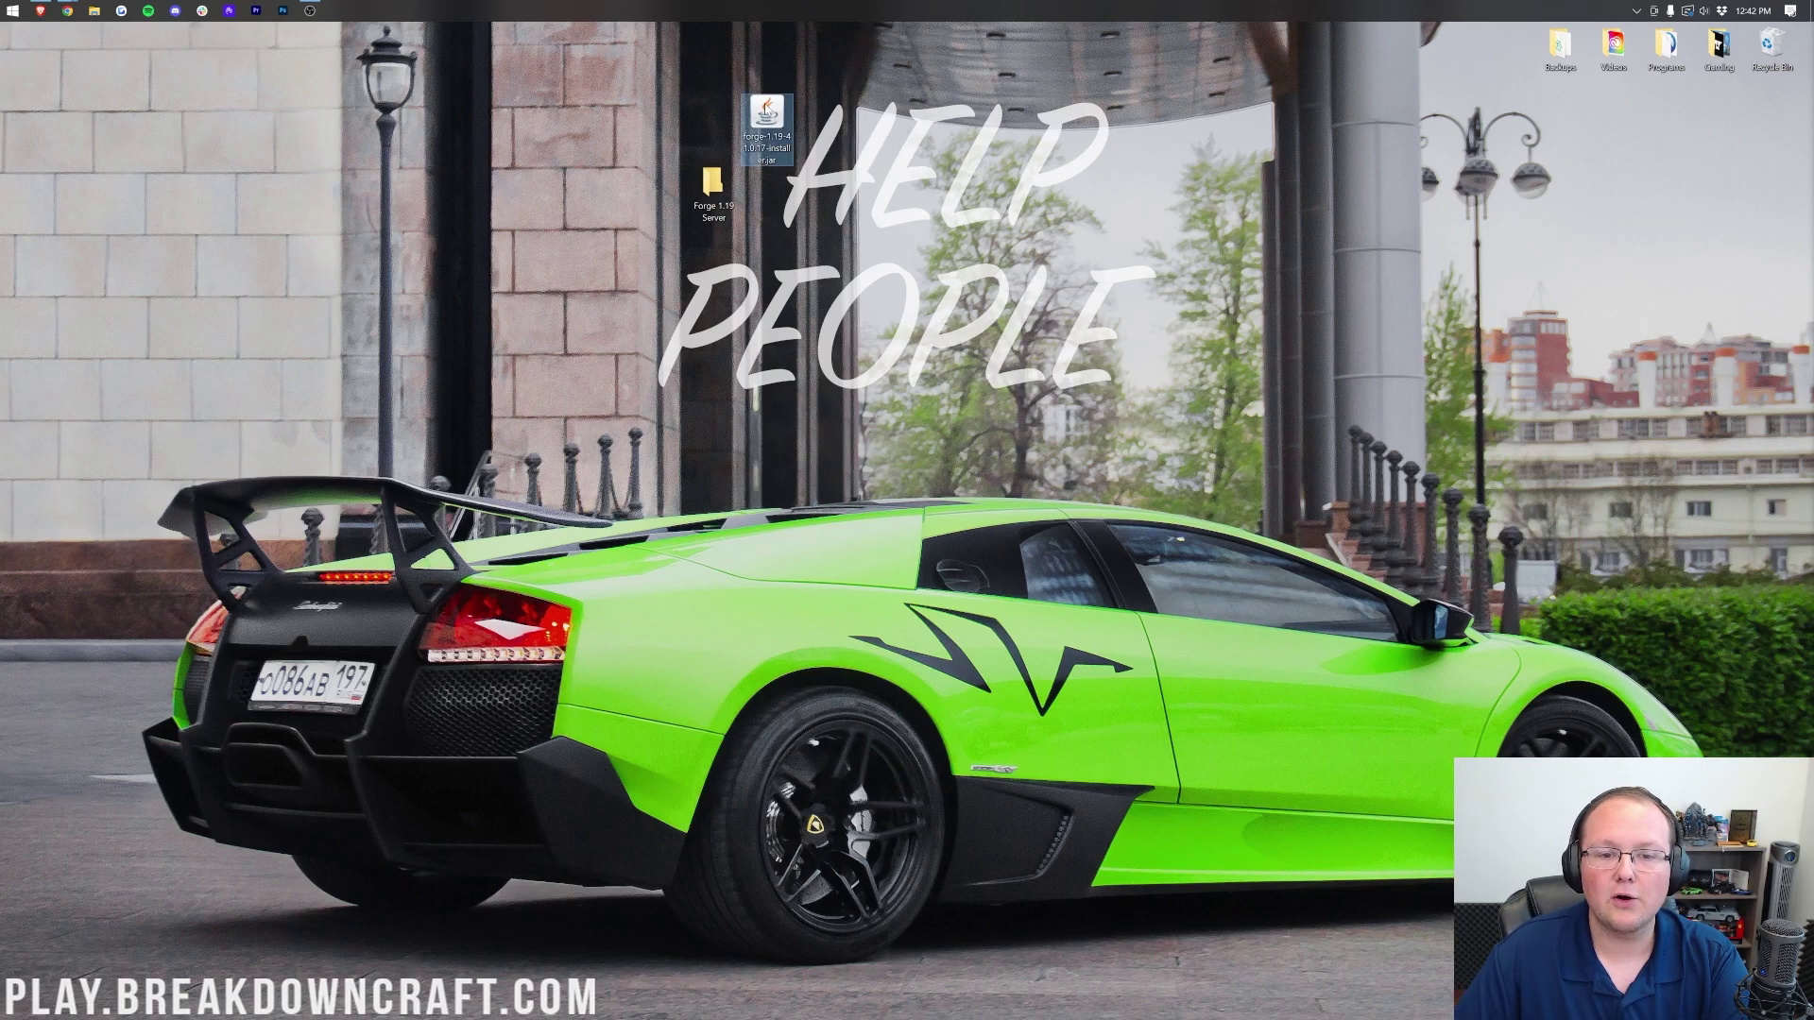
Step: Open the installer jar with Java(TM) Platform SE binary, close it, and show Chrome's Java guide
right_click(766, 107)
click(810, 229)
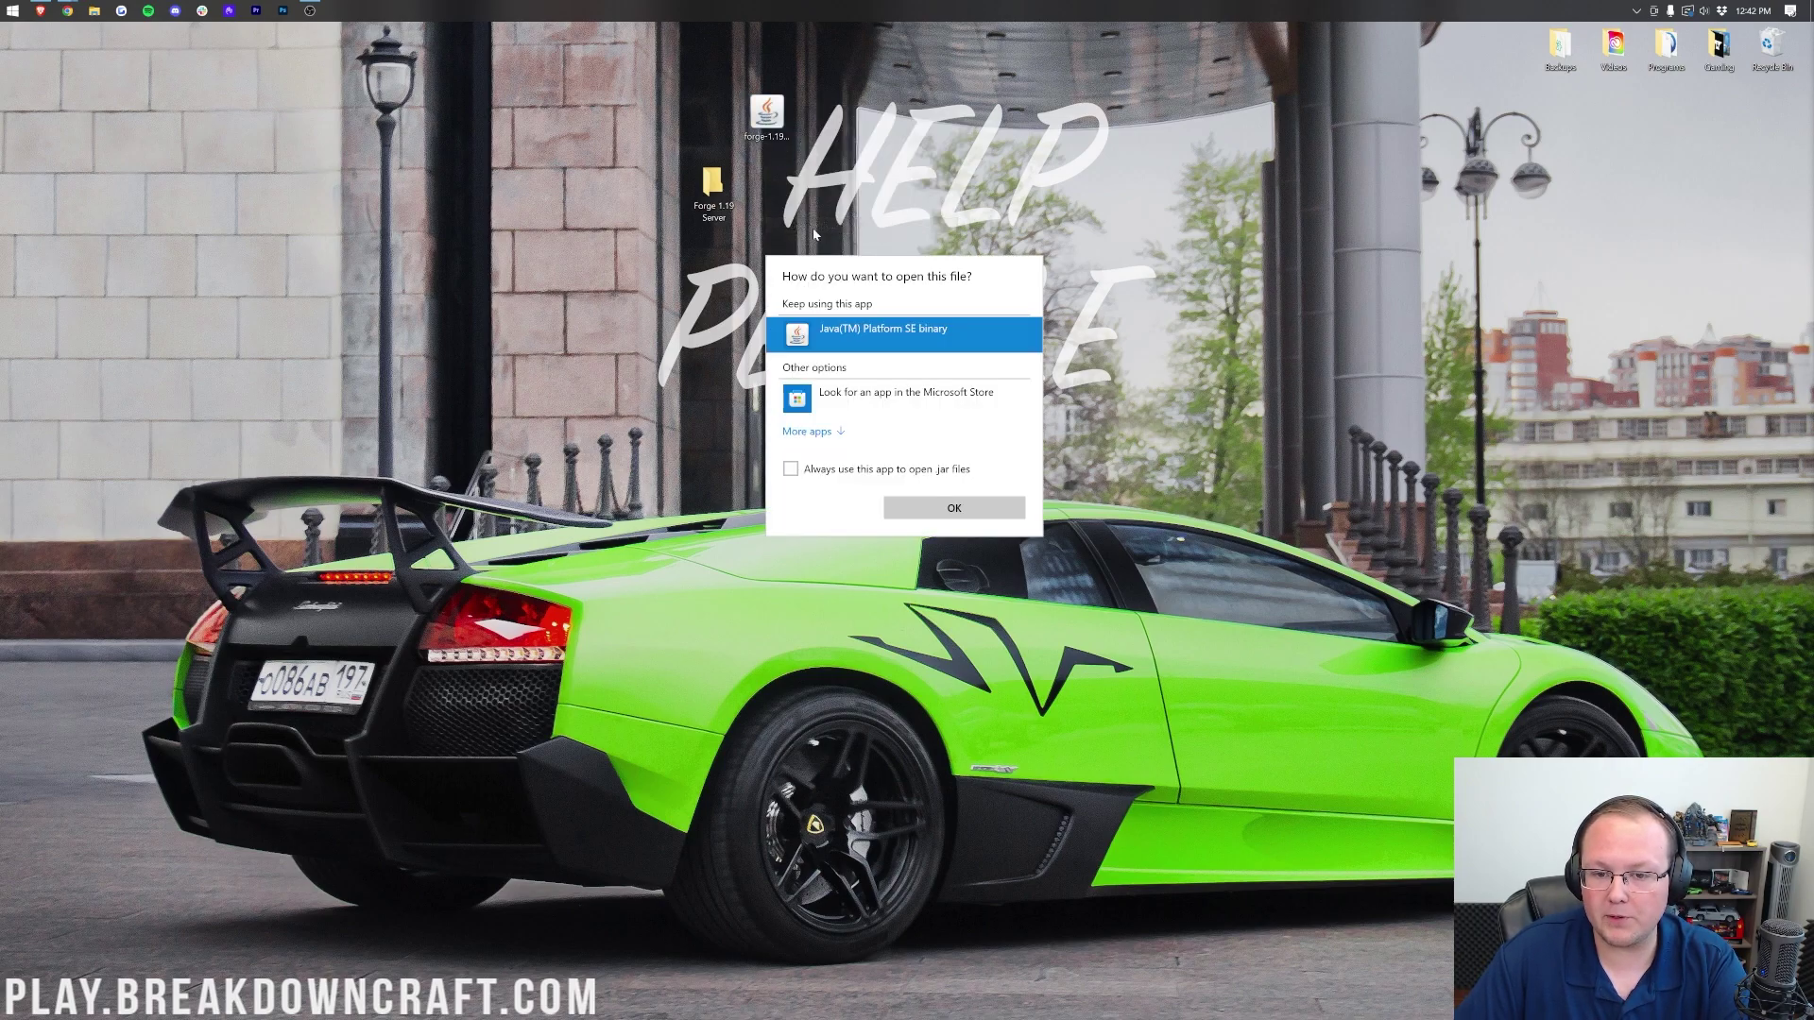
click(940, 517)
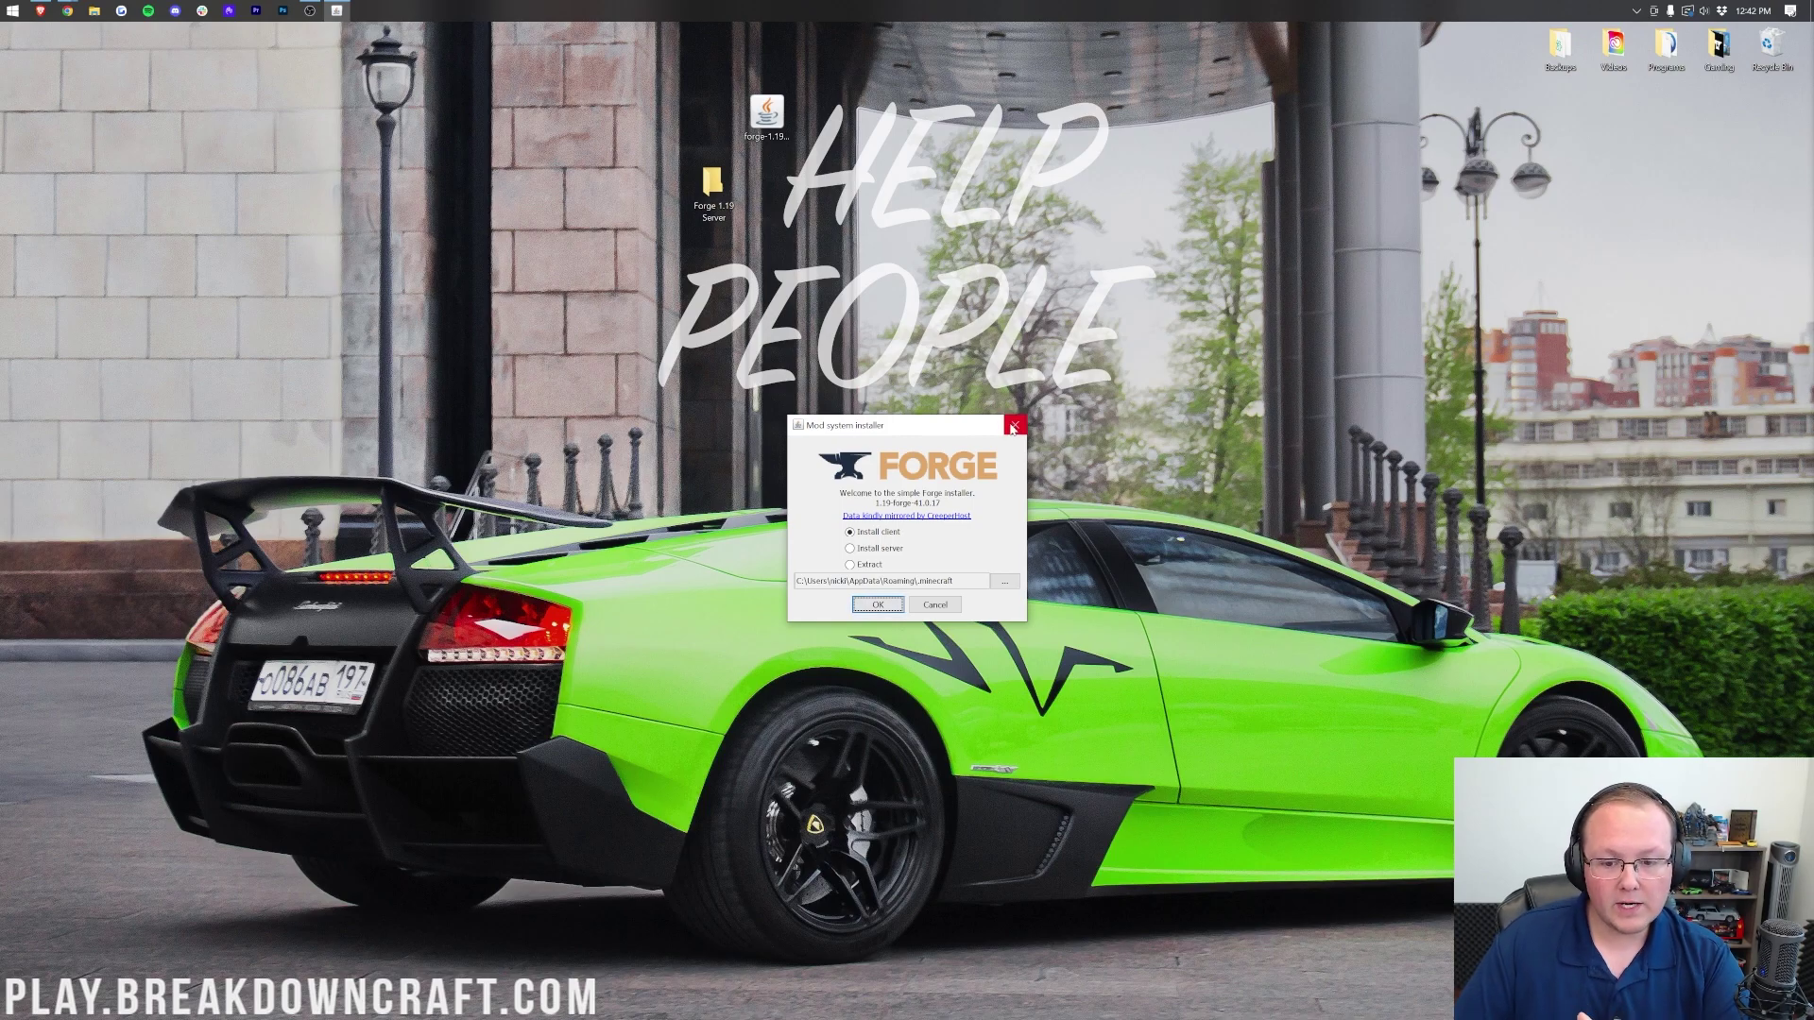
click(1014, 427)
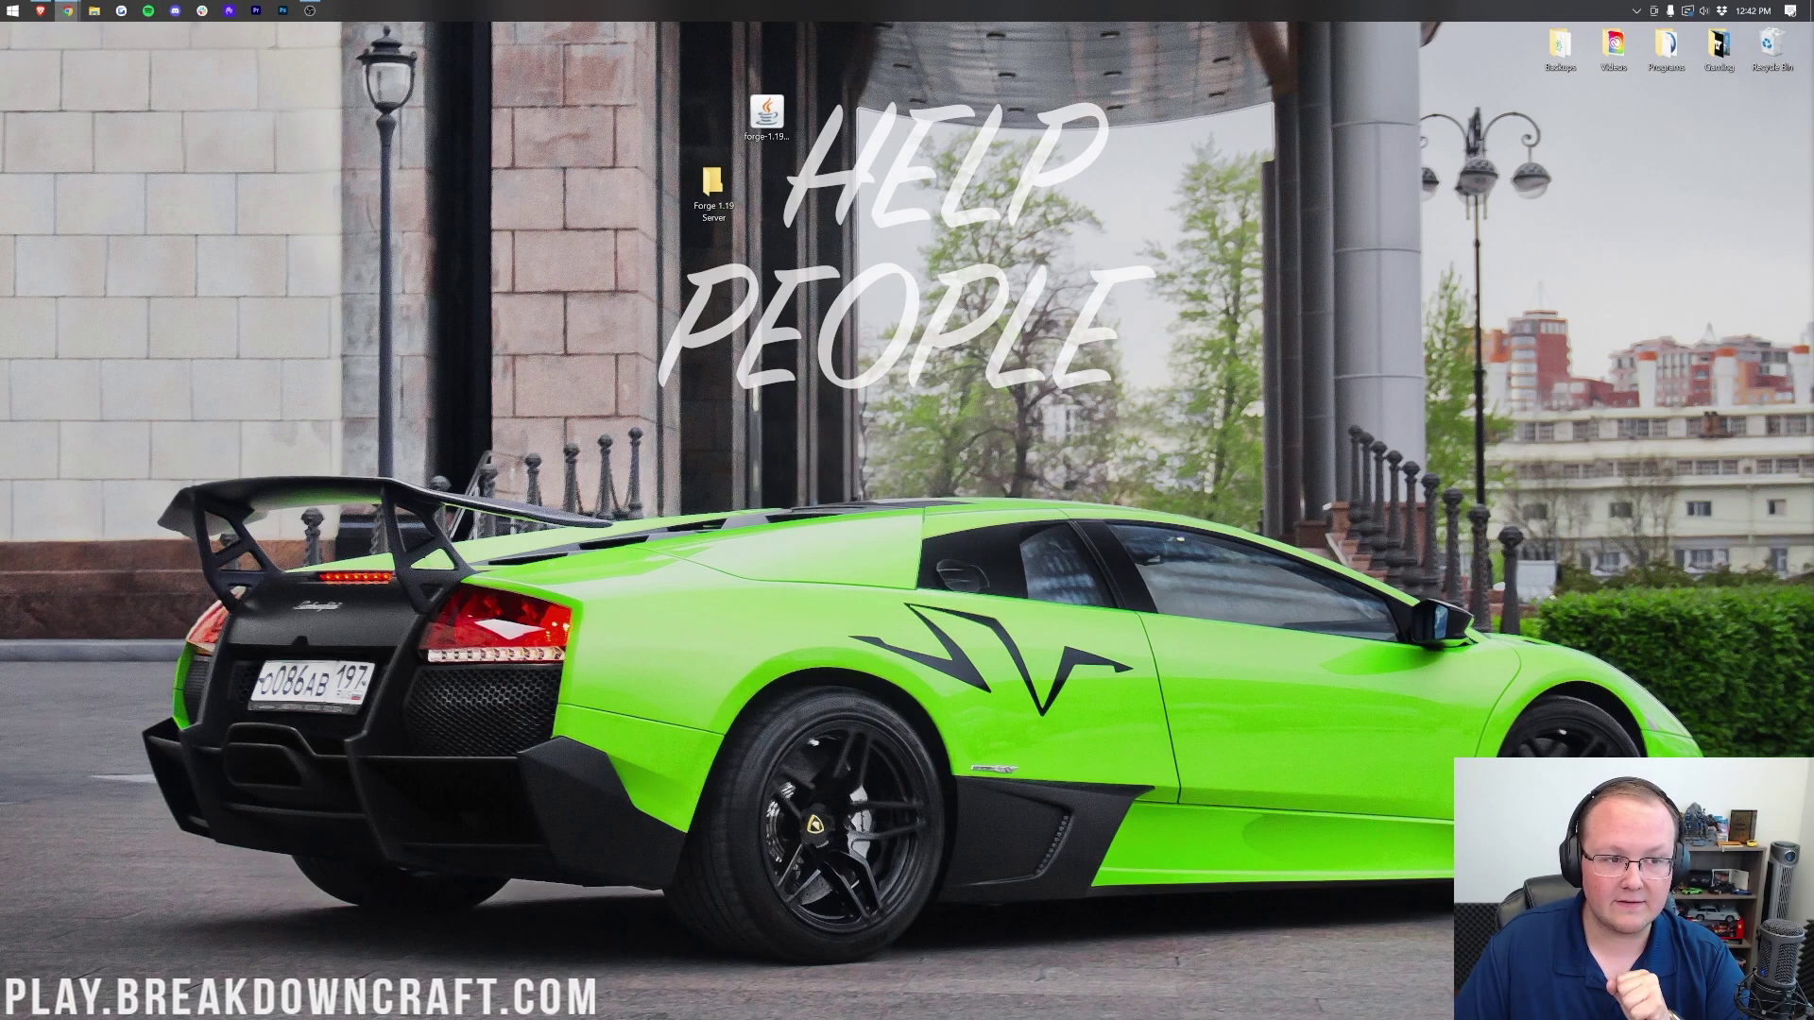
click(160, 76)
click(452, 38)
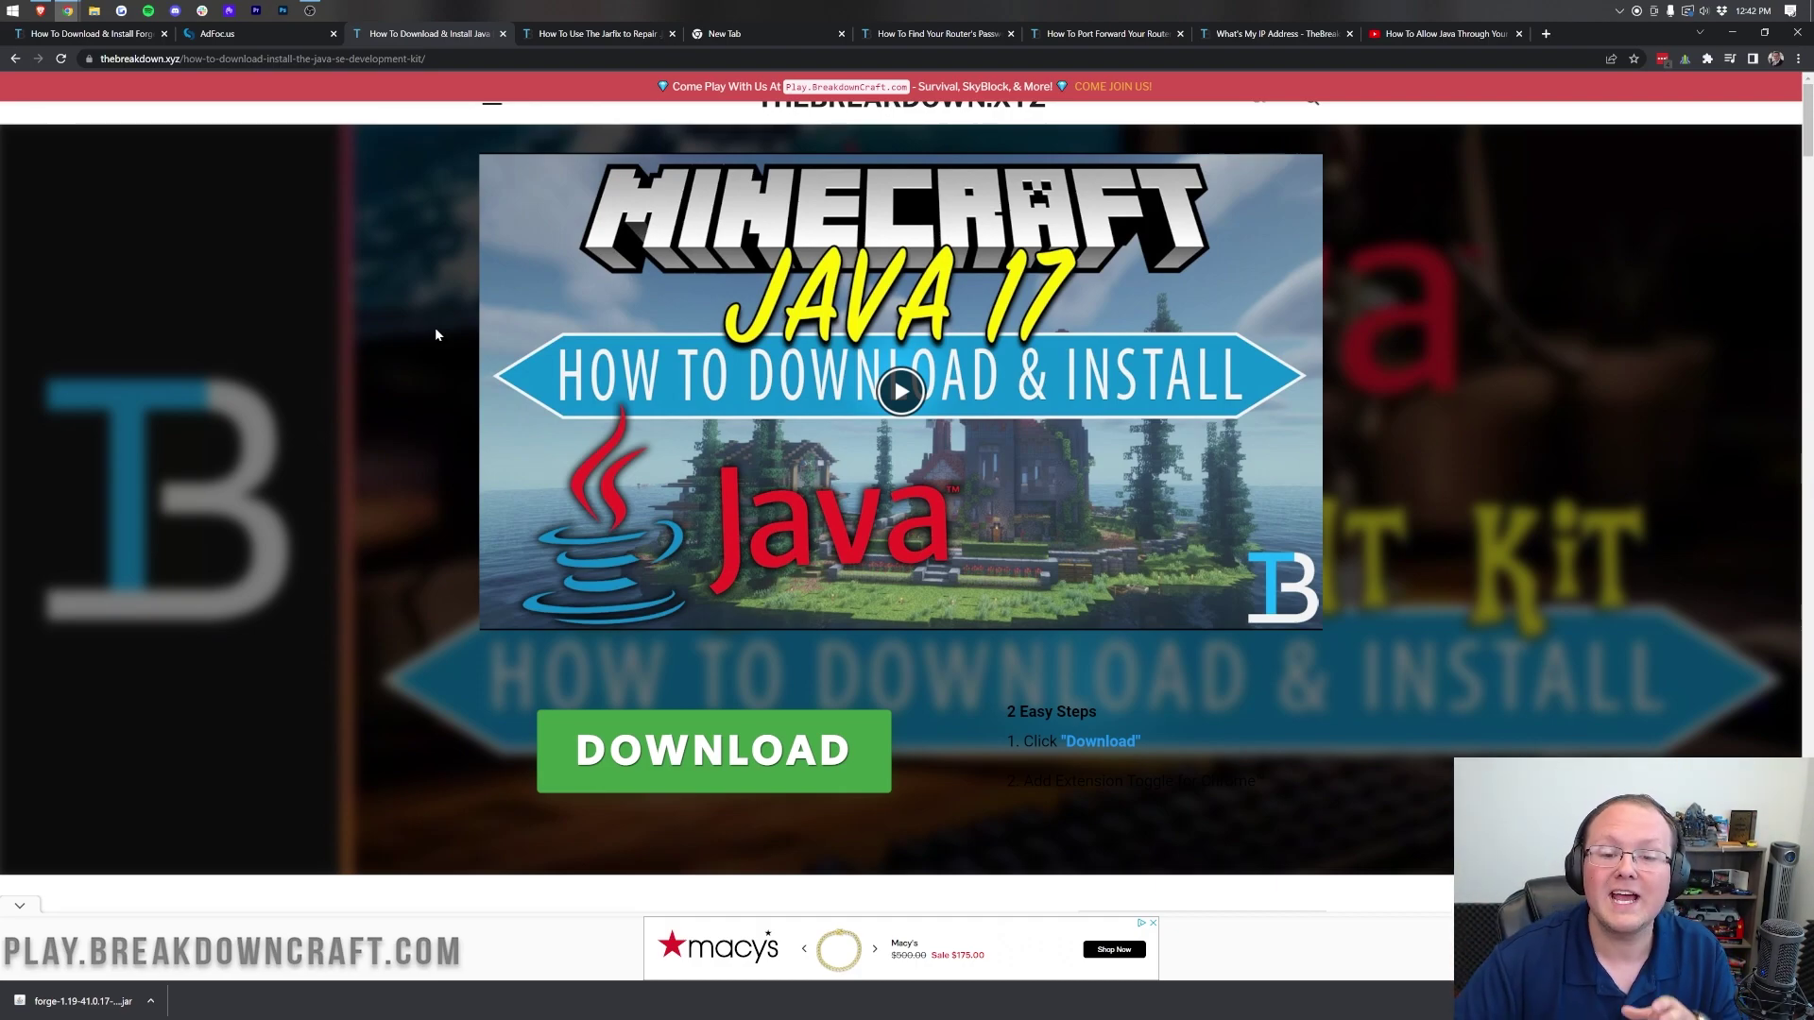
Step: Scroll the Java 17 guide, switch to the Jarfix repair article, then minimise Chrome
scroll(435, 335, down, 8)
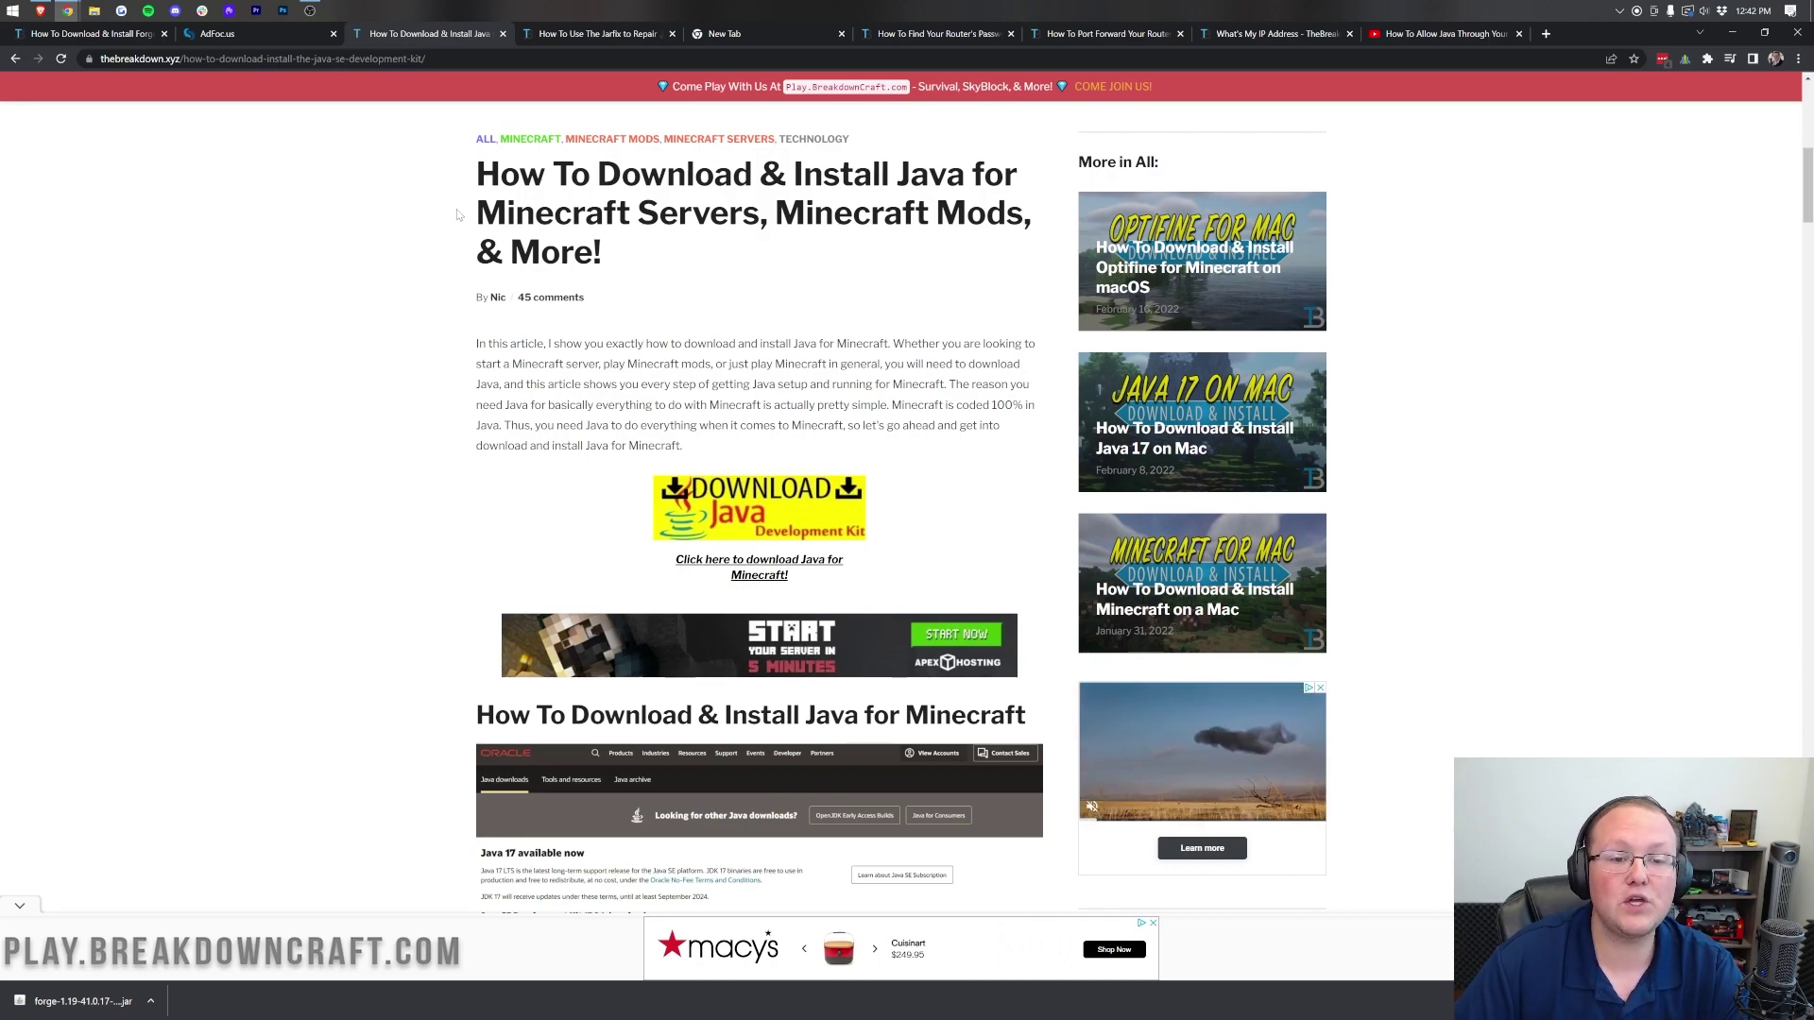
scroll(457, 213, down, 1)
scroll(457, 214, up, 3)
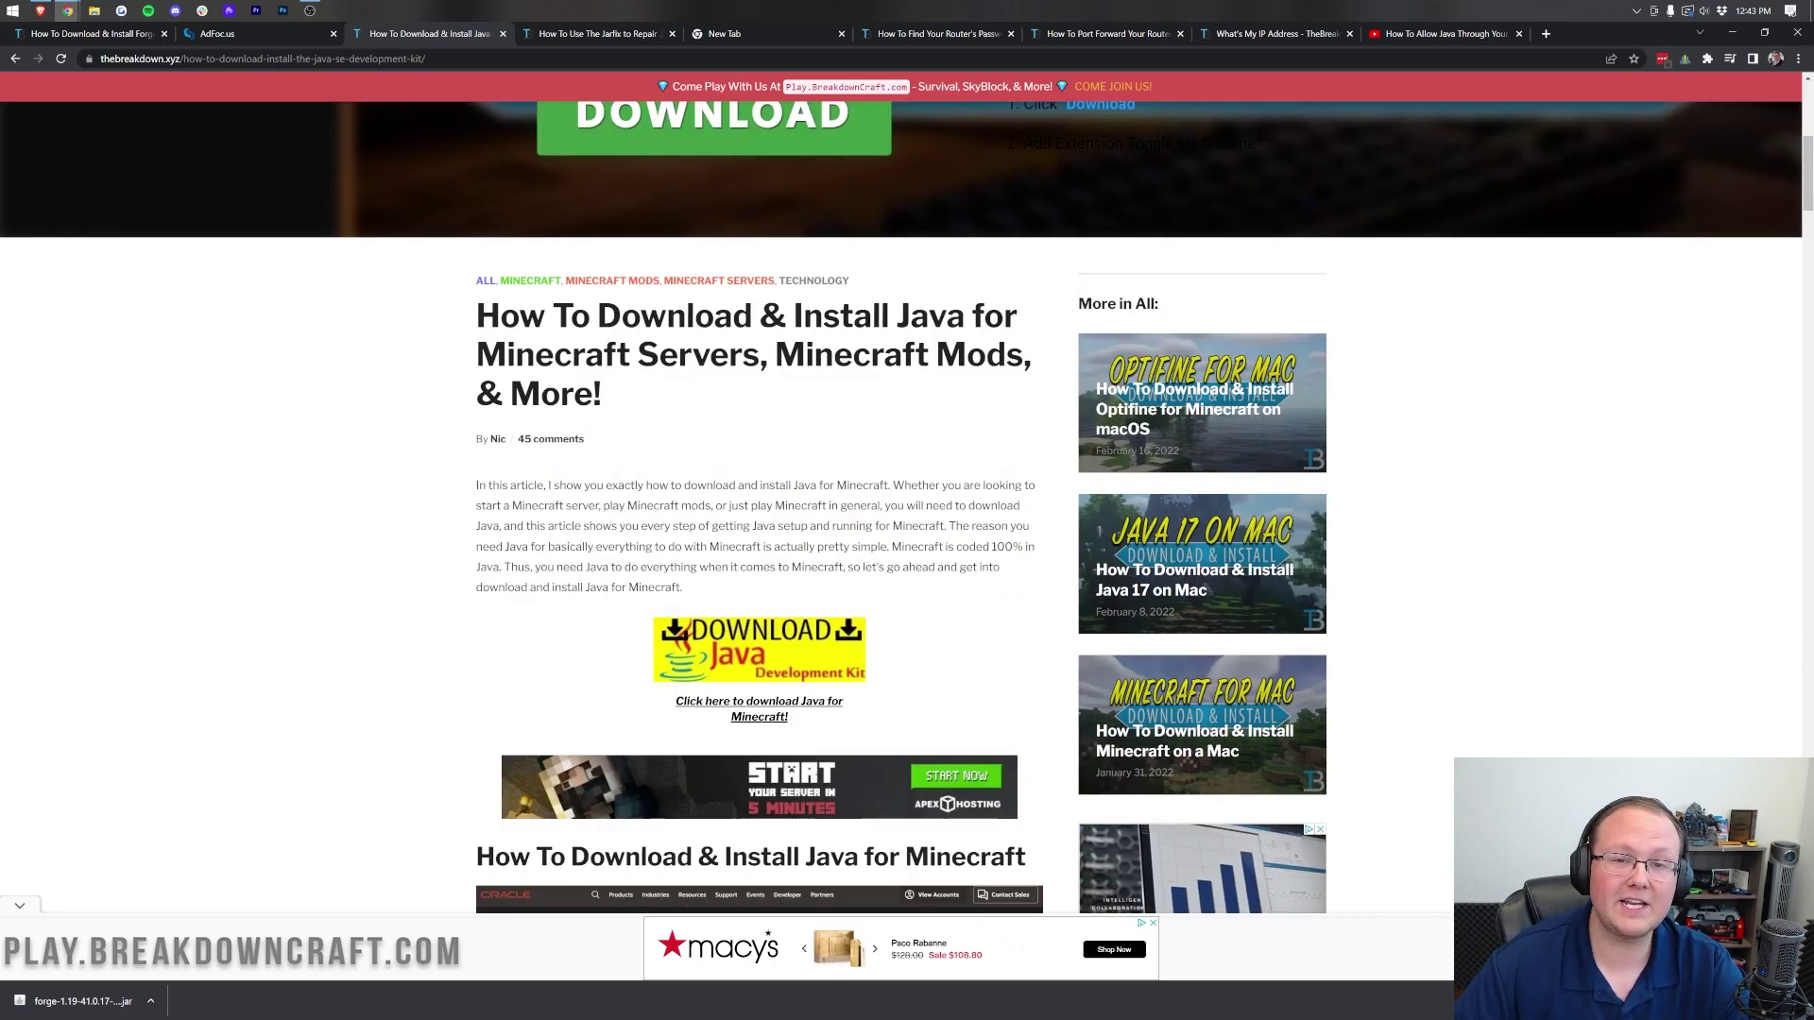
click(579, 35)
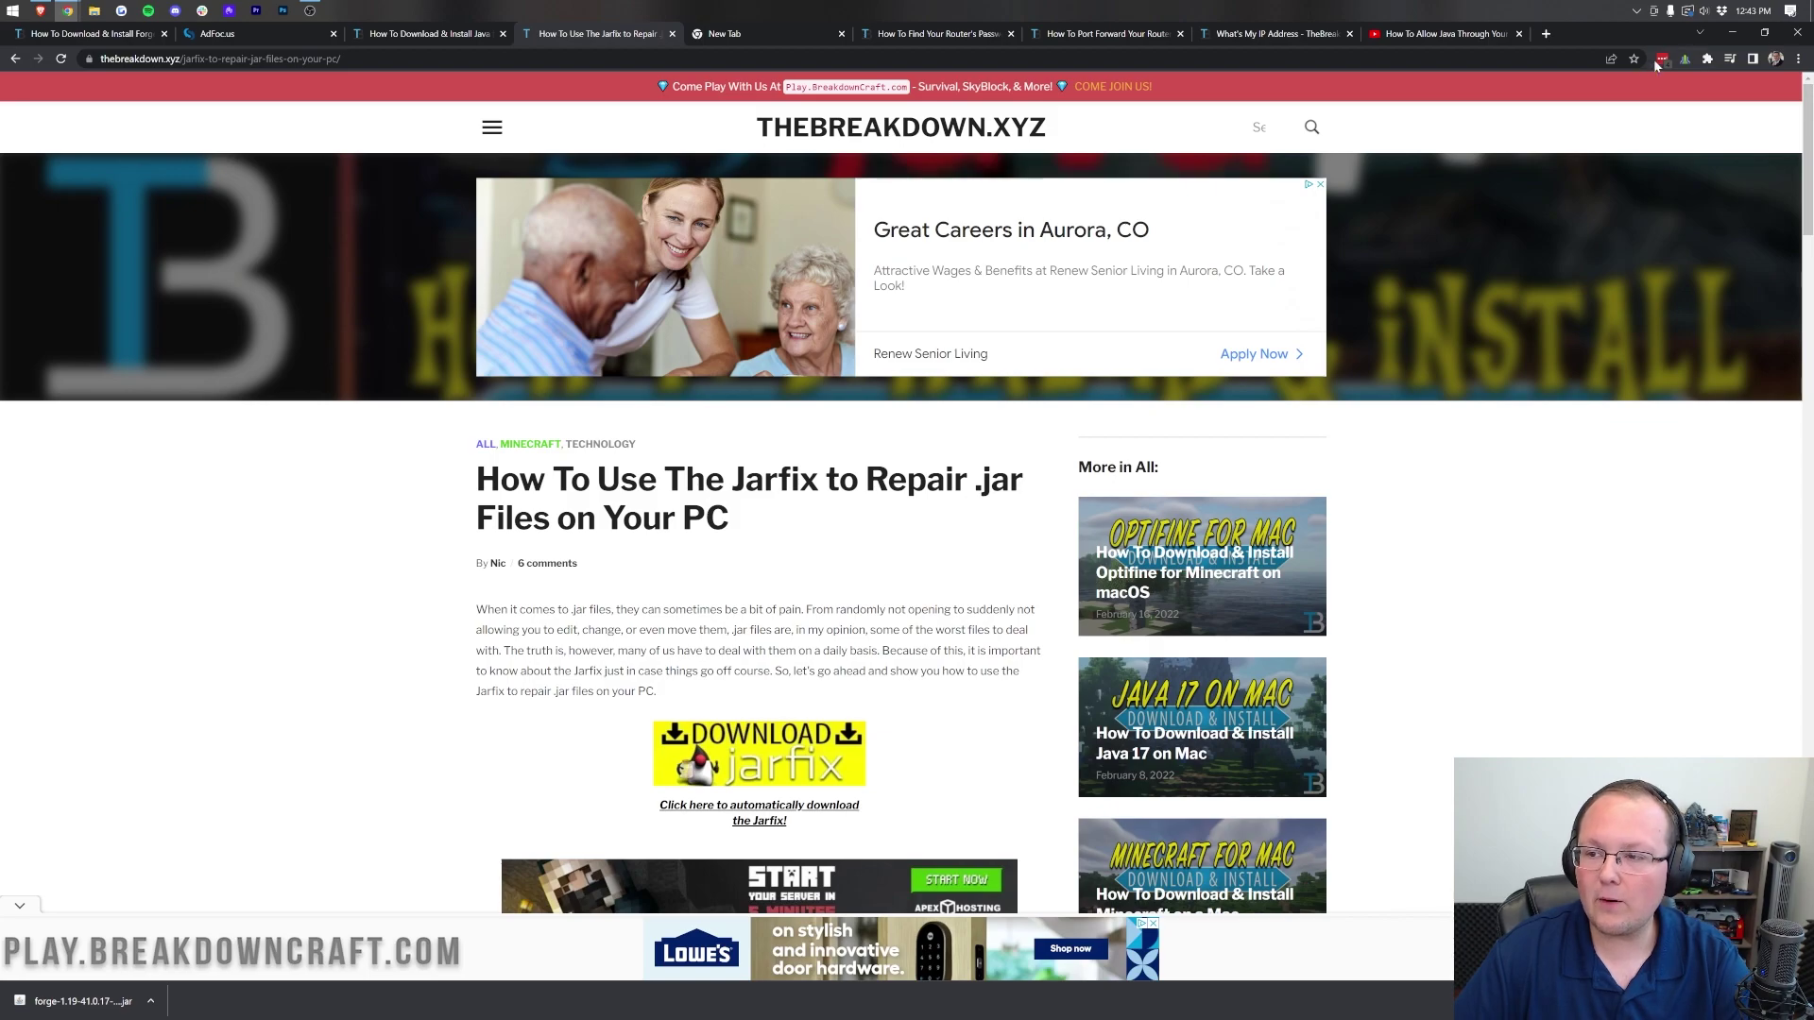
click(1732, 33)
Step: Run the installer jar with Java and install the 1.19-forge-41.0.17 client profile
right_click(764, 121)
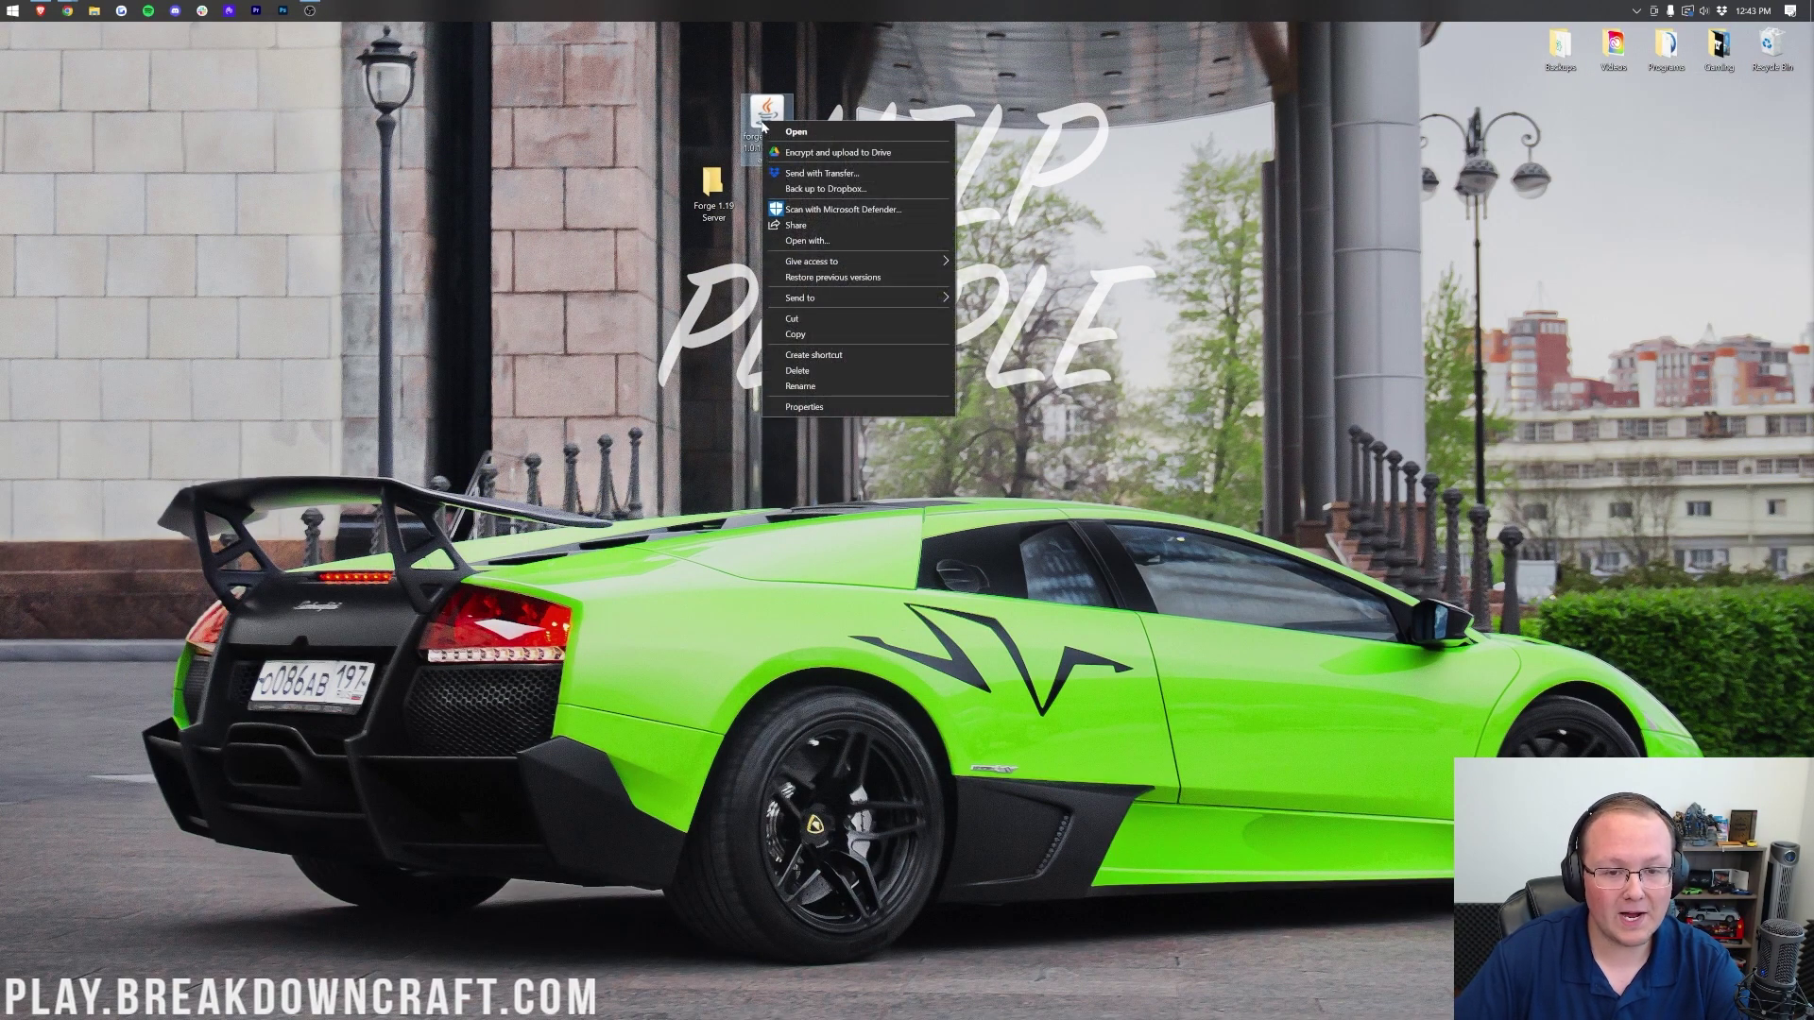
click(822, 242)
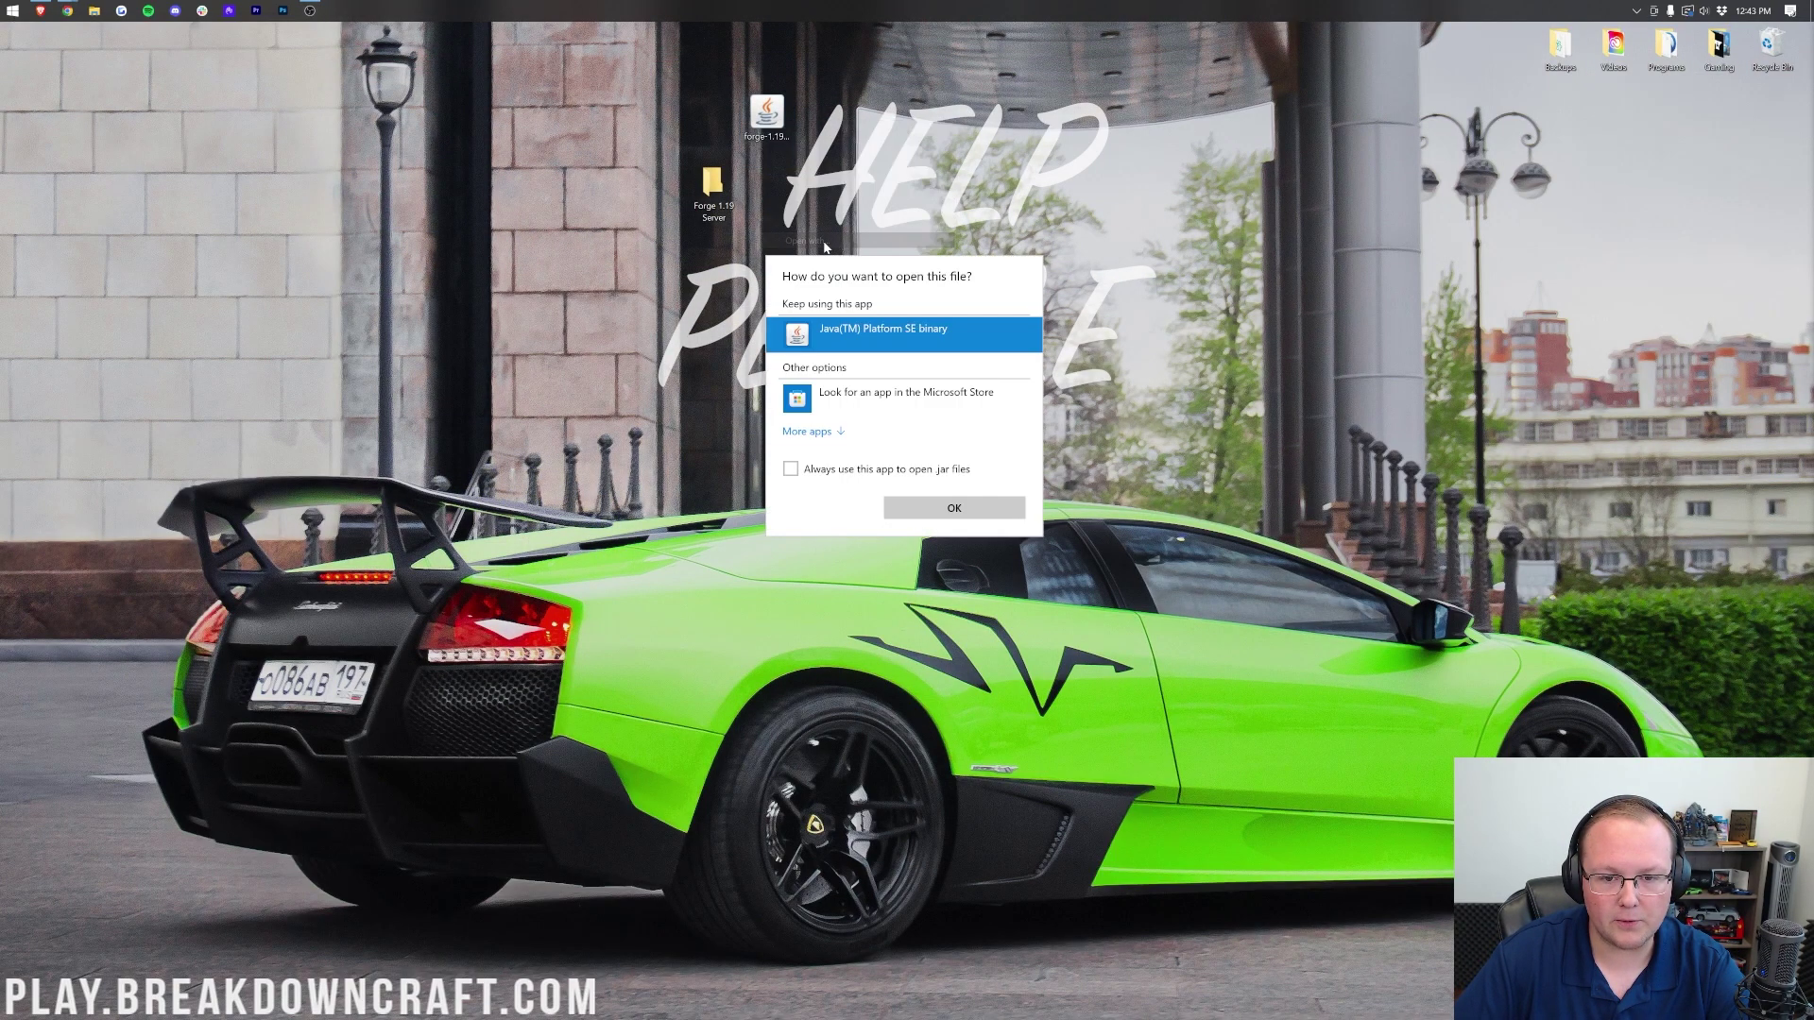
click(952, 509)
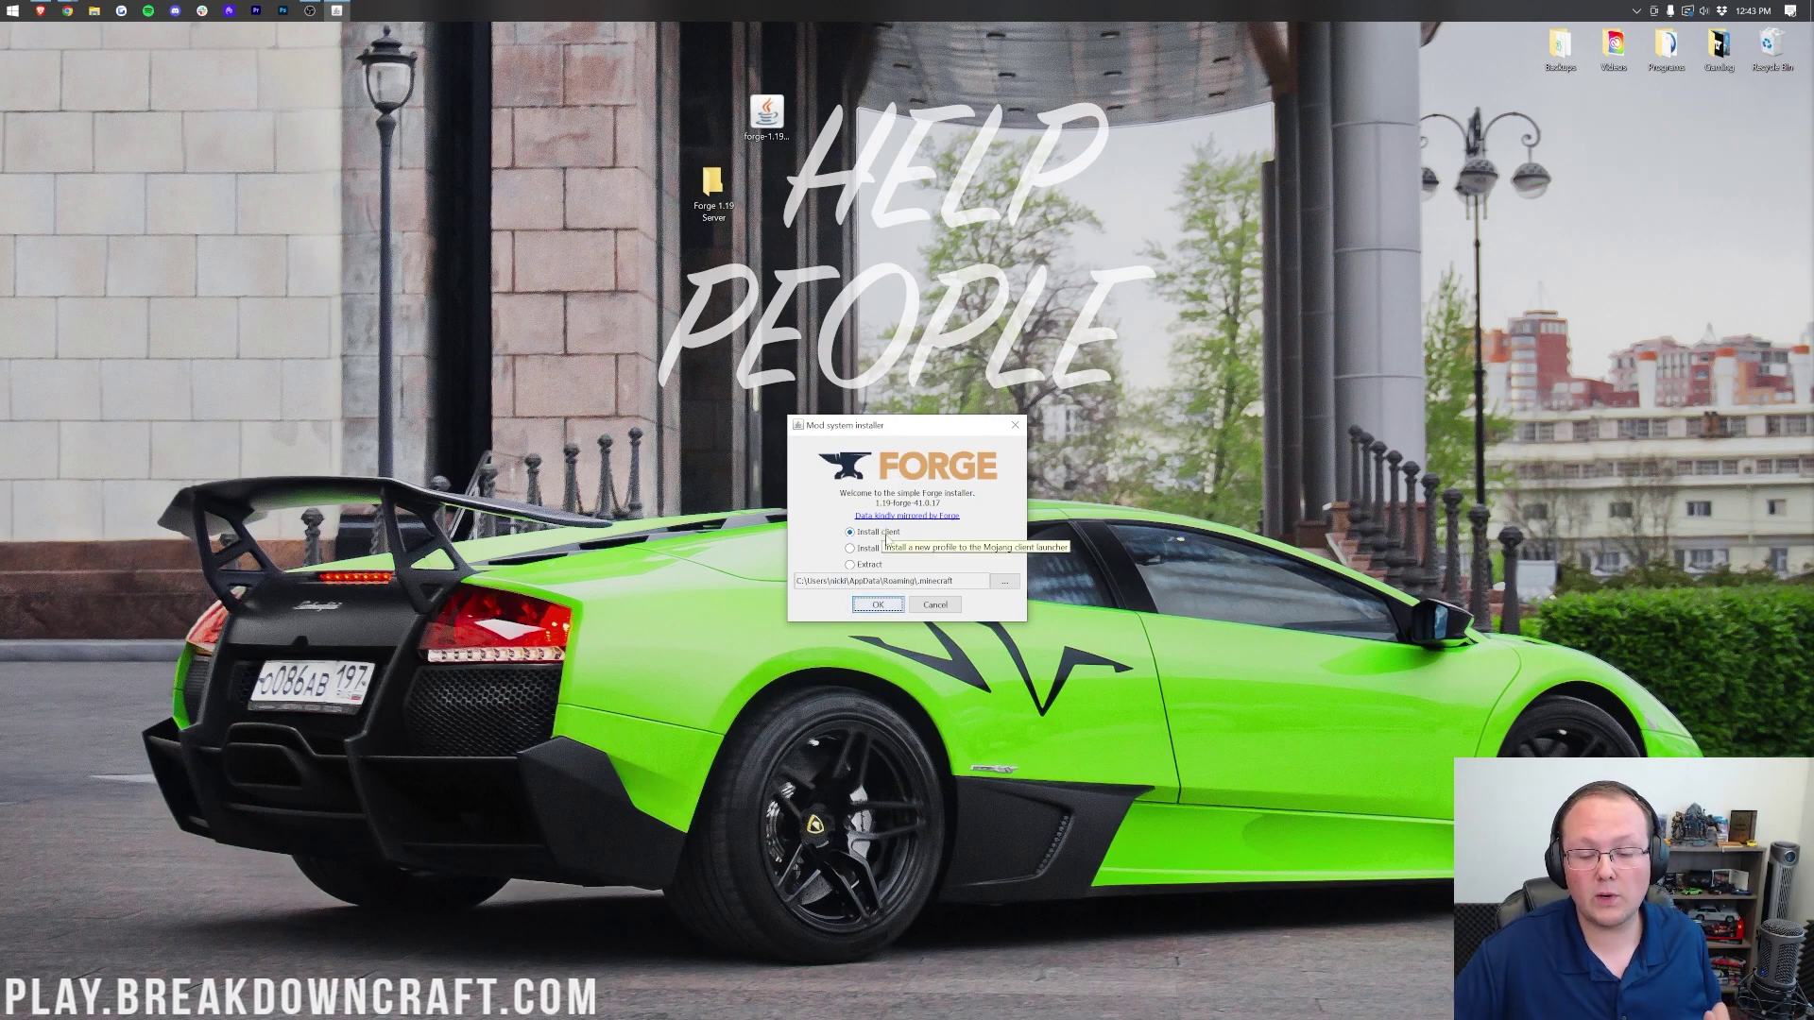
click(883, 612)
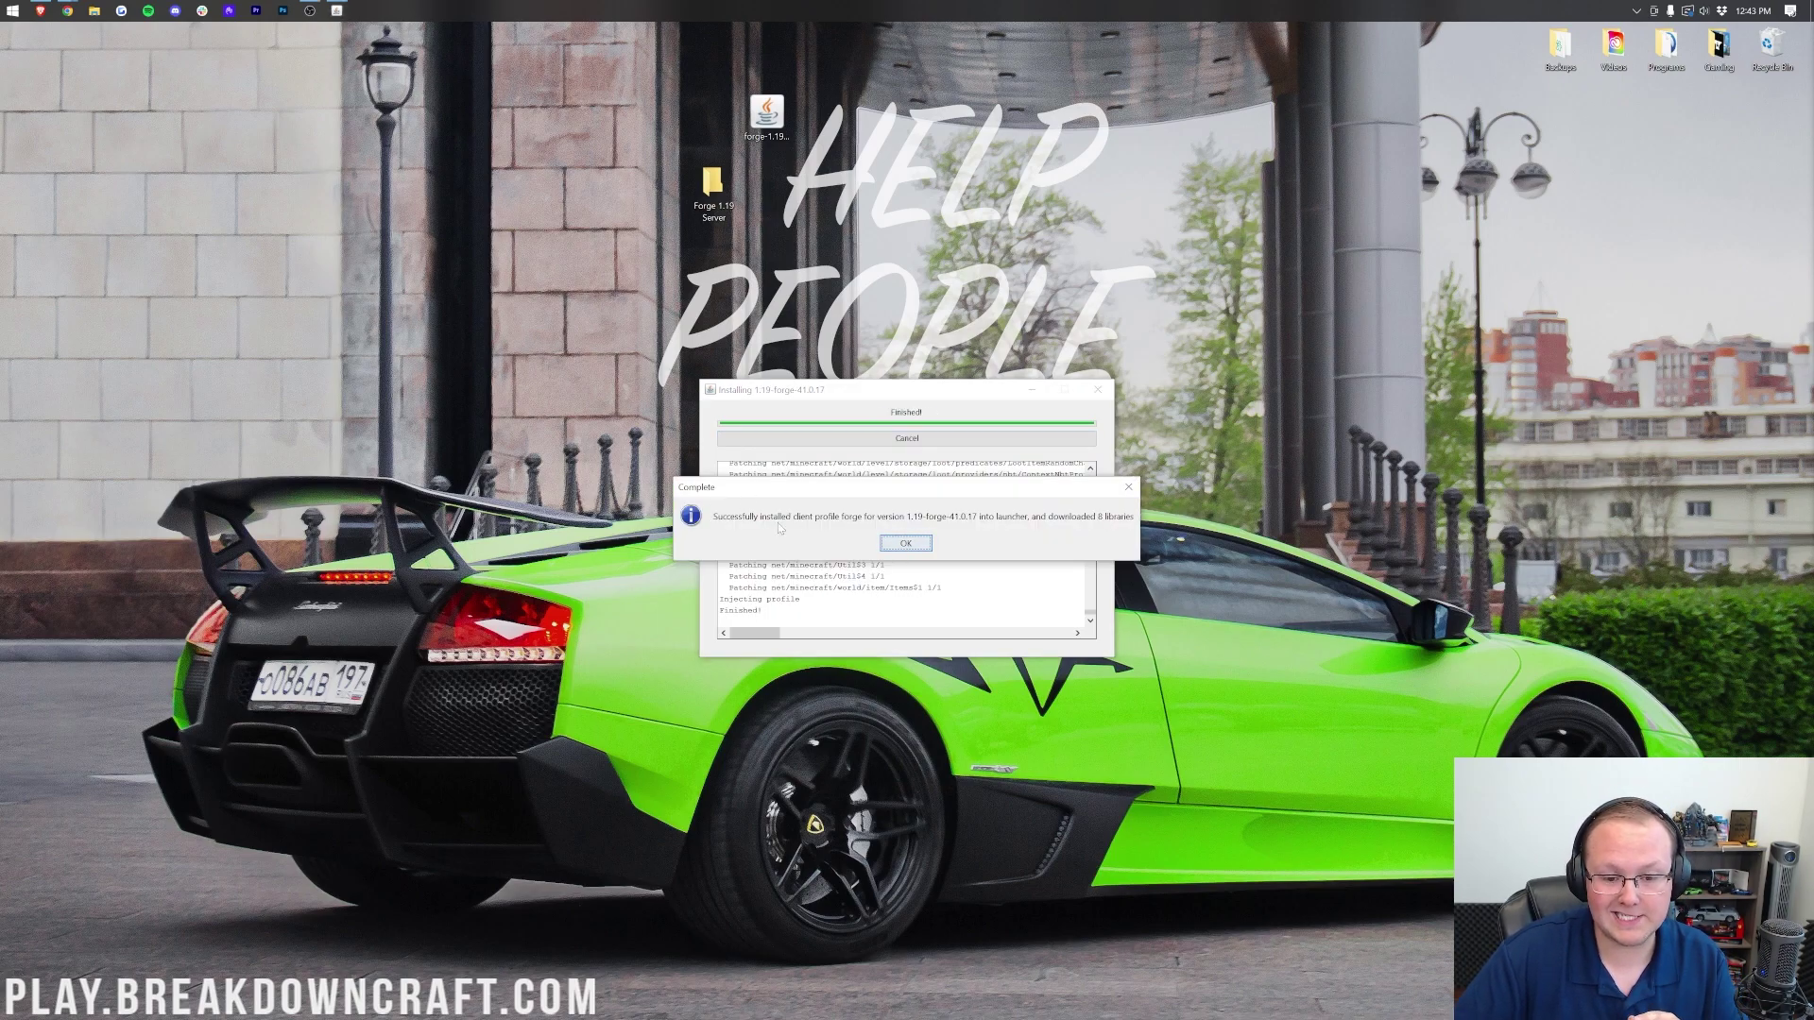
click(904, 543)
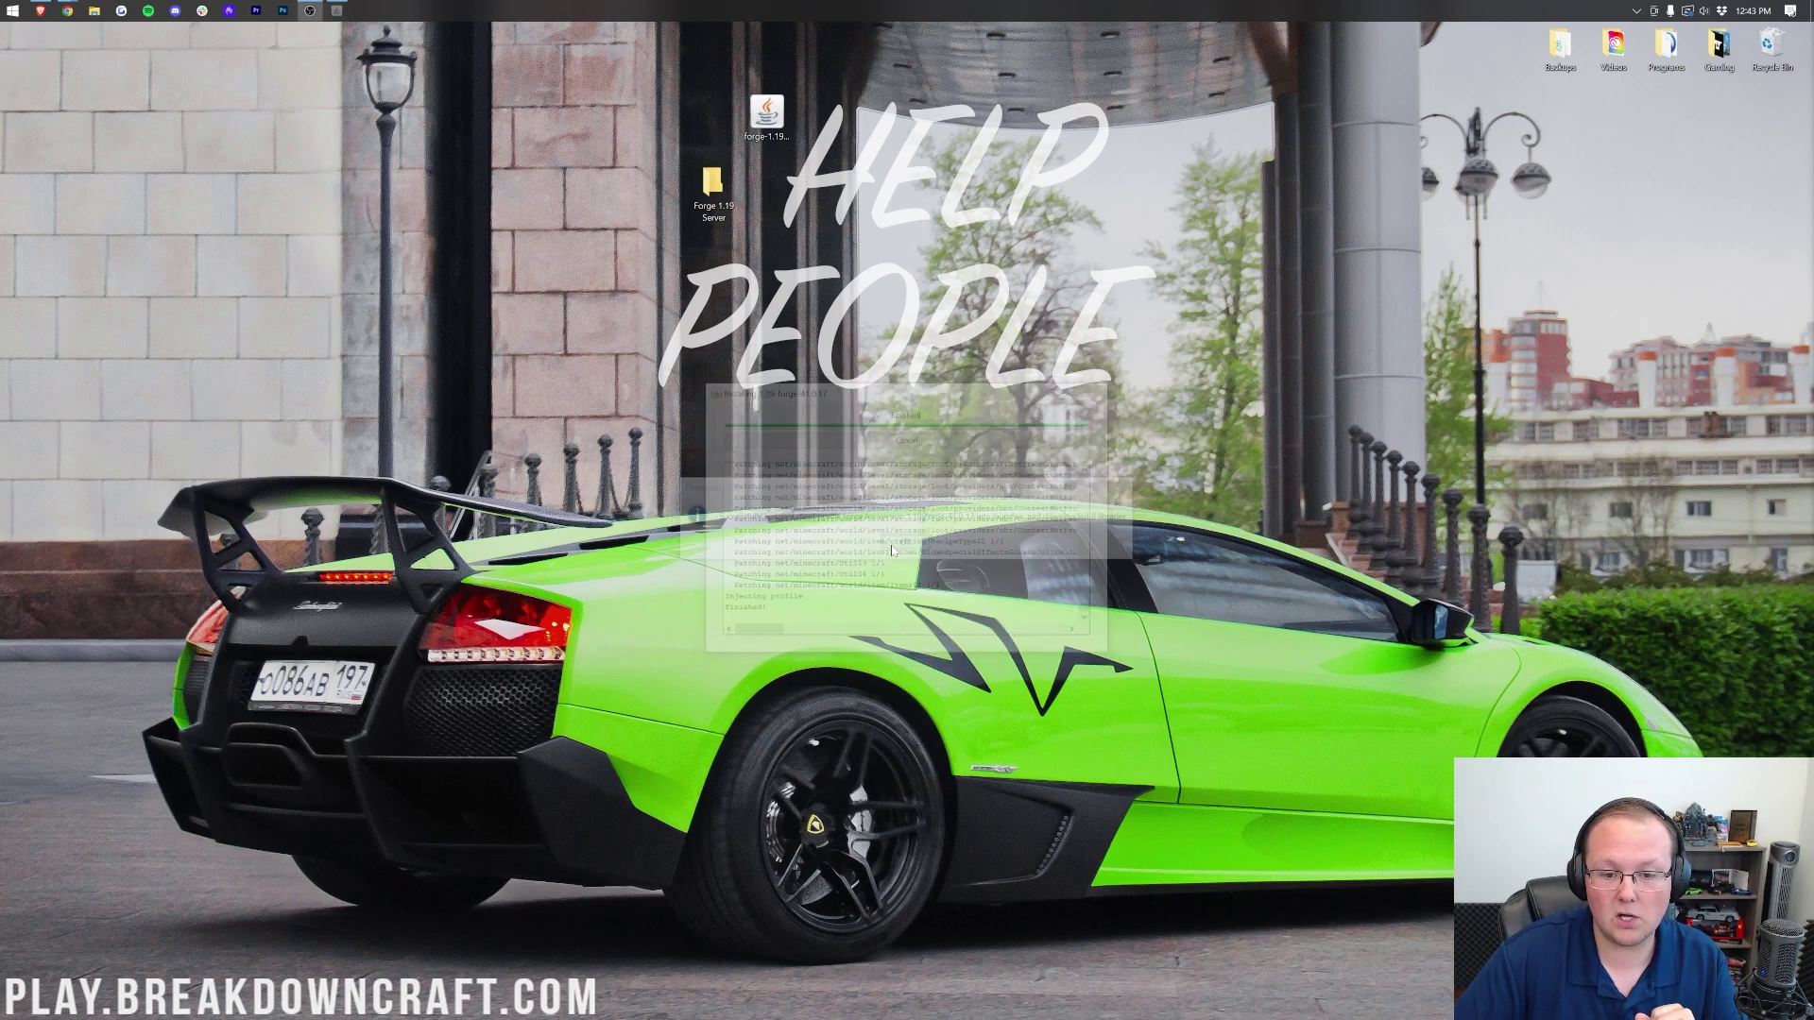
Step: Reopen the installer with Java, choose Install server, and set Desktop\Forge 1.19 Server as the location
right_click(770, 126)
click(840, 244)
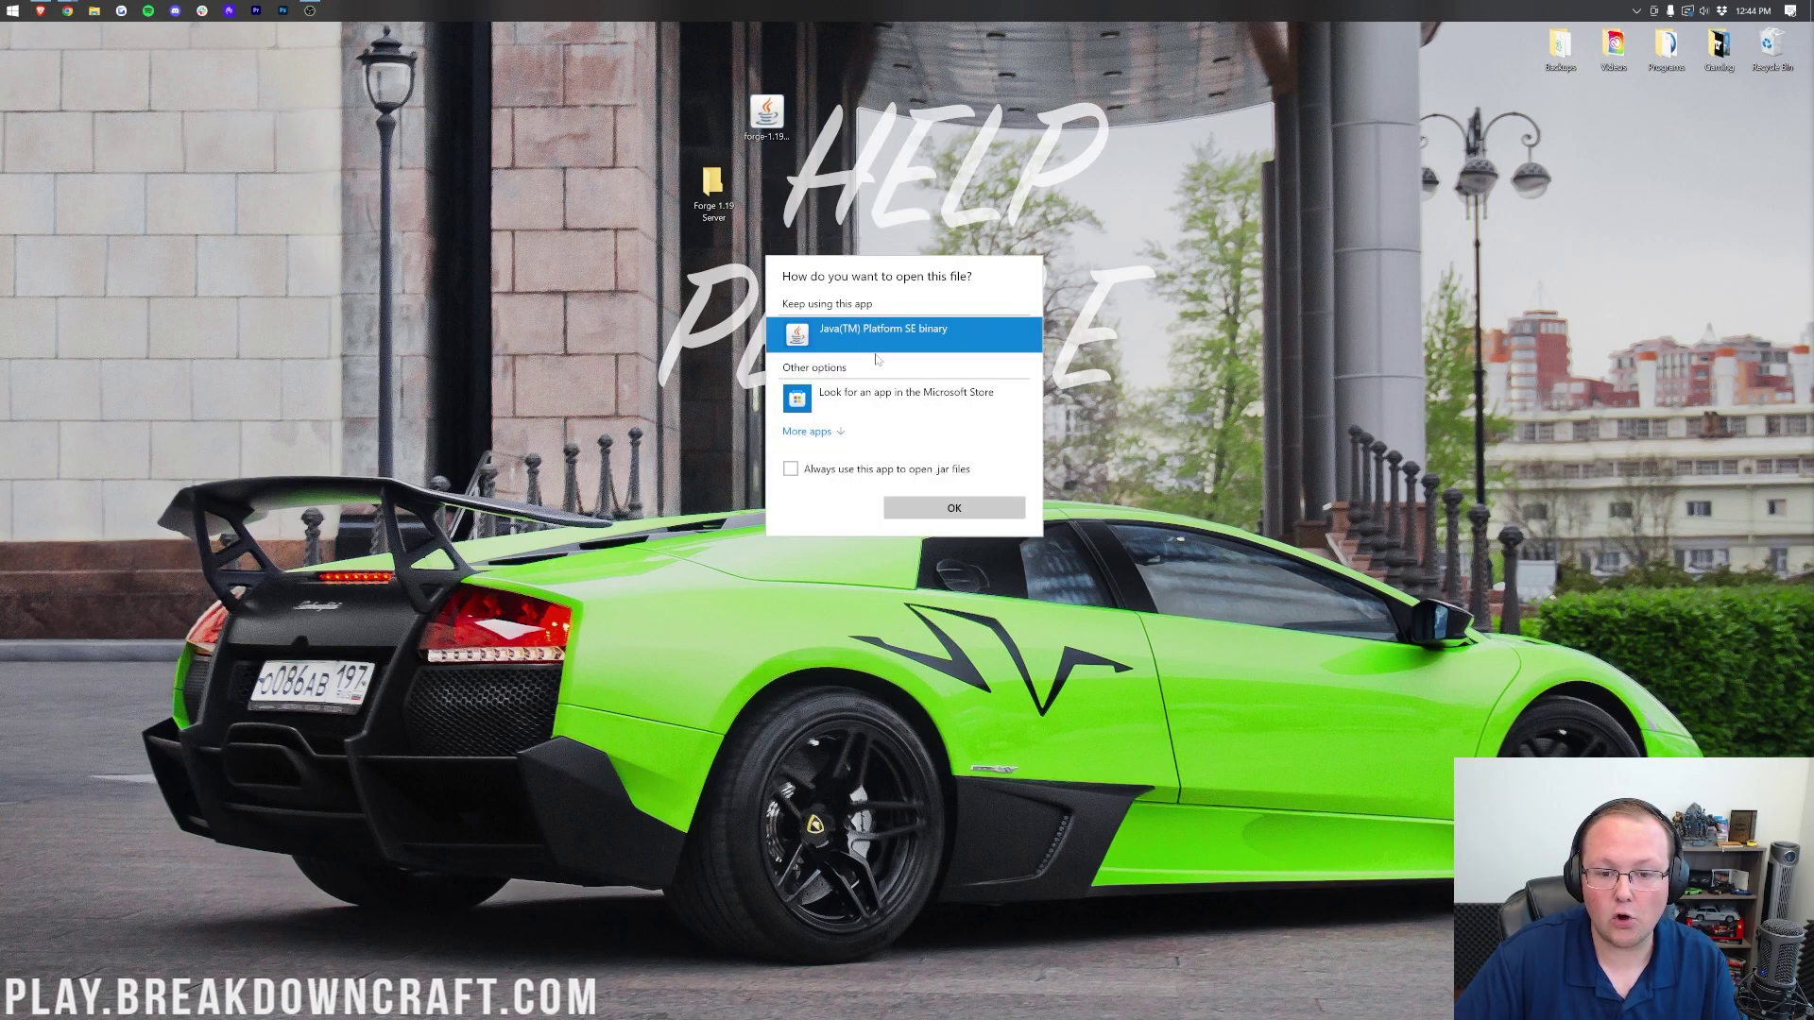
click(953, 508)
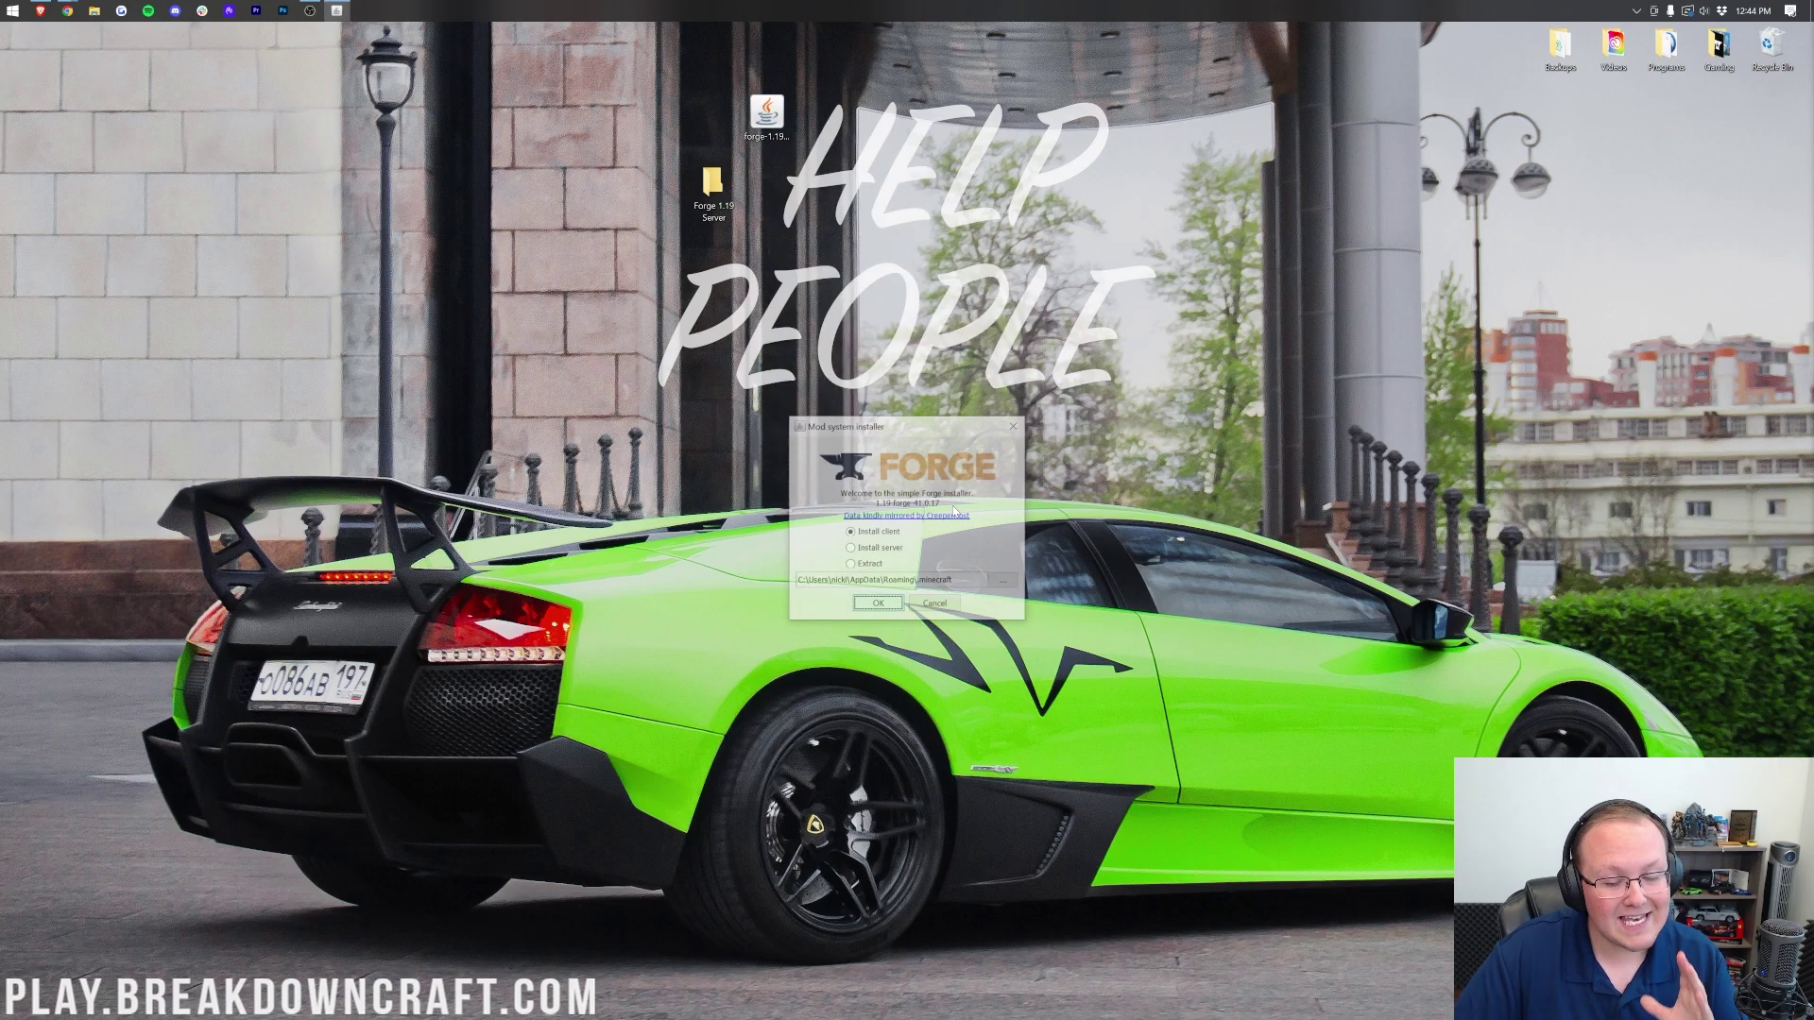
click(850, 550)
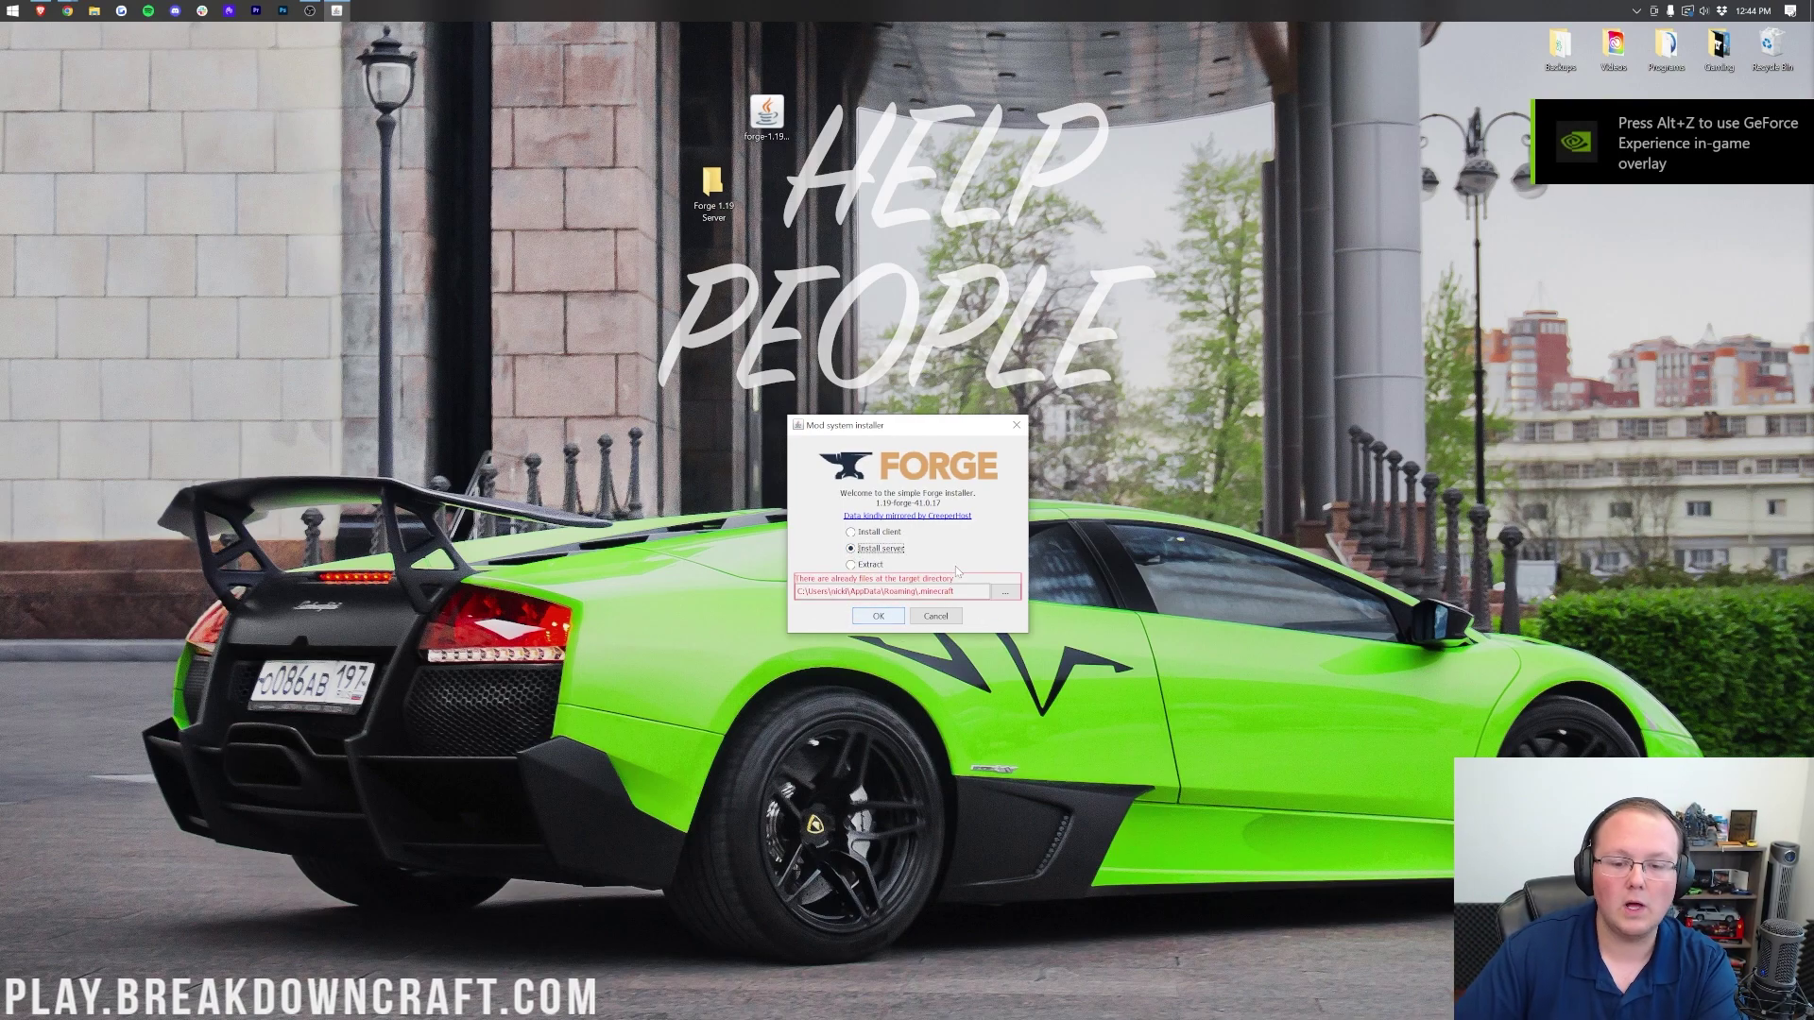
click(1004, 594)
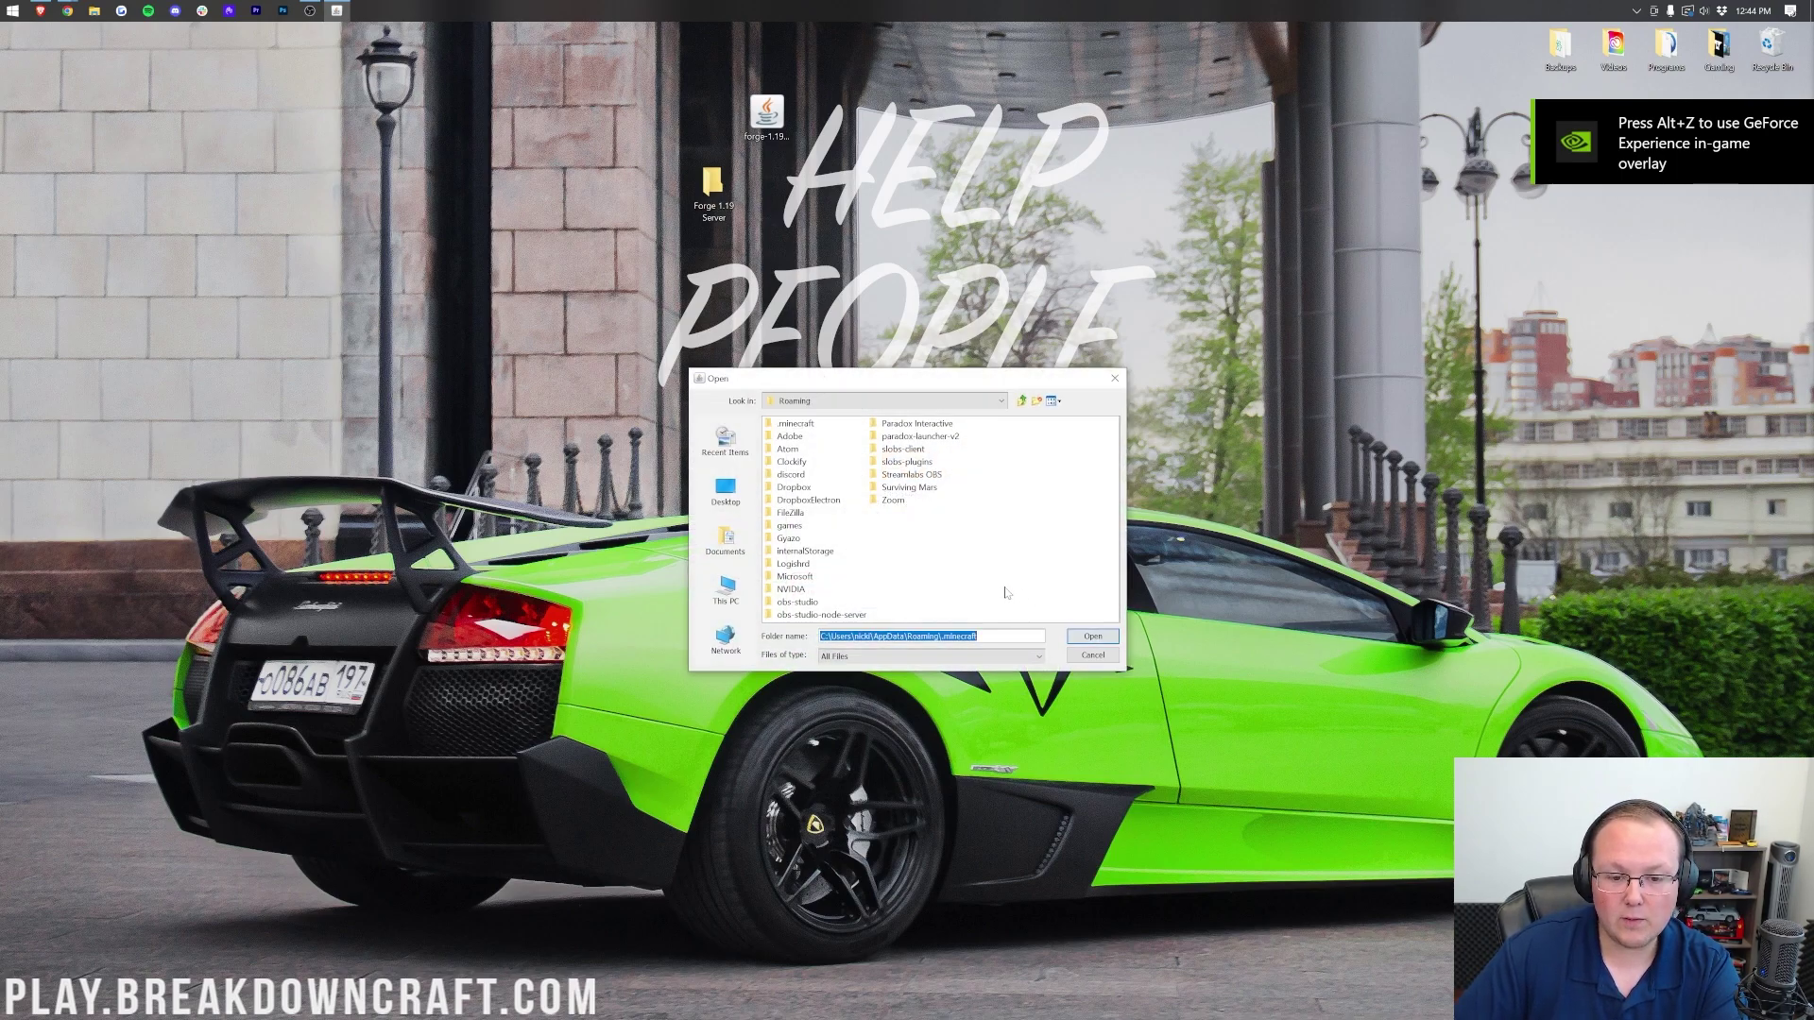
click(711, 494)
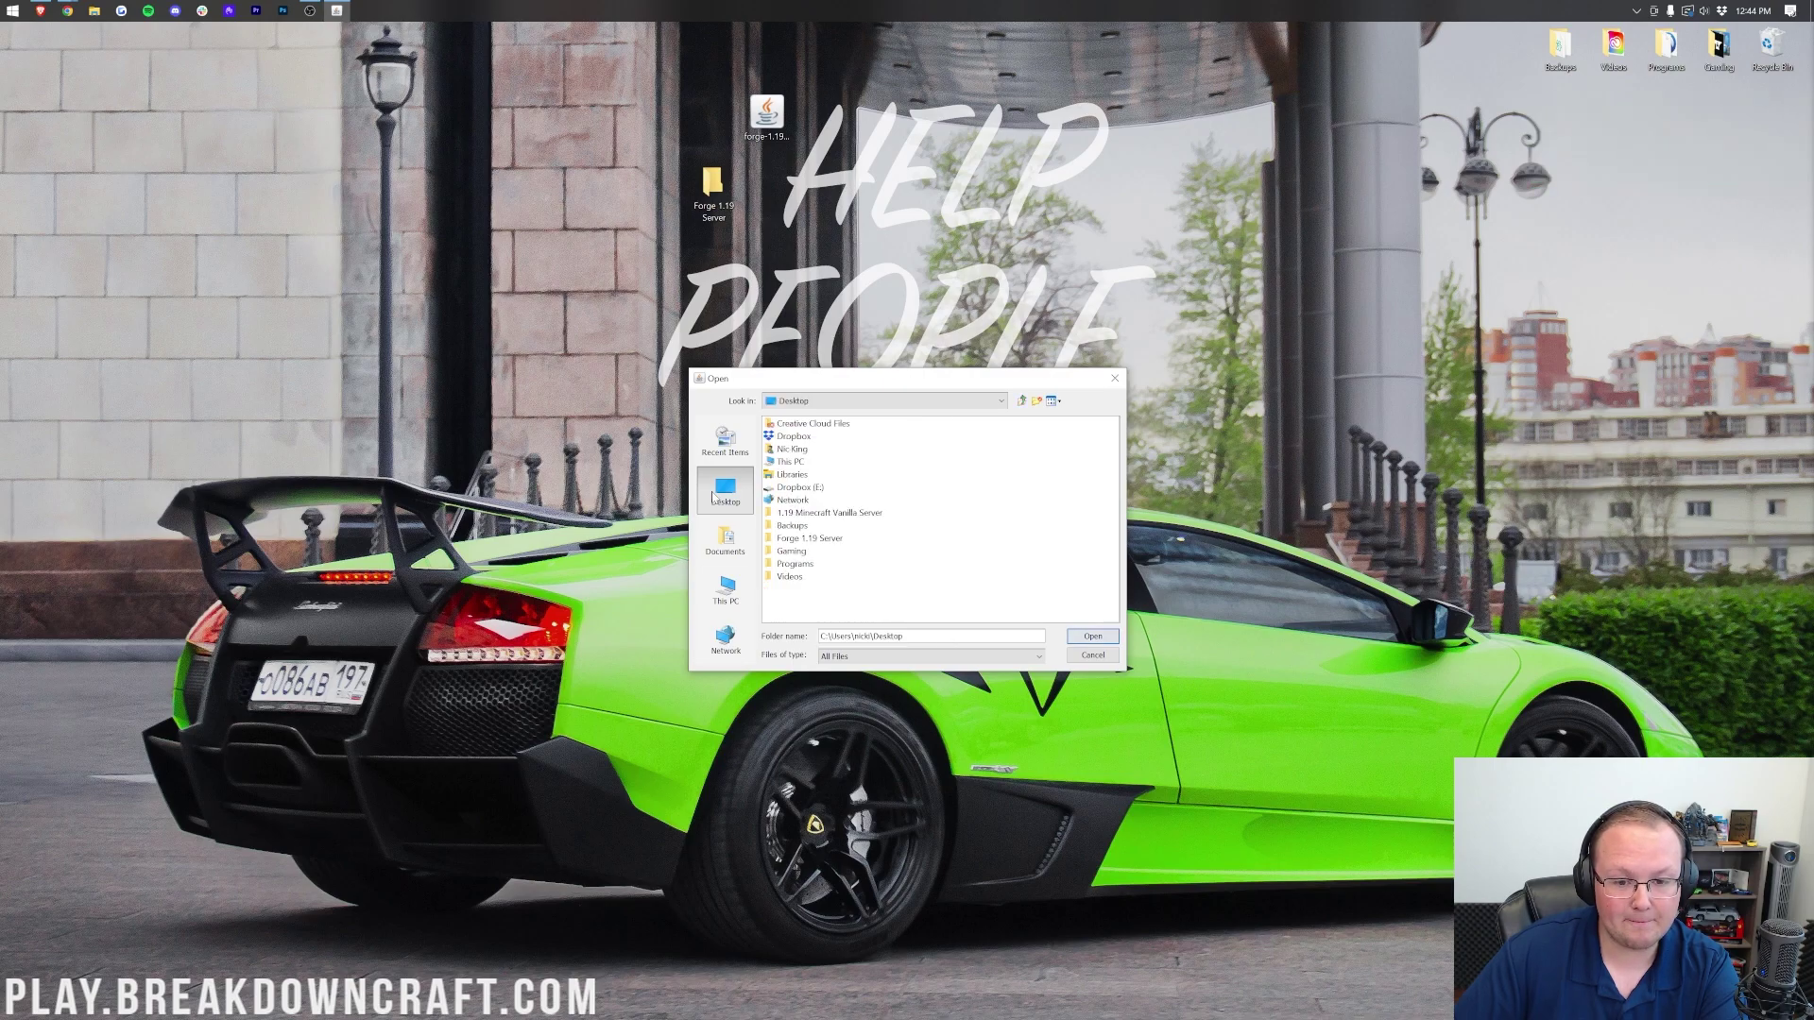
click(790, 537)
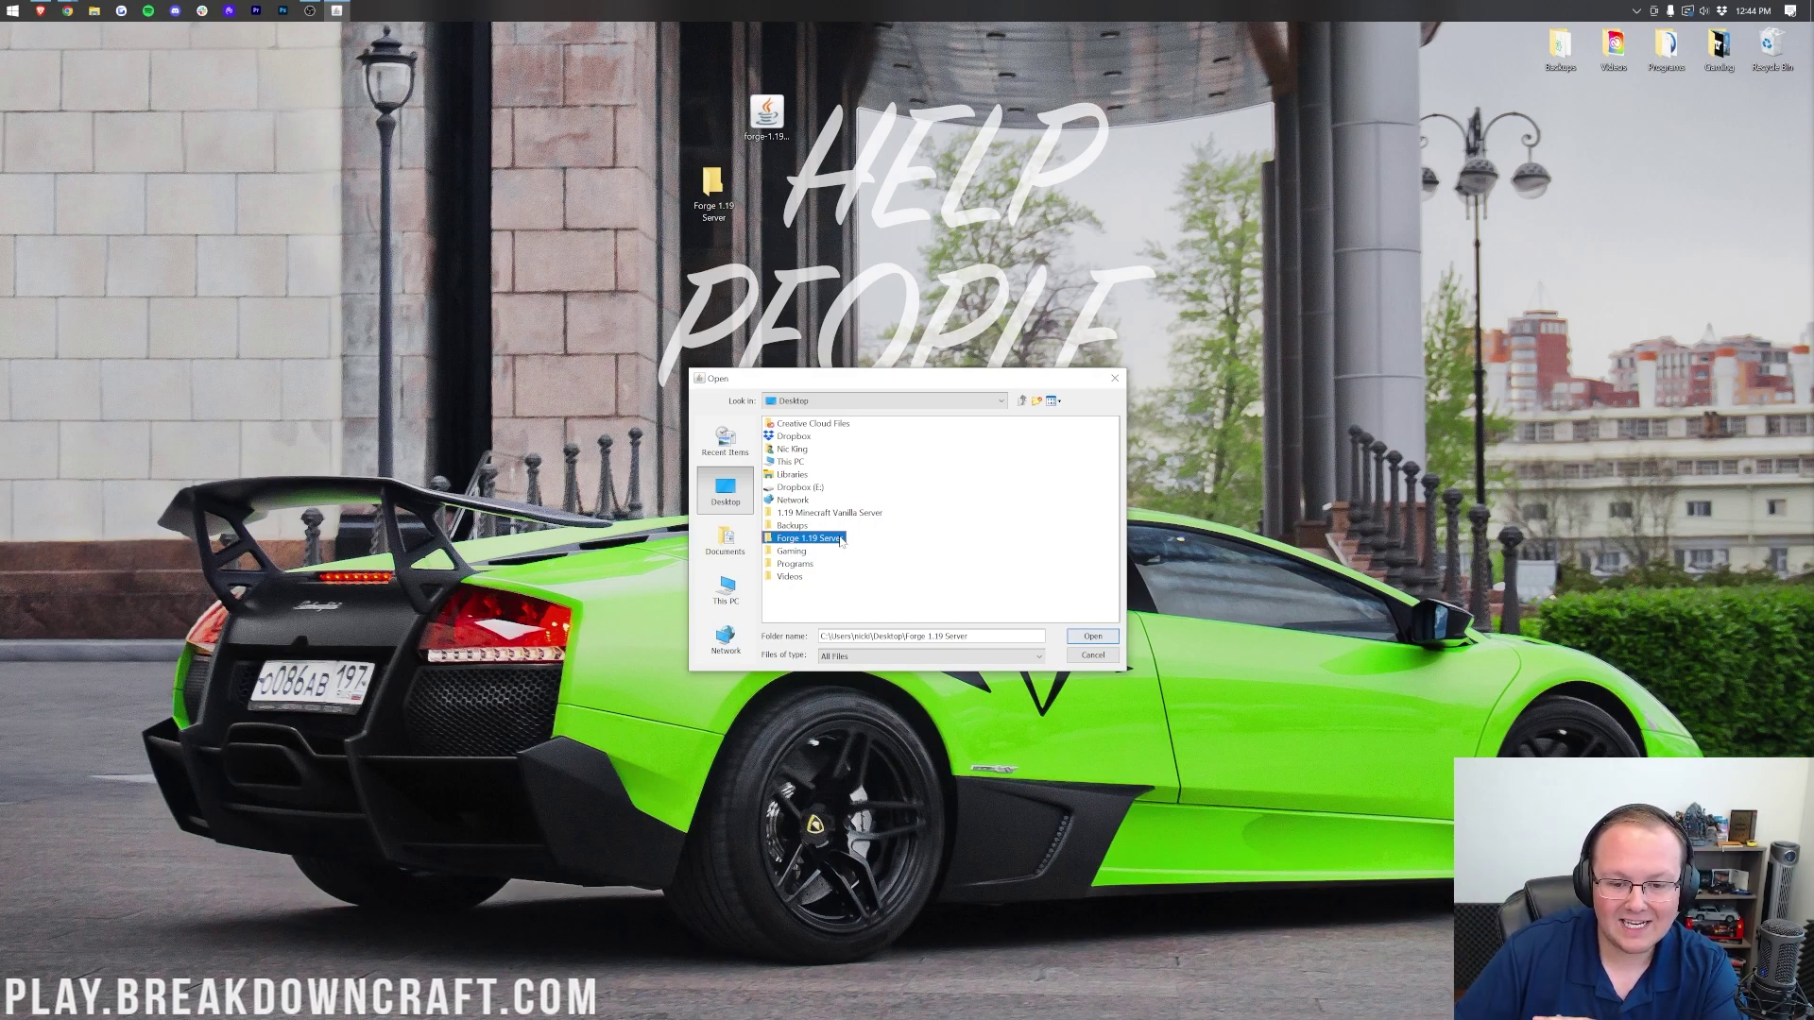
click(1092, 636)
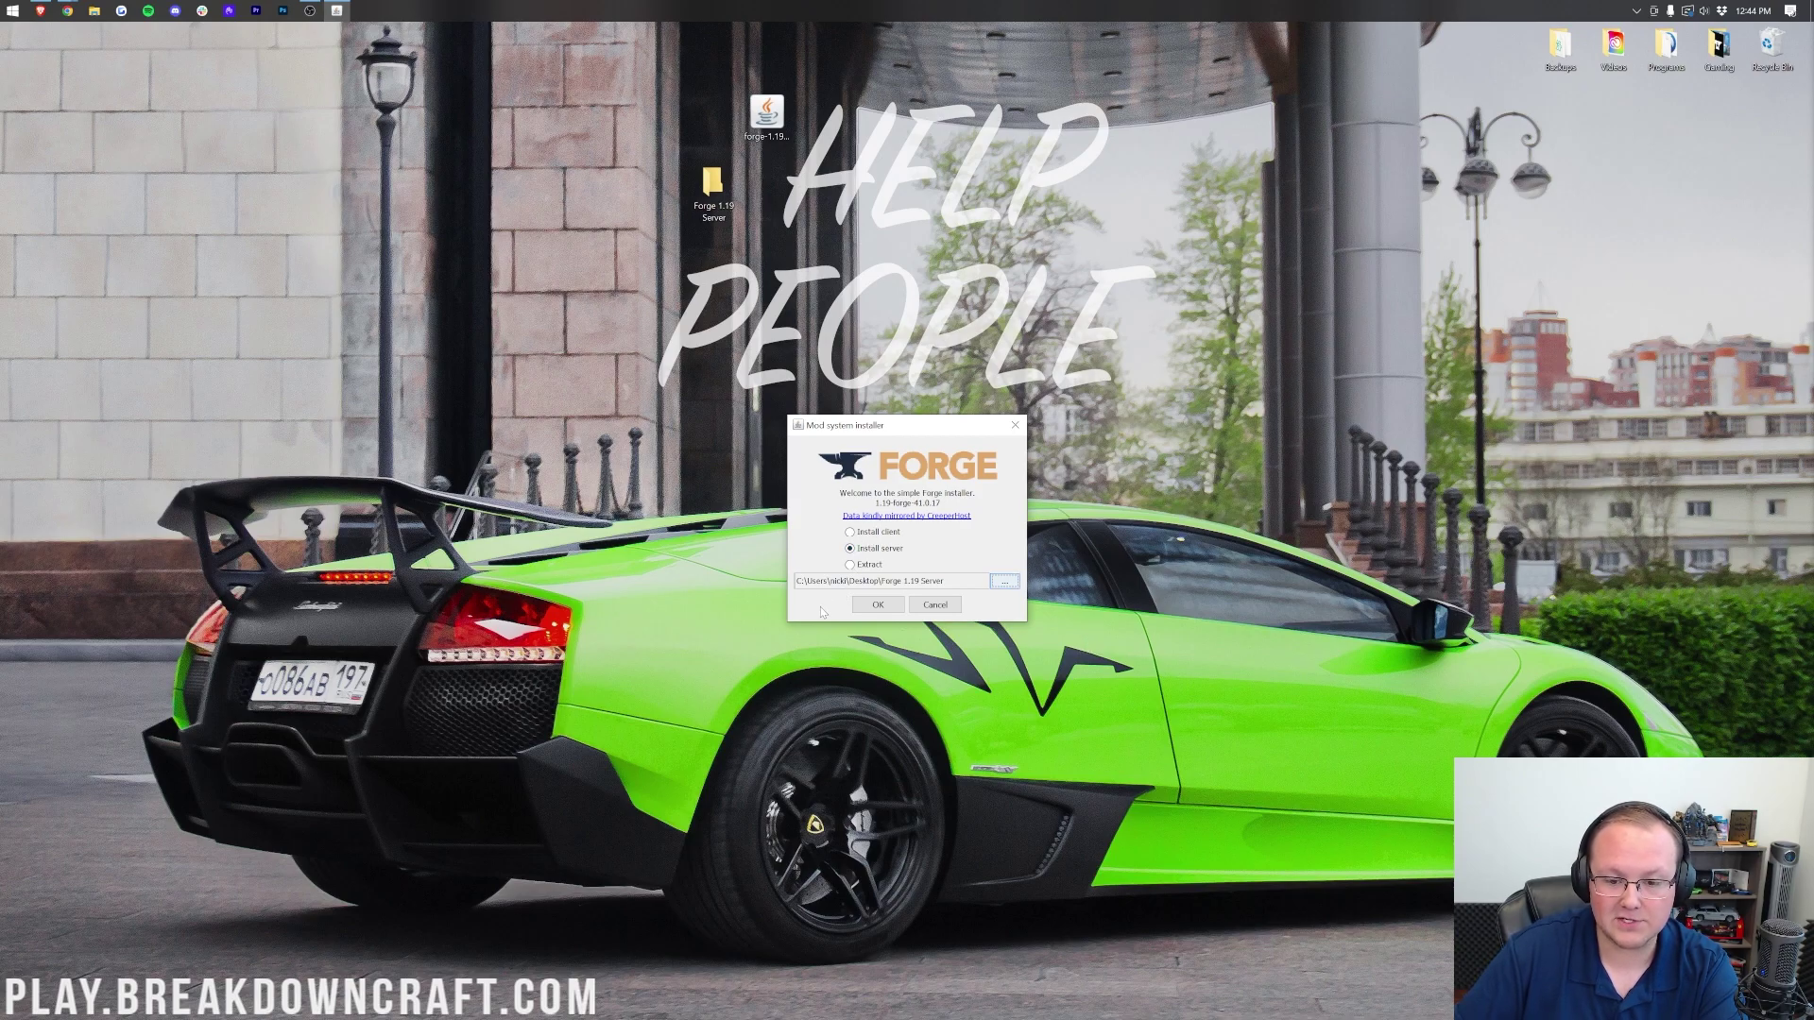
Step: Install the Forge server, check the Forge 1.19 Server folder, and dismiss the completion message
click(872, 605)
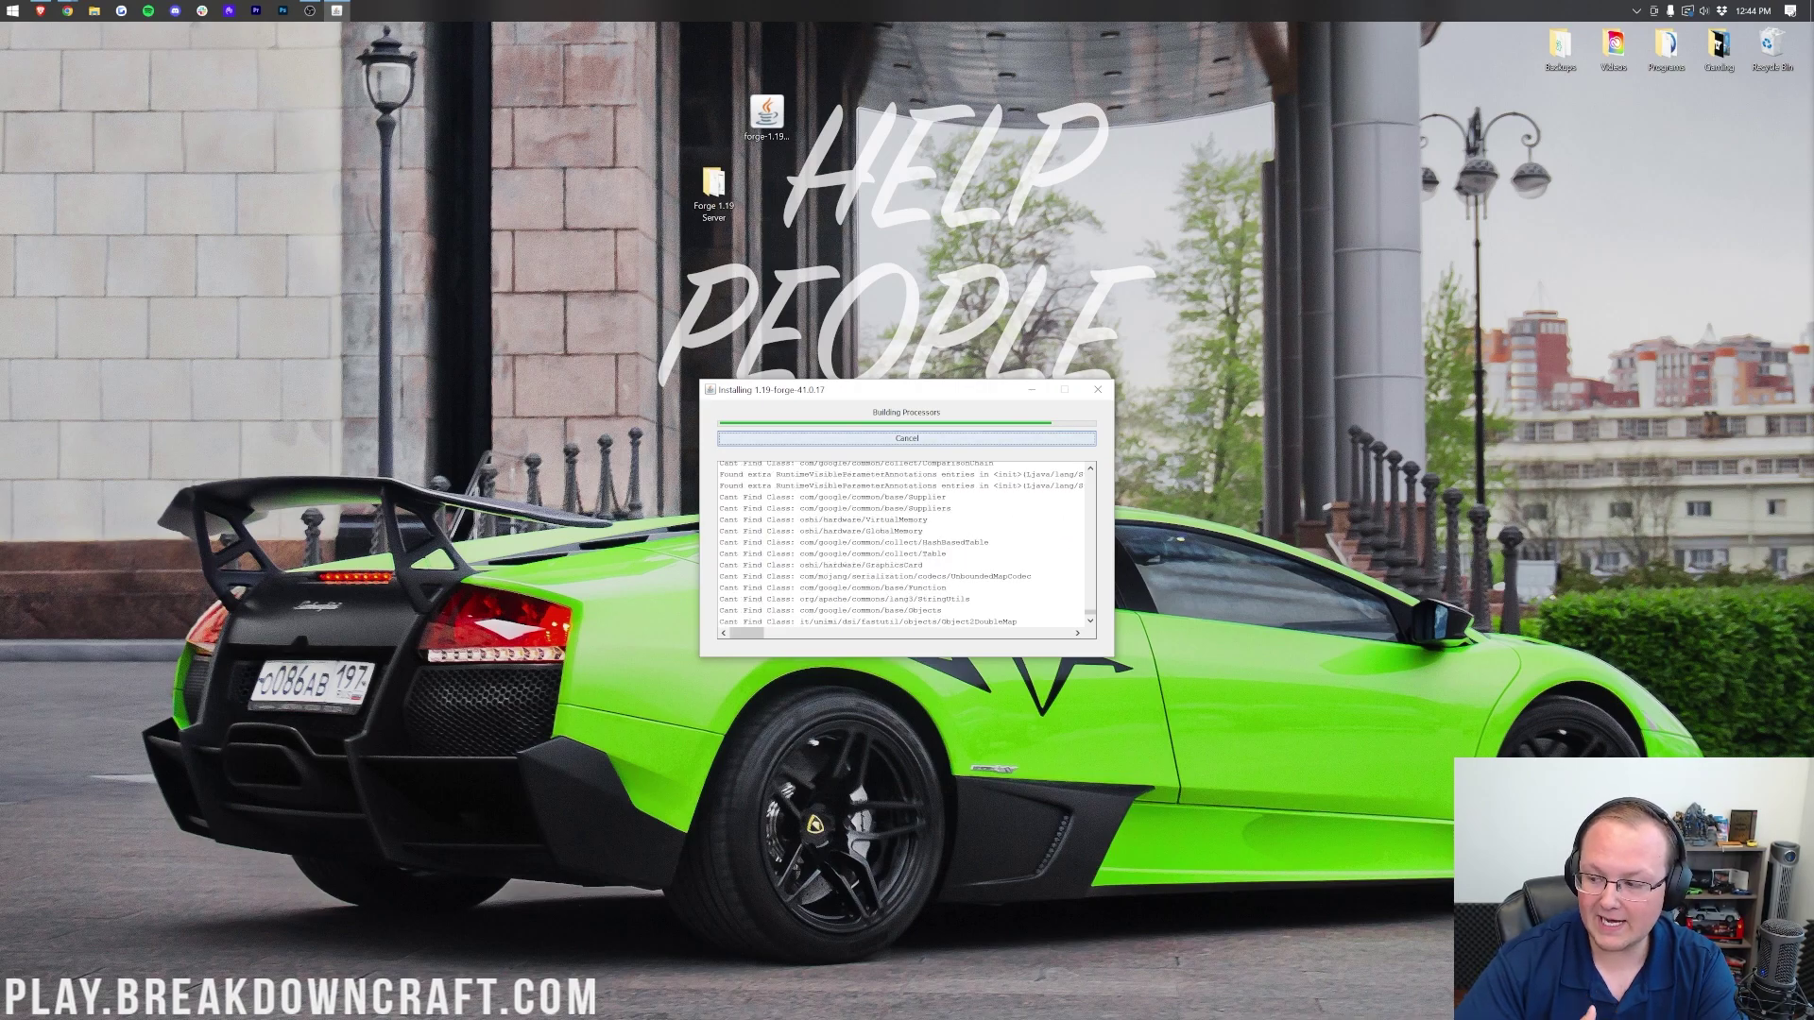
double_click(713, 189)
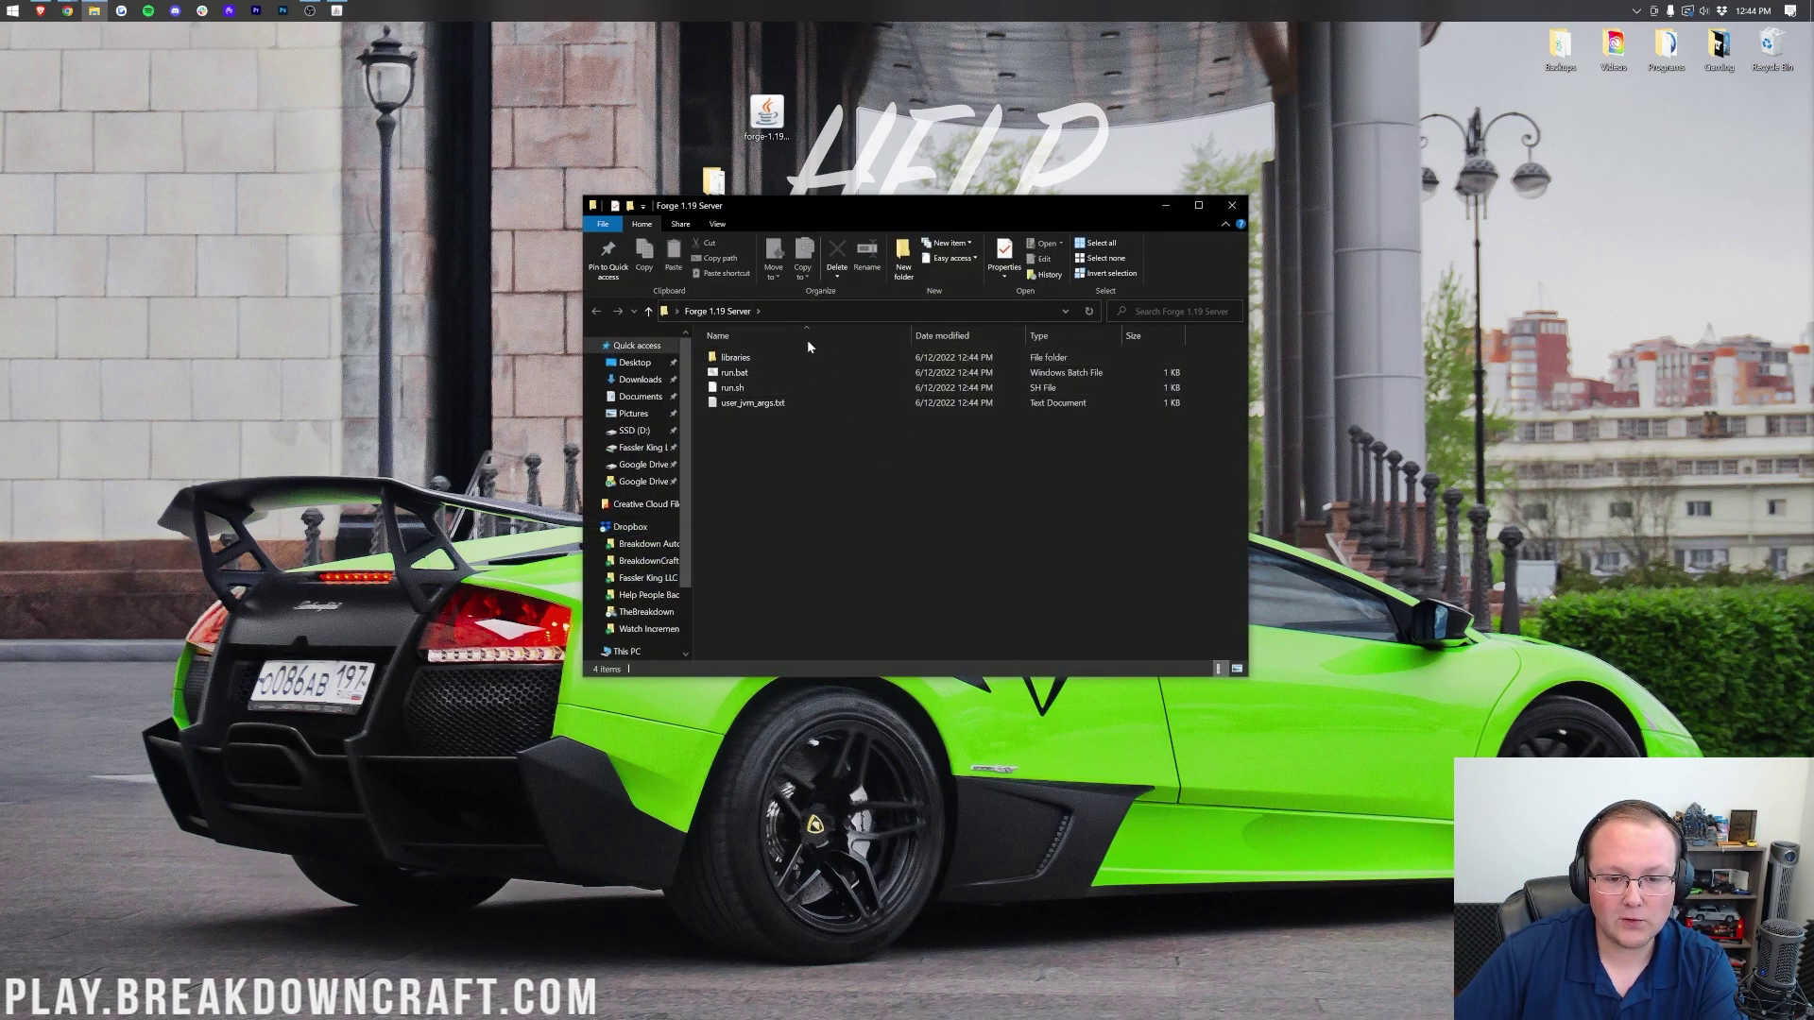
click(1232, 205)
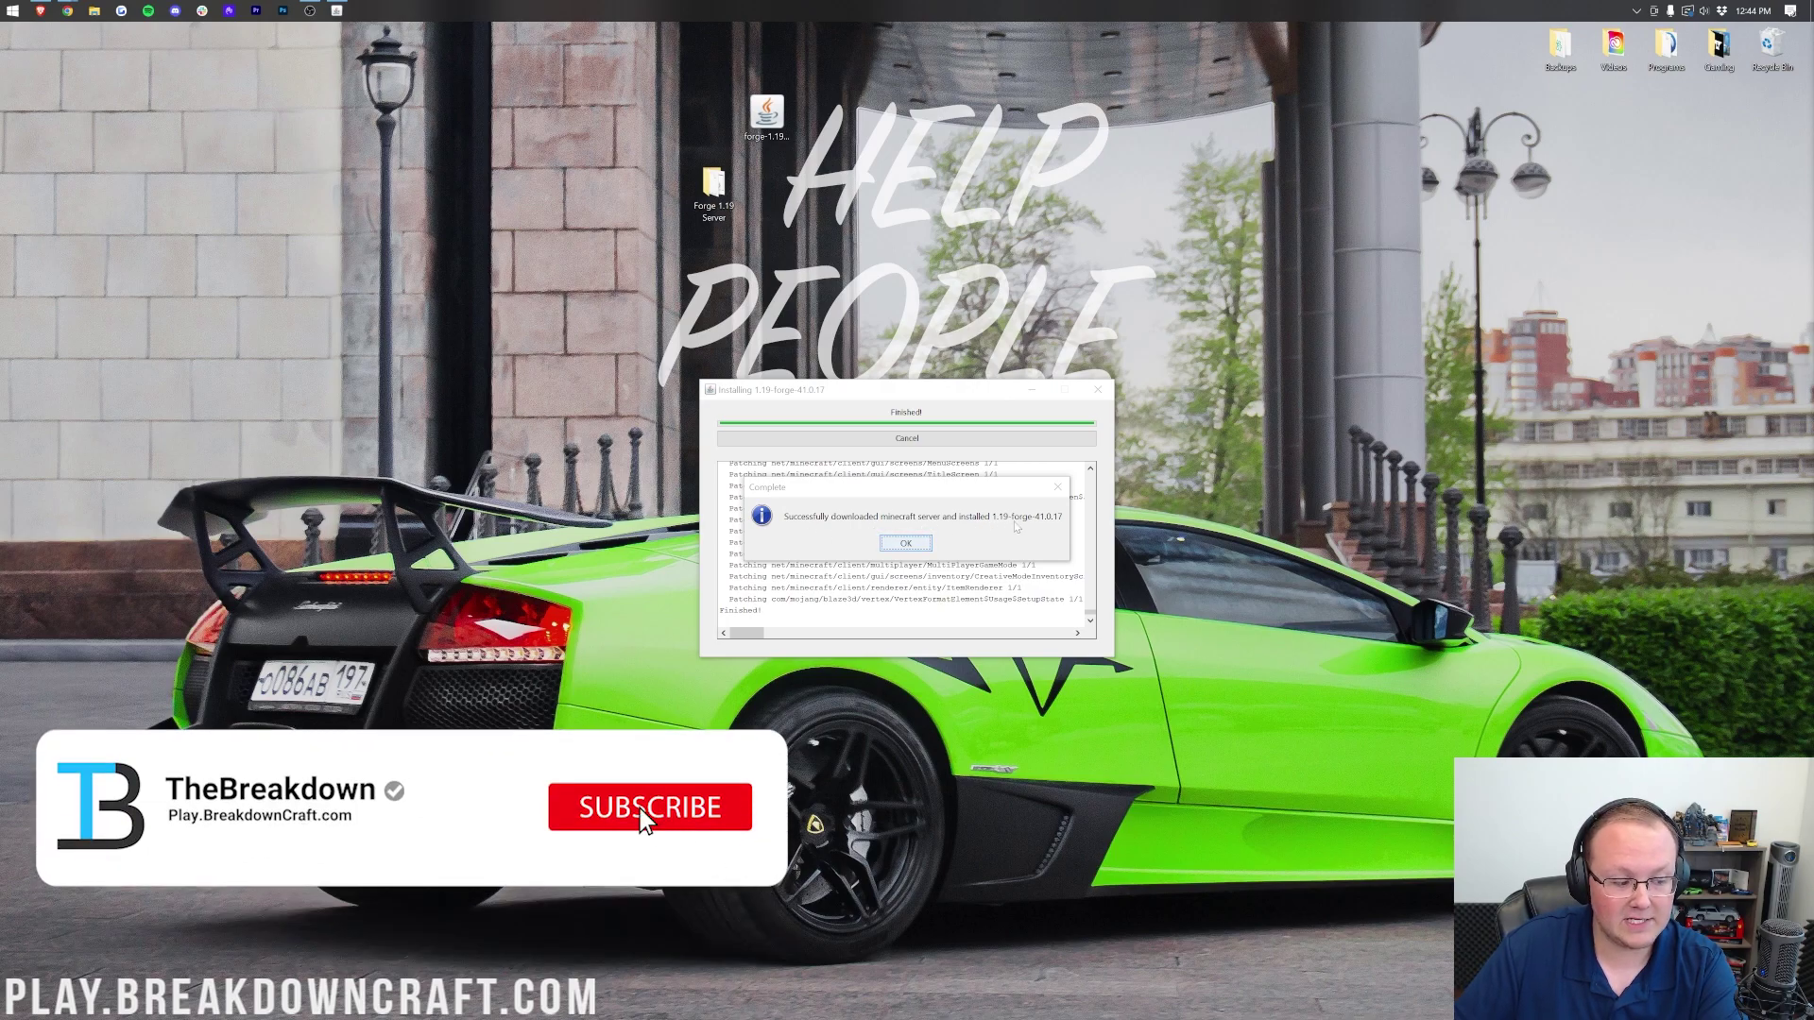
click(915, 546)
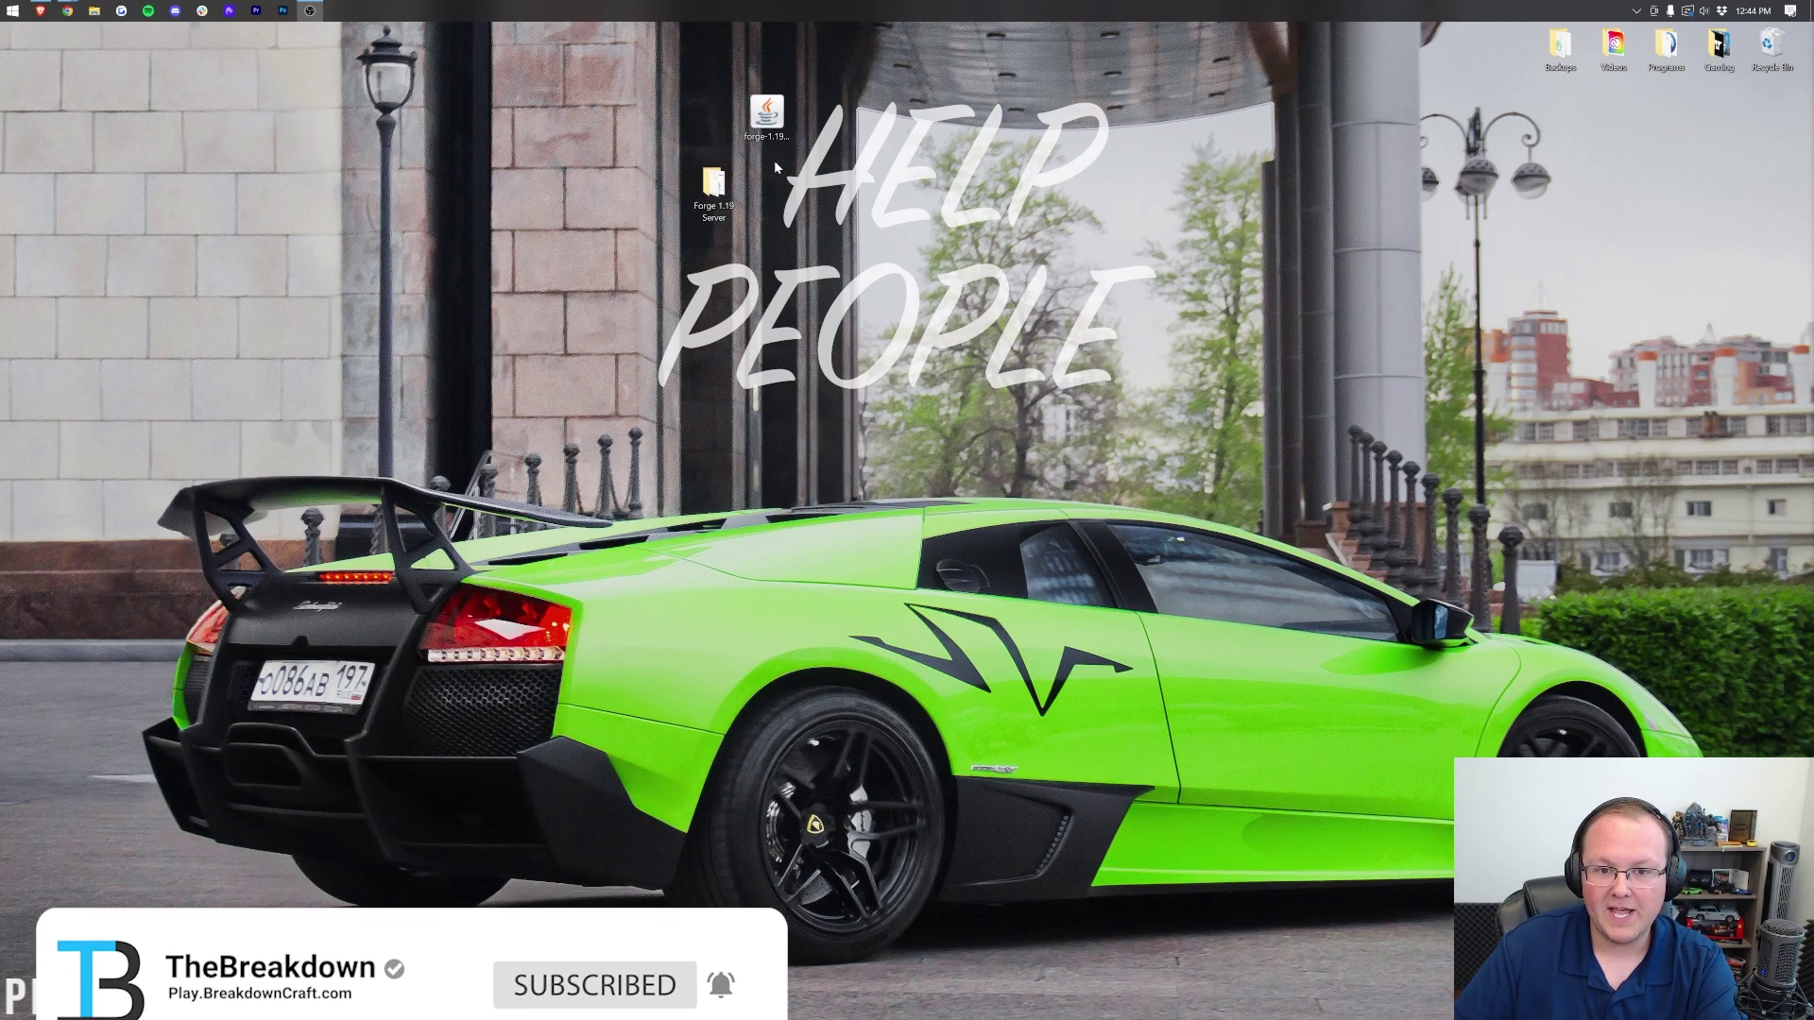
Step: Recycle the Forge installer jar, then open the Forge 1.19 Server folder and run run.bat
click(769, 123)
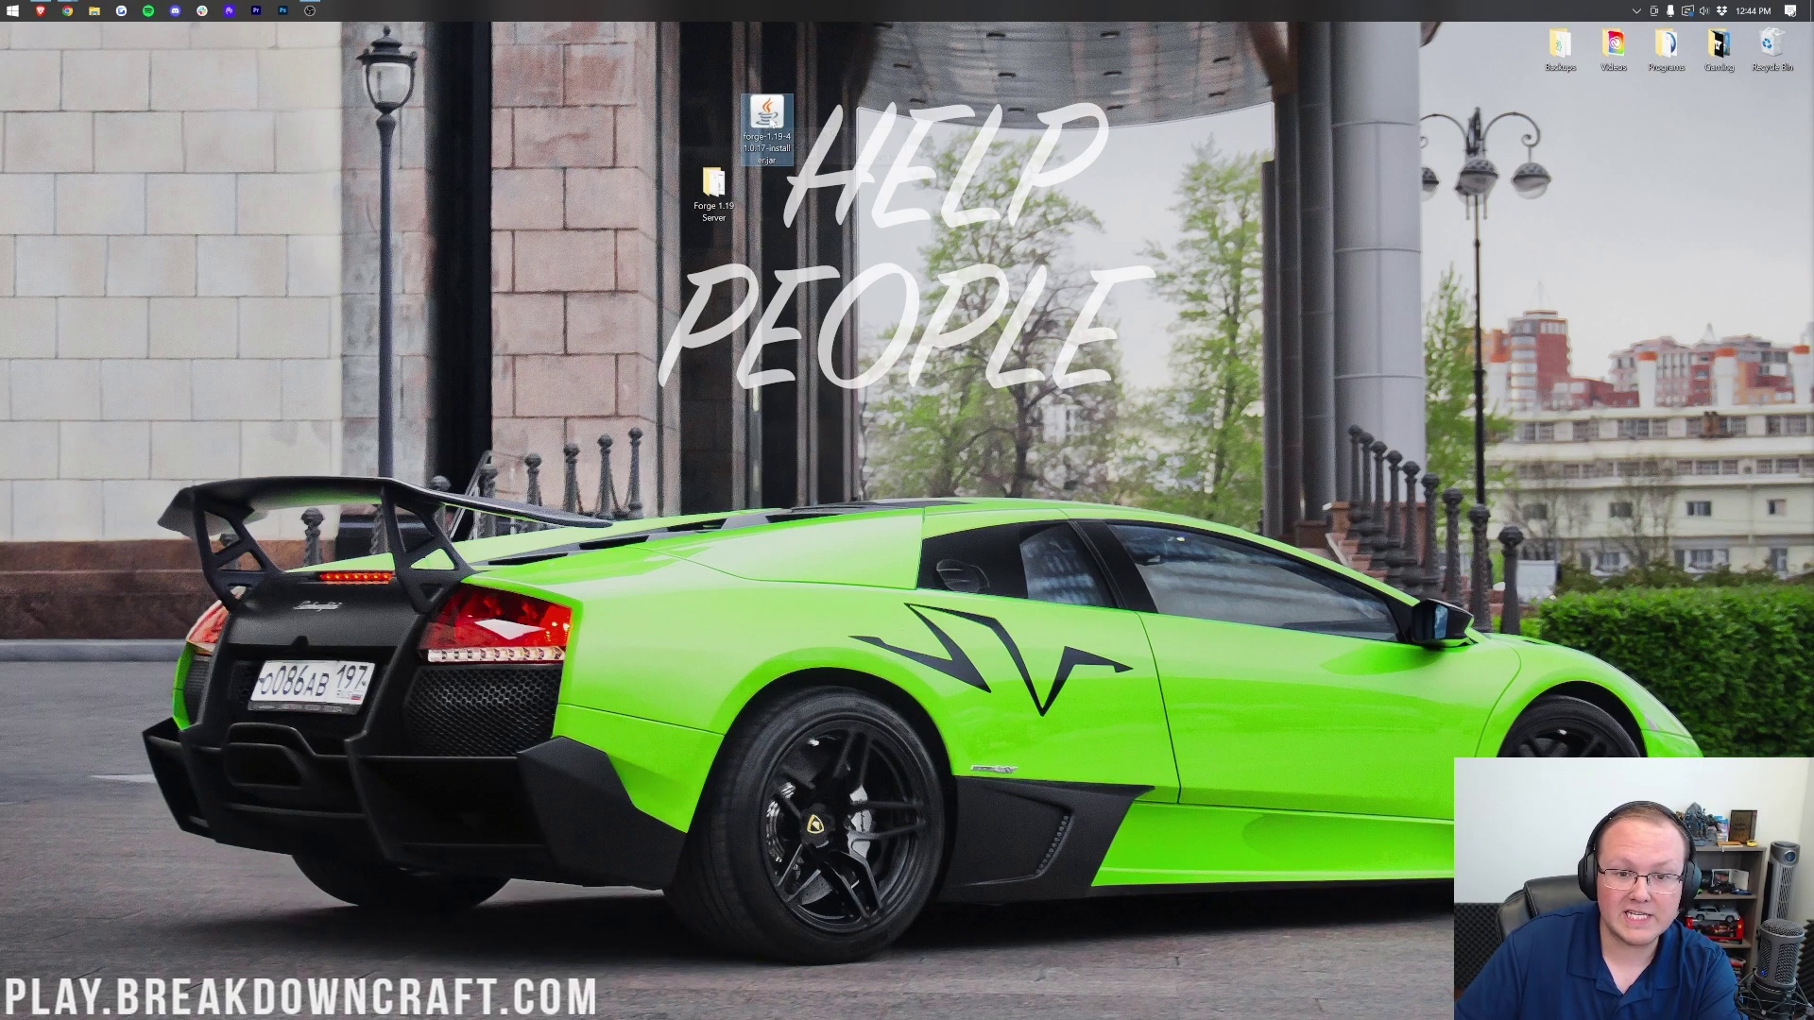
drag(769, 122, 1768, 54)
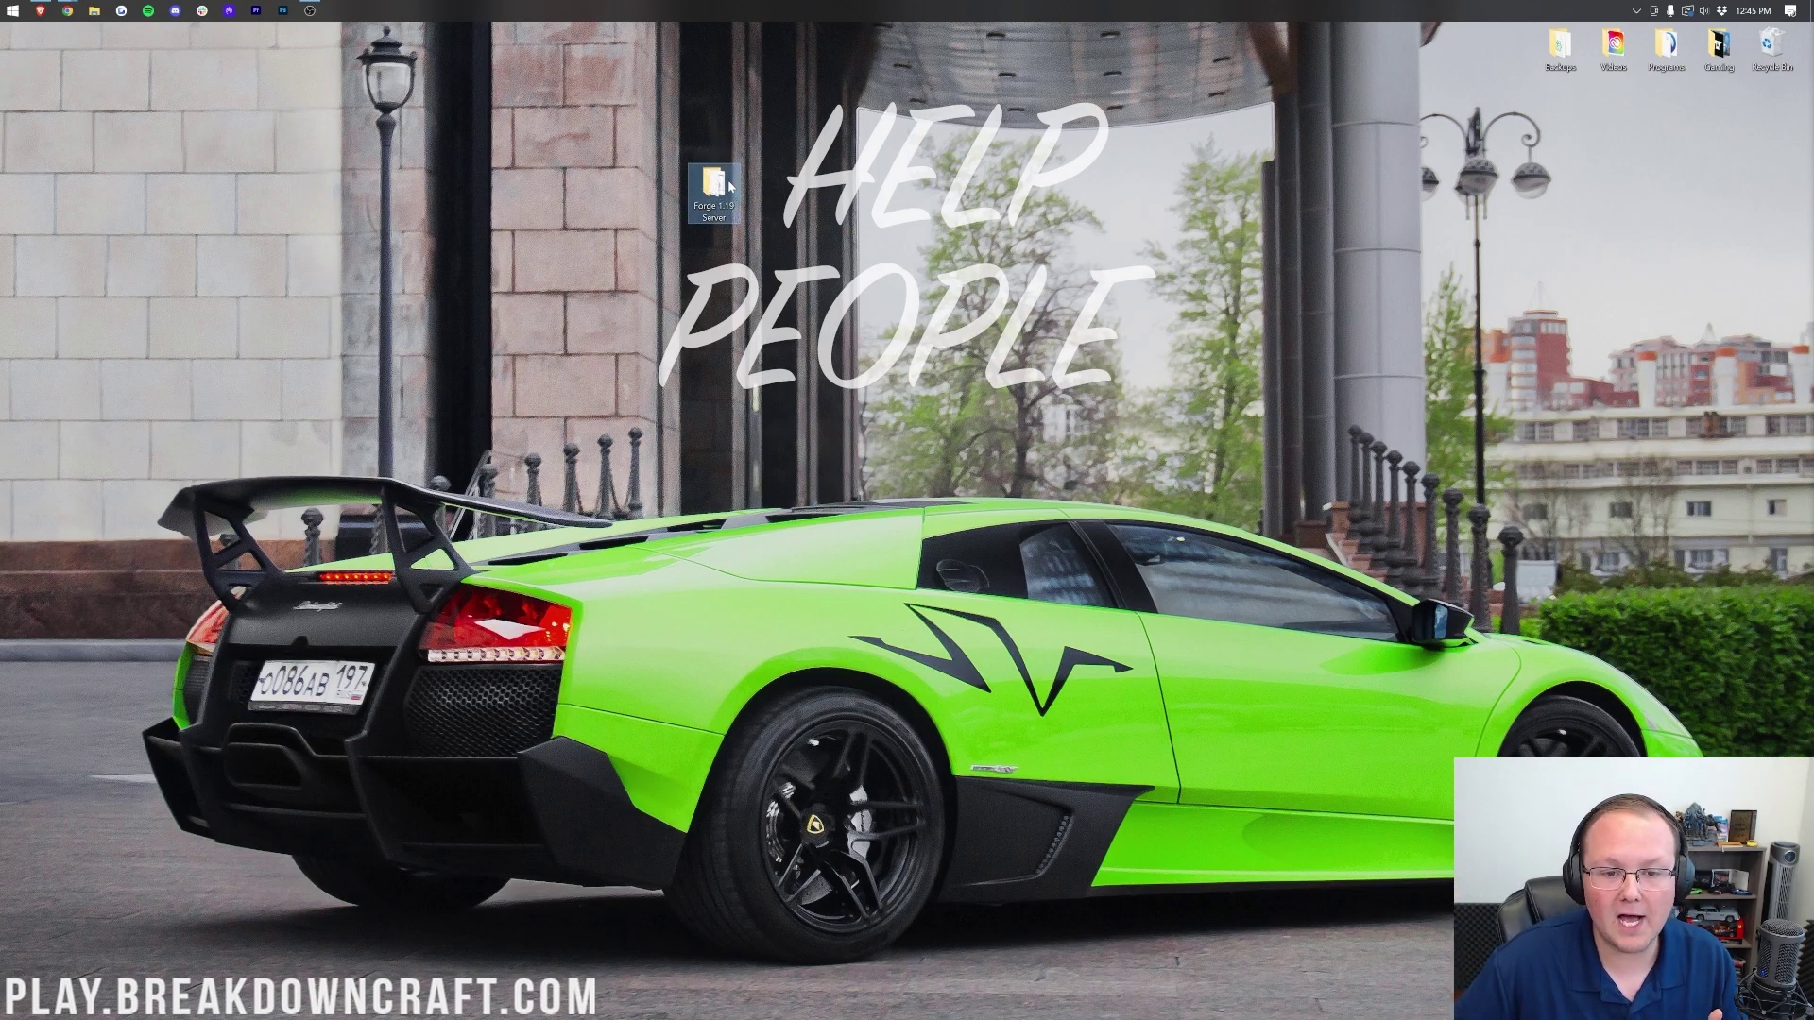
double_click(728, 187)
drag(741, 202, 745, 240)
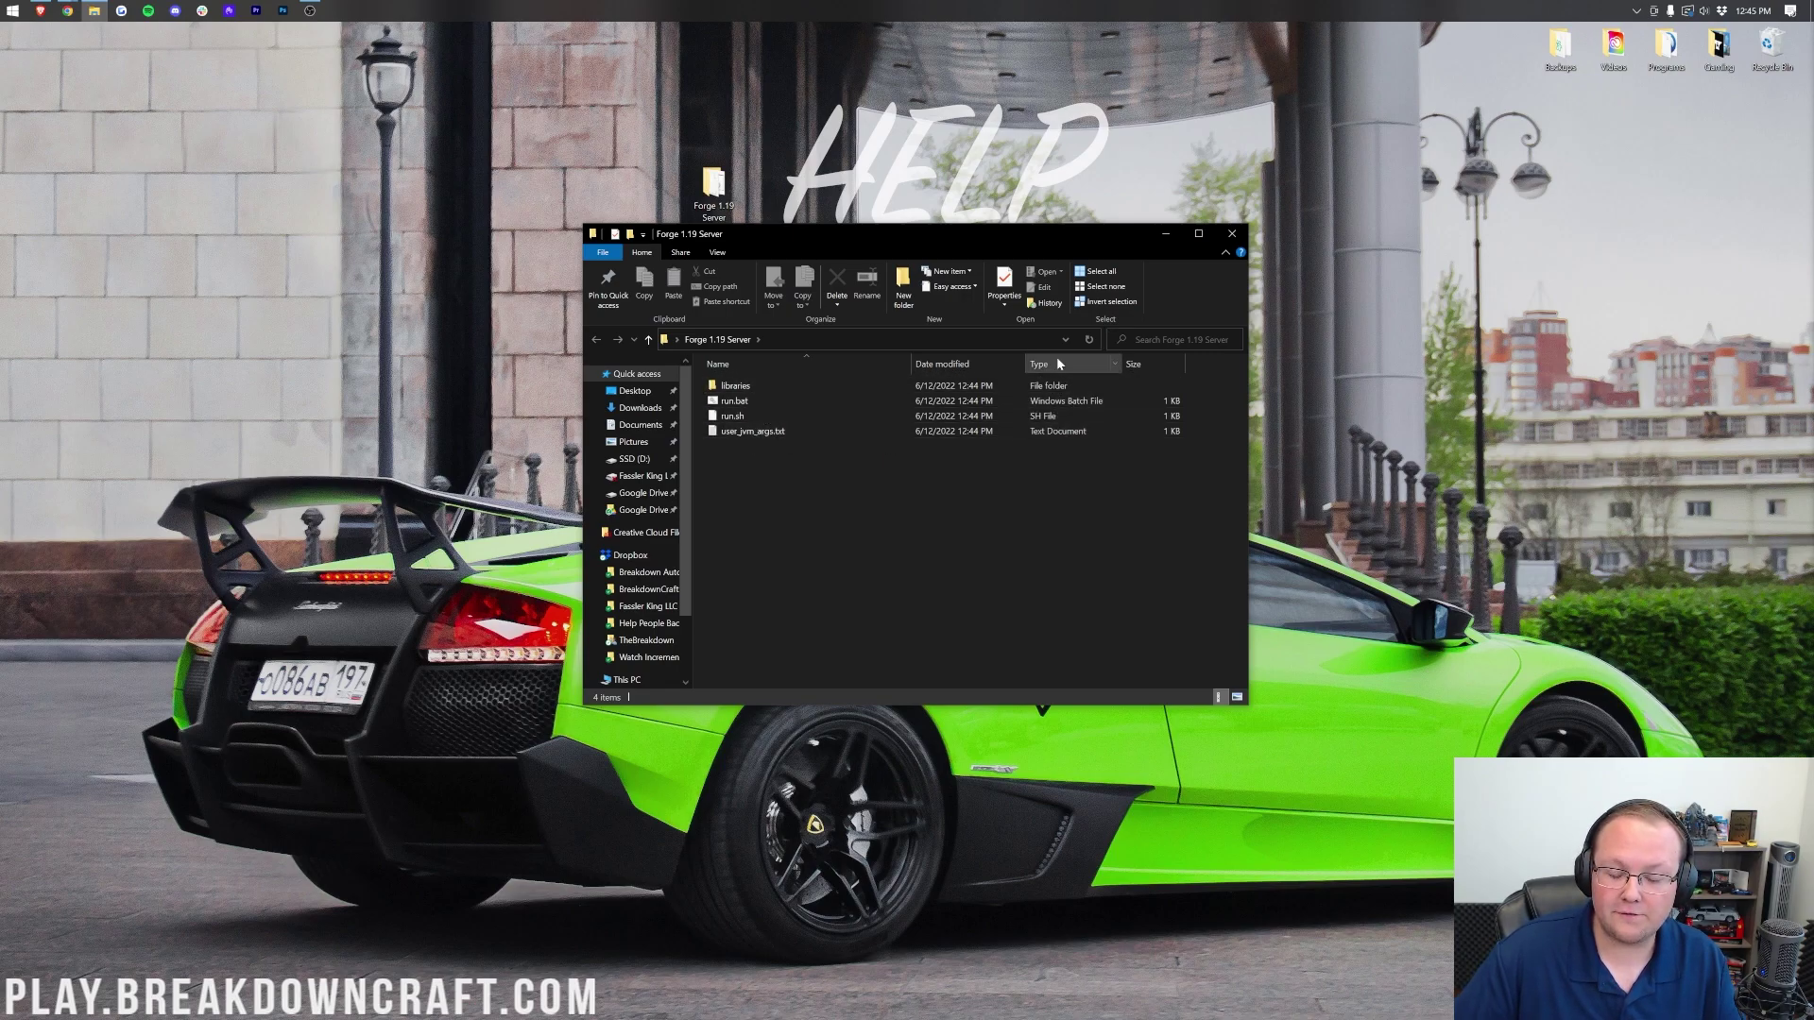
double_click(773, 401)
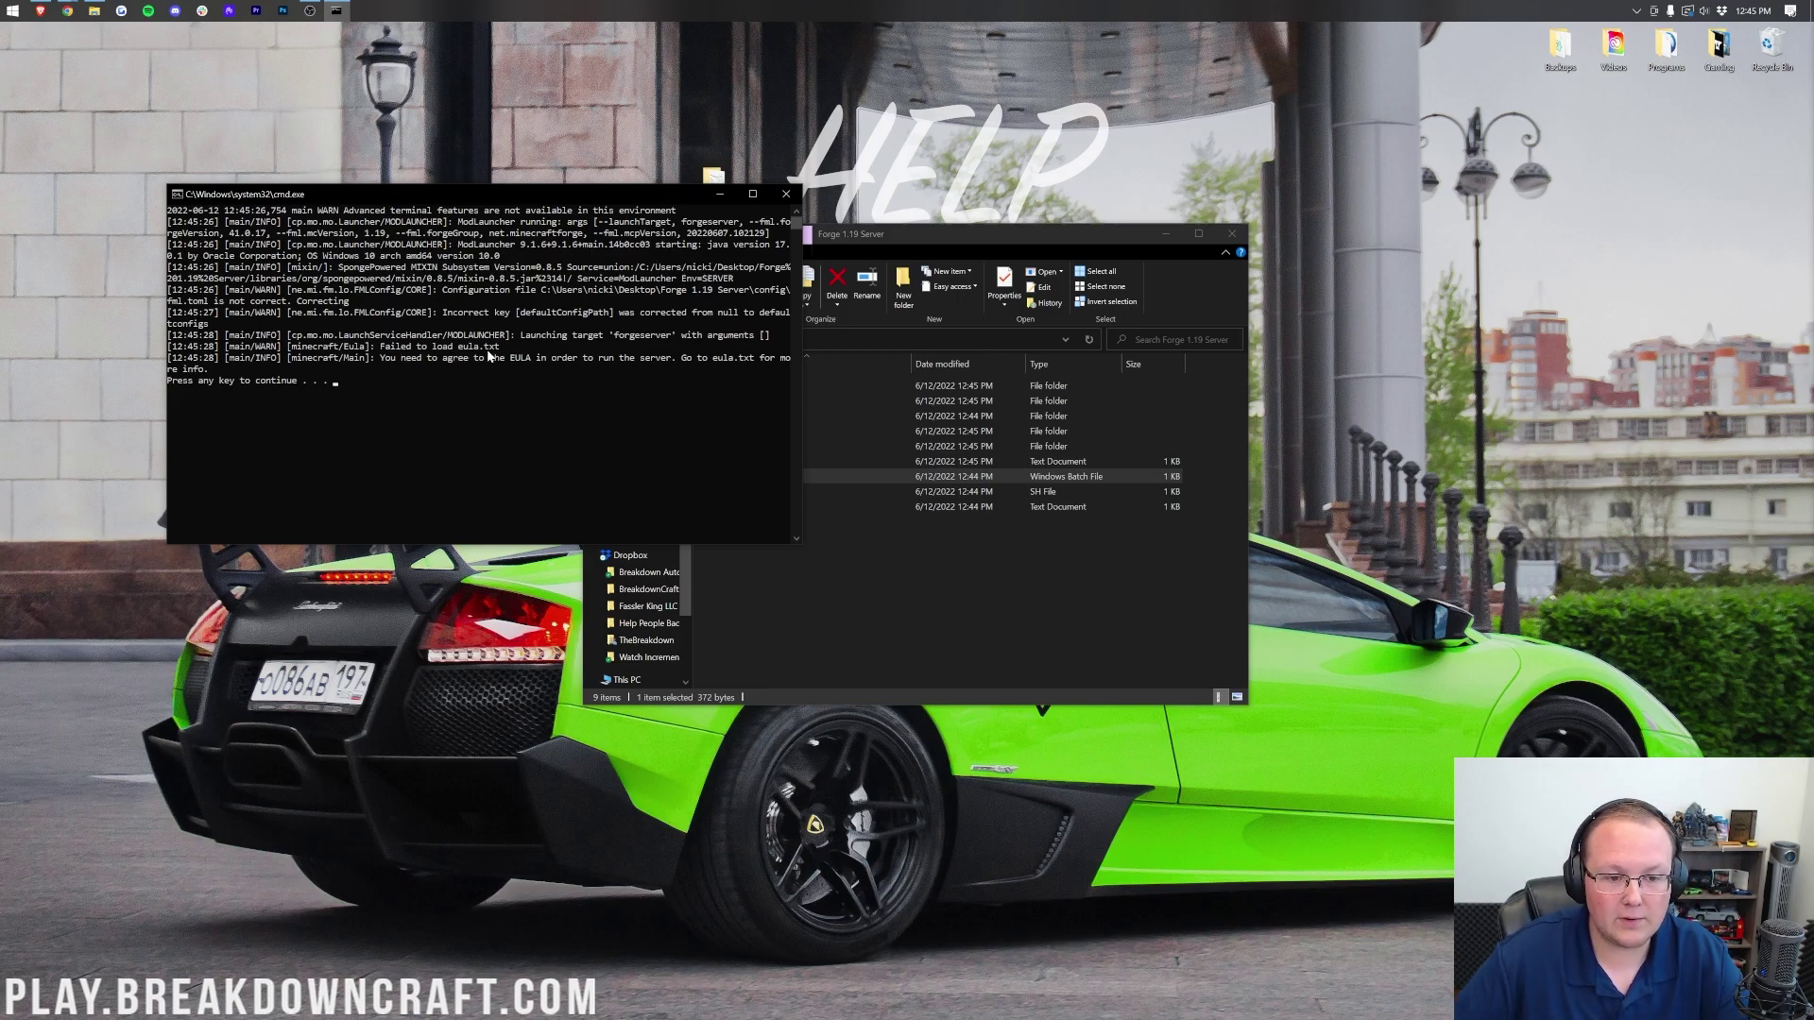
Step: Dismiss the console's EULA warning and open eula.txt in Notepad
click(237, 404)
key(Return)
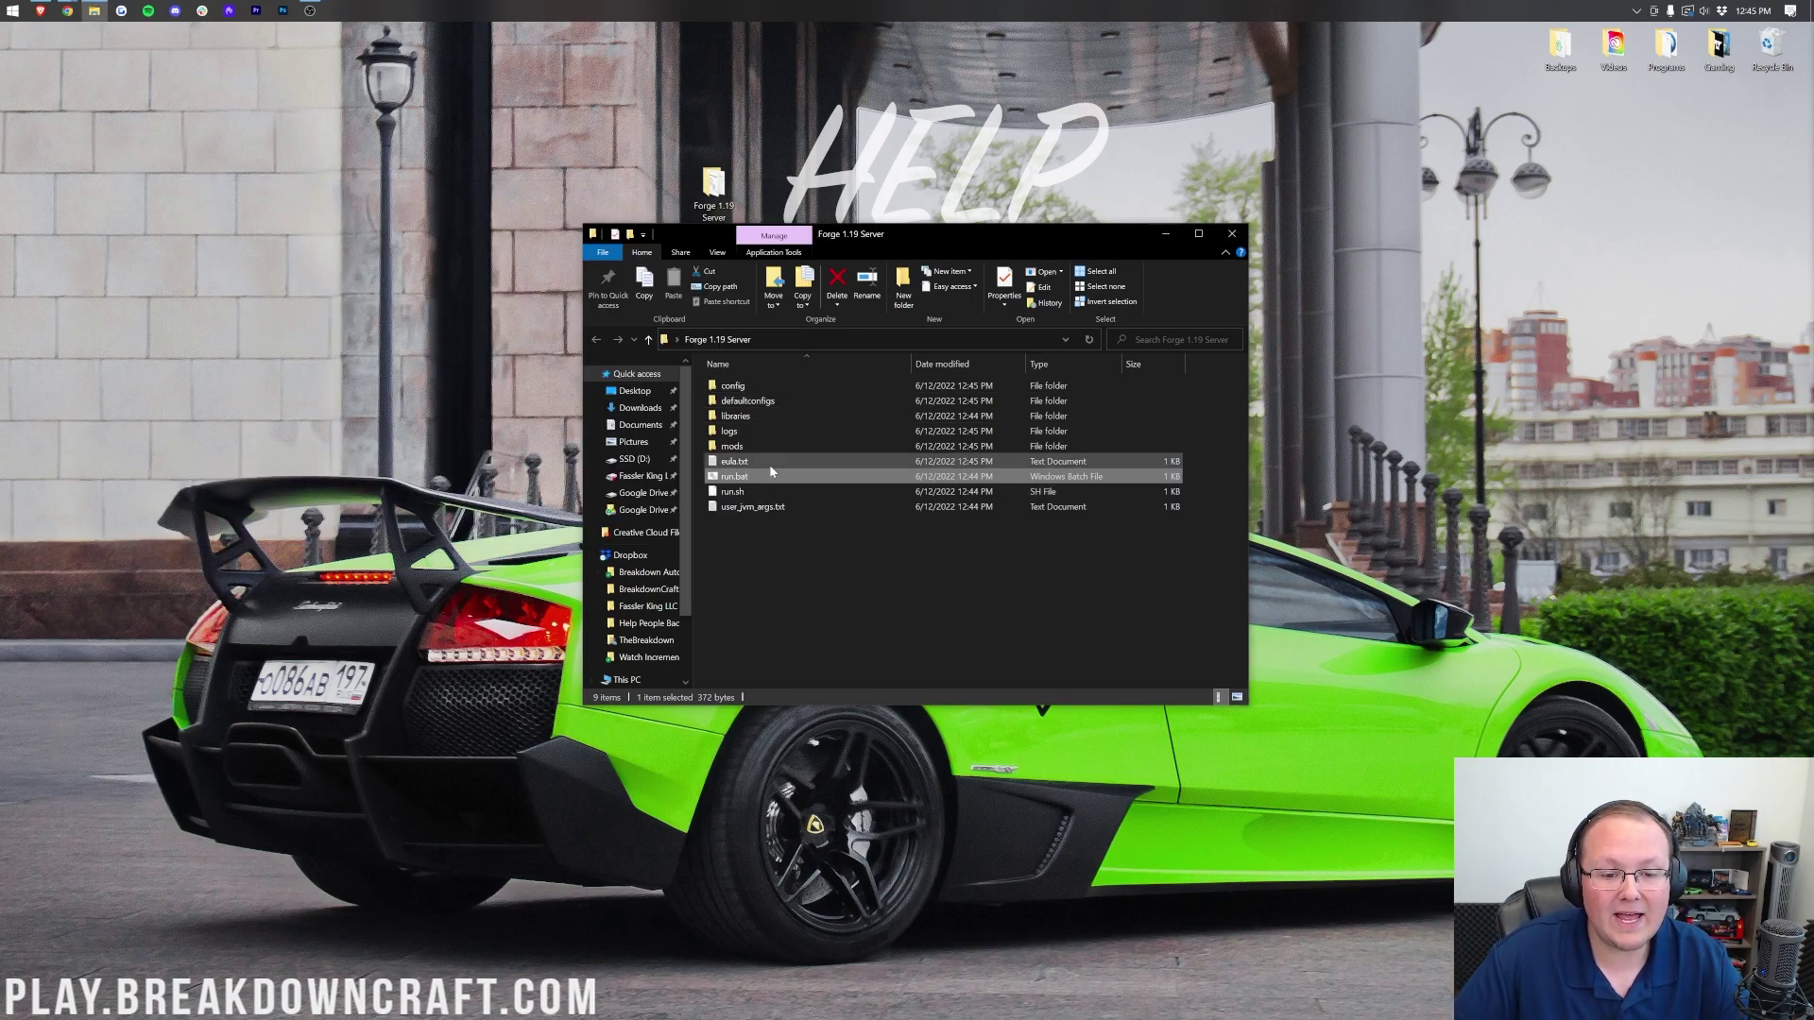
click(742, 463)
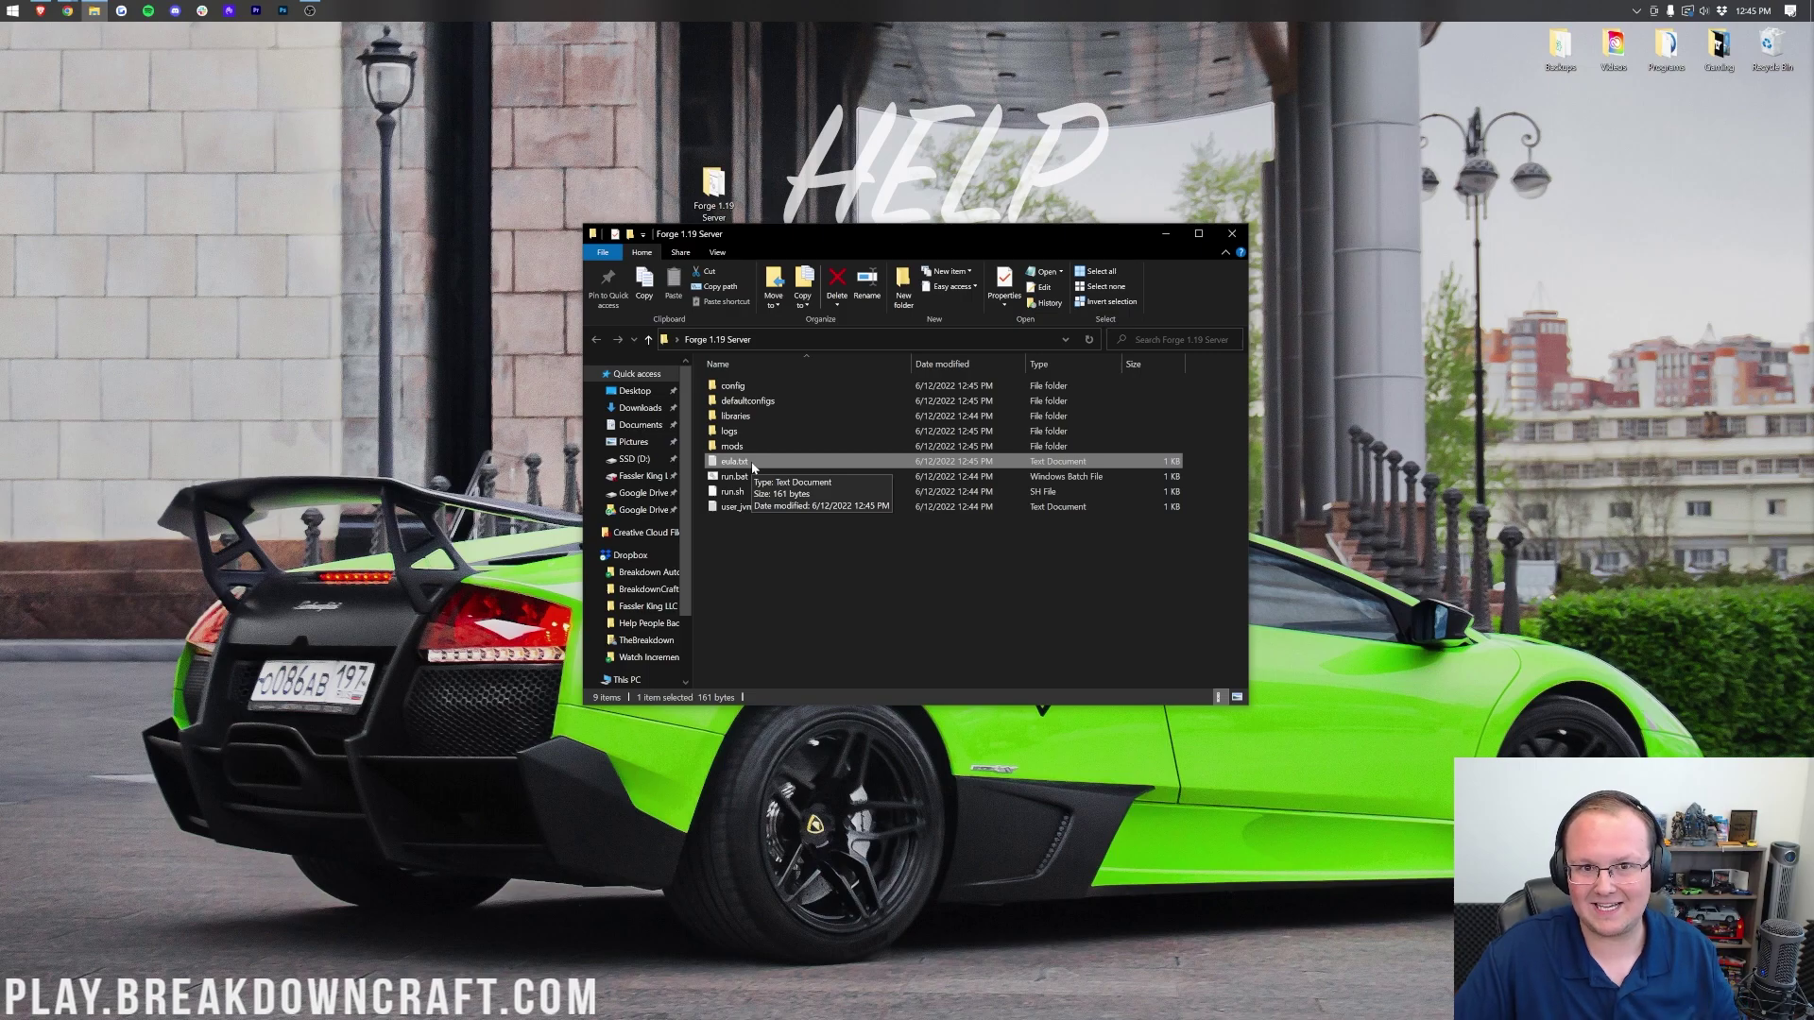
double_click(737, 462)
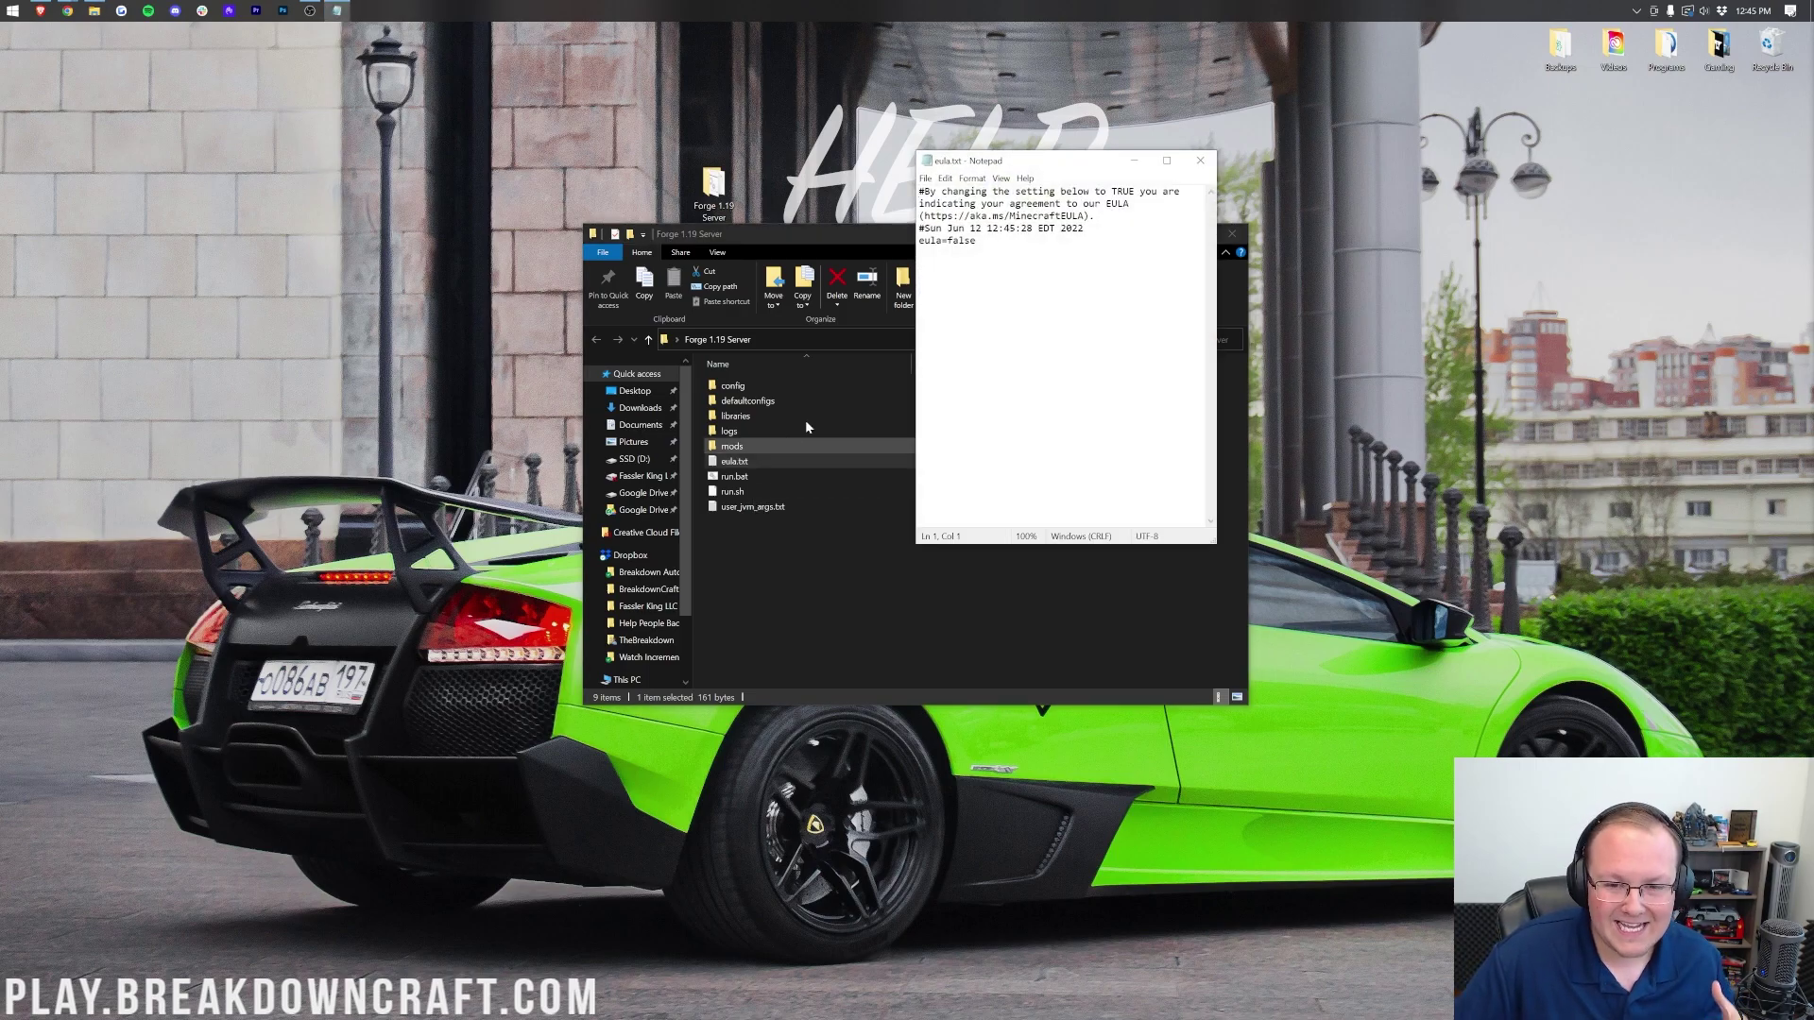
Step: Change eula=false to eula=true, save eula.txt and close Notepad
drag(925, 217, 1086, 216)
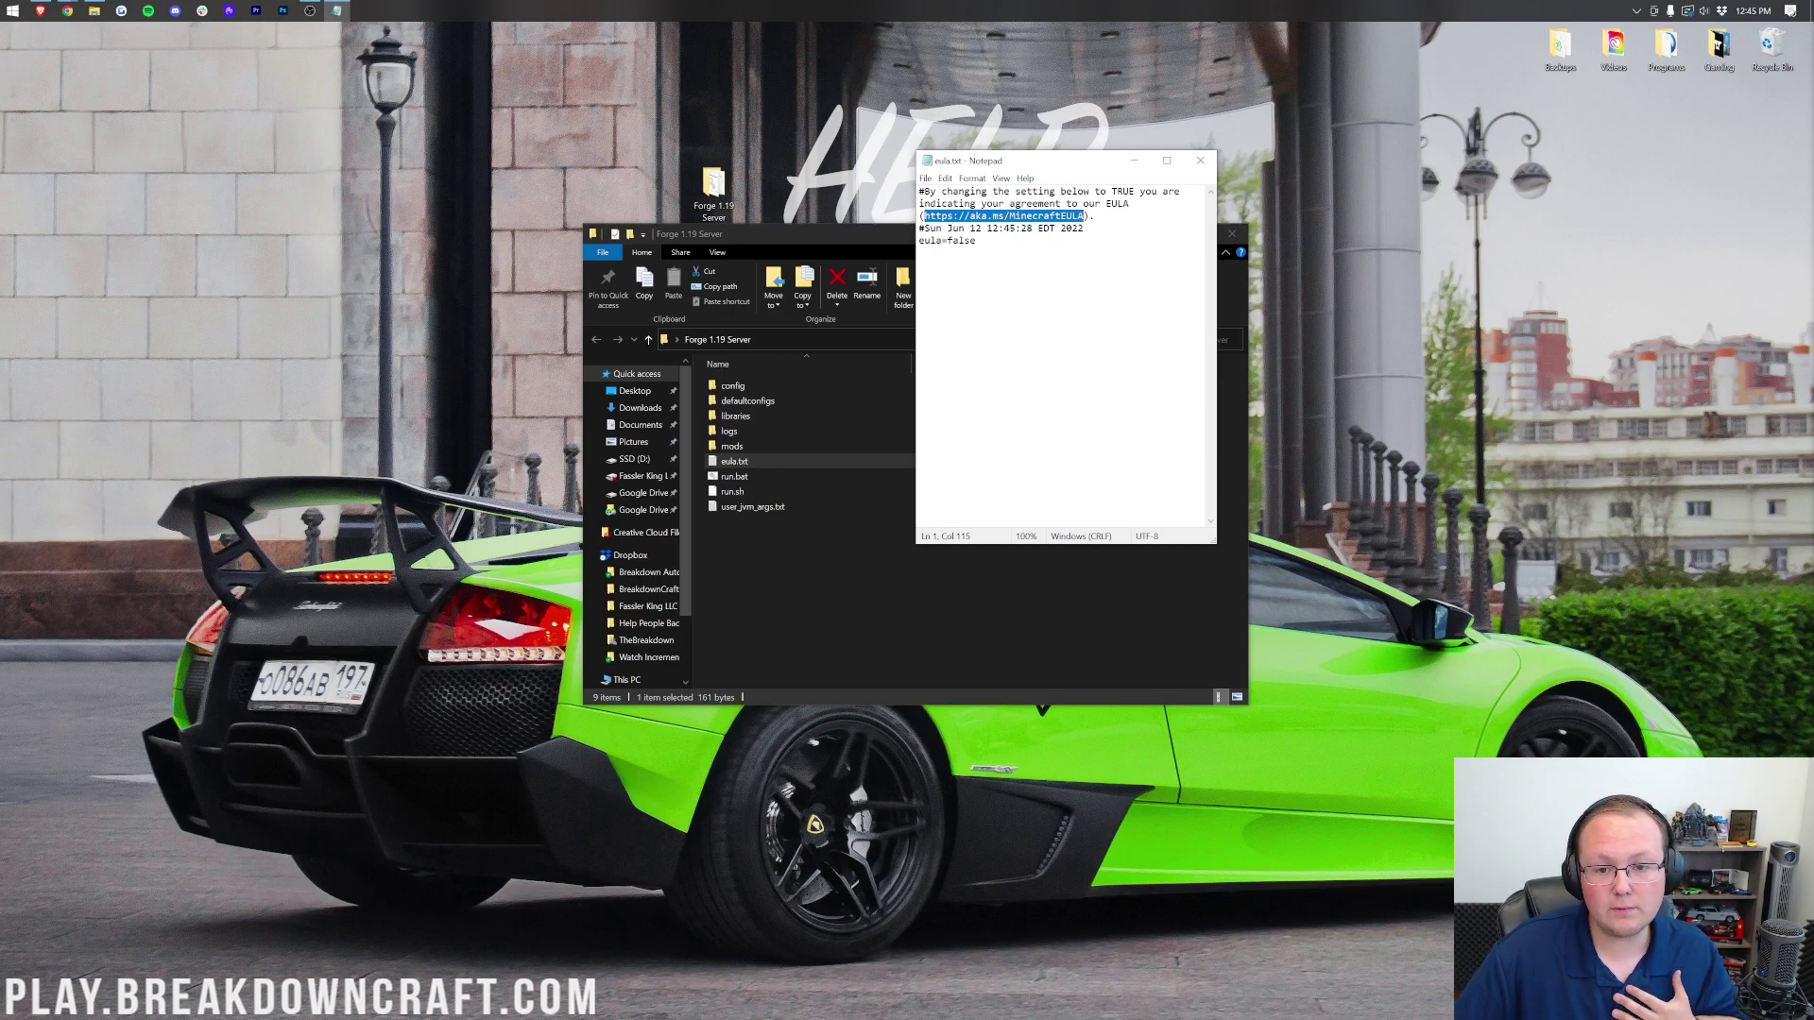
drag(976, 241, 952, 241)
text(true)
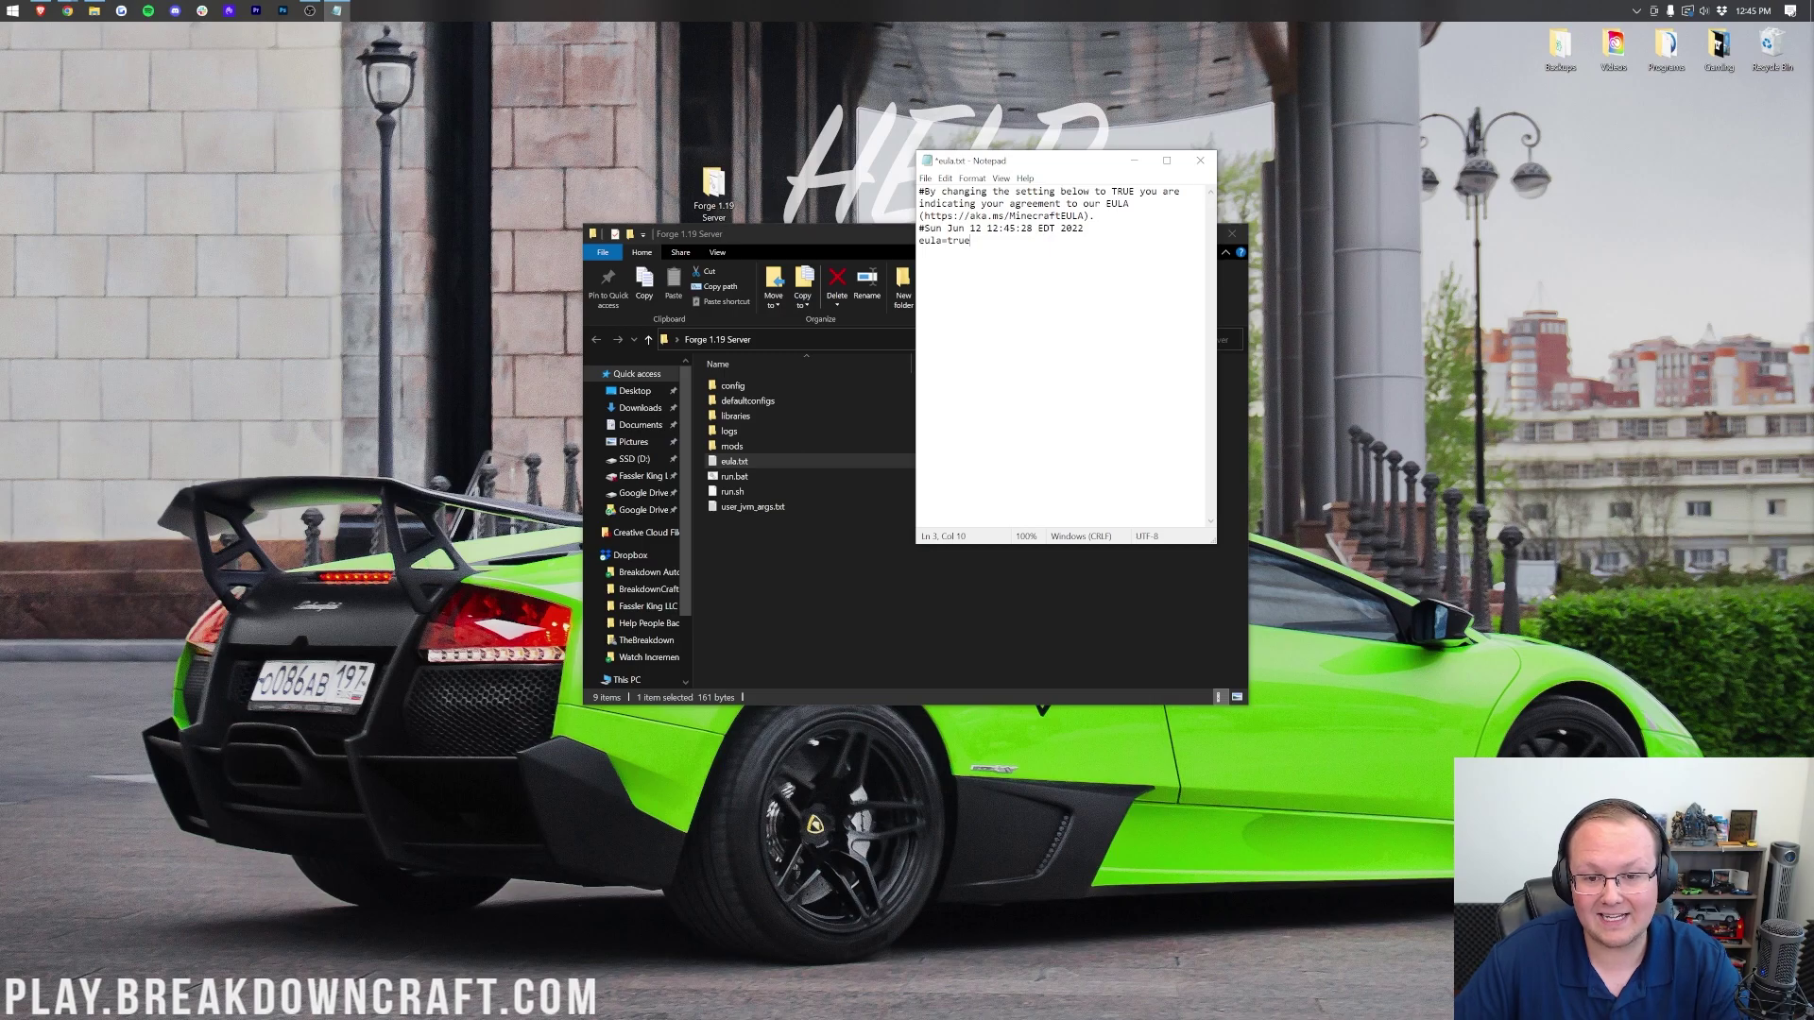
key(alt+f)
key(s)
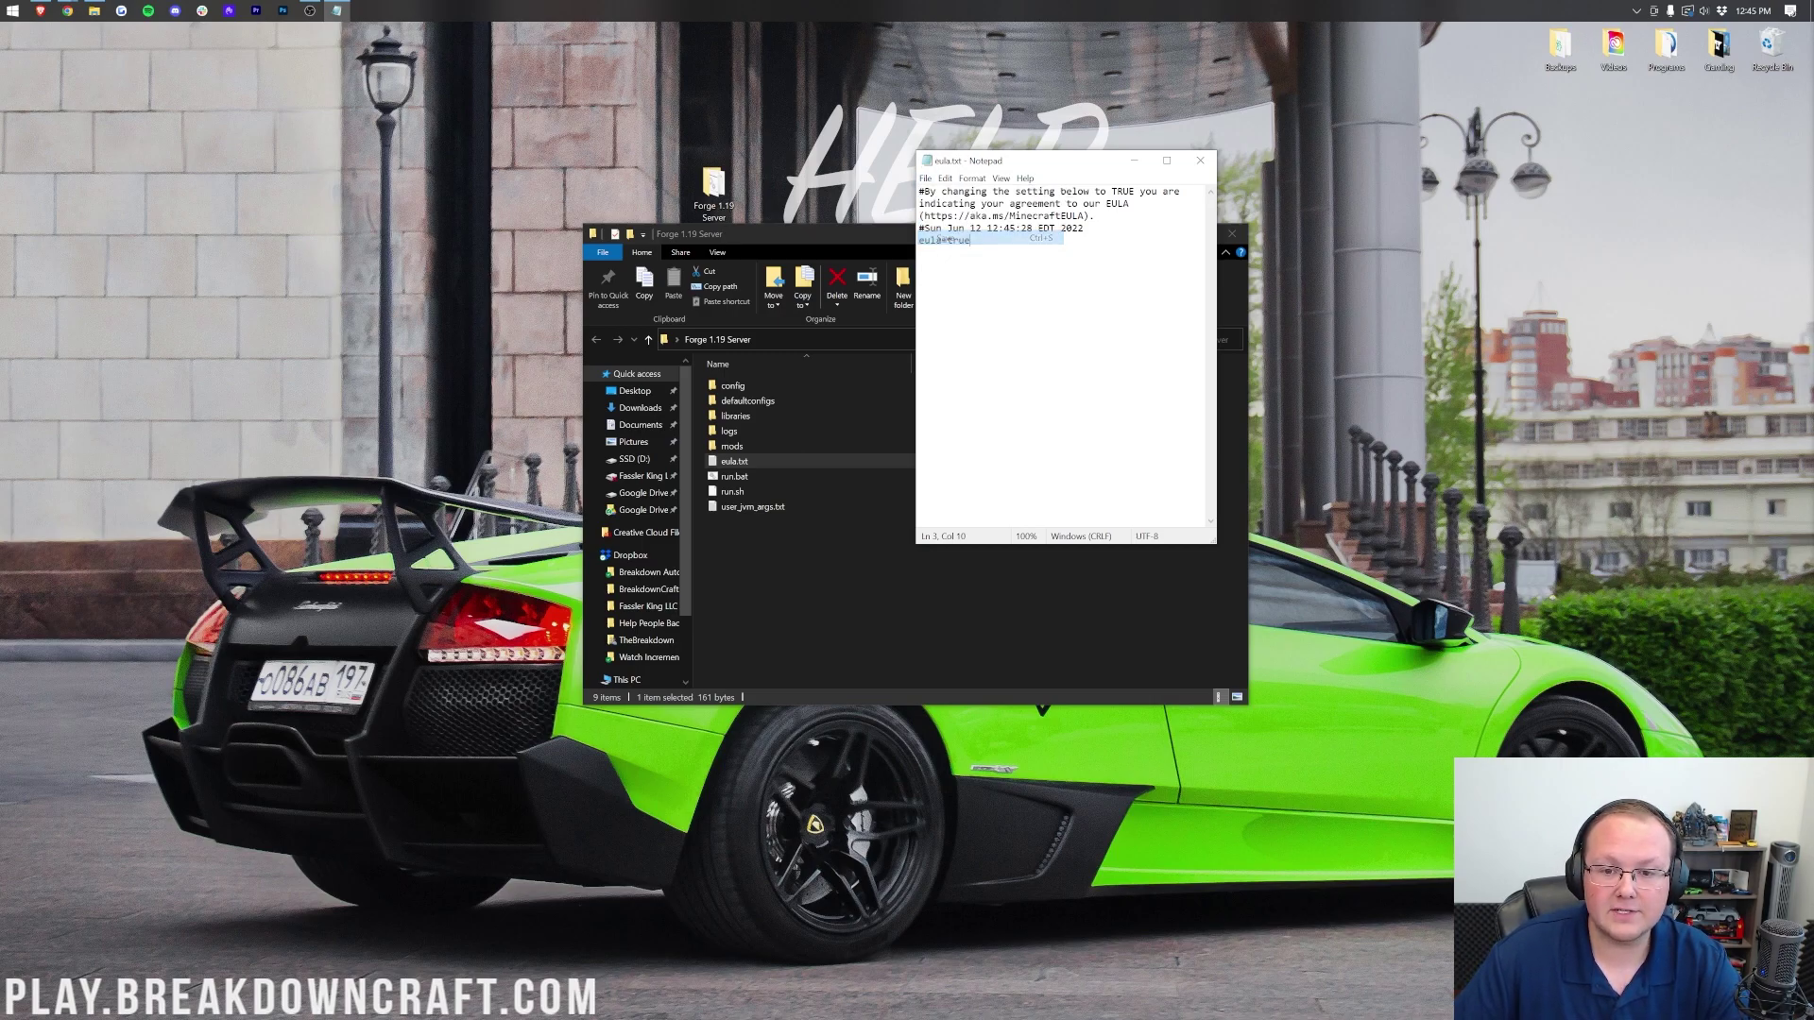
click(1200, 160)
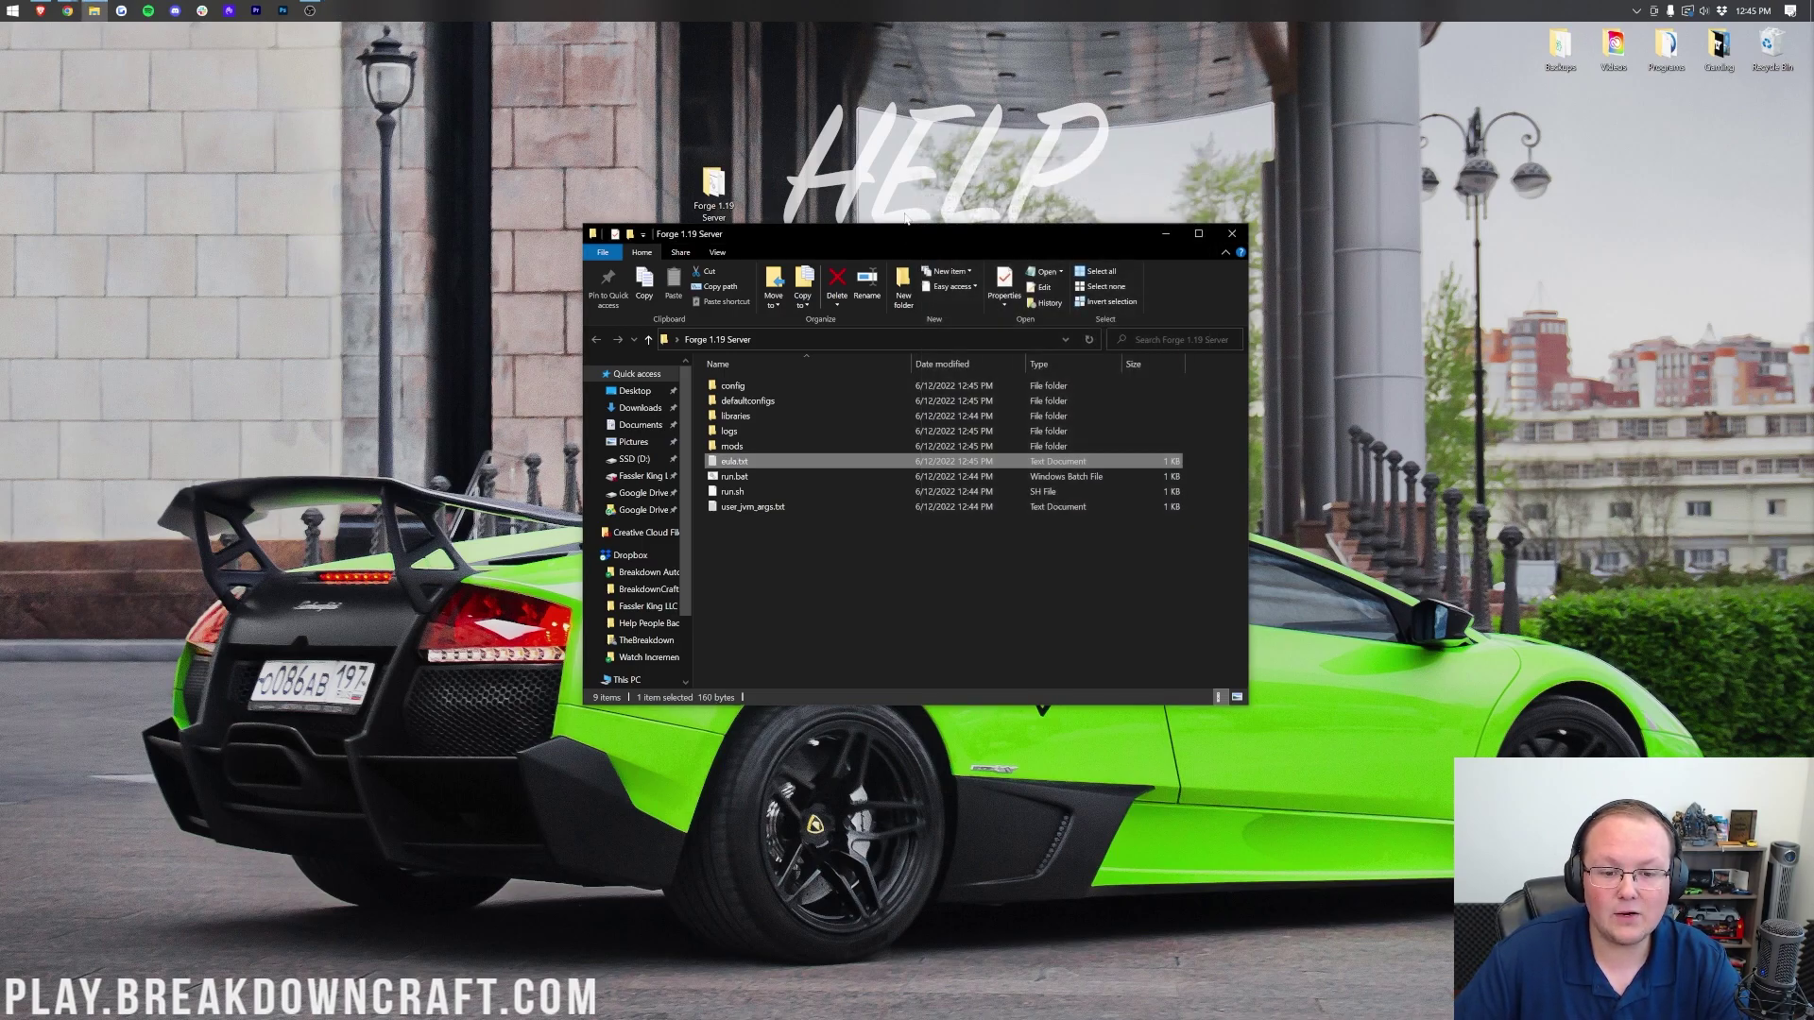
Step: Start the server with run.bat and arrange its window until the log reports Done (19.582s)
double_click(774, 478)
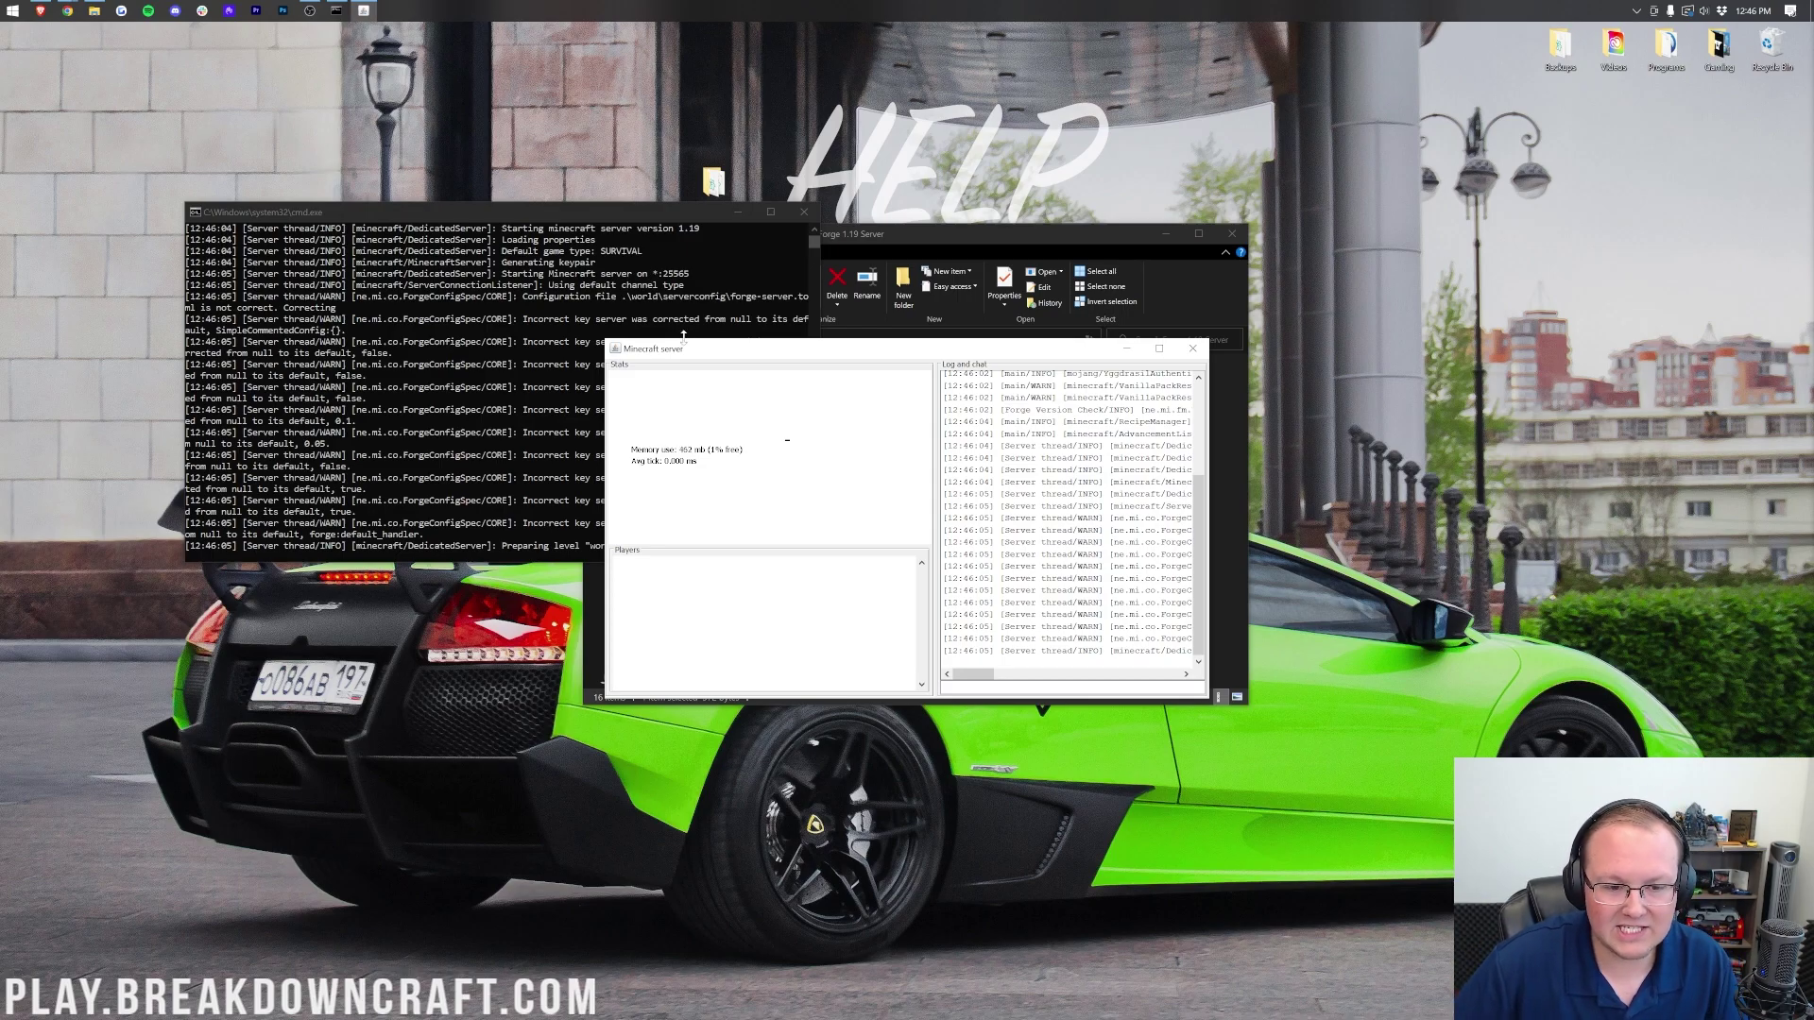
drag(685, 355, 249, 580)
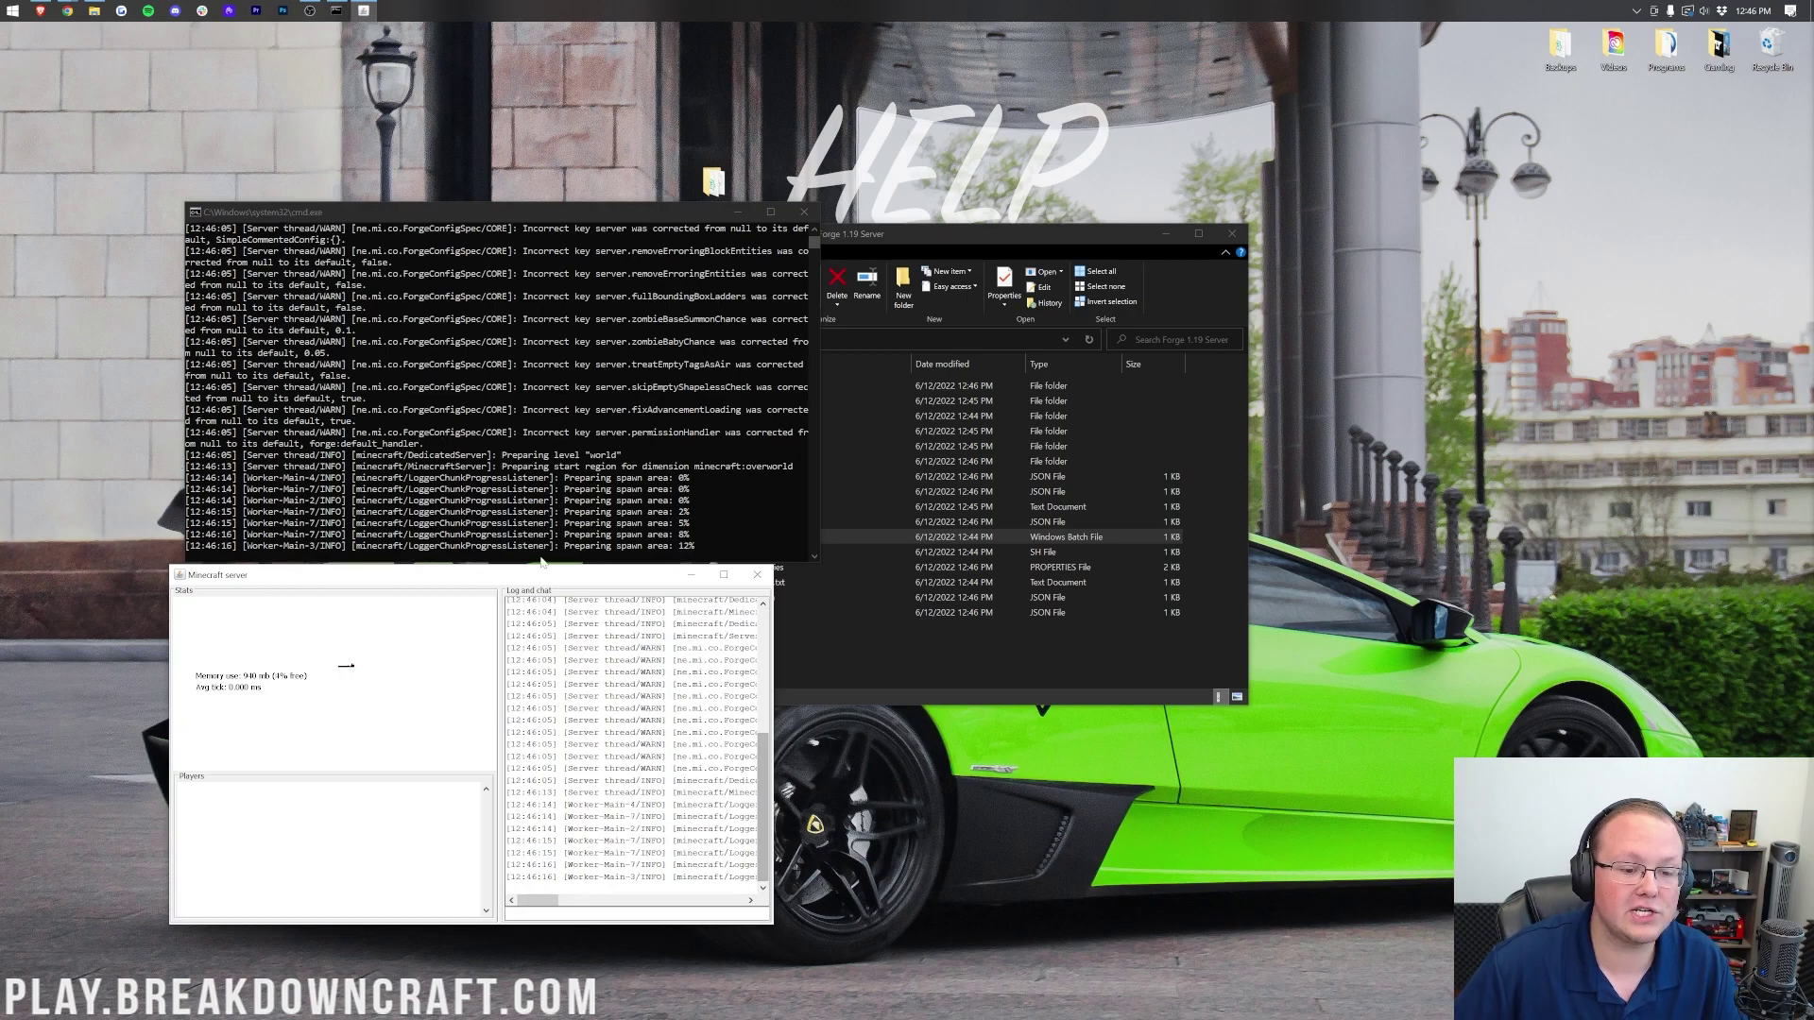
click(738, 212)
drag(608, 576, 589, 246)
drag(588, 240, 588, 231)
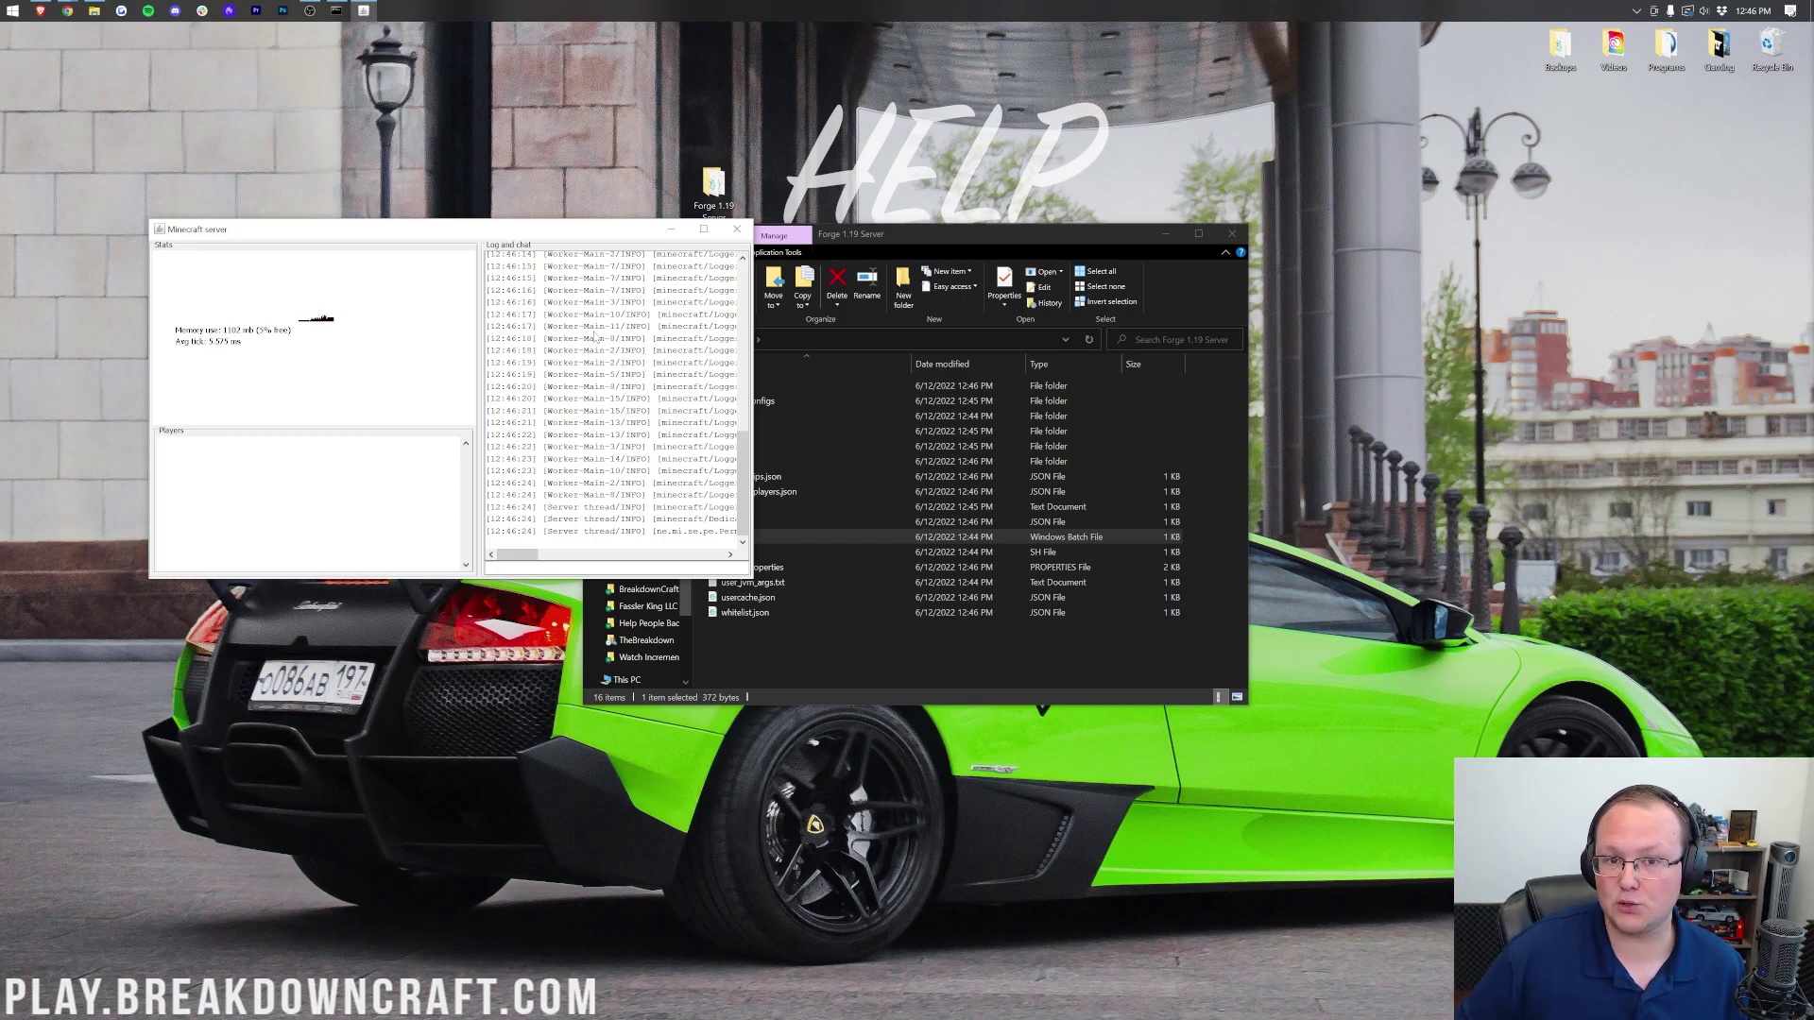
scroll(605, 472, right, 3)
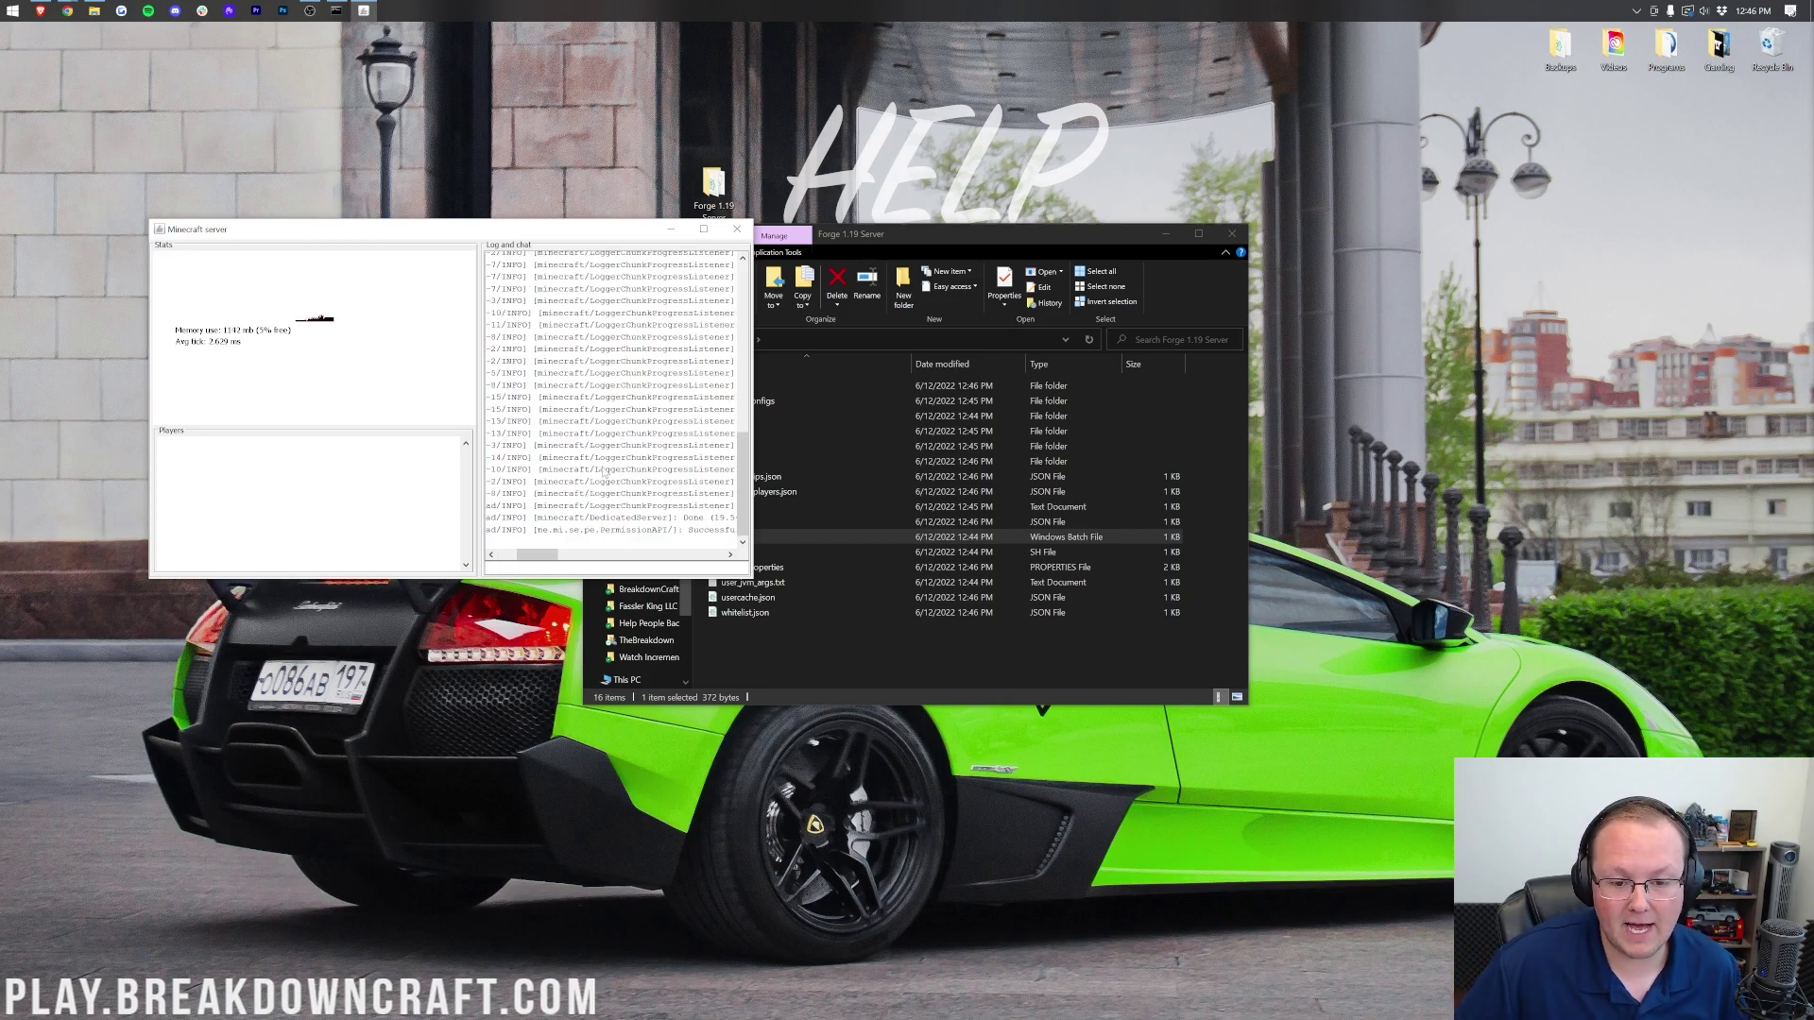
drag(567, 555, 580, 554)
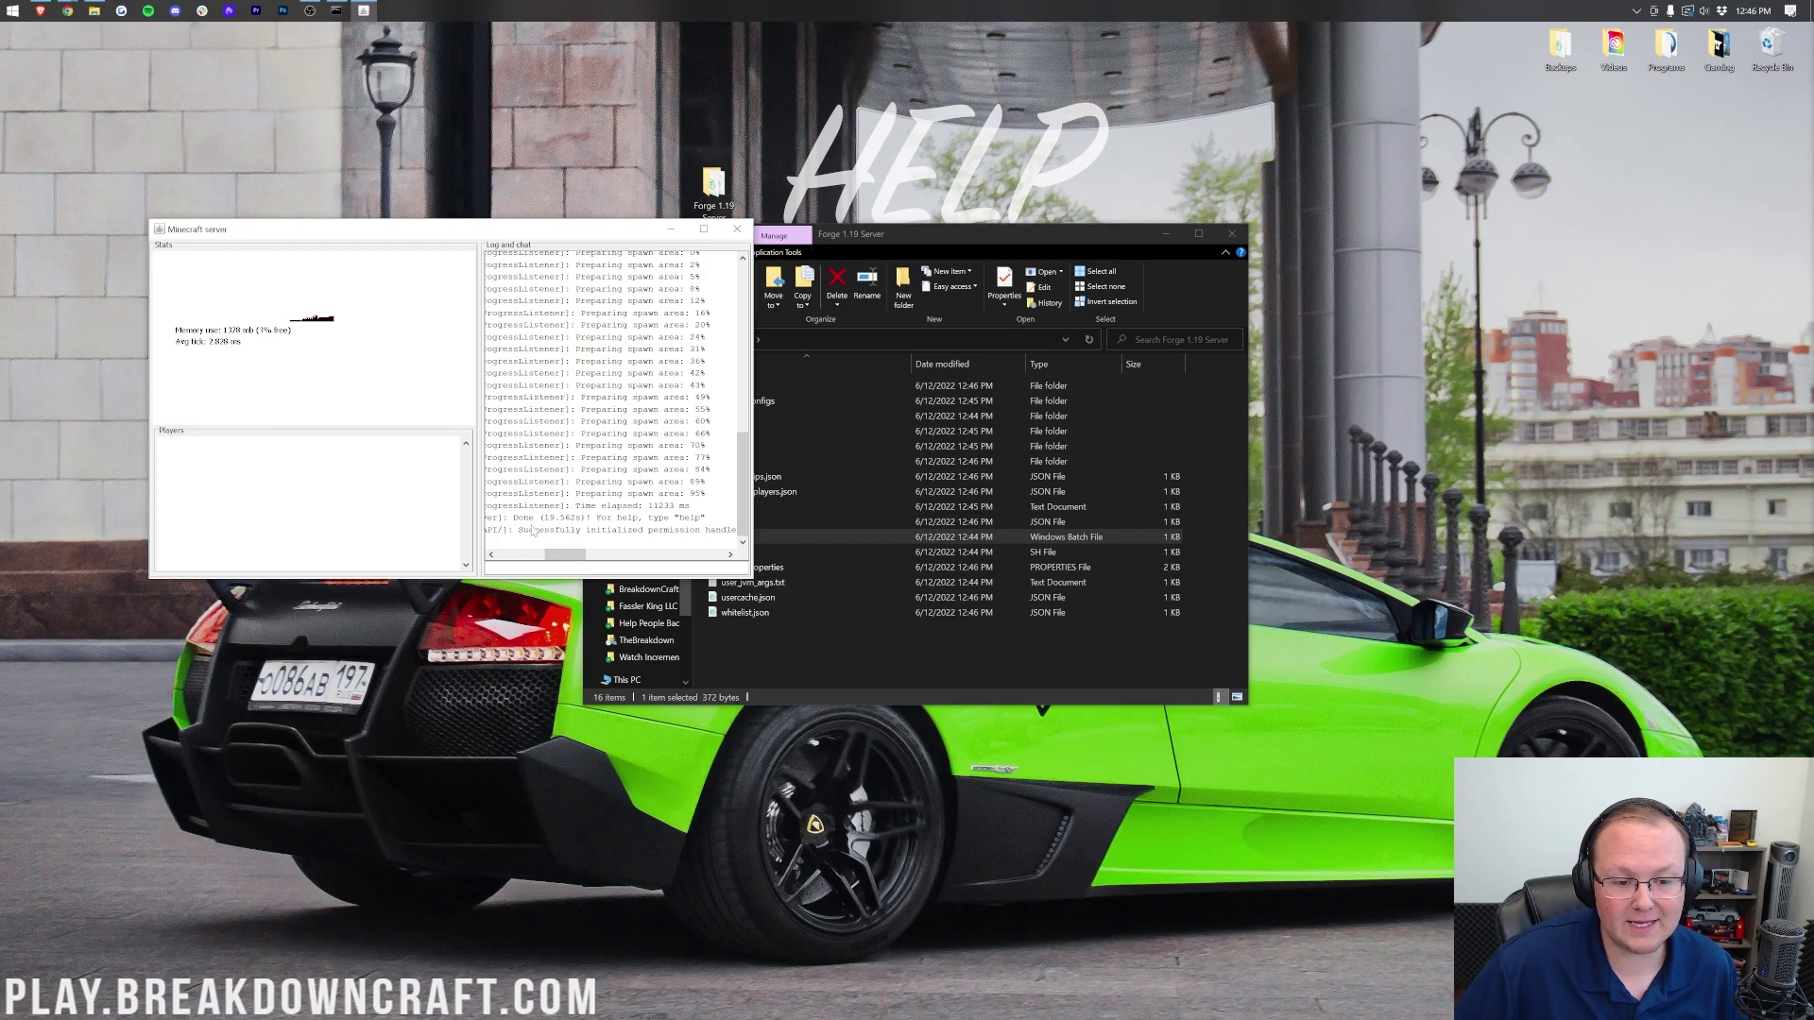
scroll(548, 525, left, 1)
drag(569, 554, 531, 554)
click(12, 11)
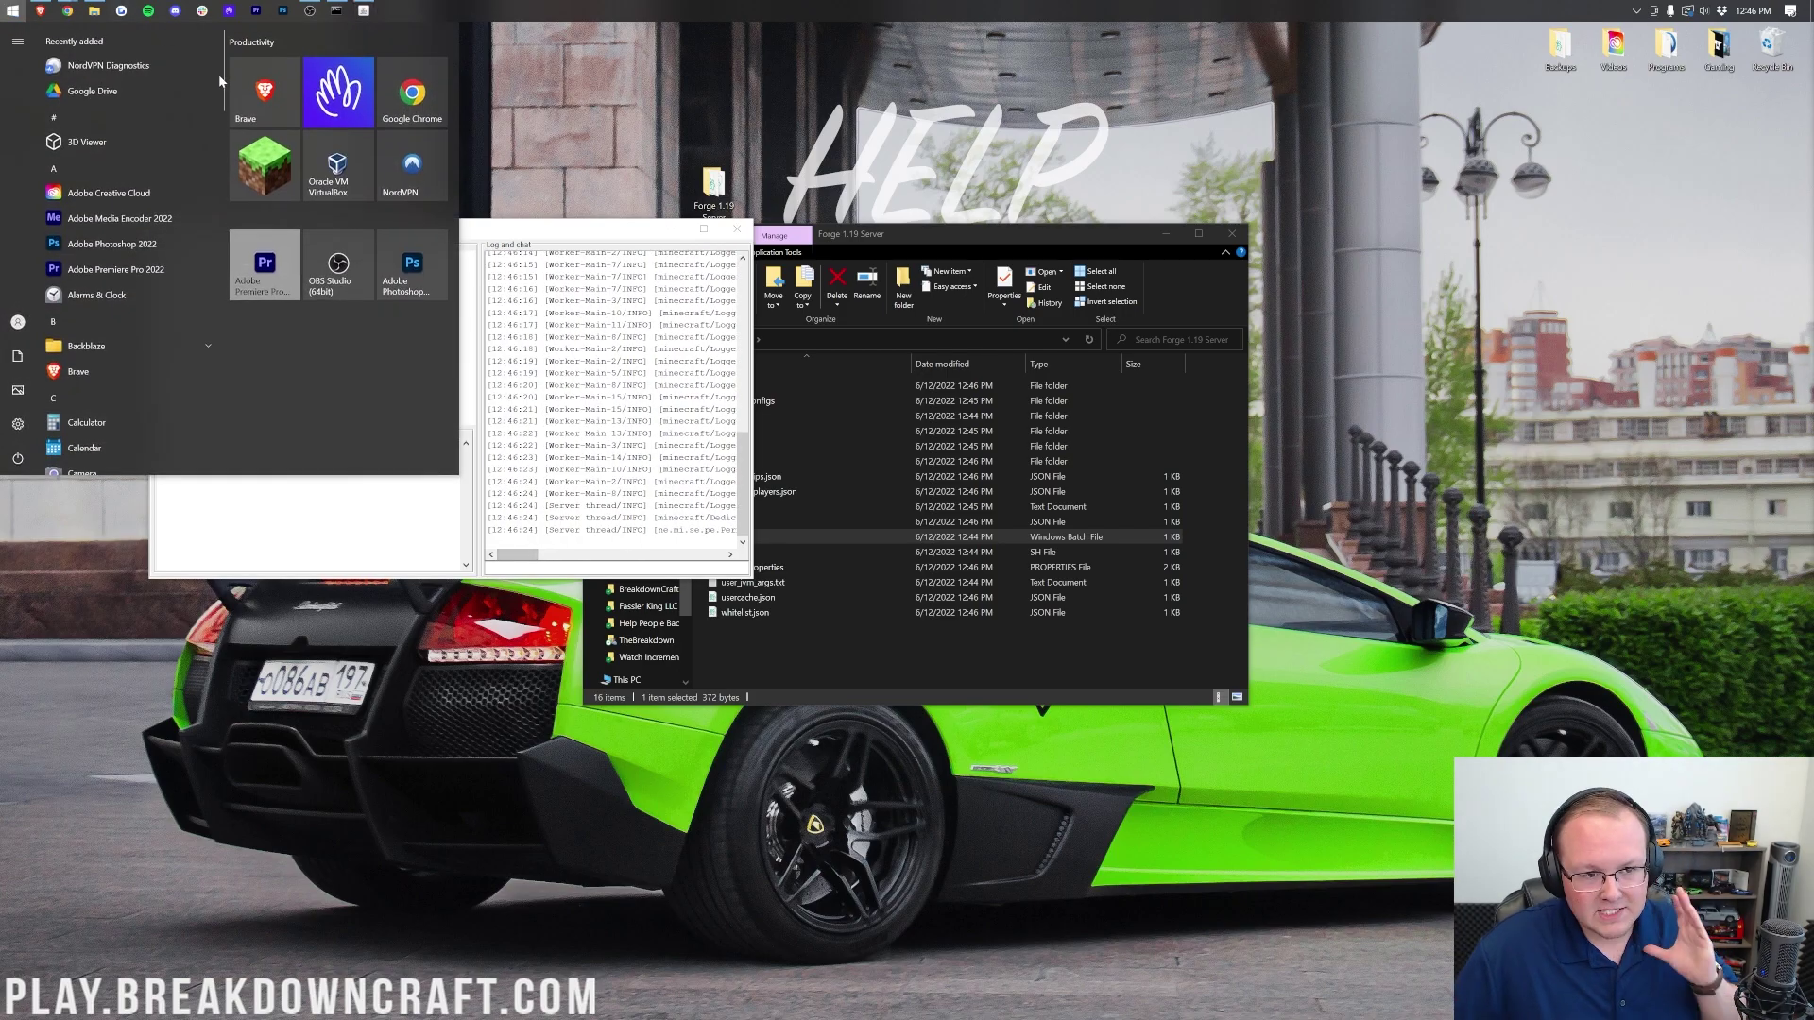
Step: Play the forge installation from Minecraft Launcher, accepting the modified-installation warning
click(235, 153)
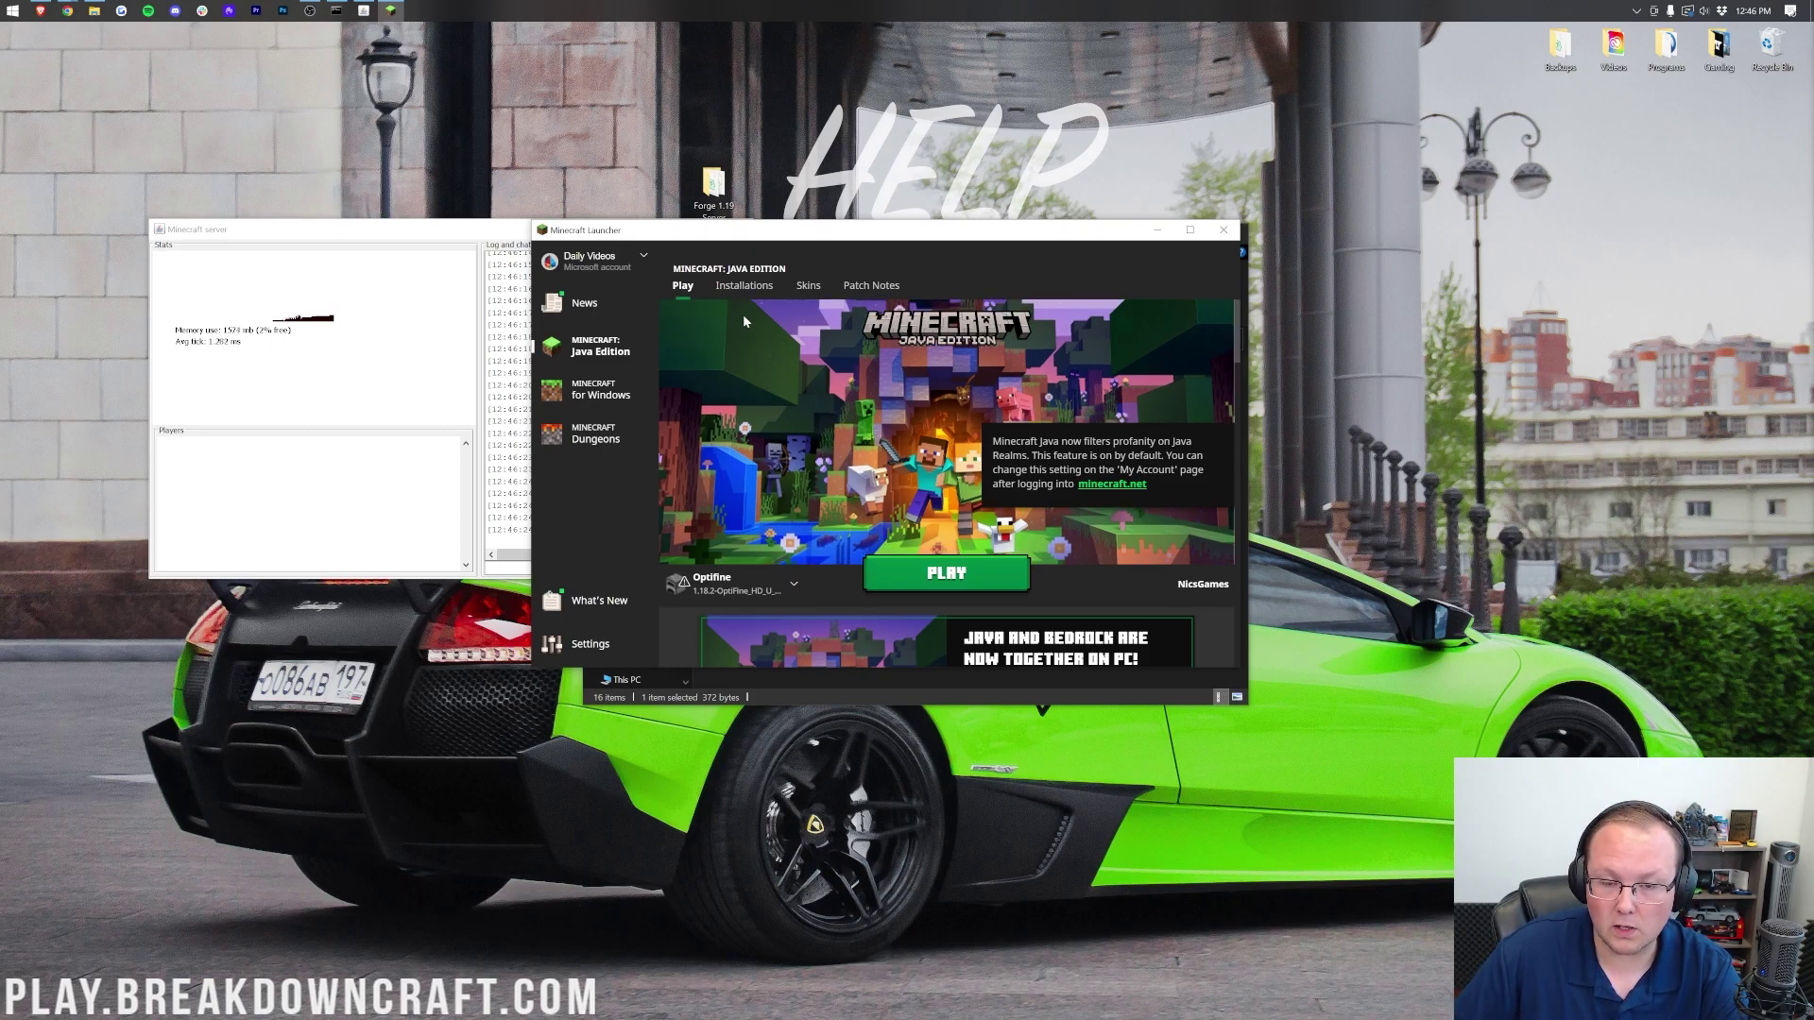
click(790, 588)
click(728, 449)
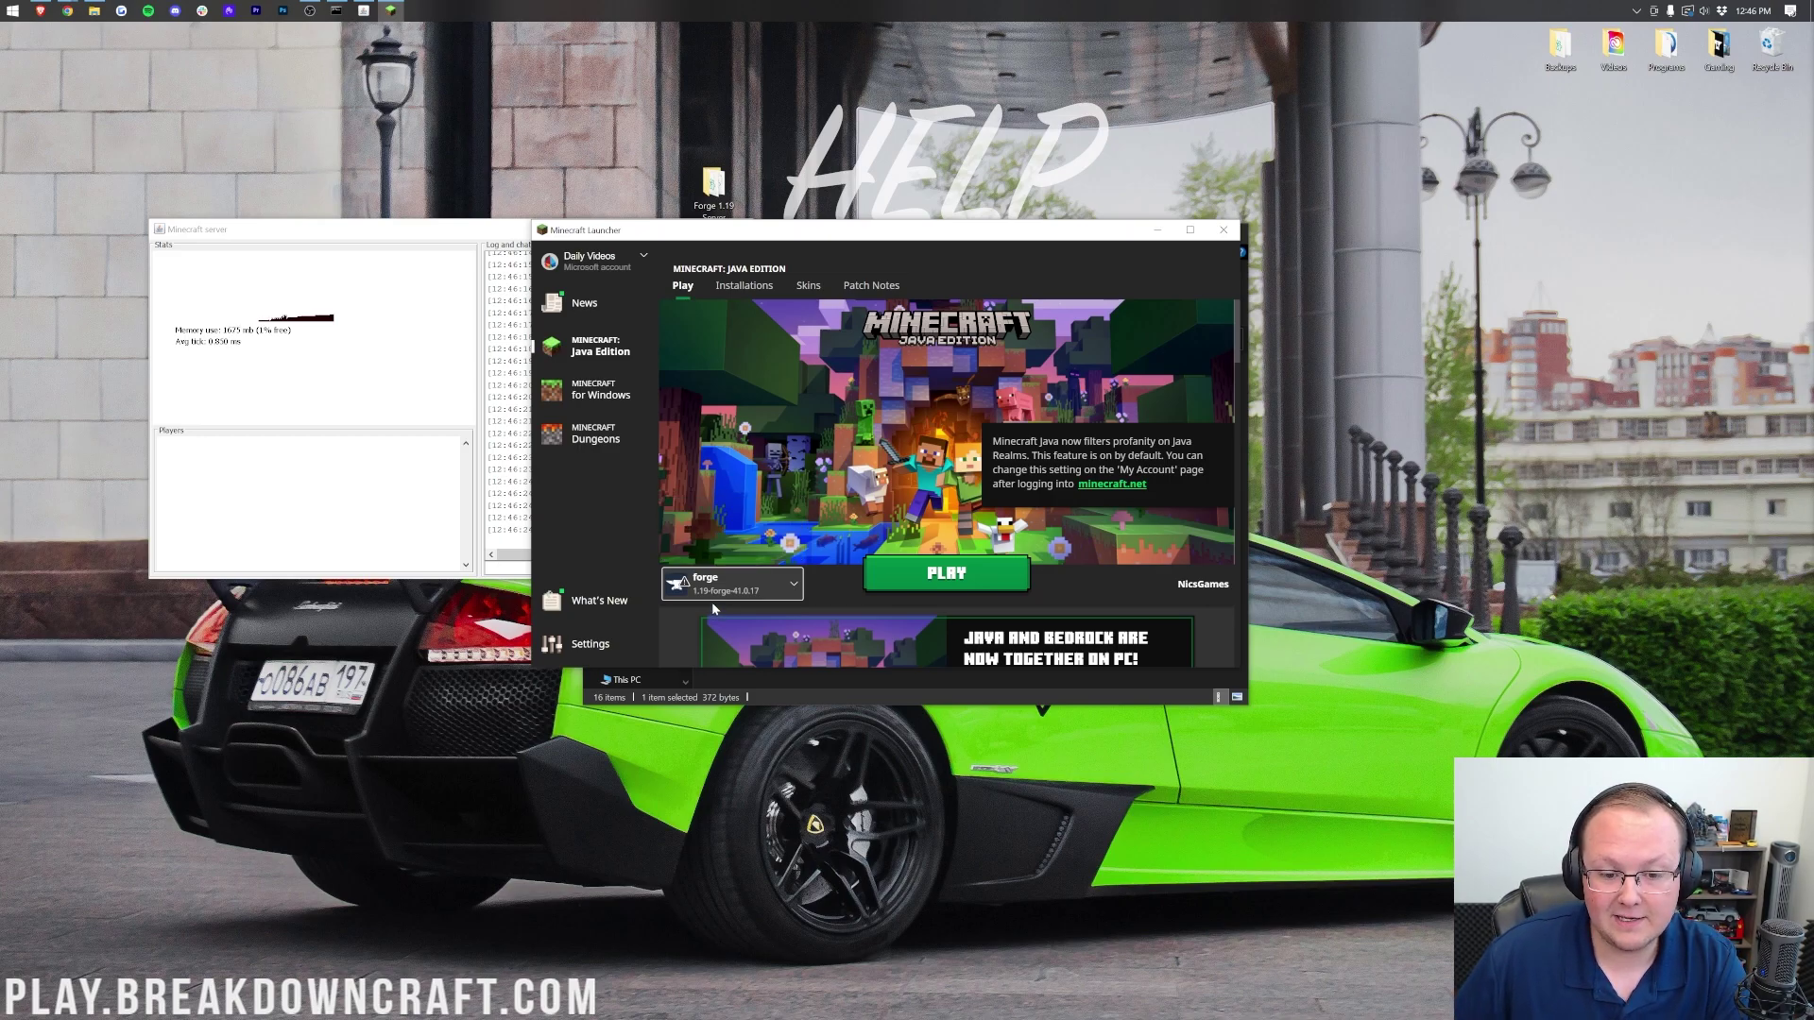
click(935, 571)
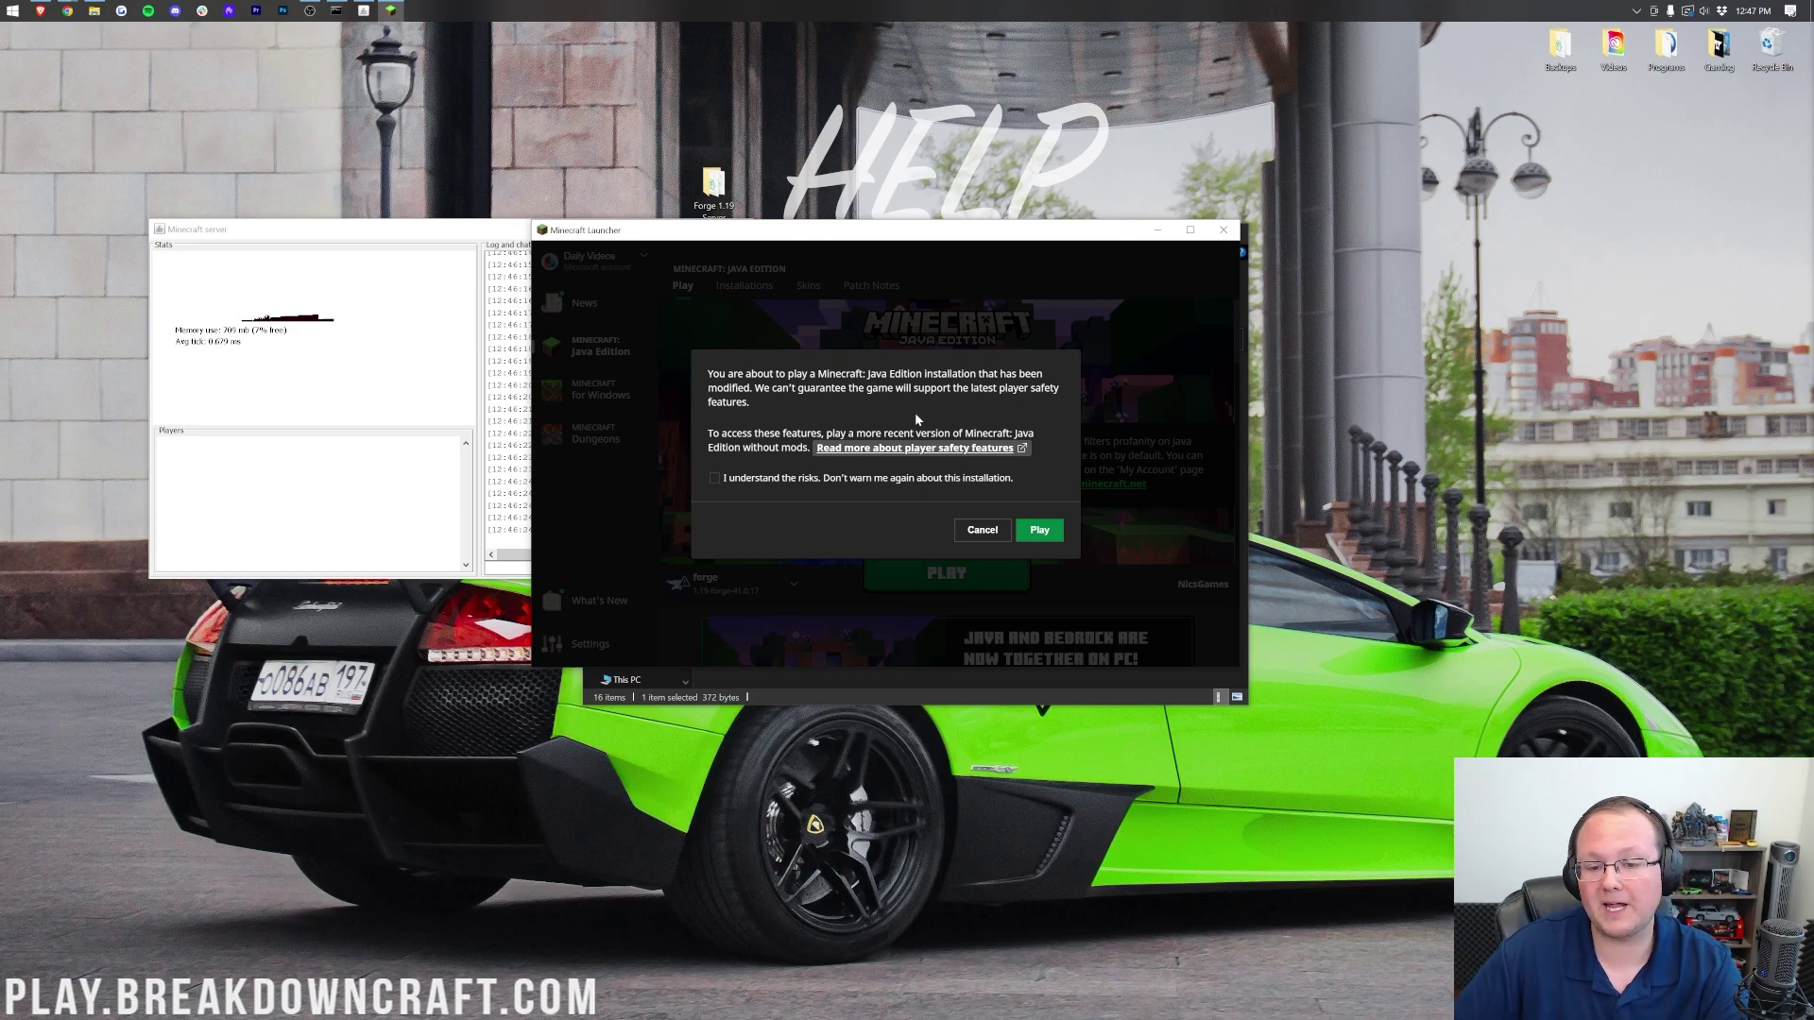
click(1045, 532)
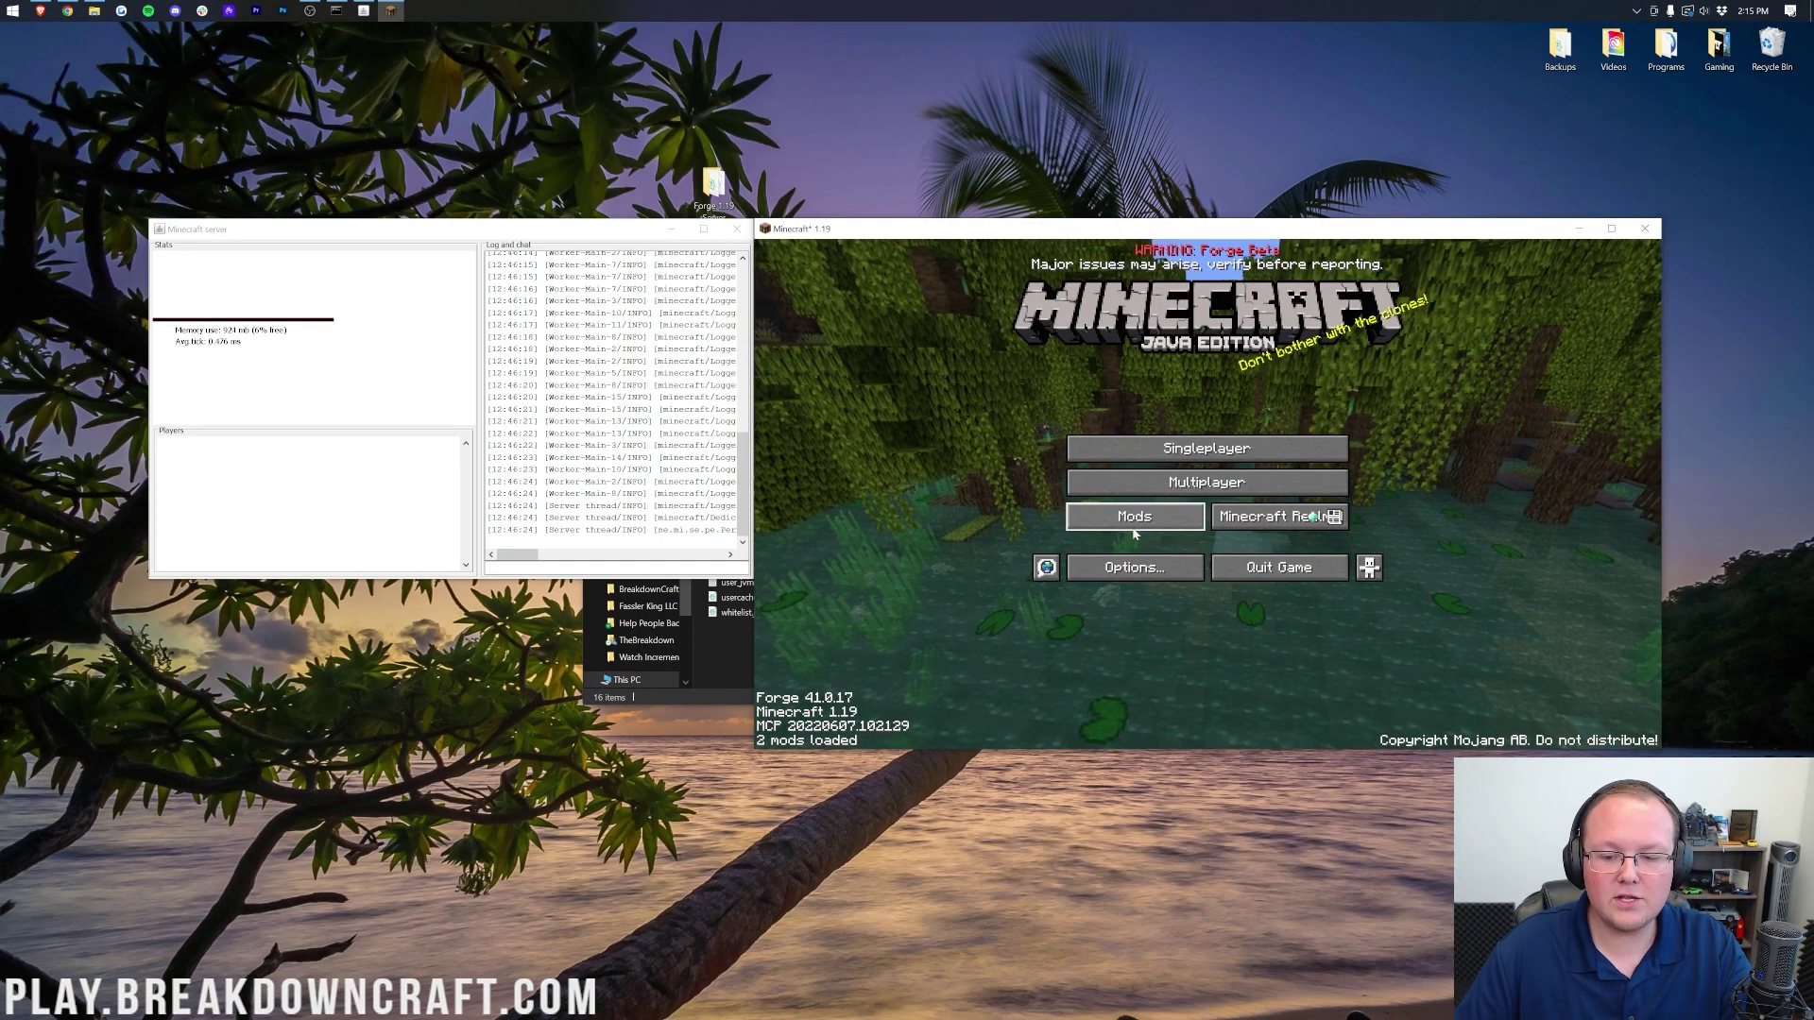
Step: Join the server through Multiplayer Direct Connection using the address localhost
click(1148, 484)
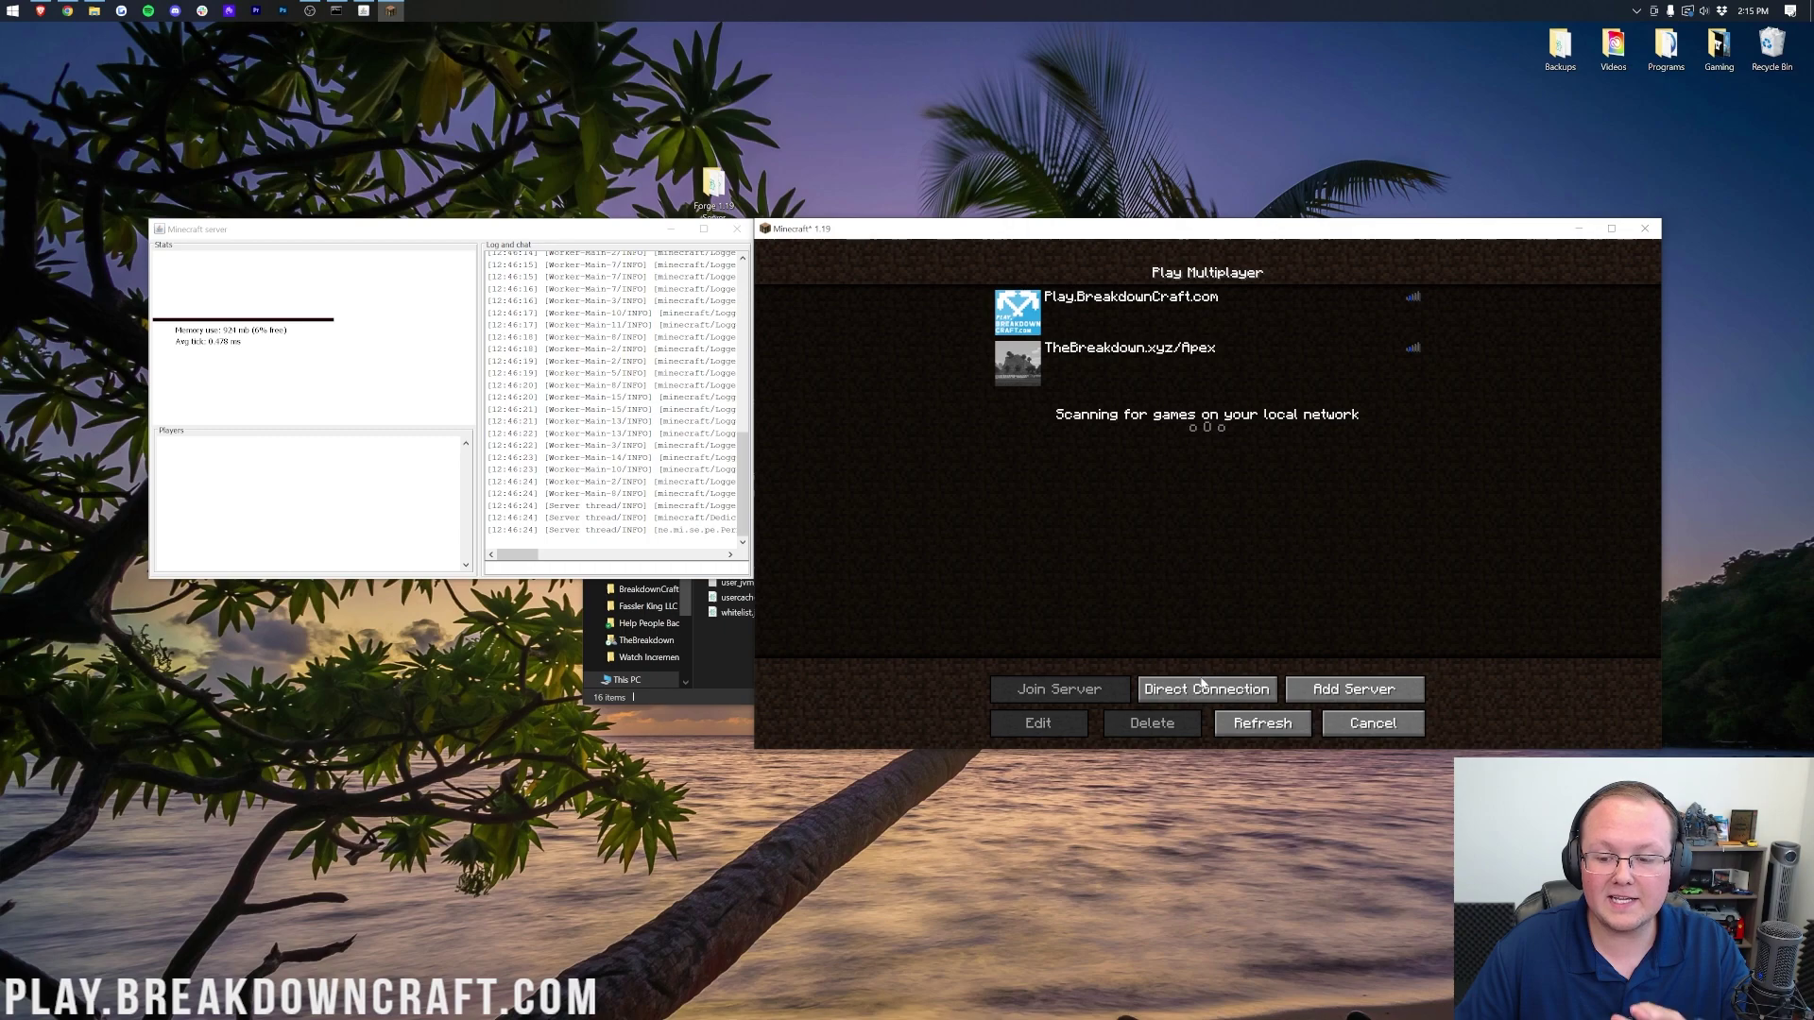
click(1203, 682)
click(1168, 431)
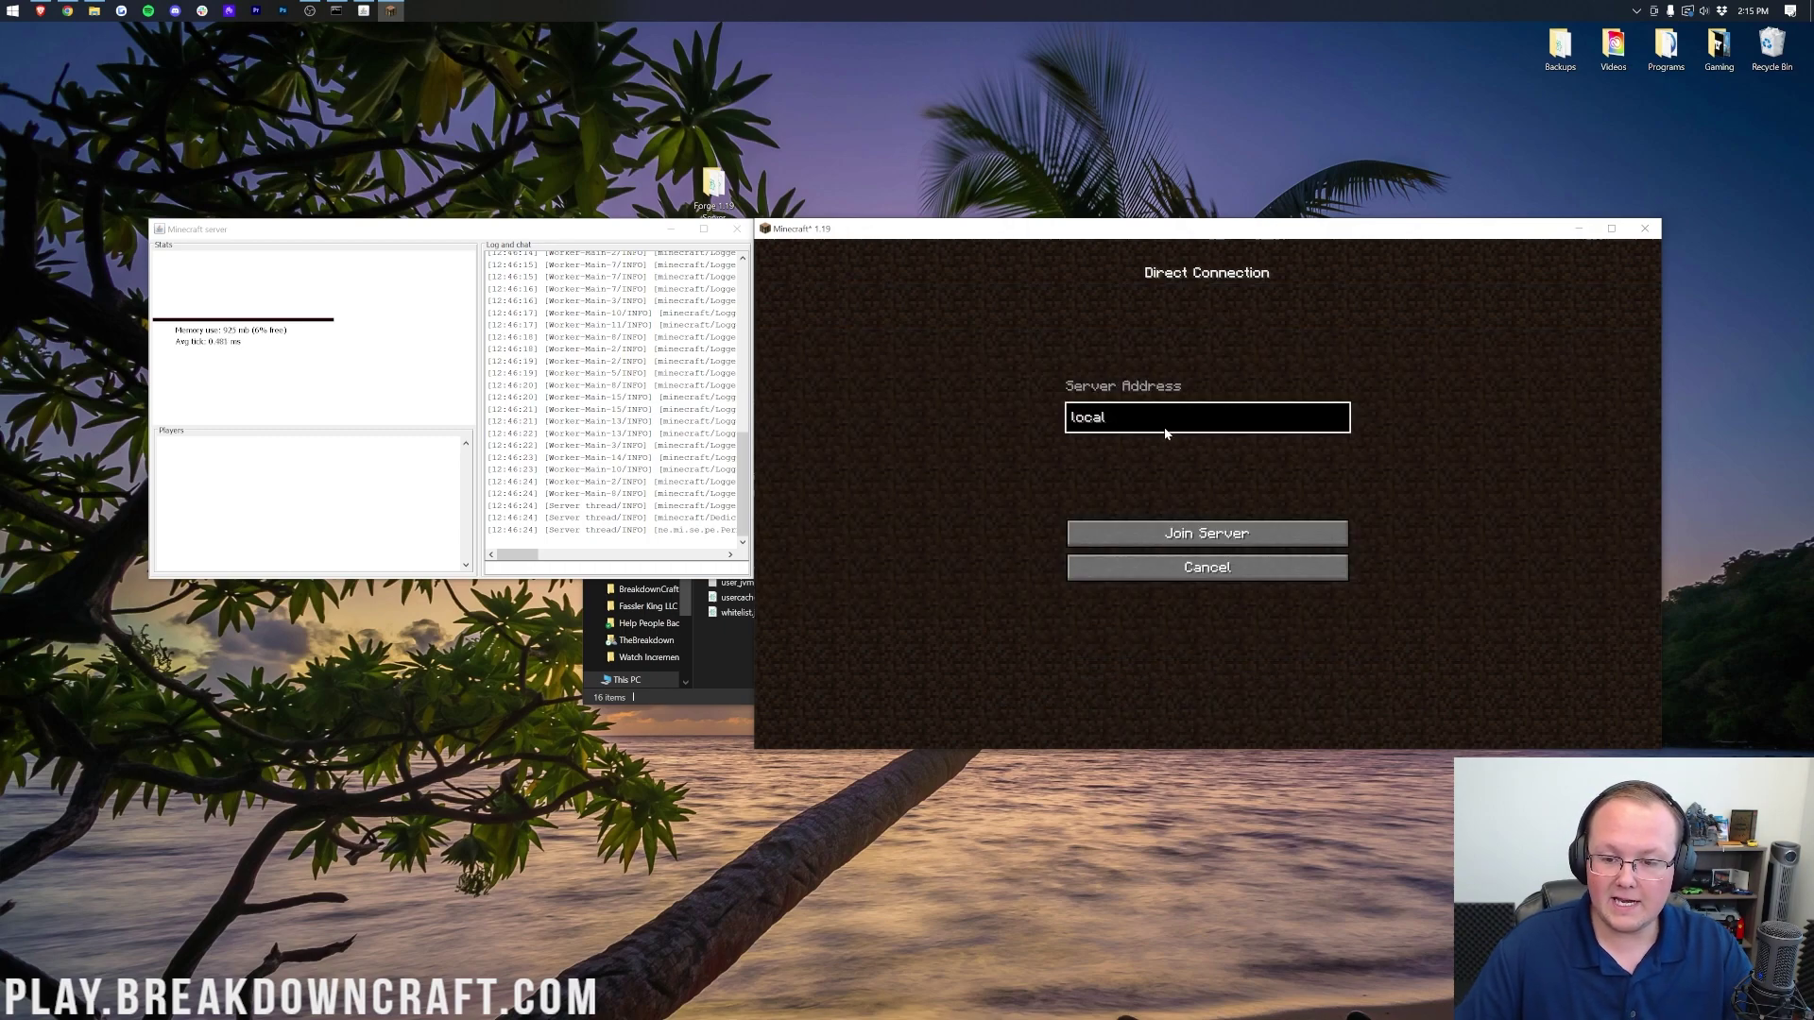
key(BackSpace)
key(BackSpace)
key(BackSpace)
key(BackSpace)
key(BackSpace)
text(l)
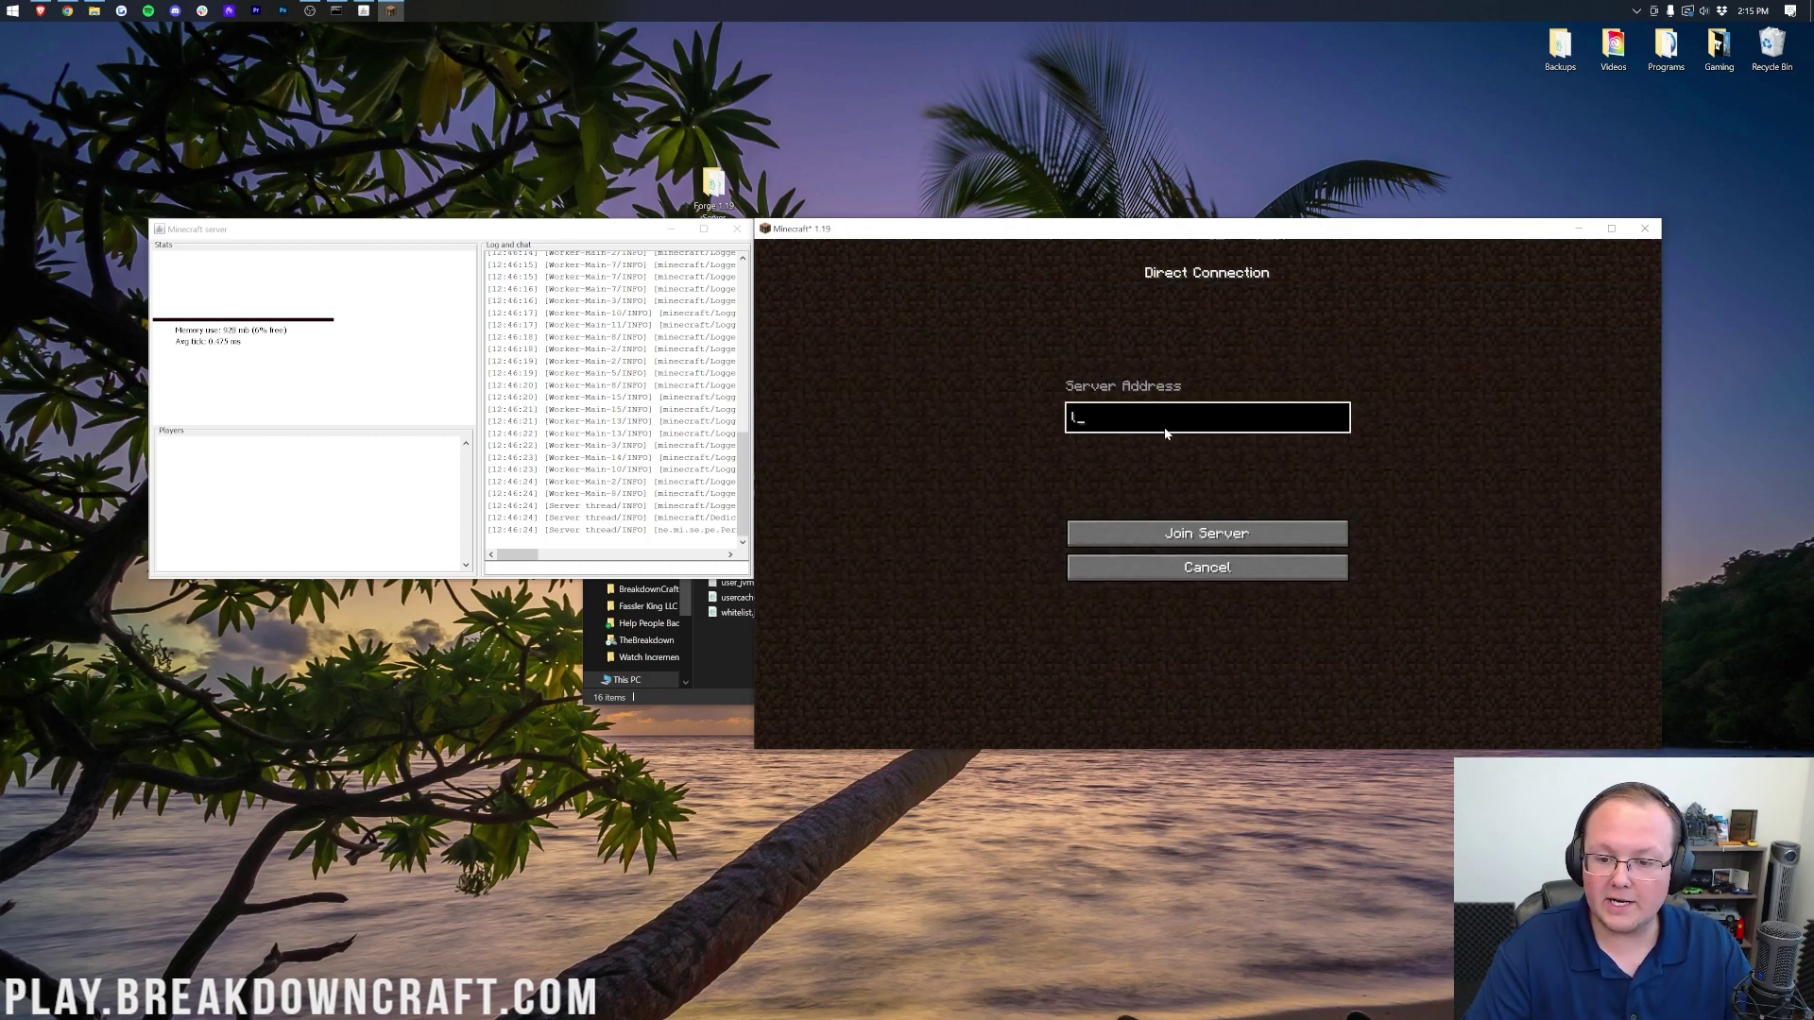
text(ocalhost)
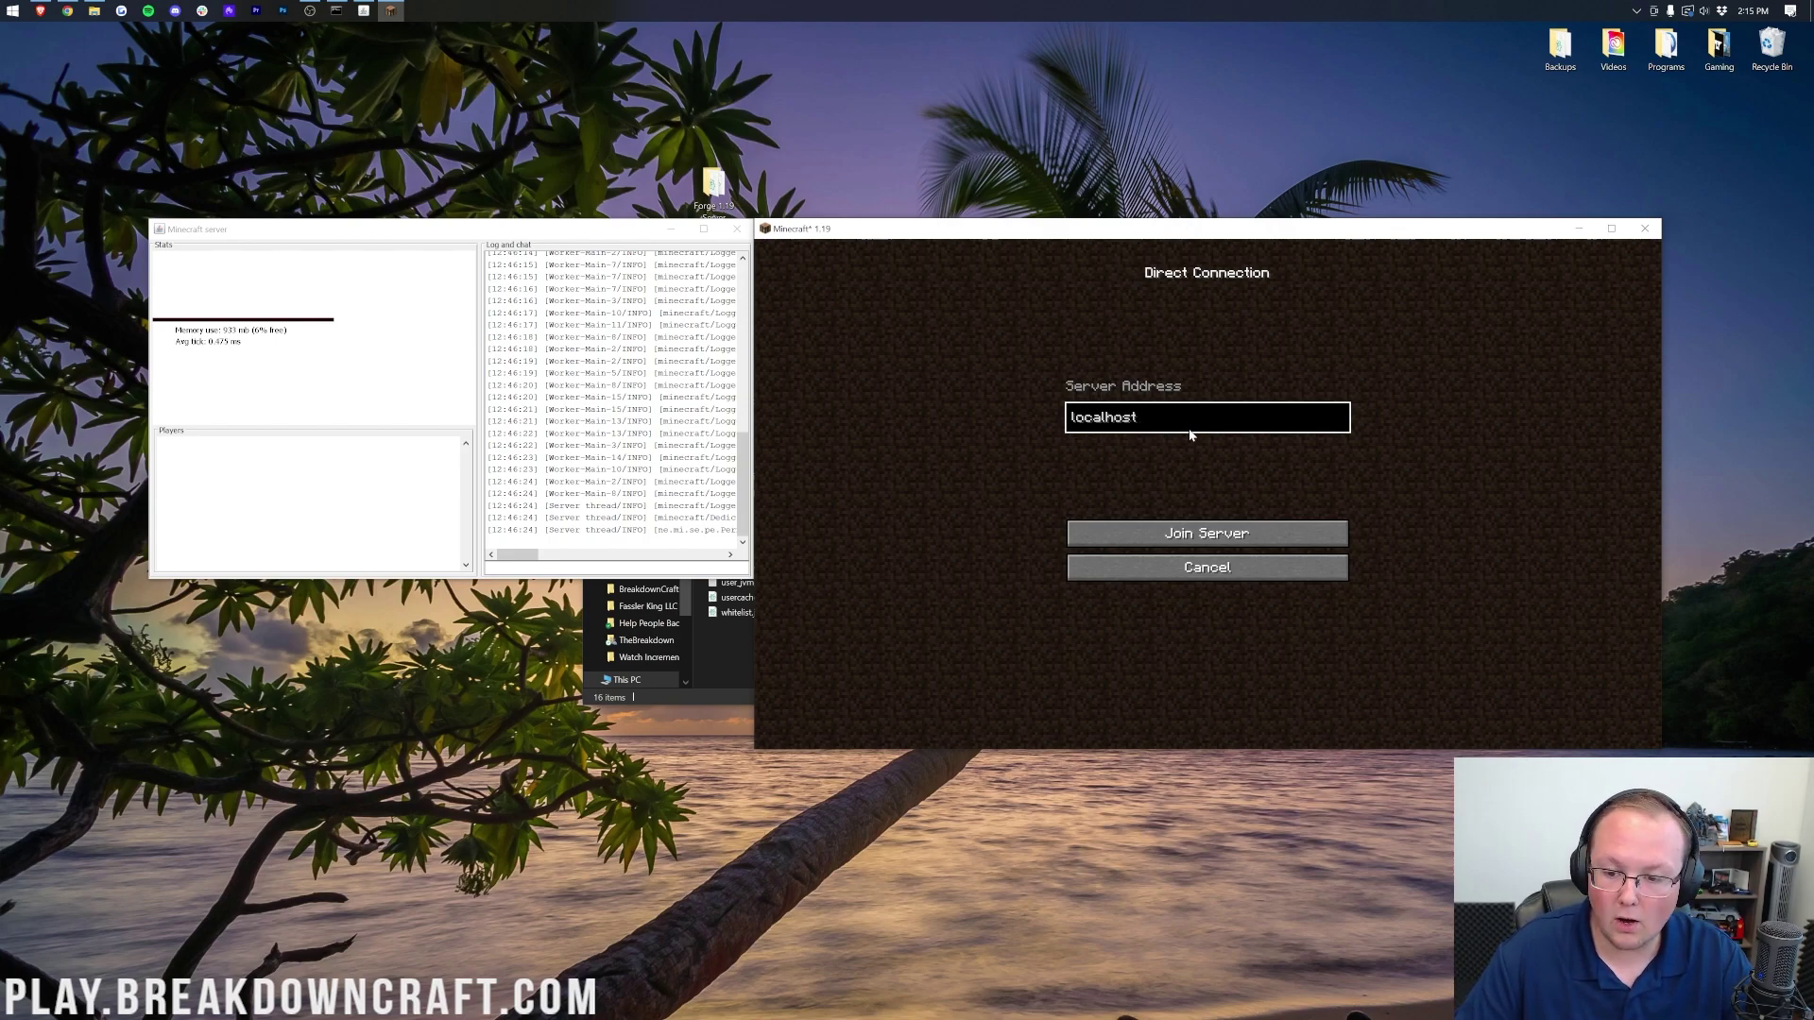
click(1205, 533)
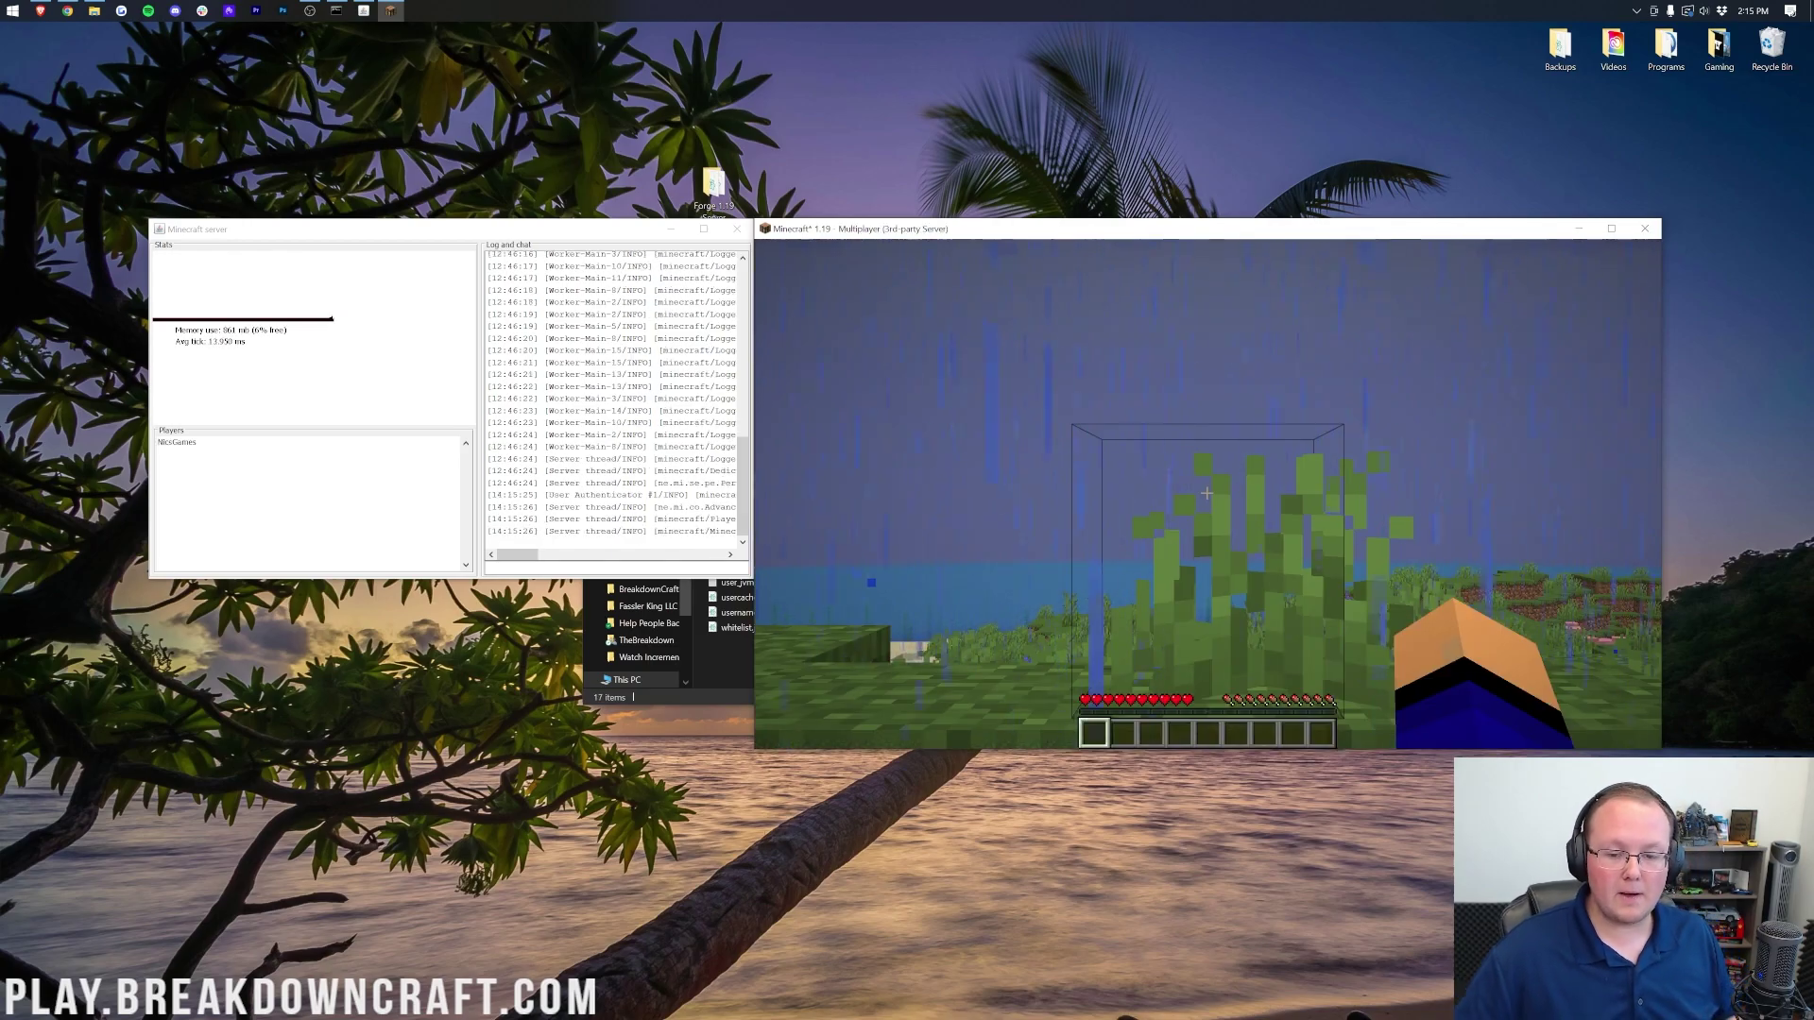
Step: Pause briefly, return to the game and mine the grass block in front
key(Escape)
click(1146, 491)
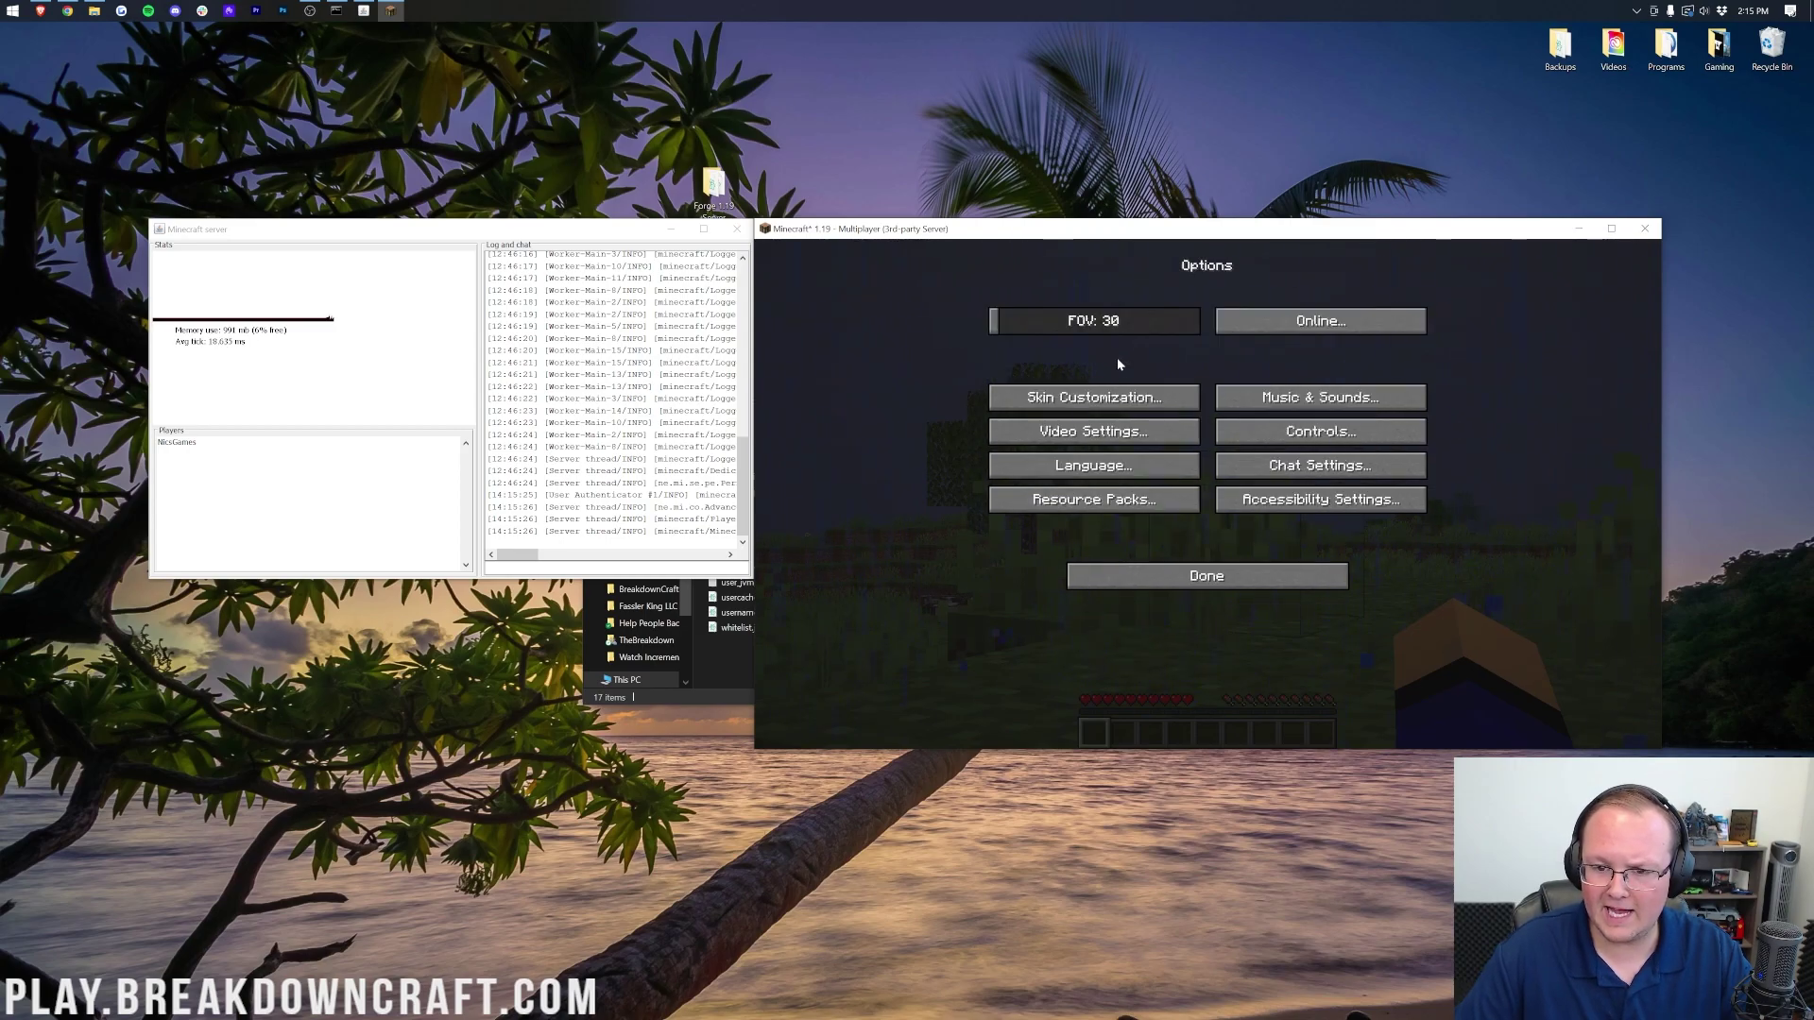
key(Escape)
key(Escape)
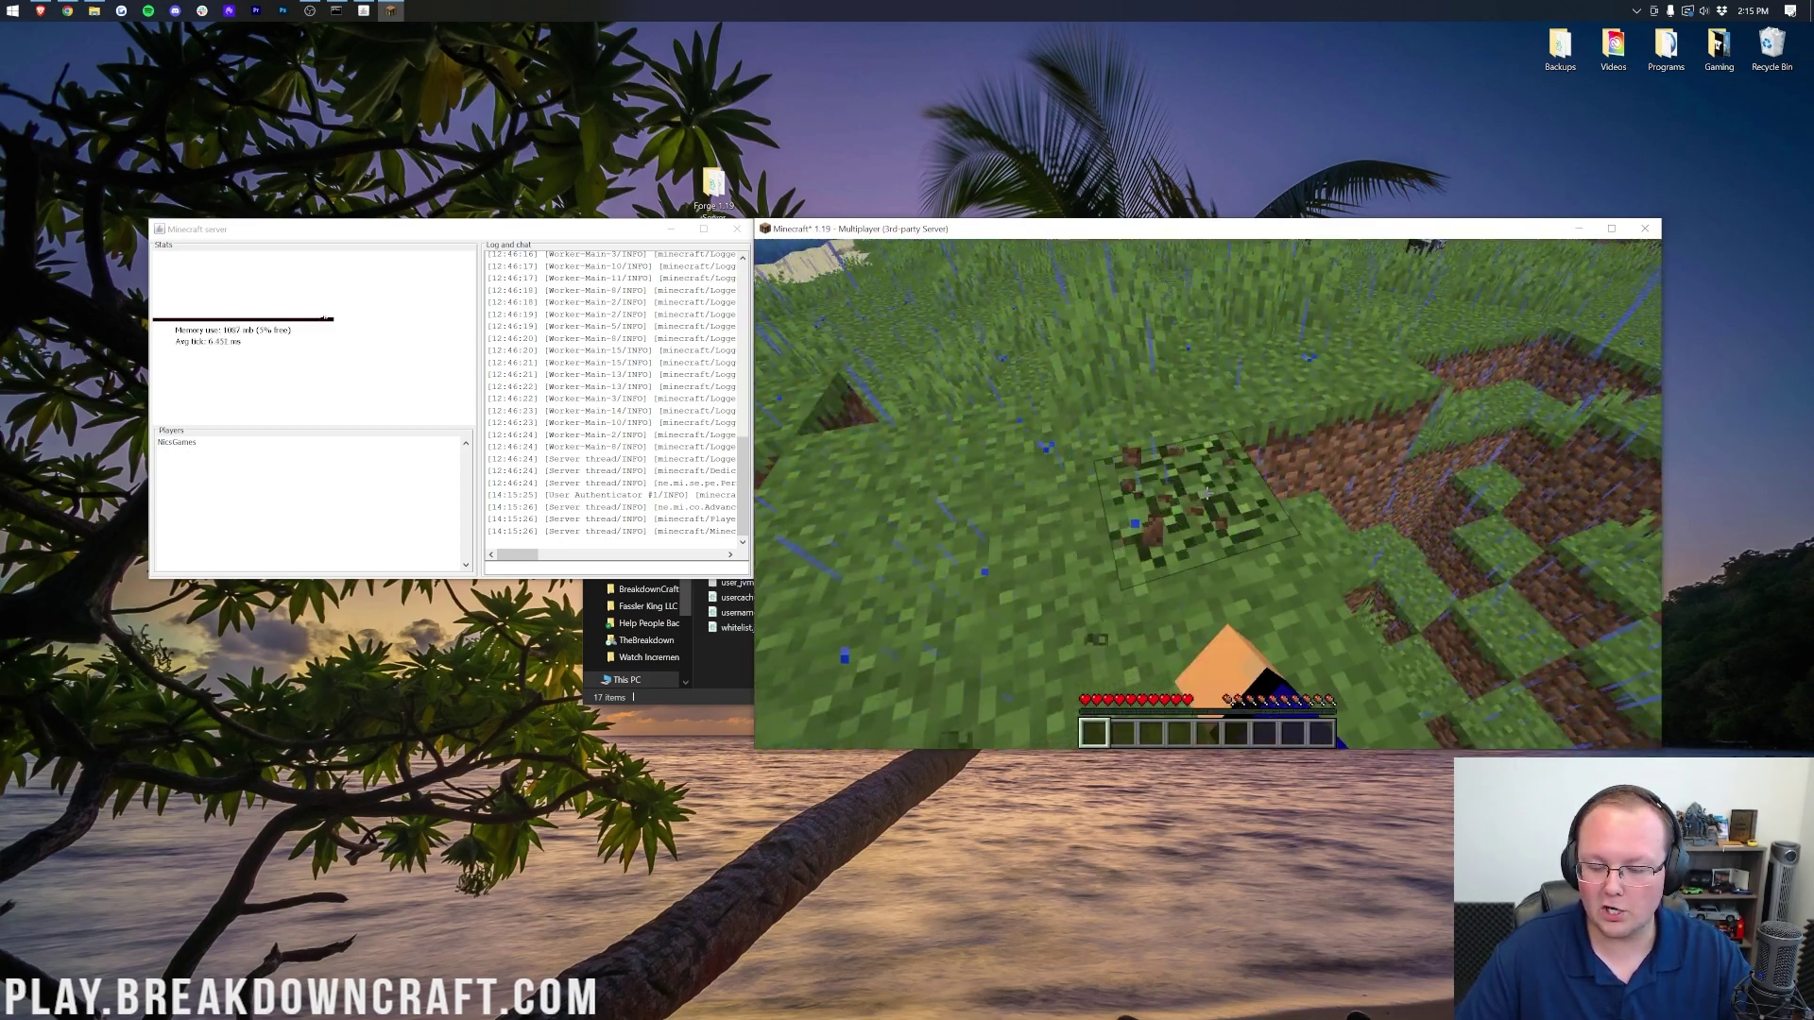
click(1206, 493)
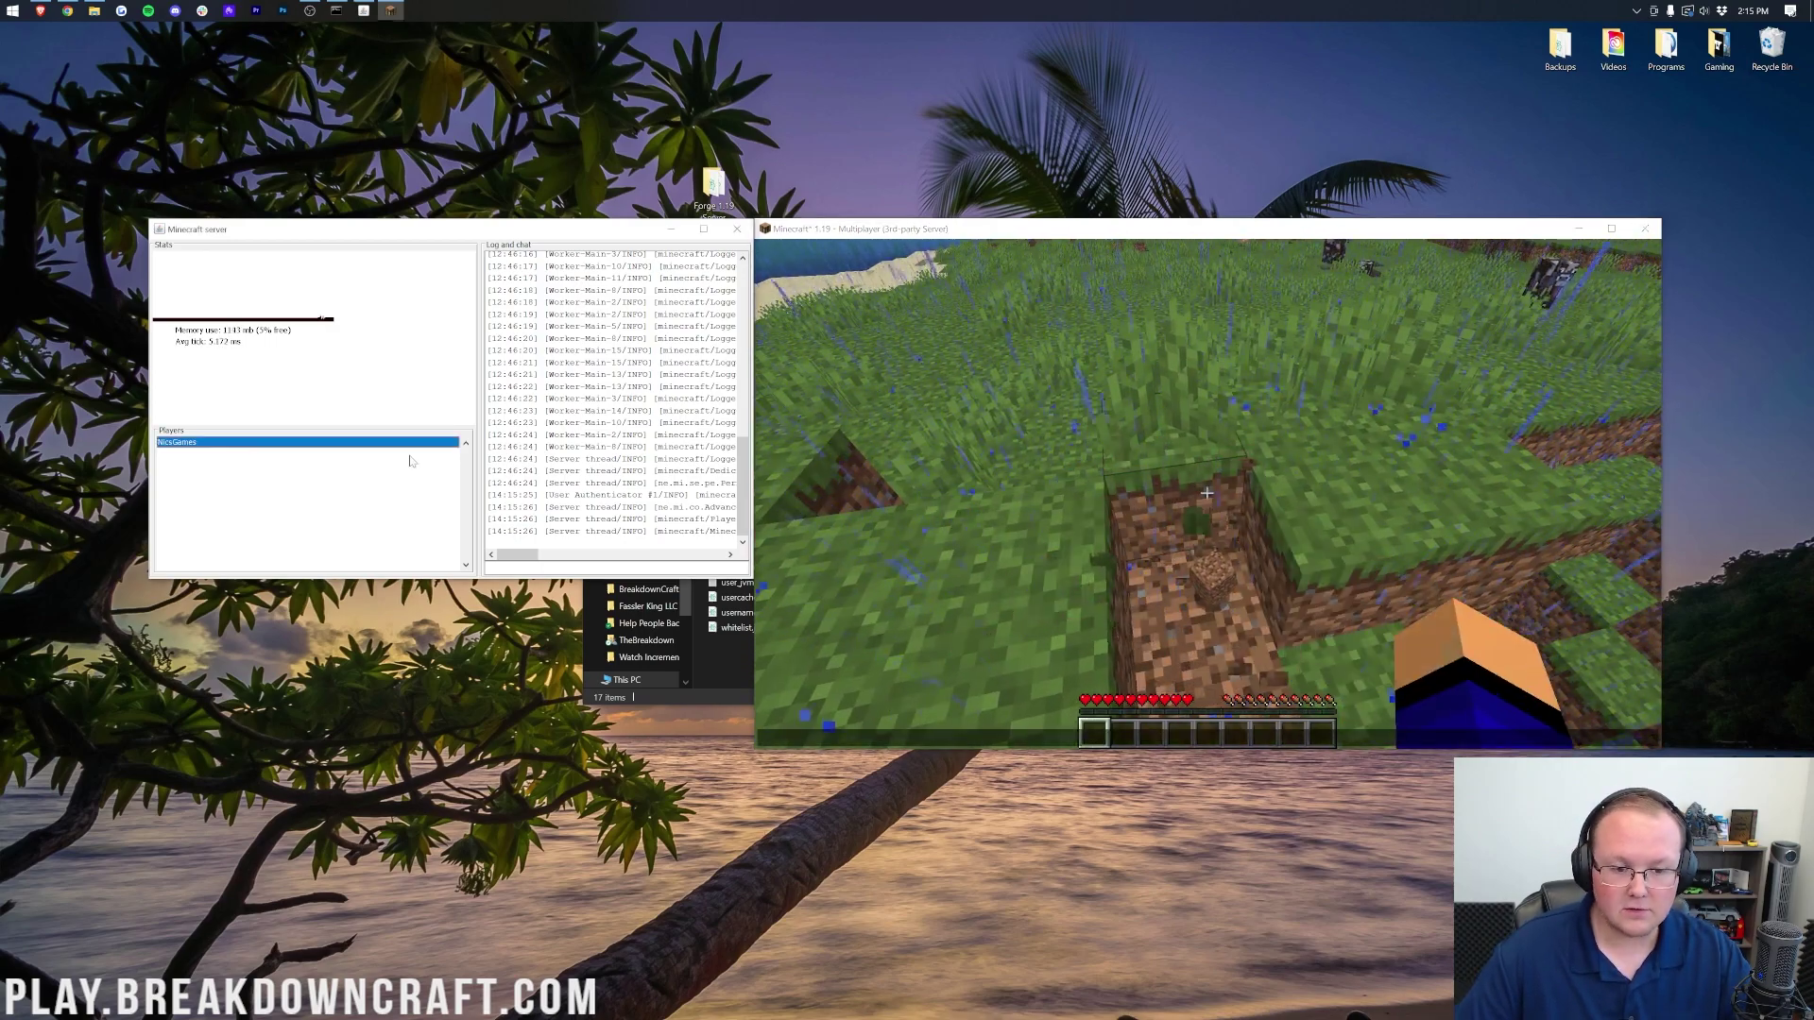
Step: Make your player an operator from the server console, then run /gamemode creative in chat
click(614, 568)
text(op)
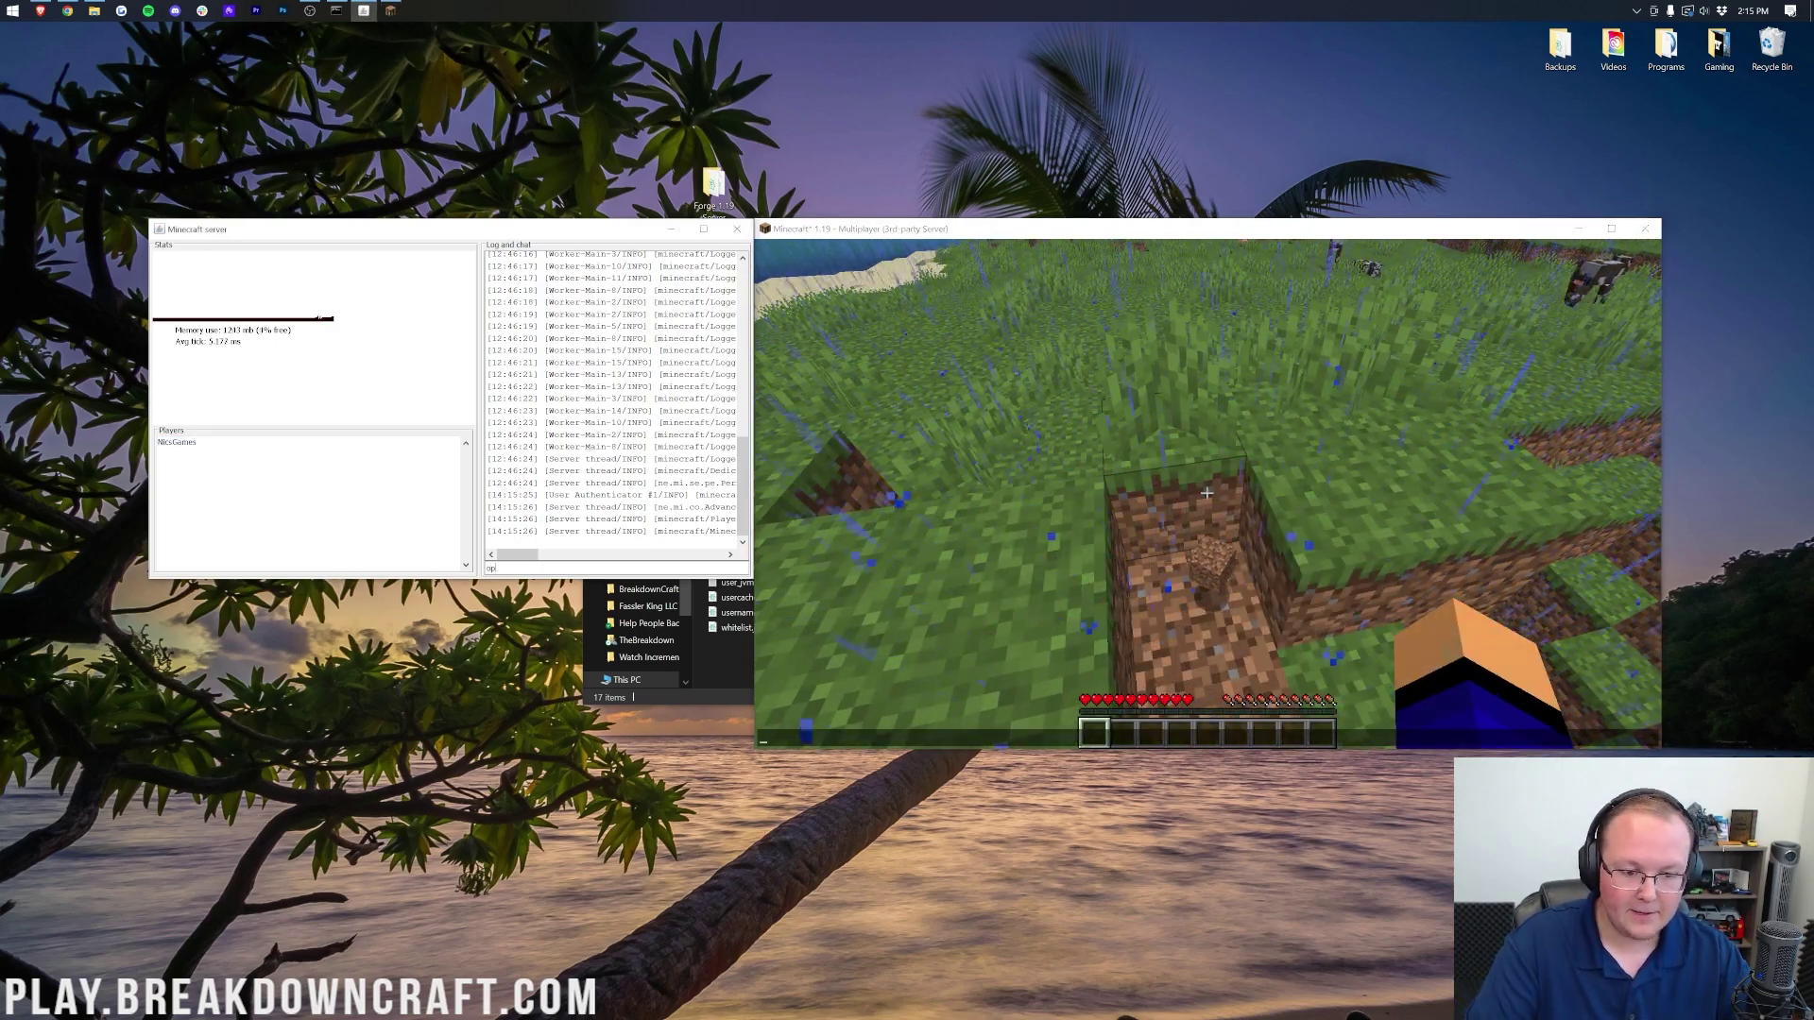
text( NicsGames)
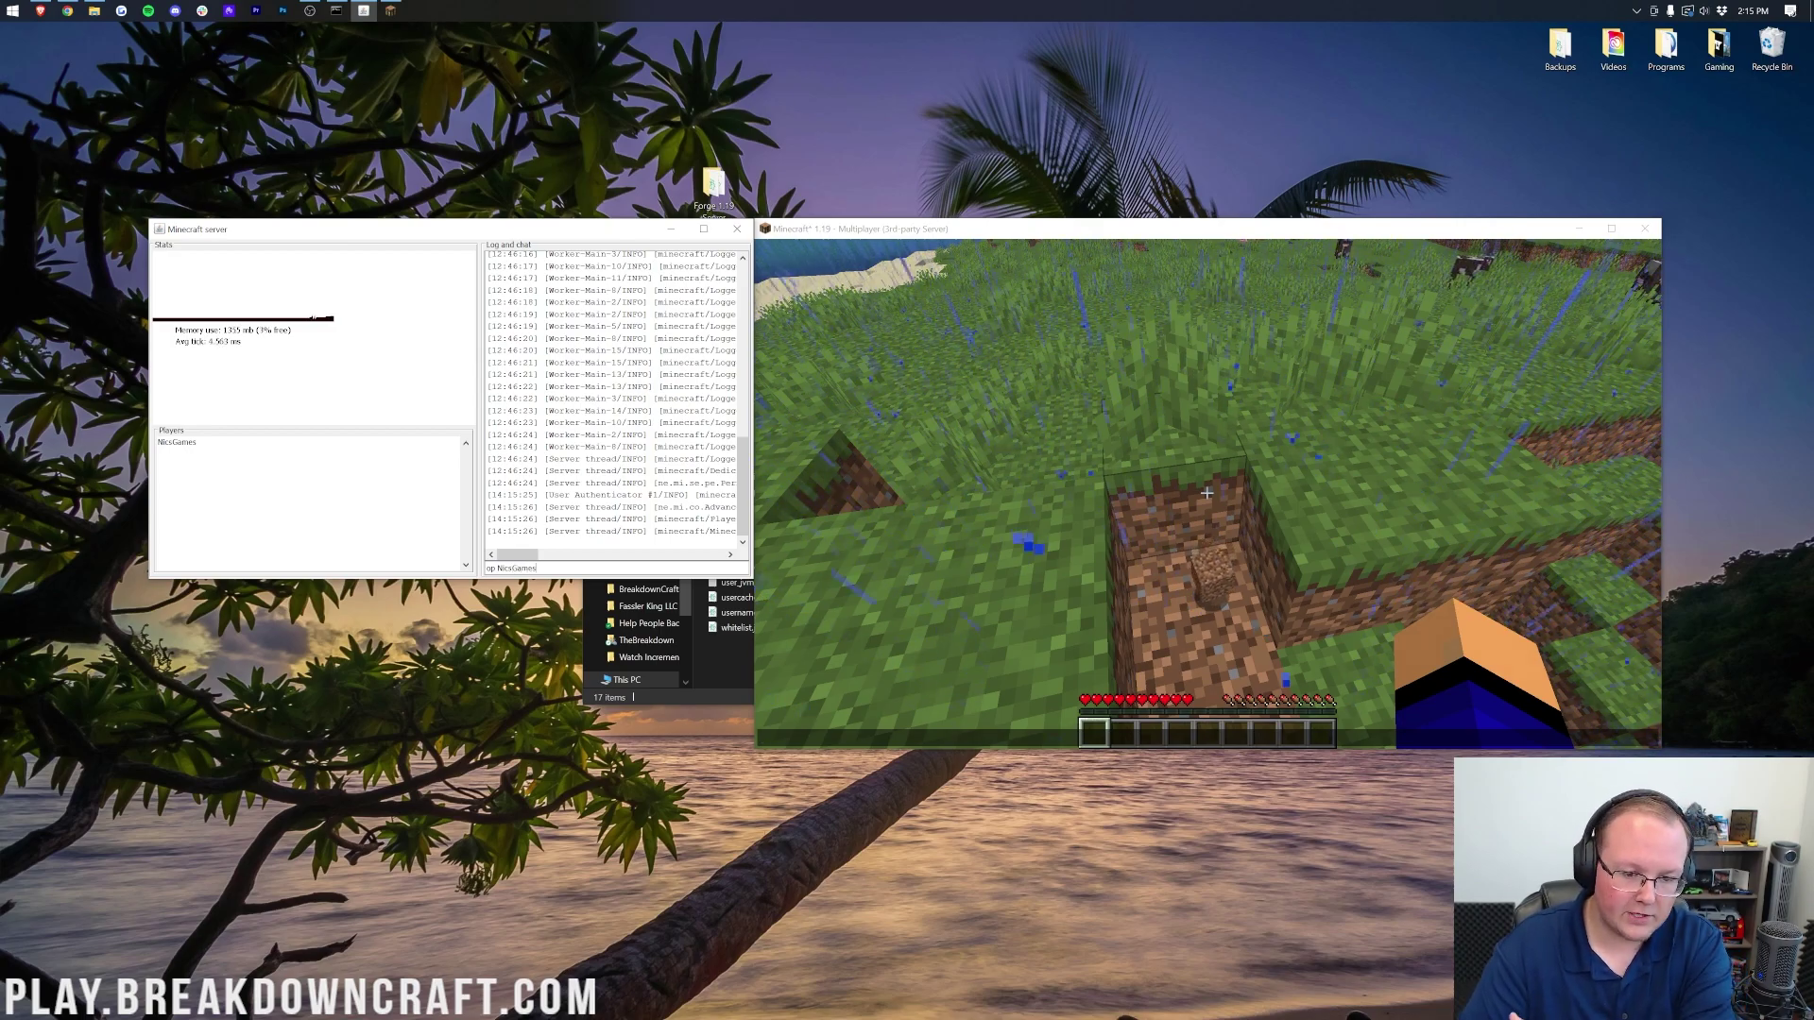
key(Return)
click(1121, 651)
text(/gamemode creative)
key(Return)
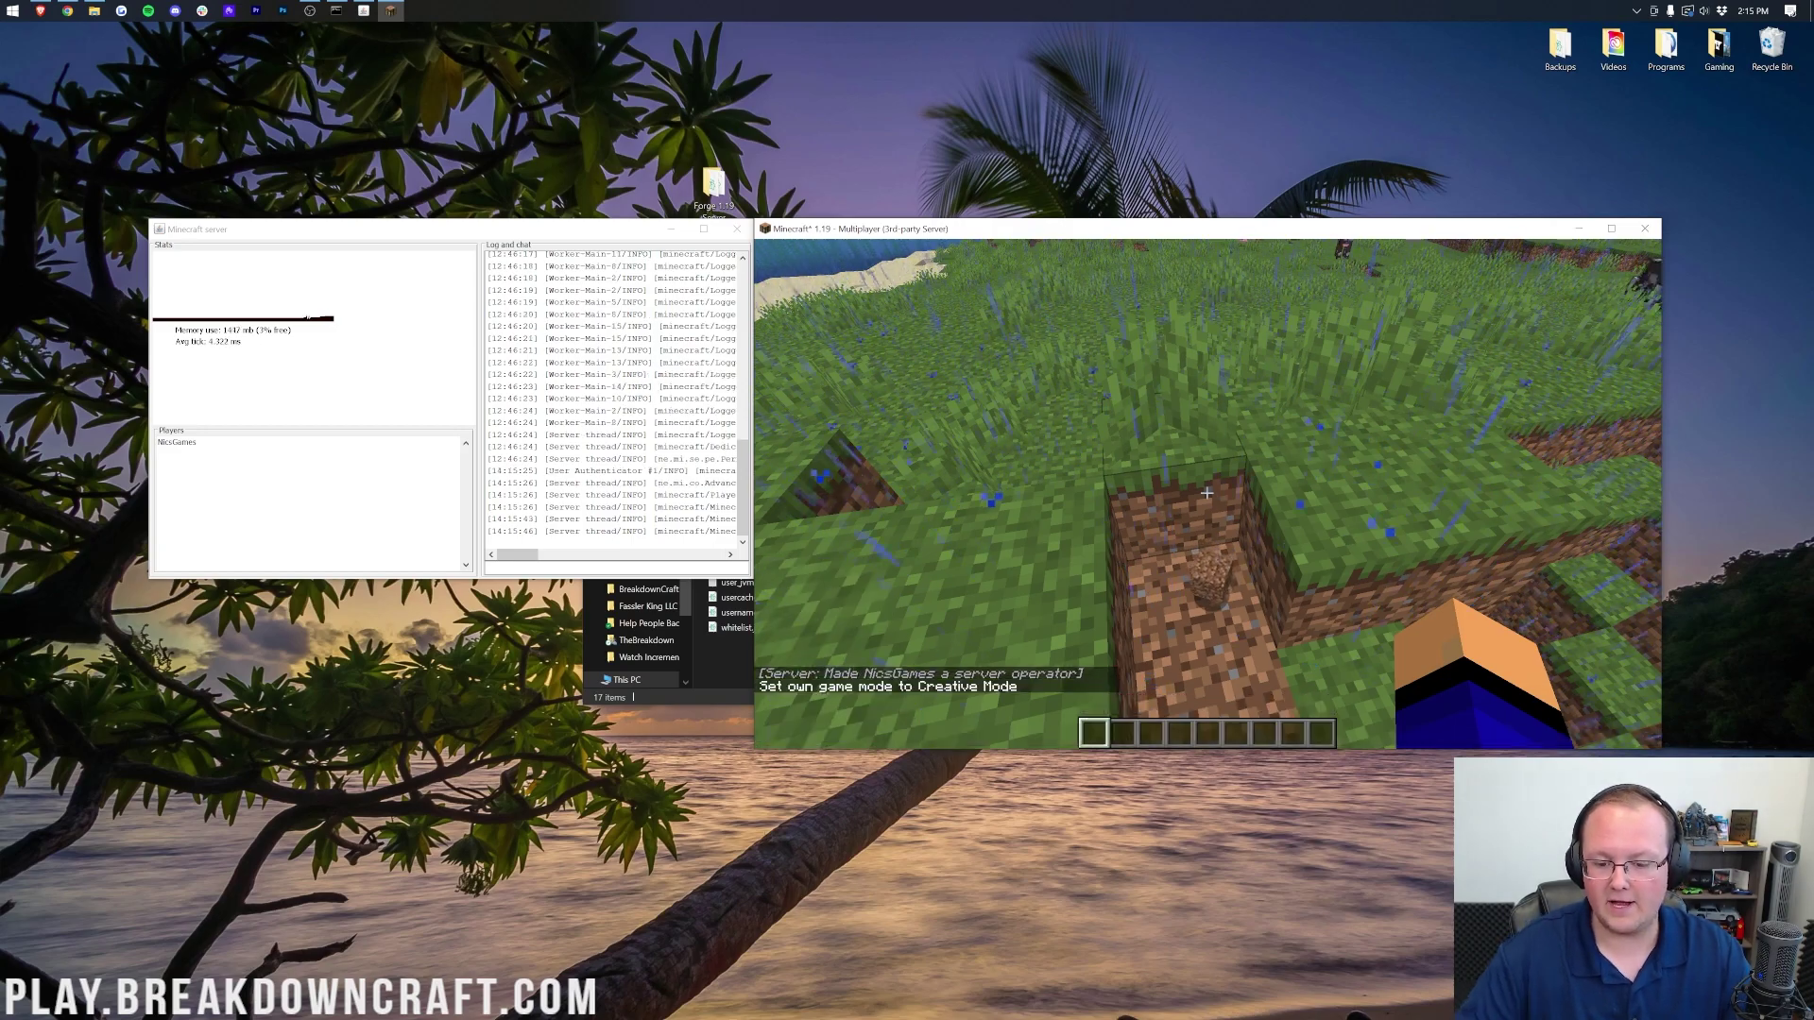
Step: Test Creative mode by placing a grass block and breaking blocks, then pause the game
middle_click(1207, 492)
key(w)
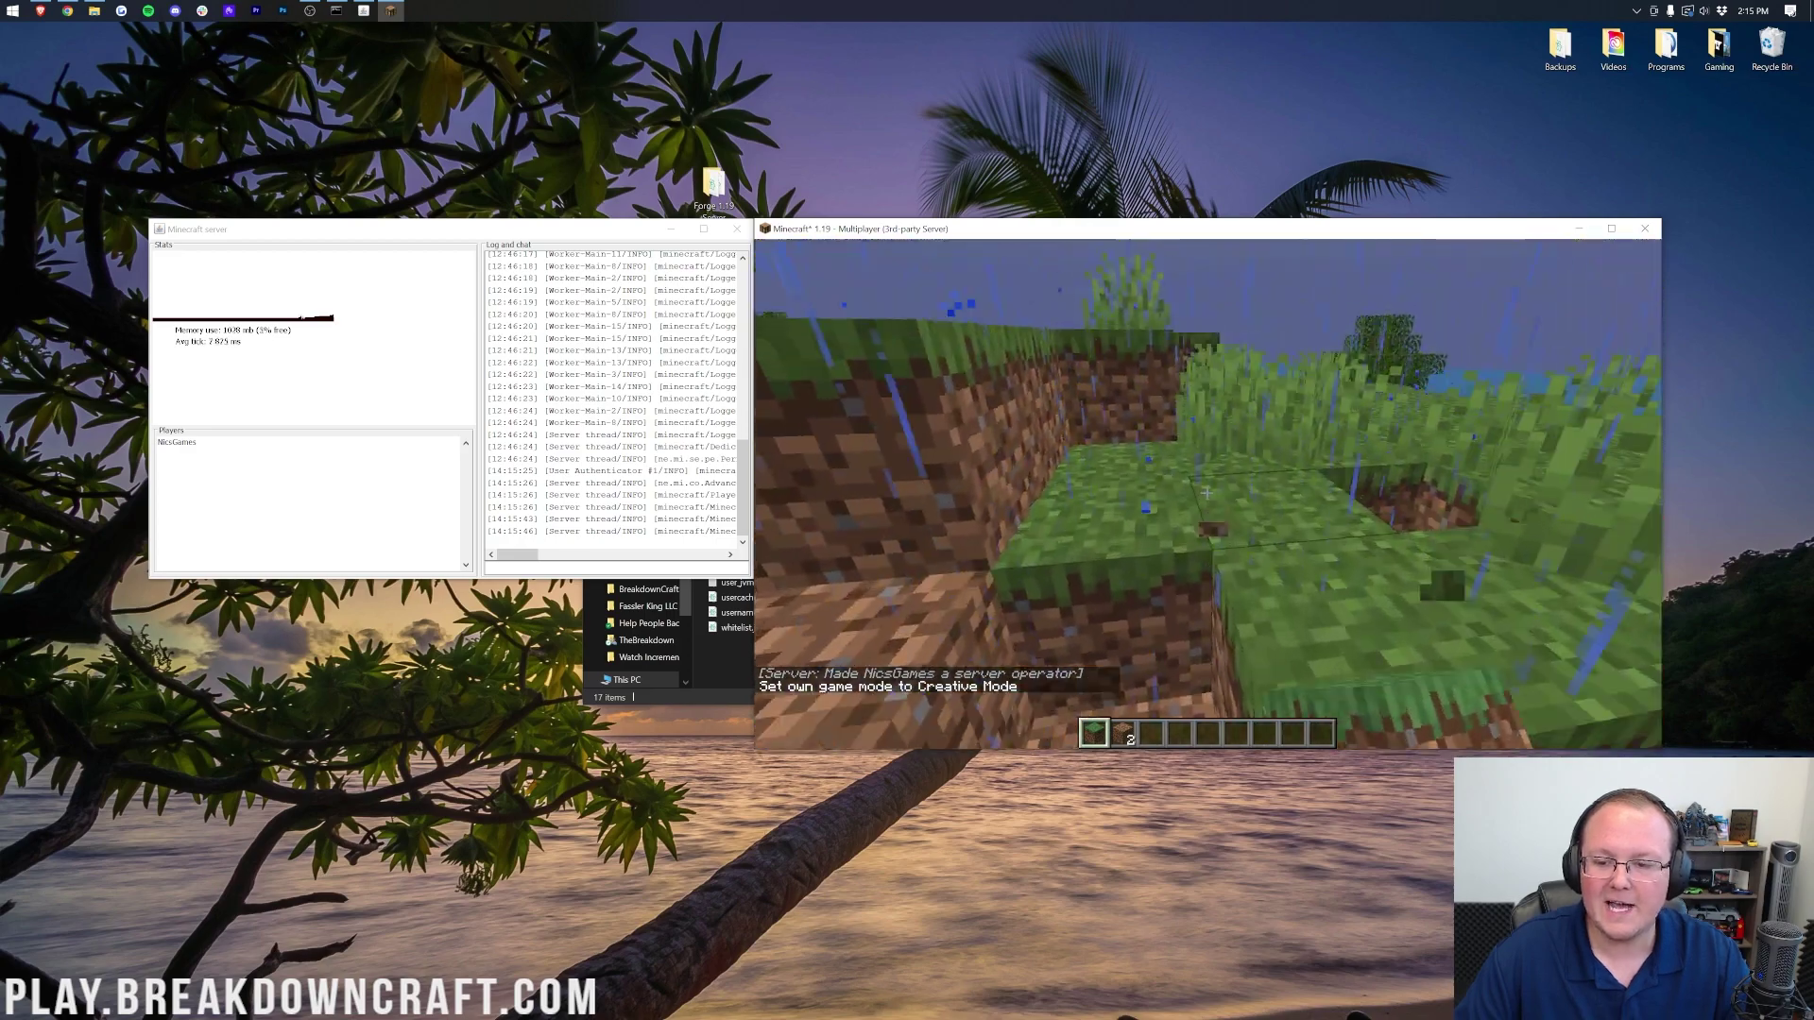
key(space)
key(w)
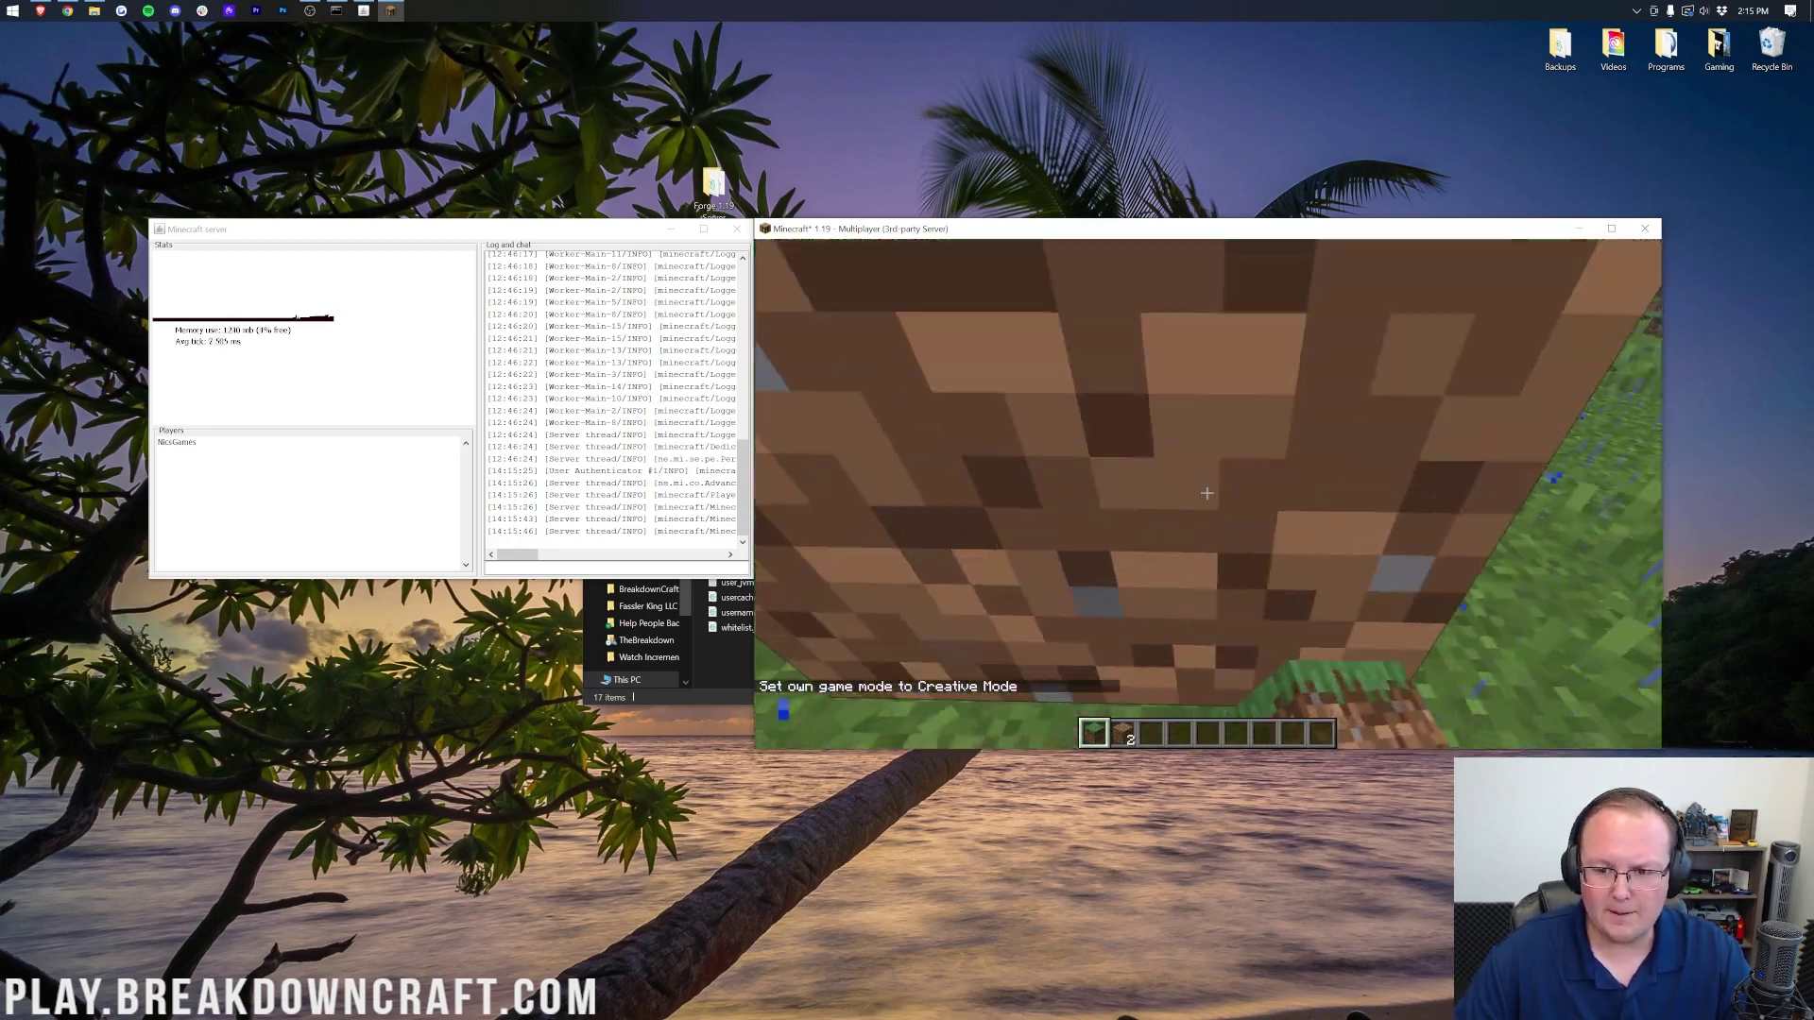
right_click(1206, 492)
key(w)
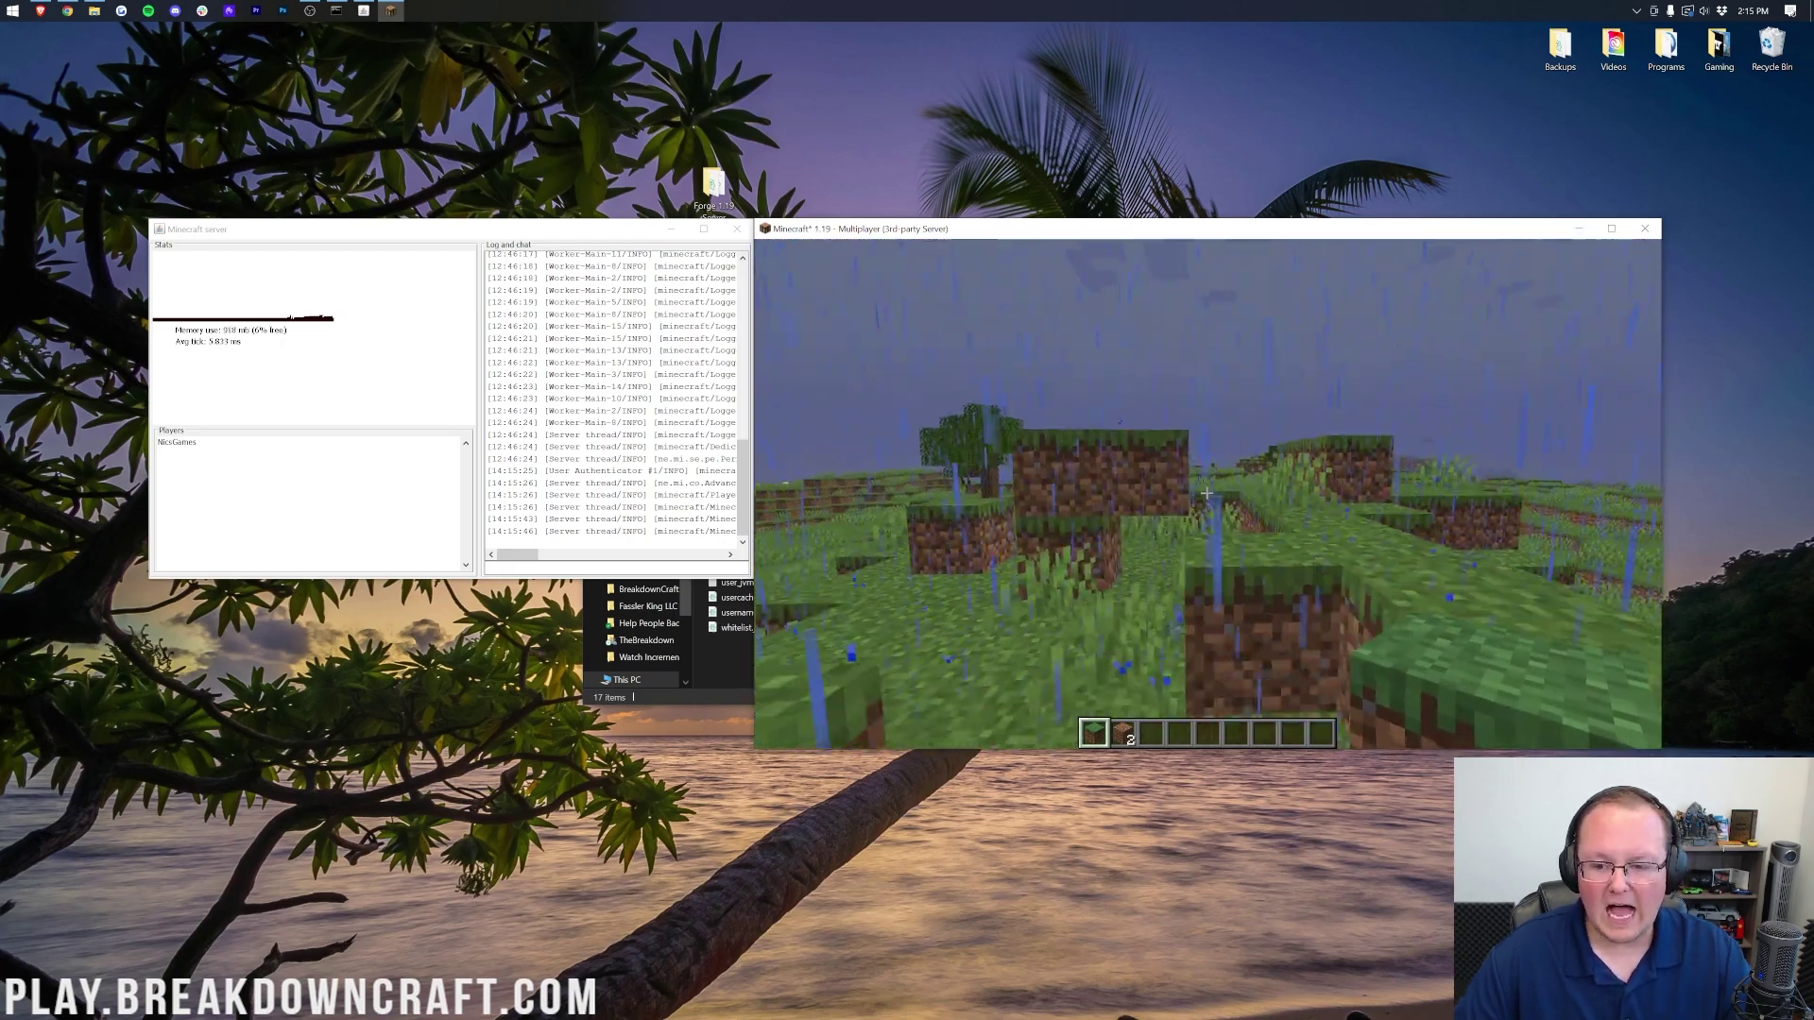
click(1207, 492)
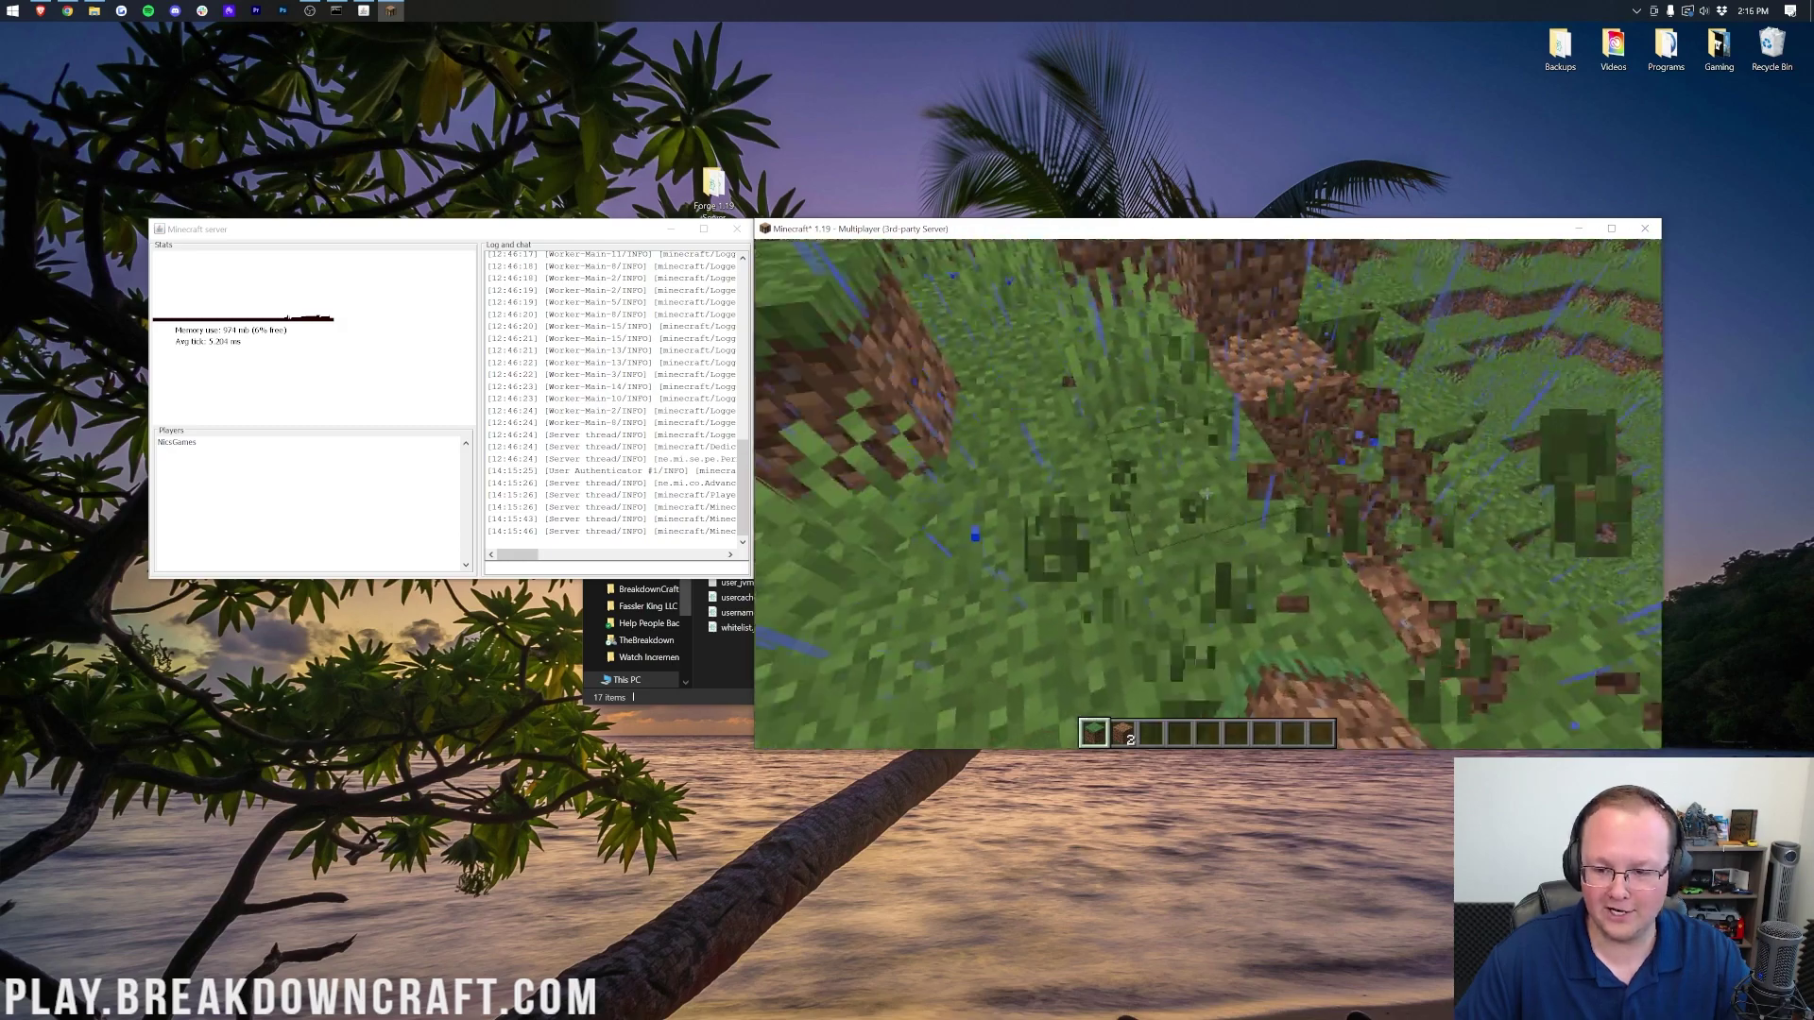
click(1206, 492)
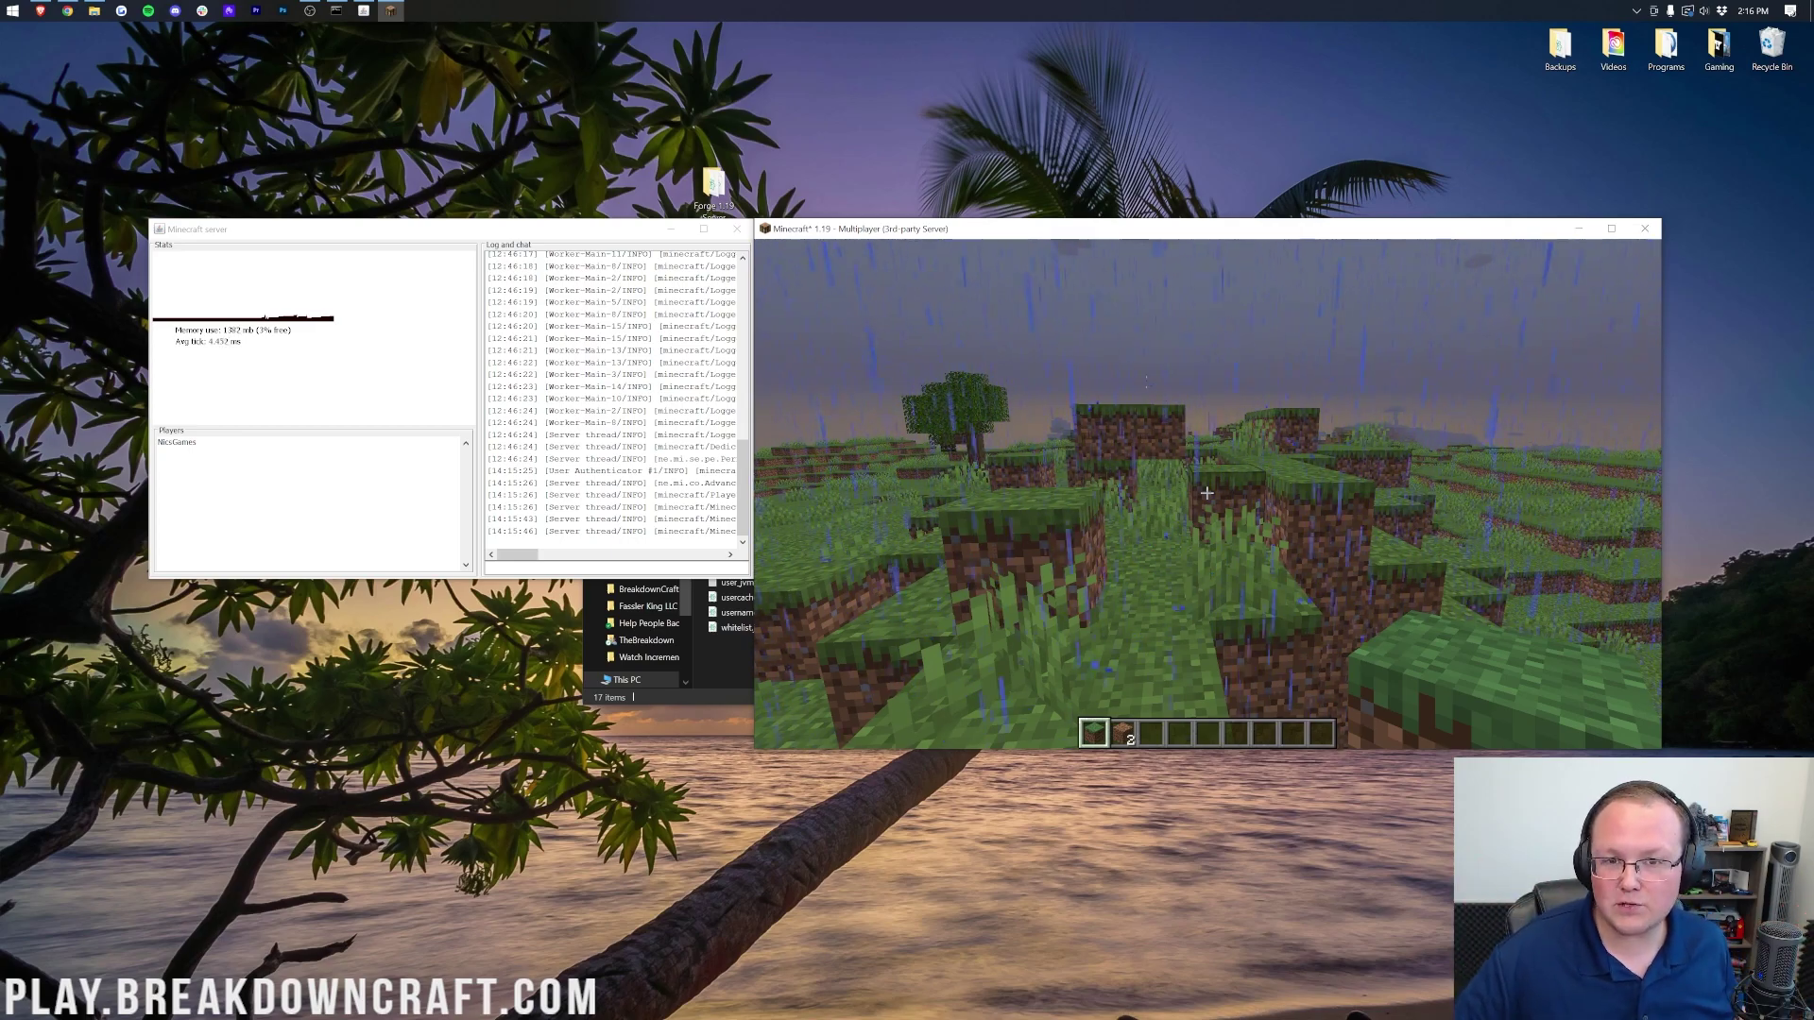
key(Escape)
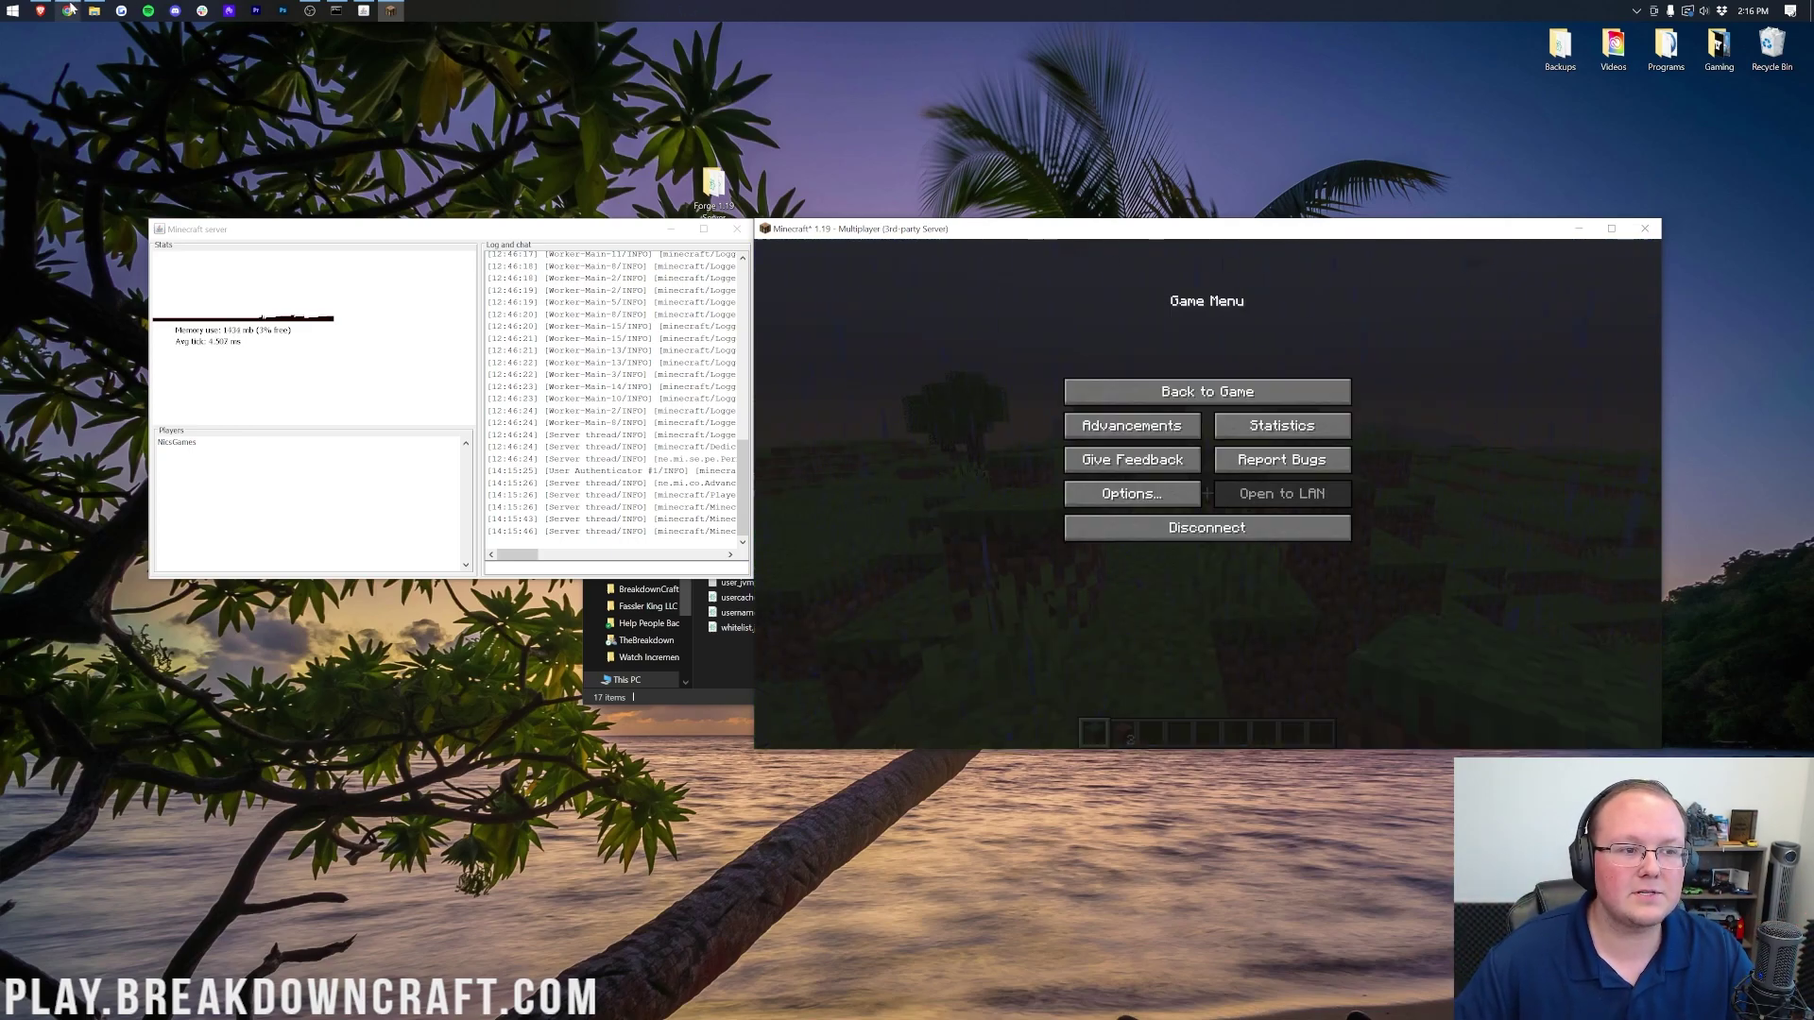
Step: Look at the Java firewall video tab in Chrome, then minimise the browser
click(67, 10)
click(1447, 36)
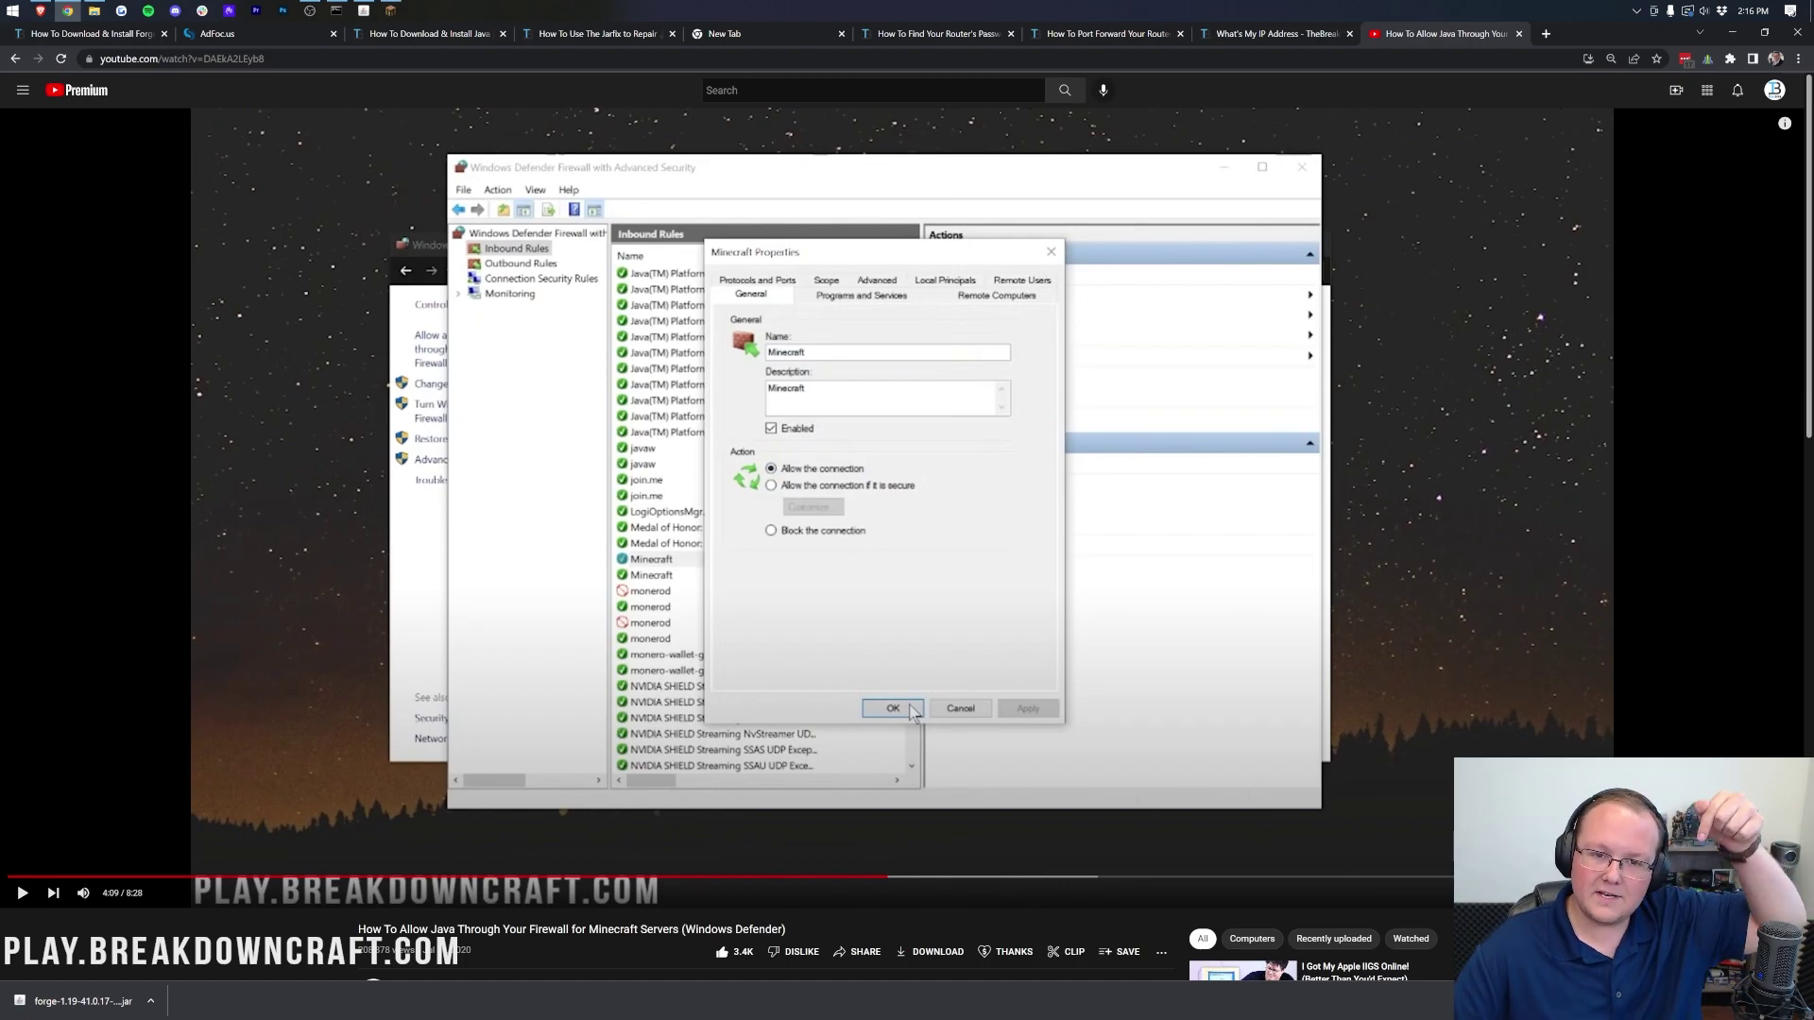
click(752, 36)
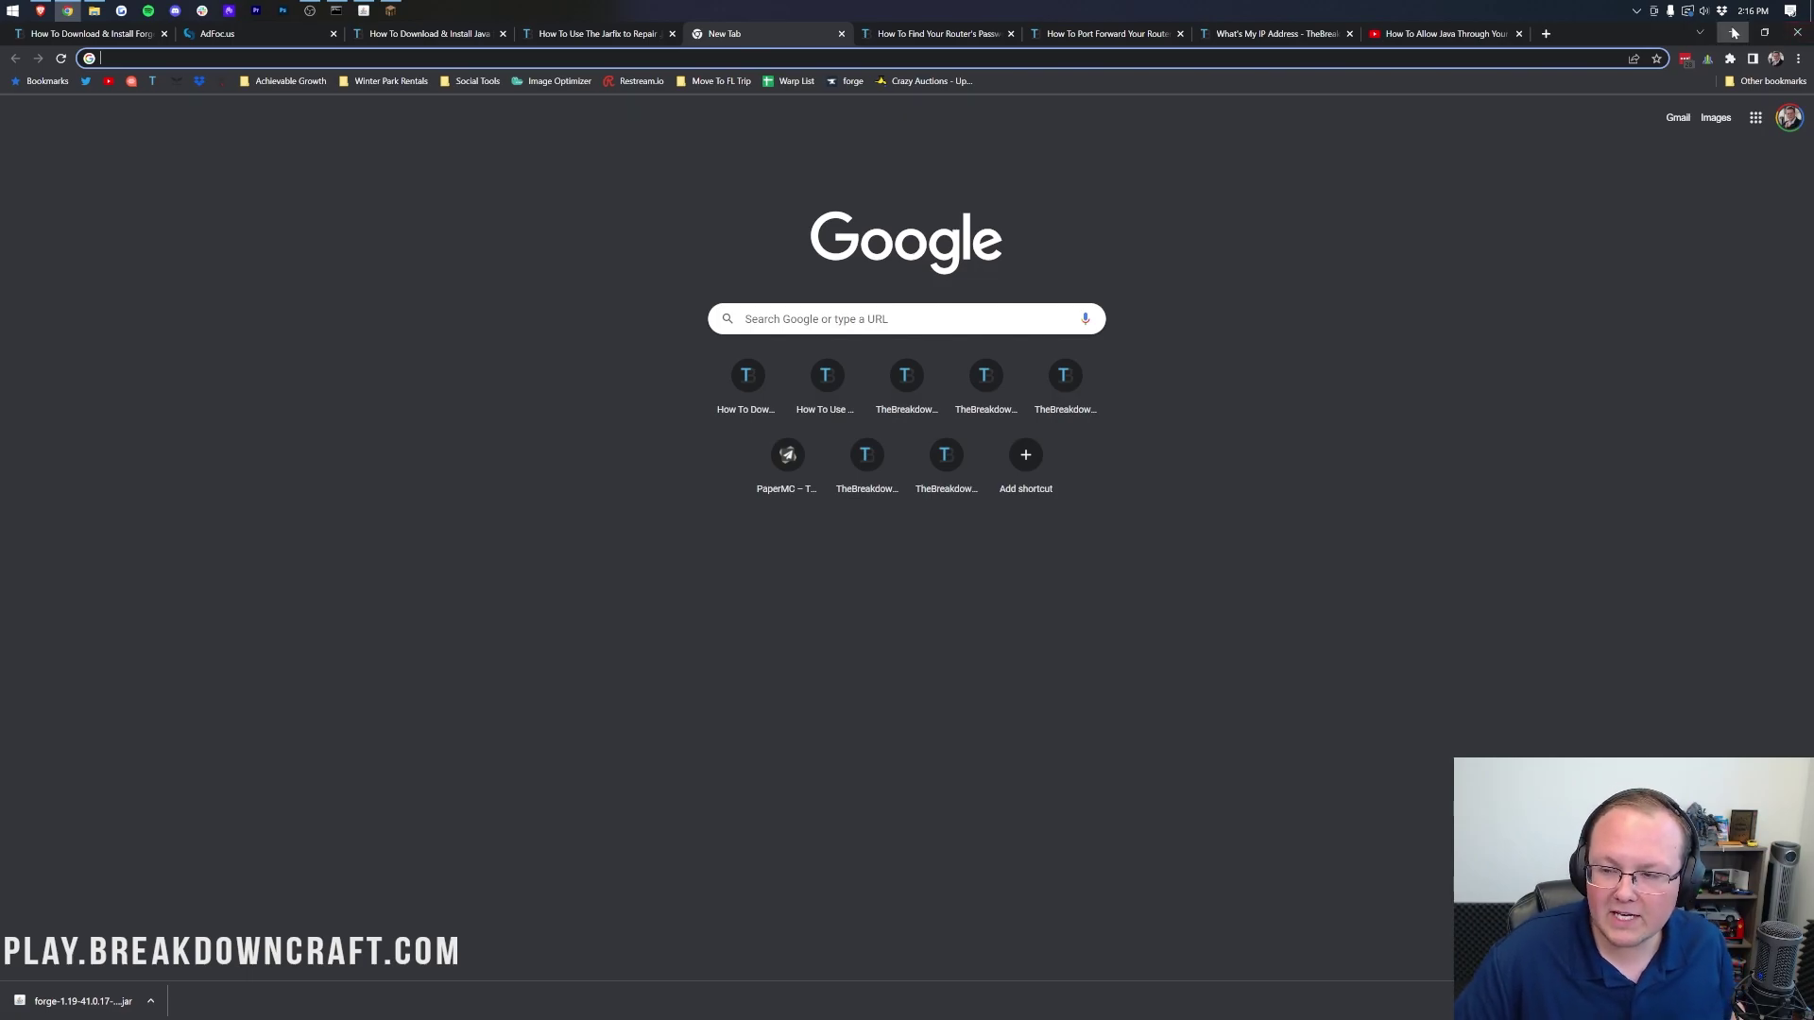
click(1734, 33)
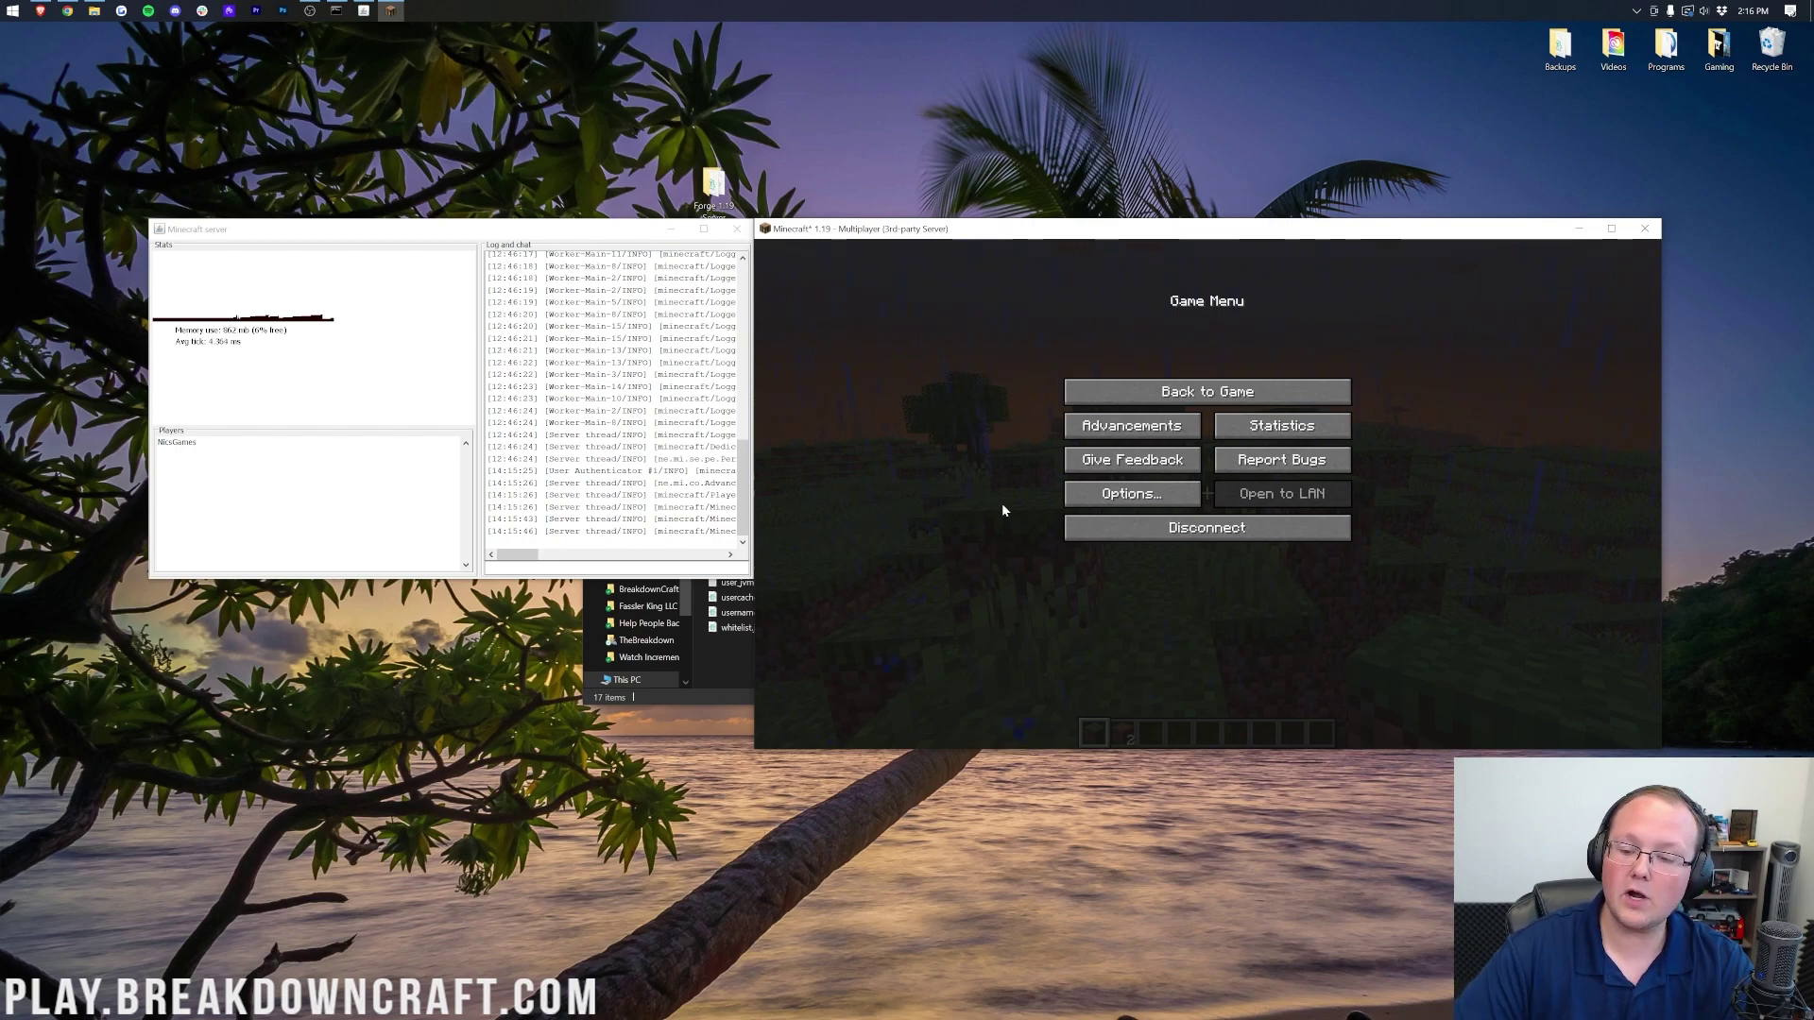
Step: Disconnect from the Forge server, back out to the title screen and quit
click(1221, 535)
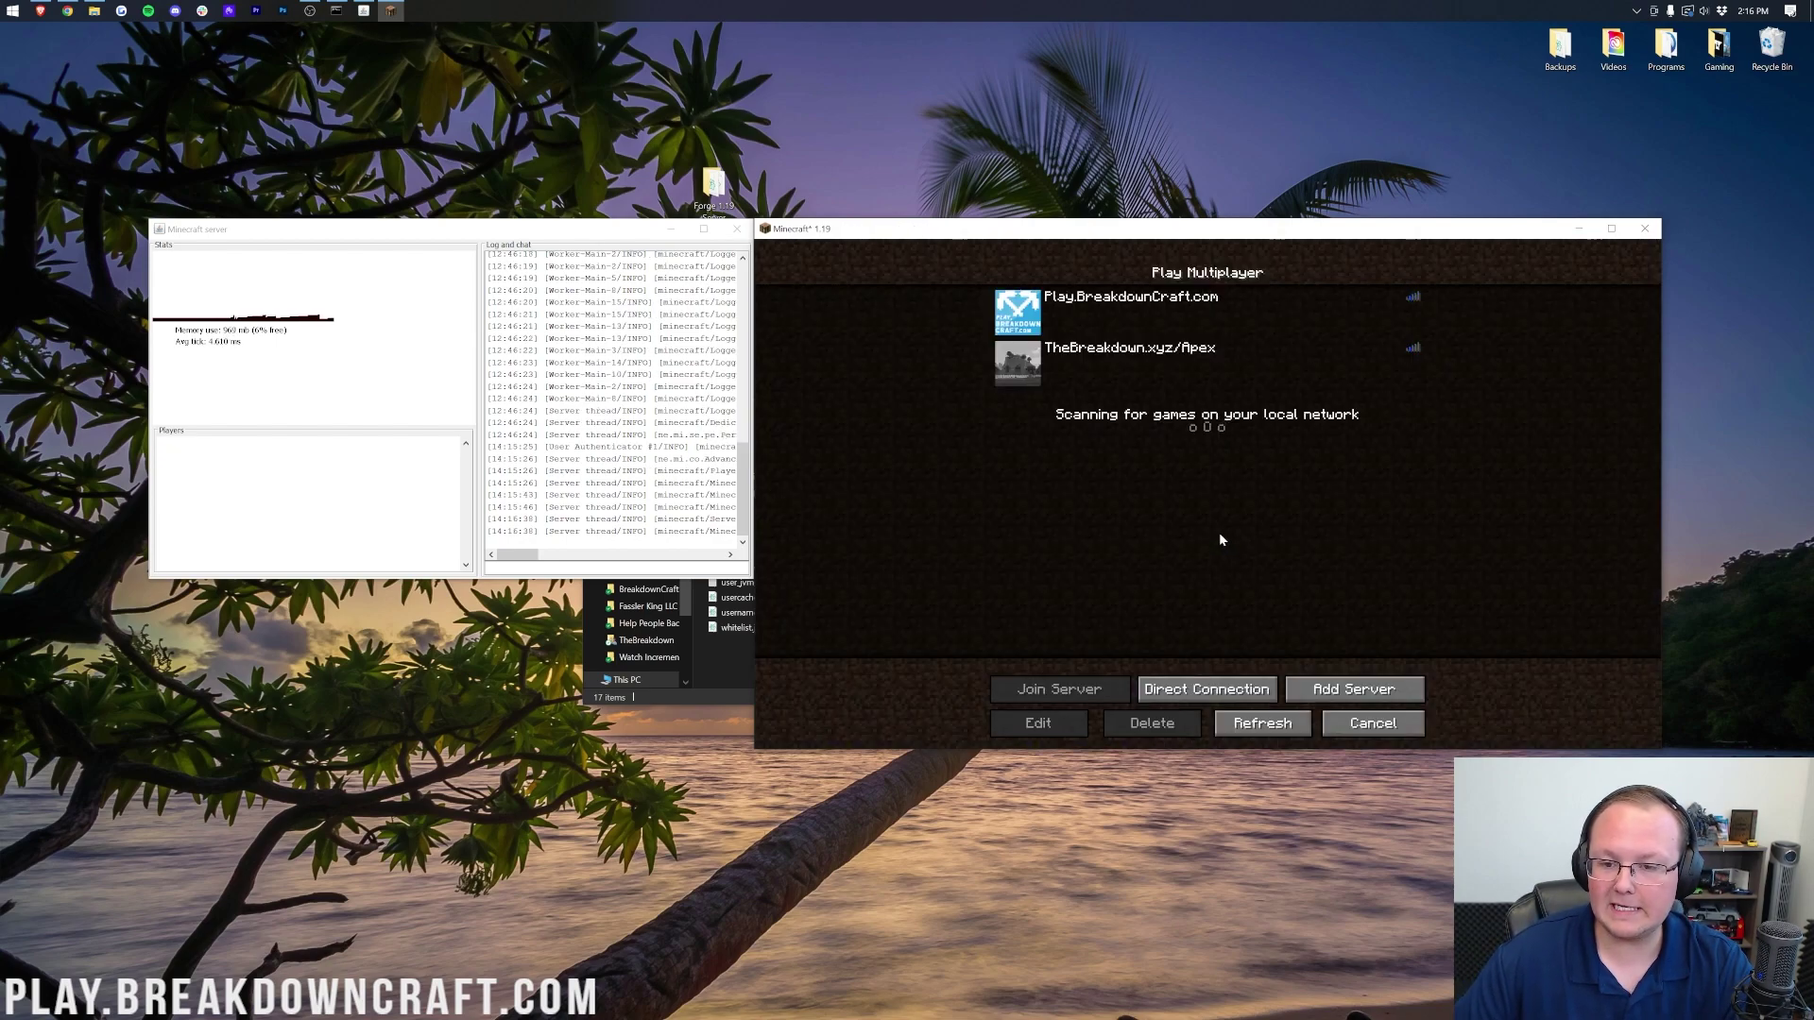
click(1370, 721)
click(1279, 567)
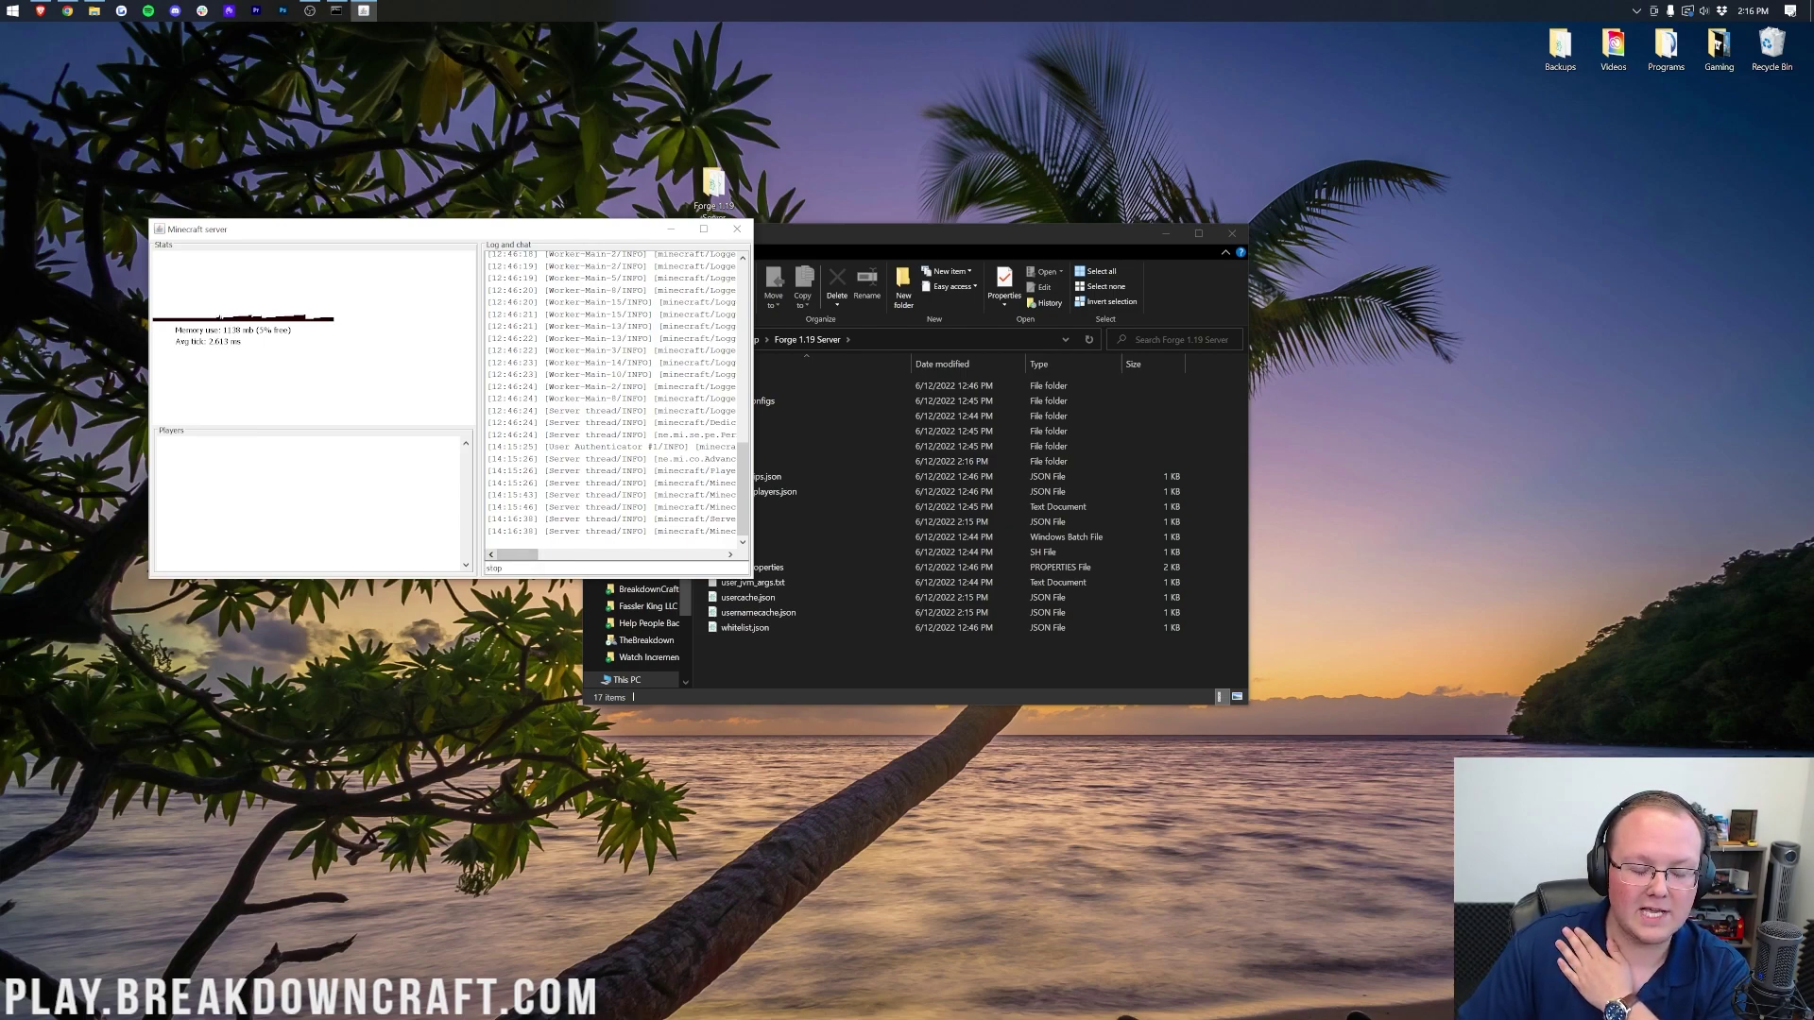
Step: Enter the stop command in the server console to shut the server down
key(Return)
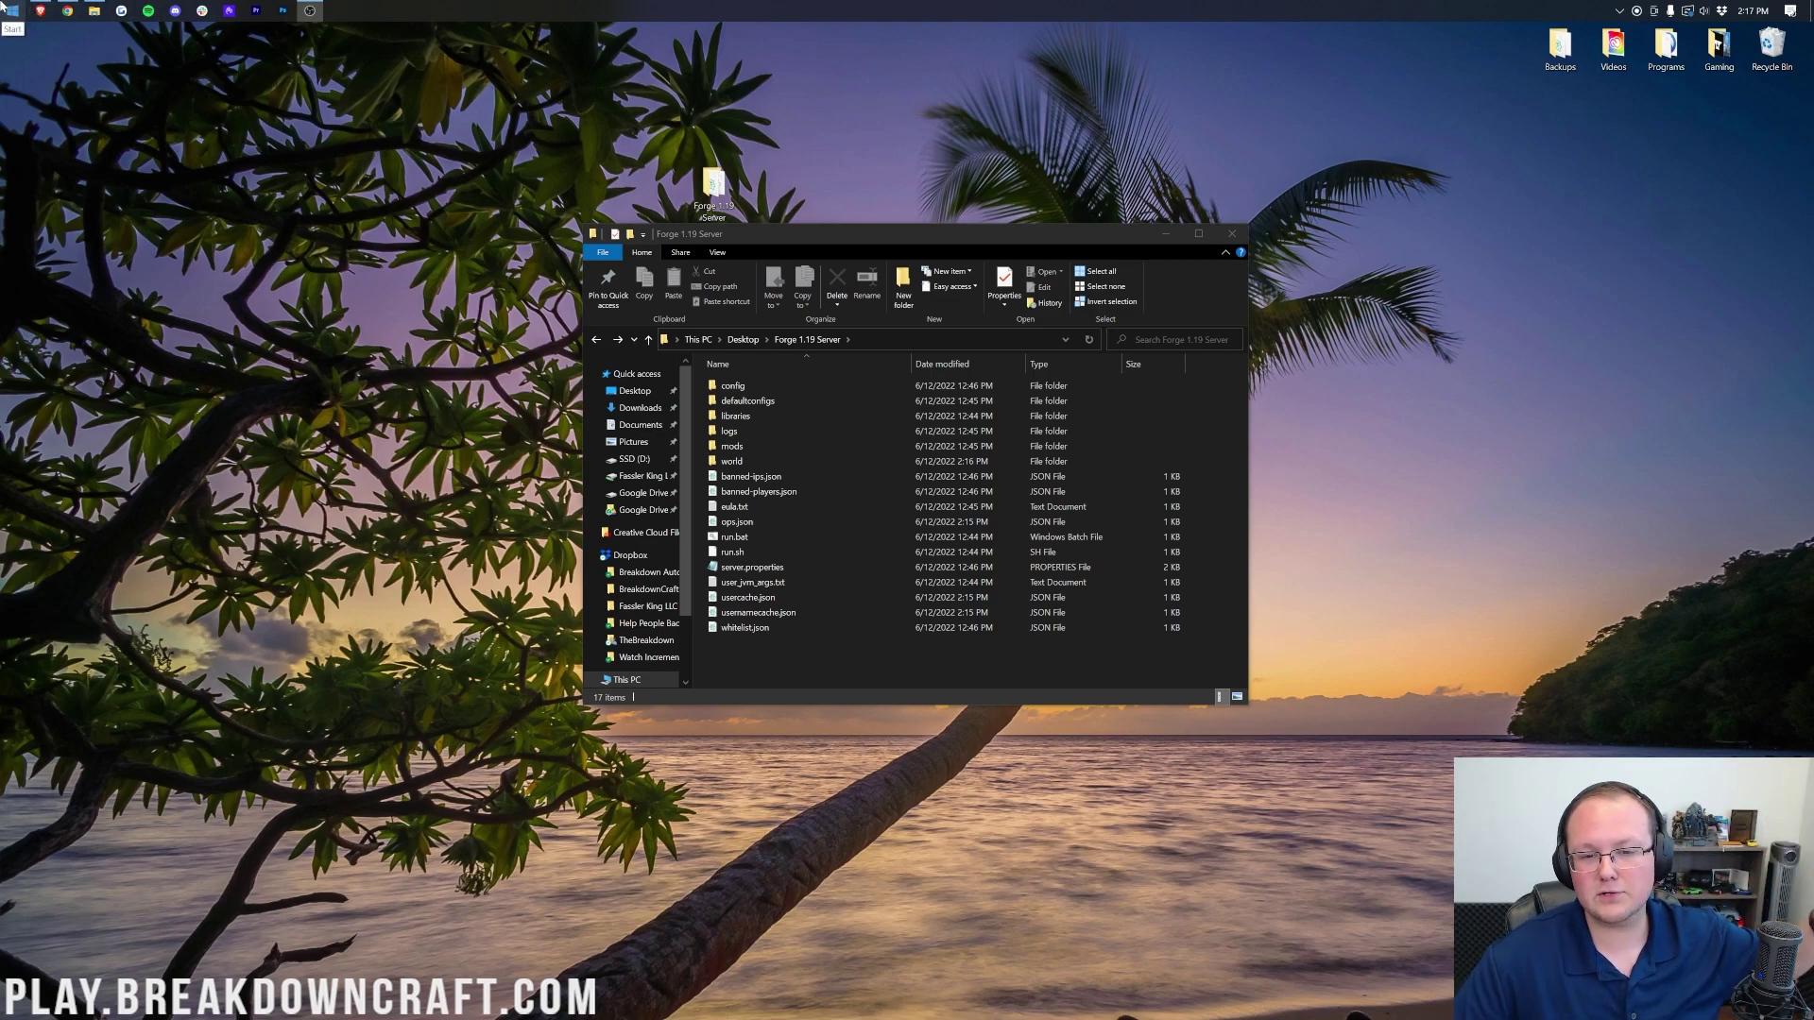
Step: Run ipconfig in Command Prompt, showing IPv4 192.168.1.16 and gateway 192.168.1.1
click(3, 6)
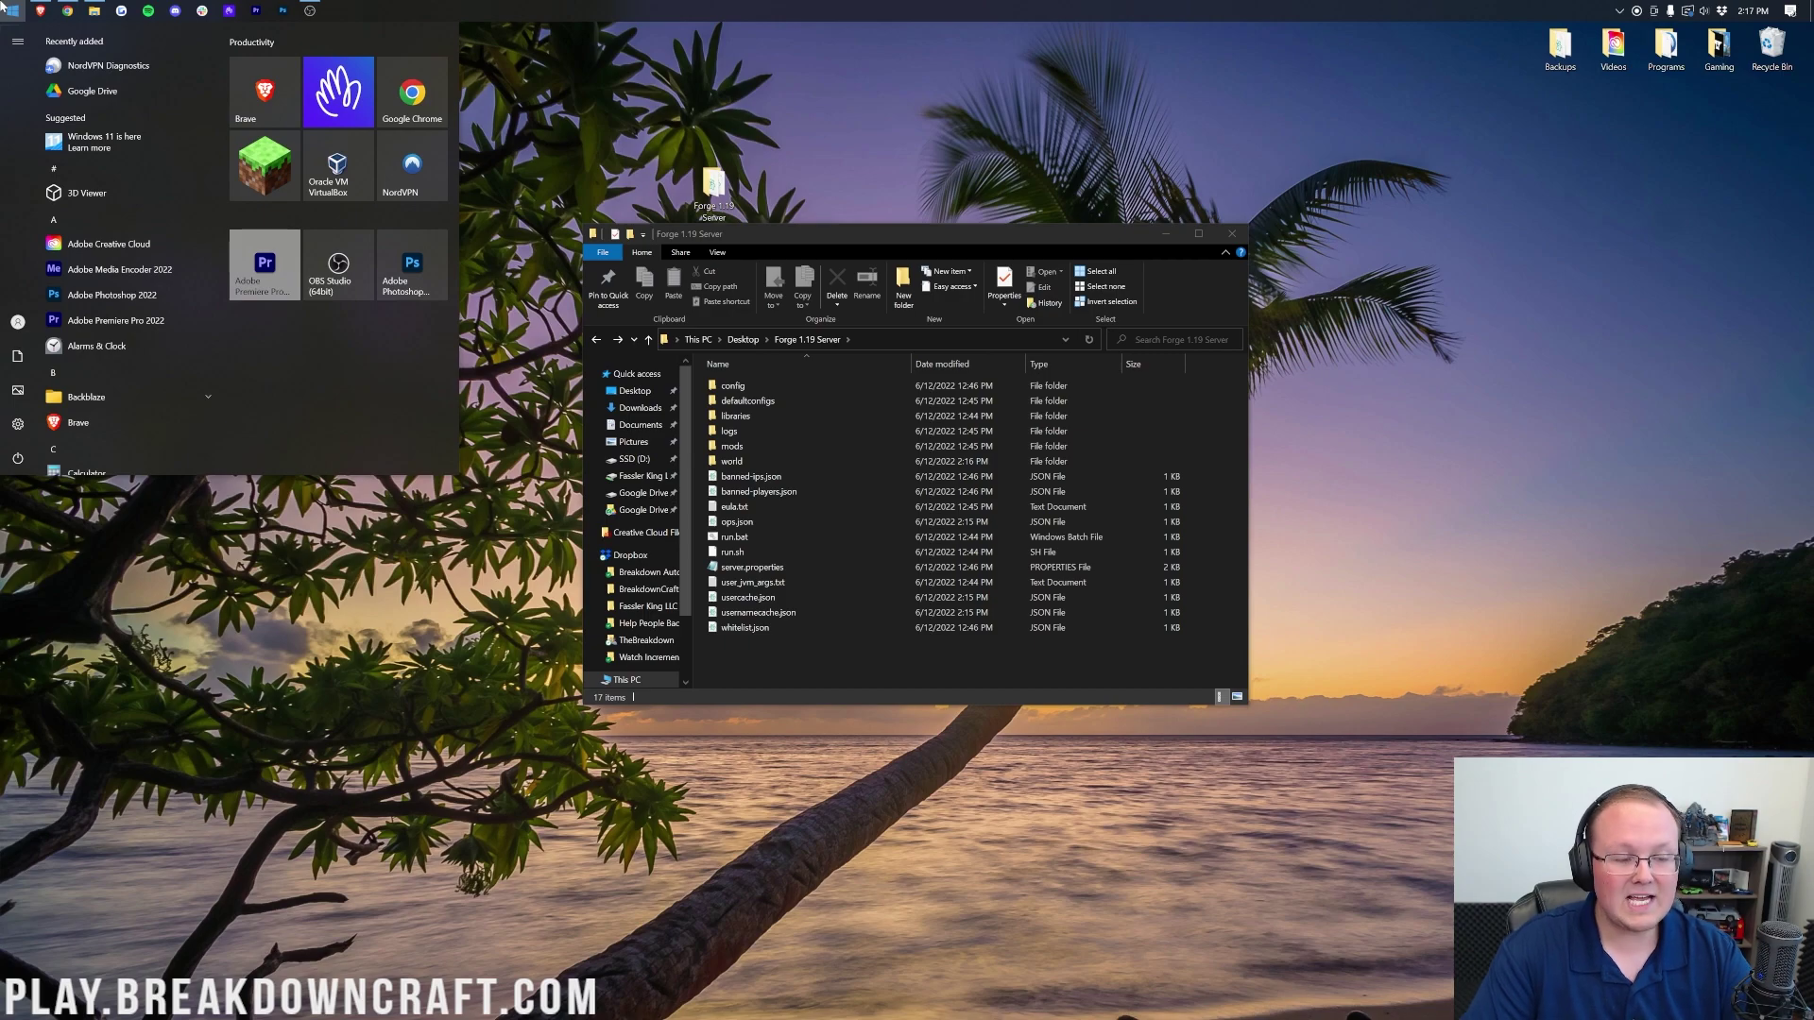
text(cmd)
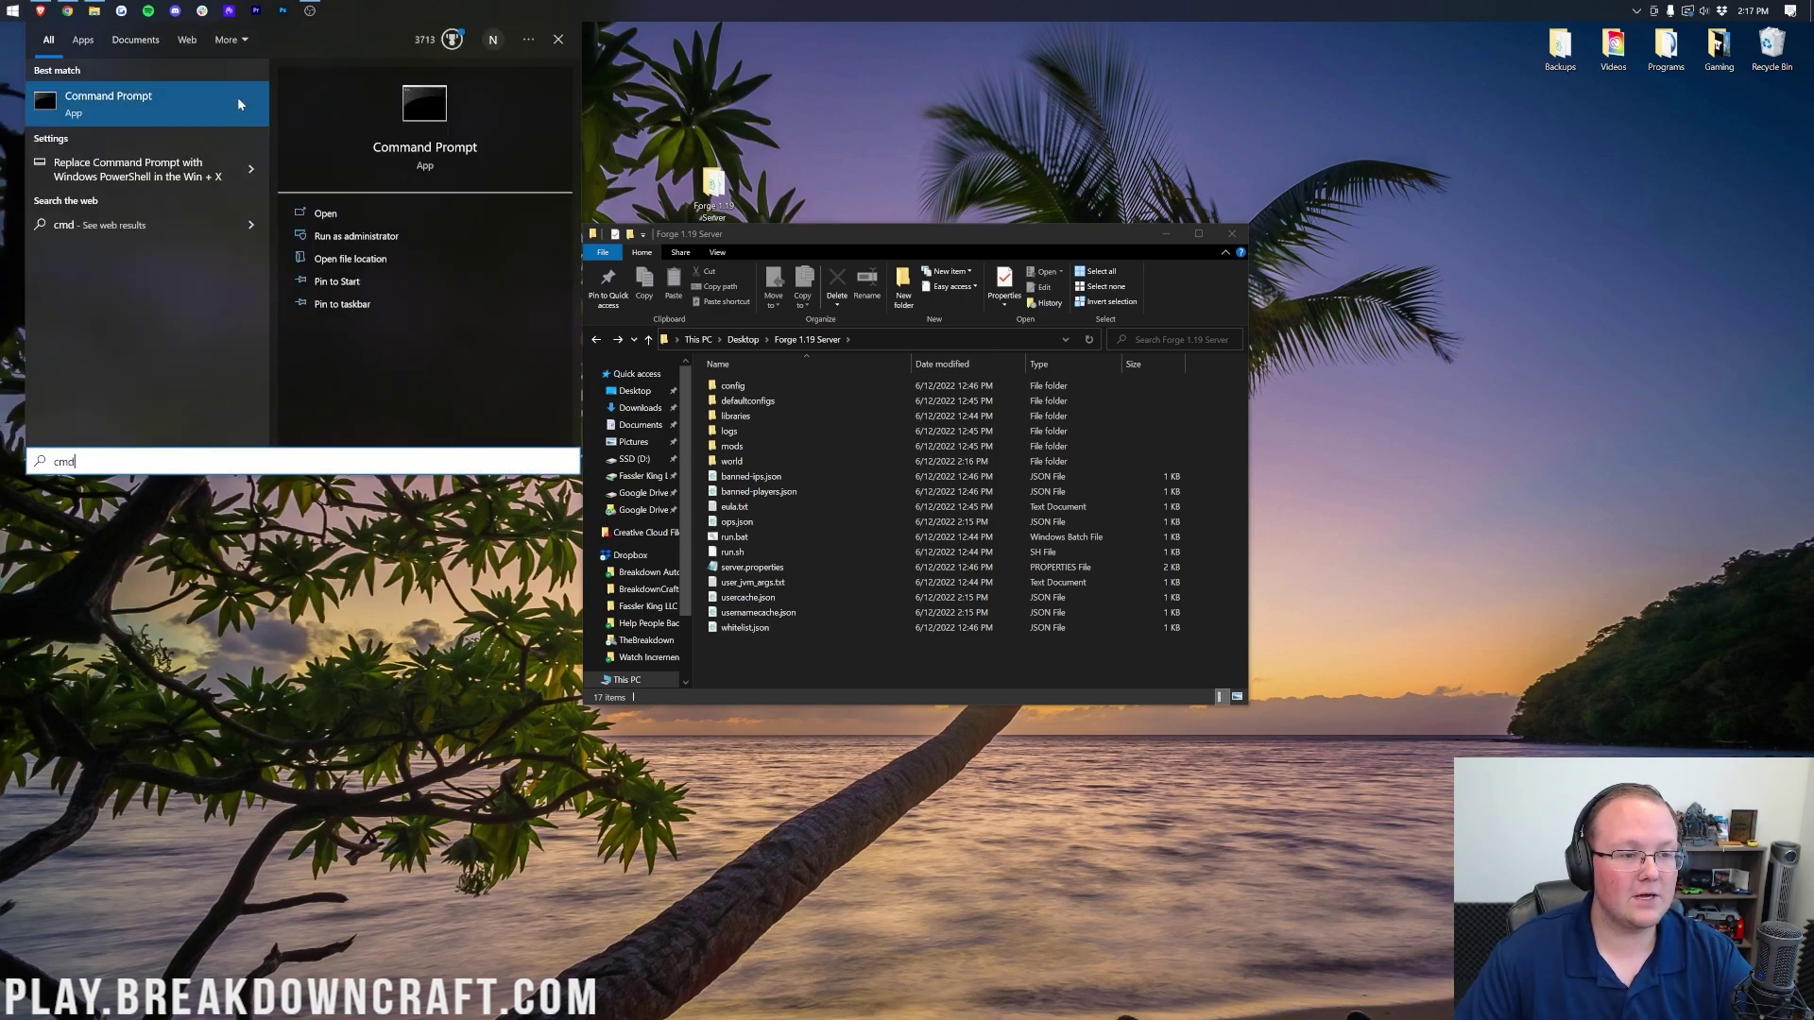
click(90, 104)
drag(499, 208, 848, 235)
text(ipconfig)
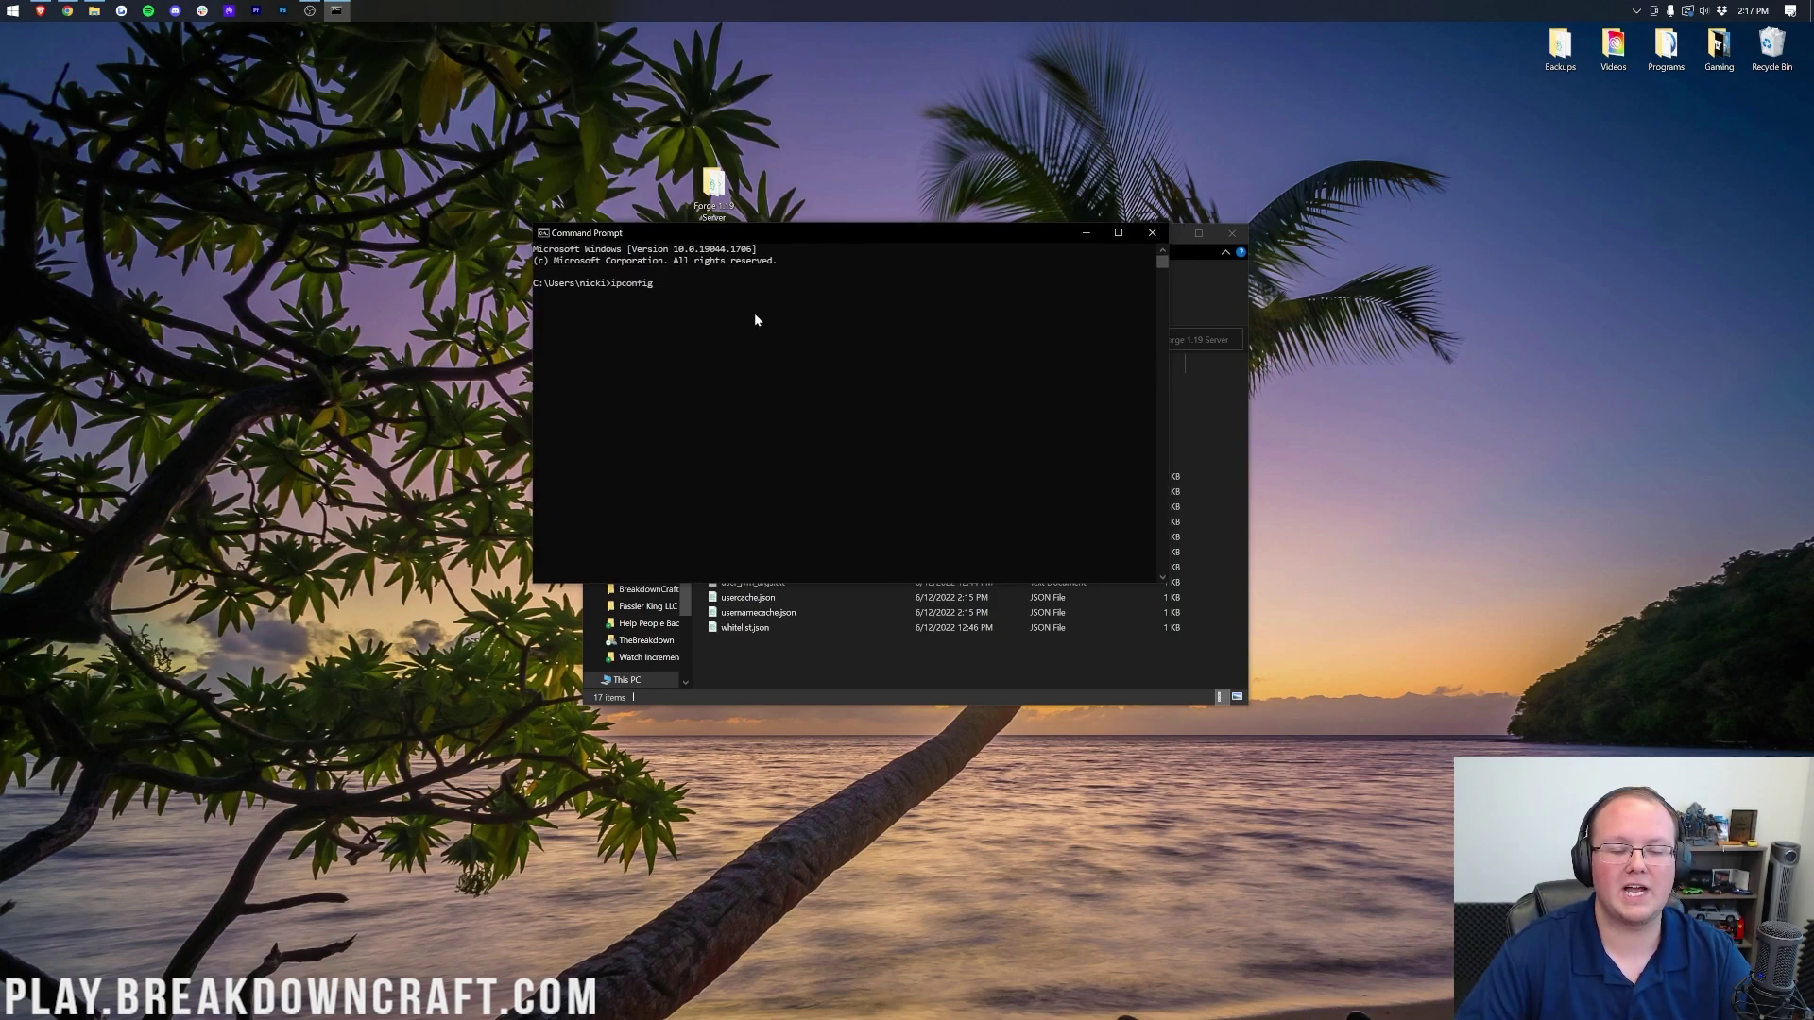
key(Return)
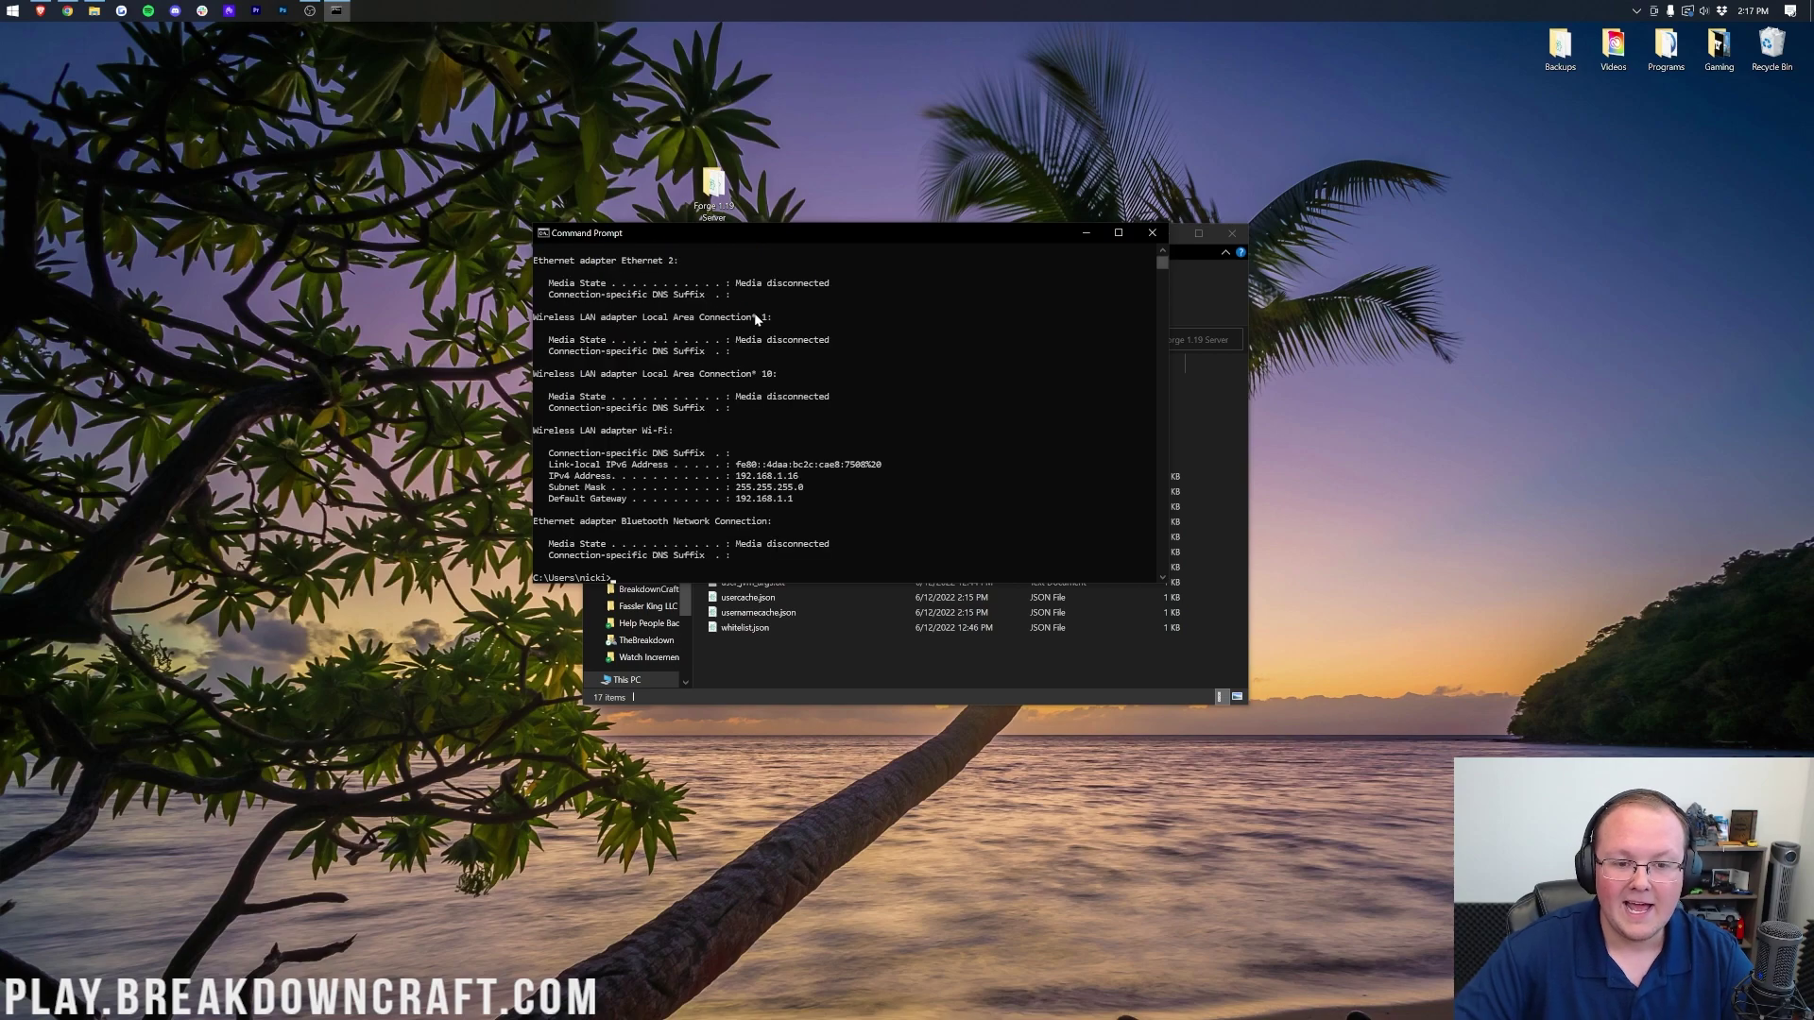
click(2, 5)
Step: Write 'IPv4: 192.168.1.16 Default Gateway: 192.168.1.1' in a new Notepad note
text(rotepad)
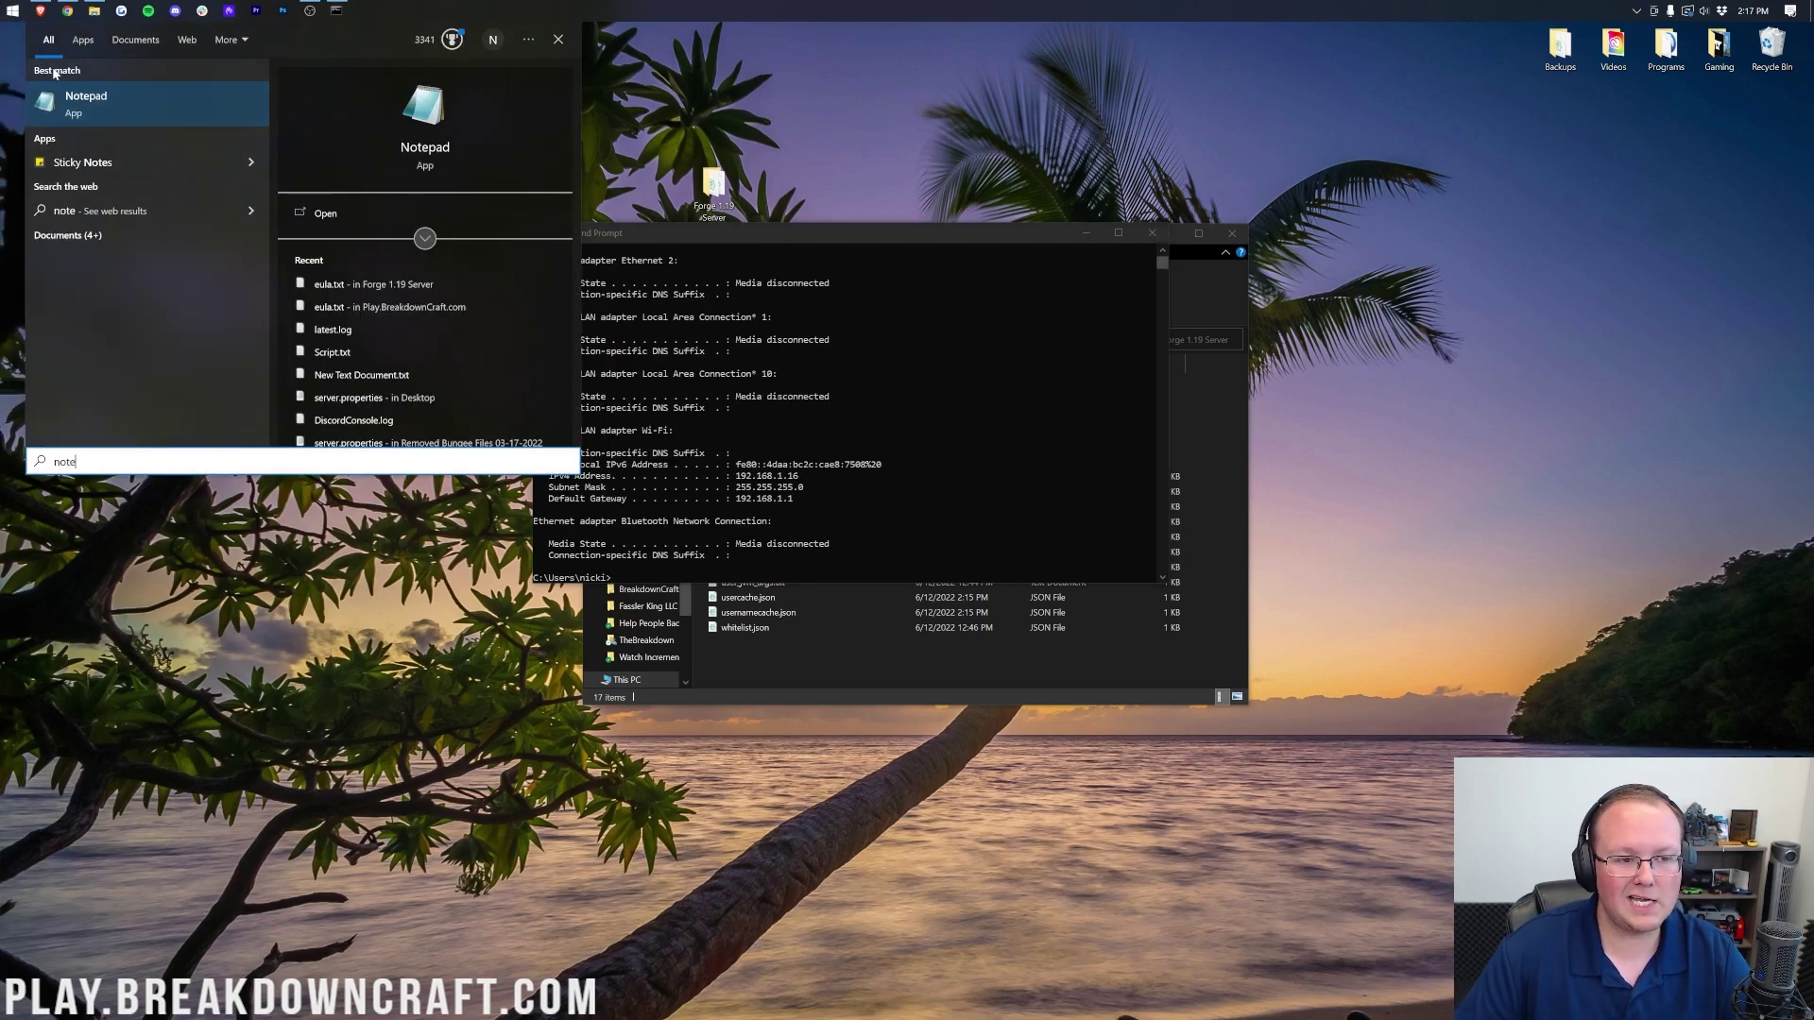
key(Return)
drag(977, 161, 943, 219)
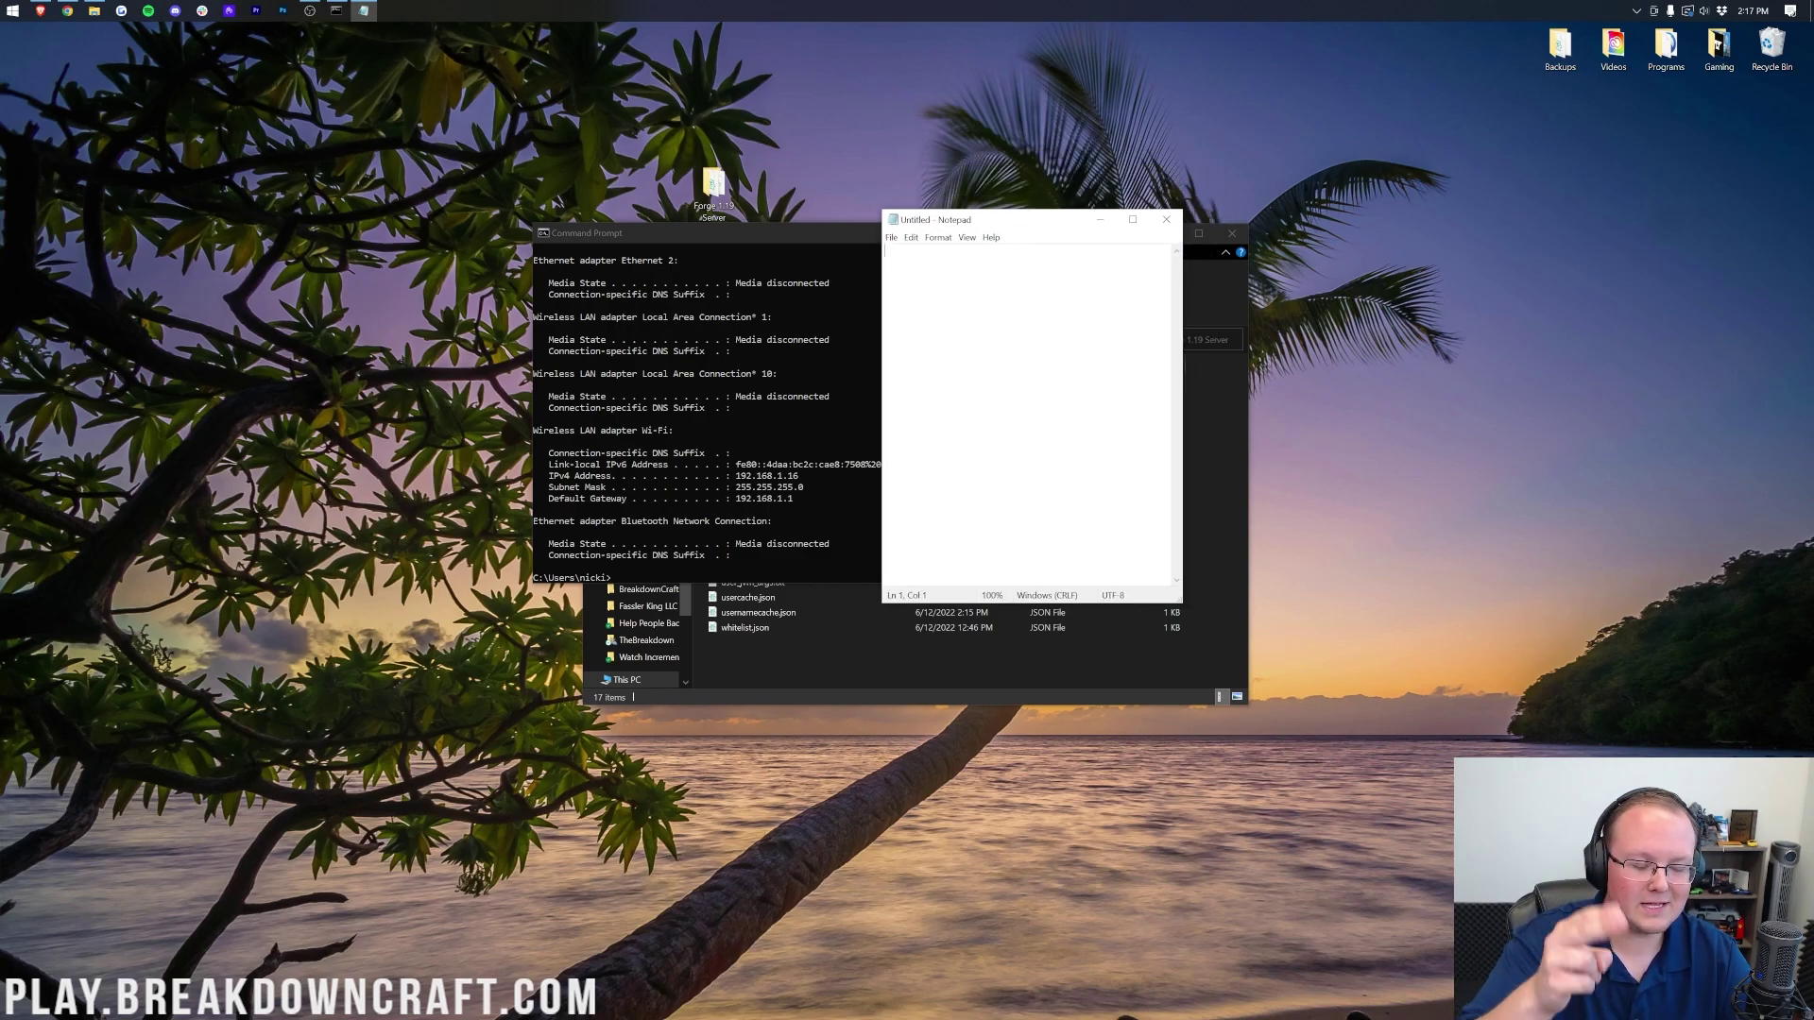
text(IPv4:)
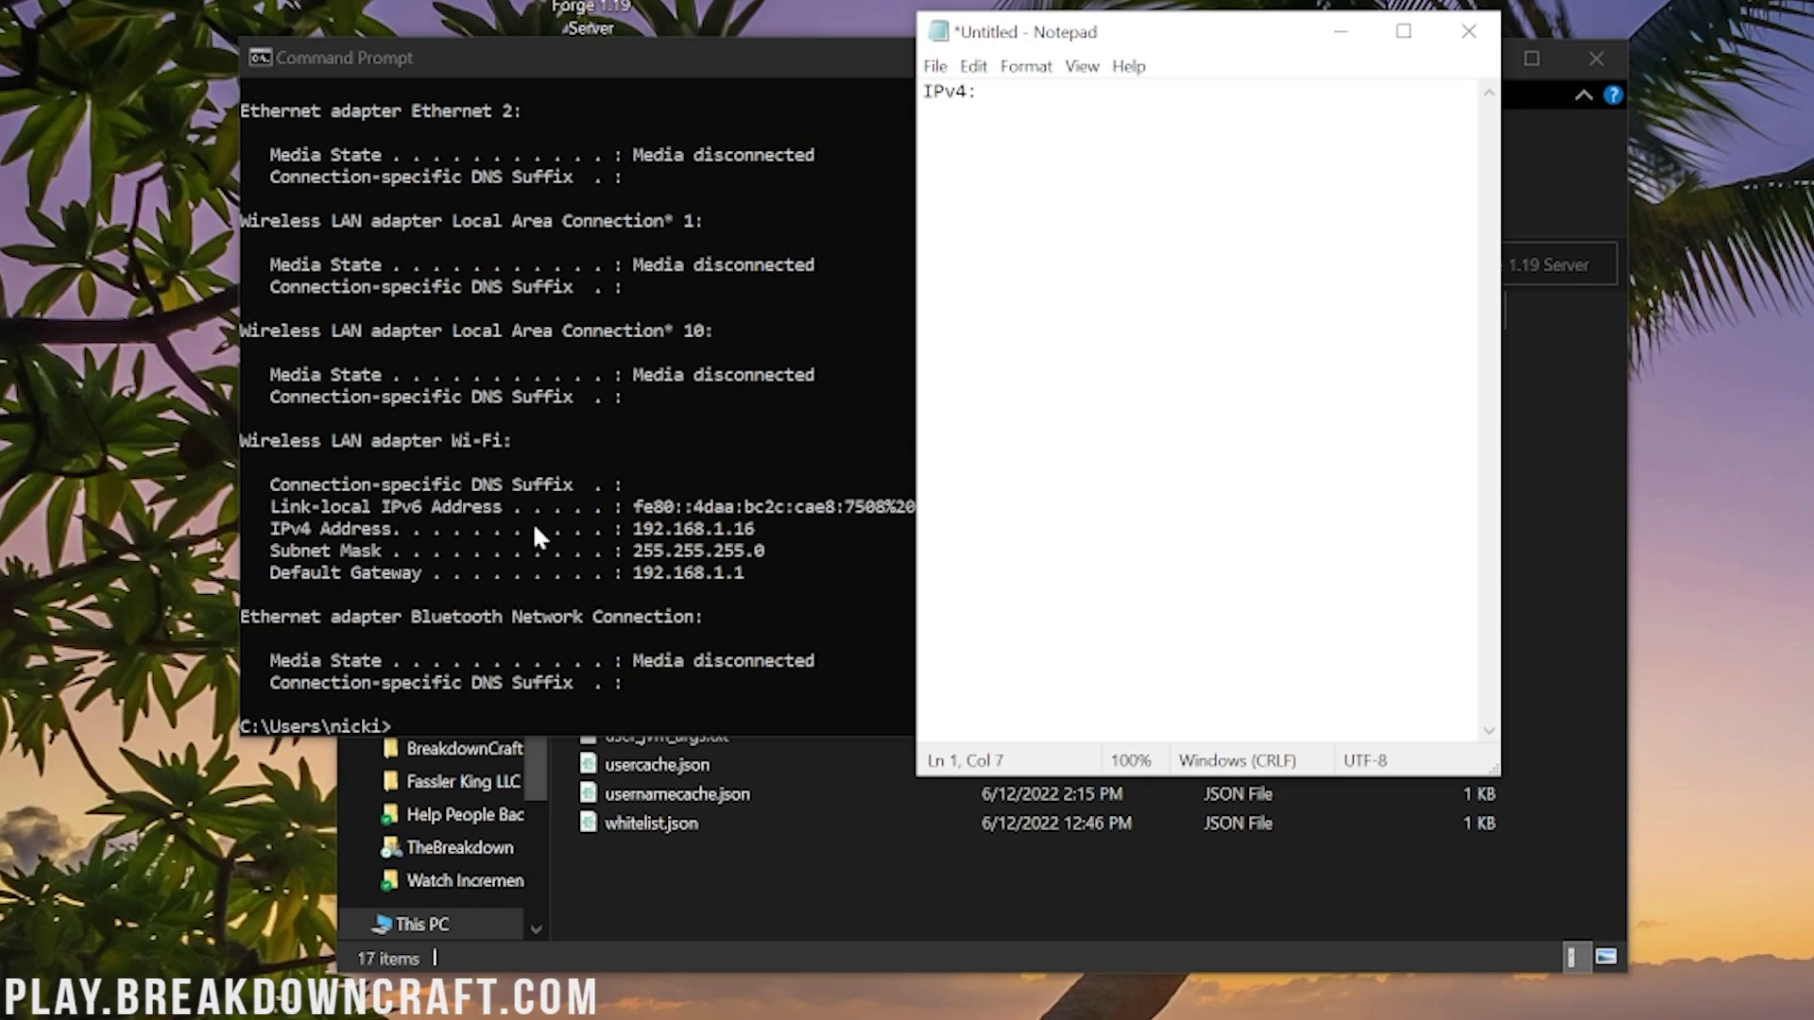
text( 192.168.1.16  )
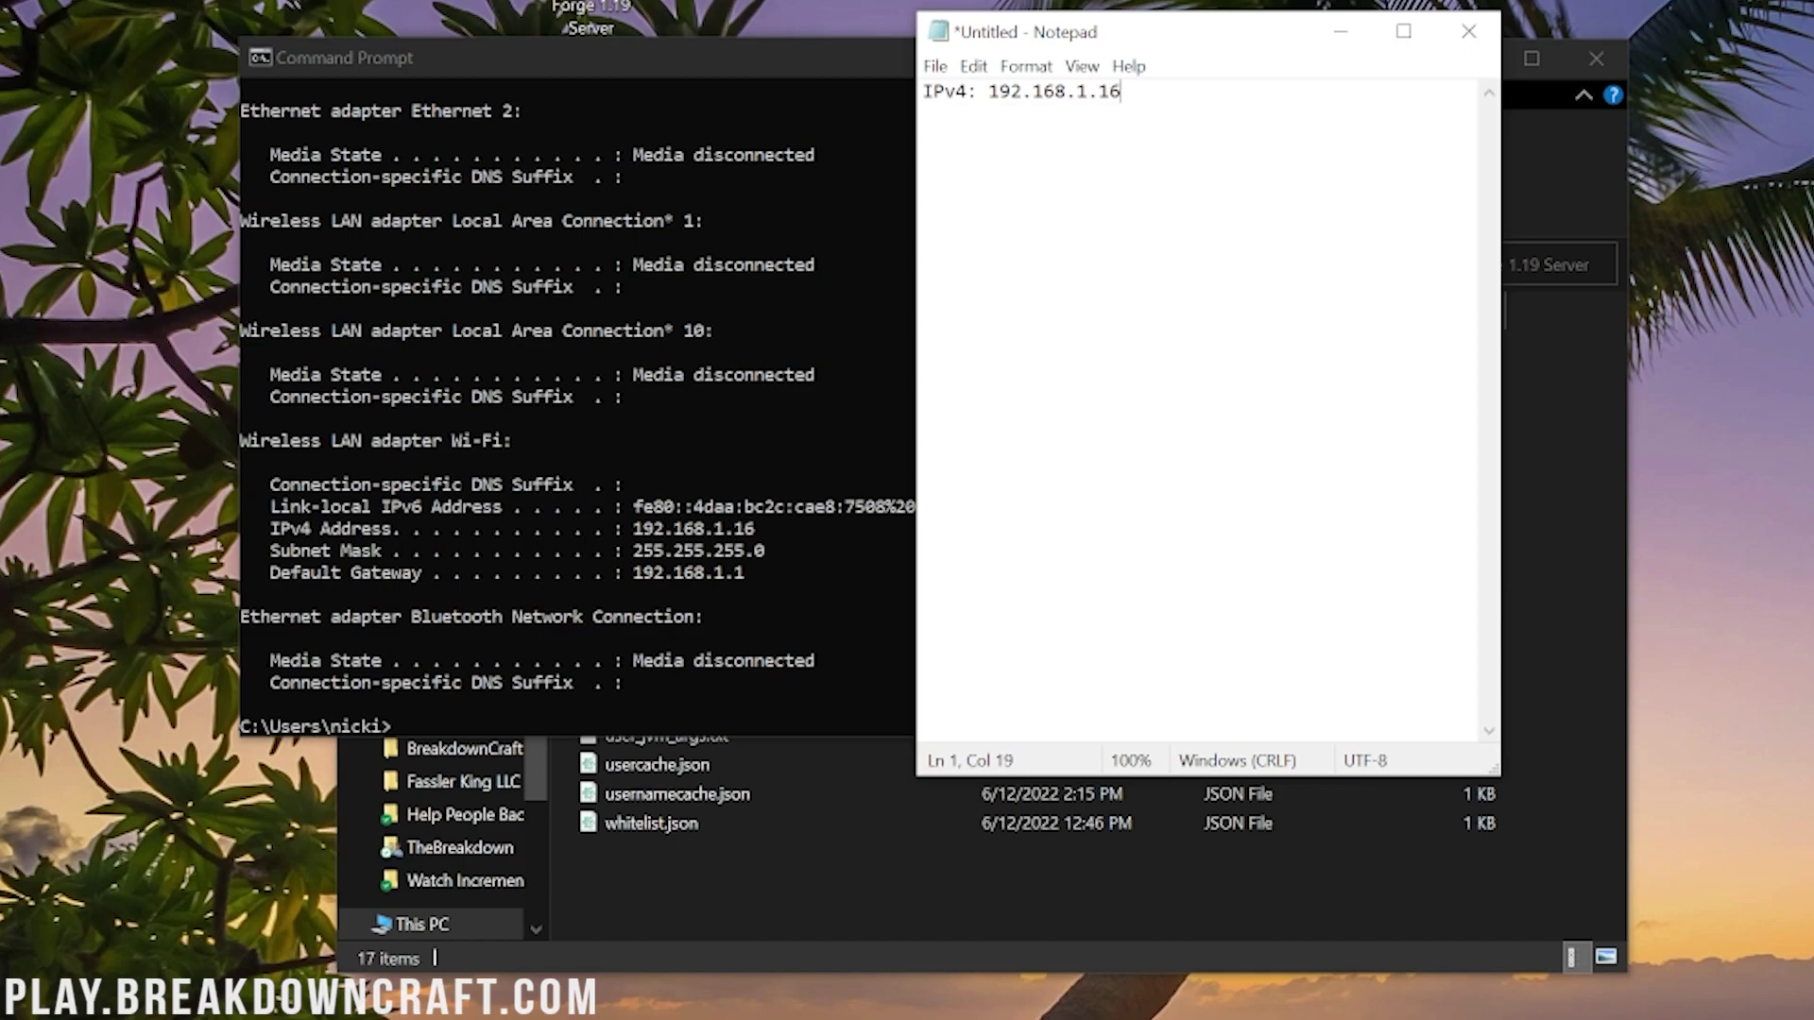
text(Default Gateway:)
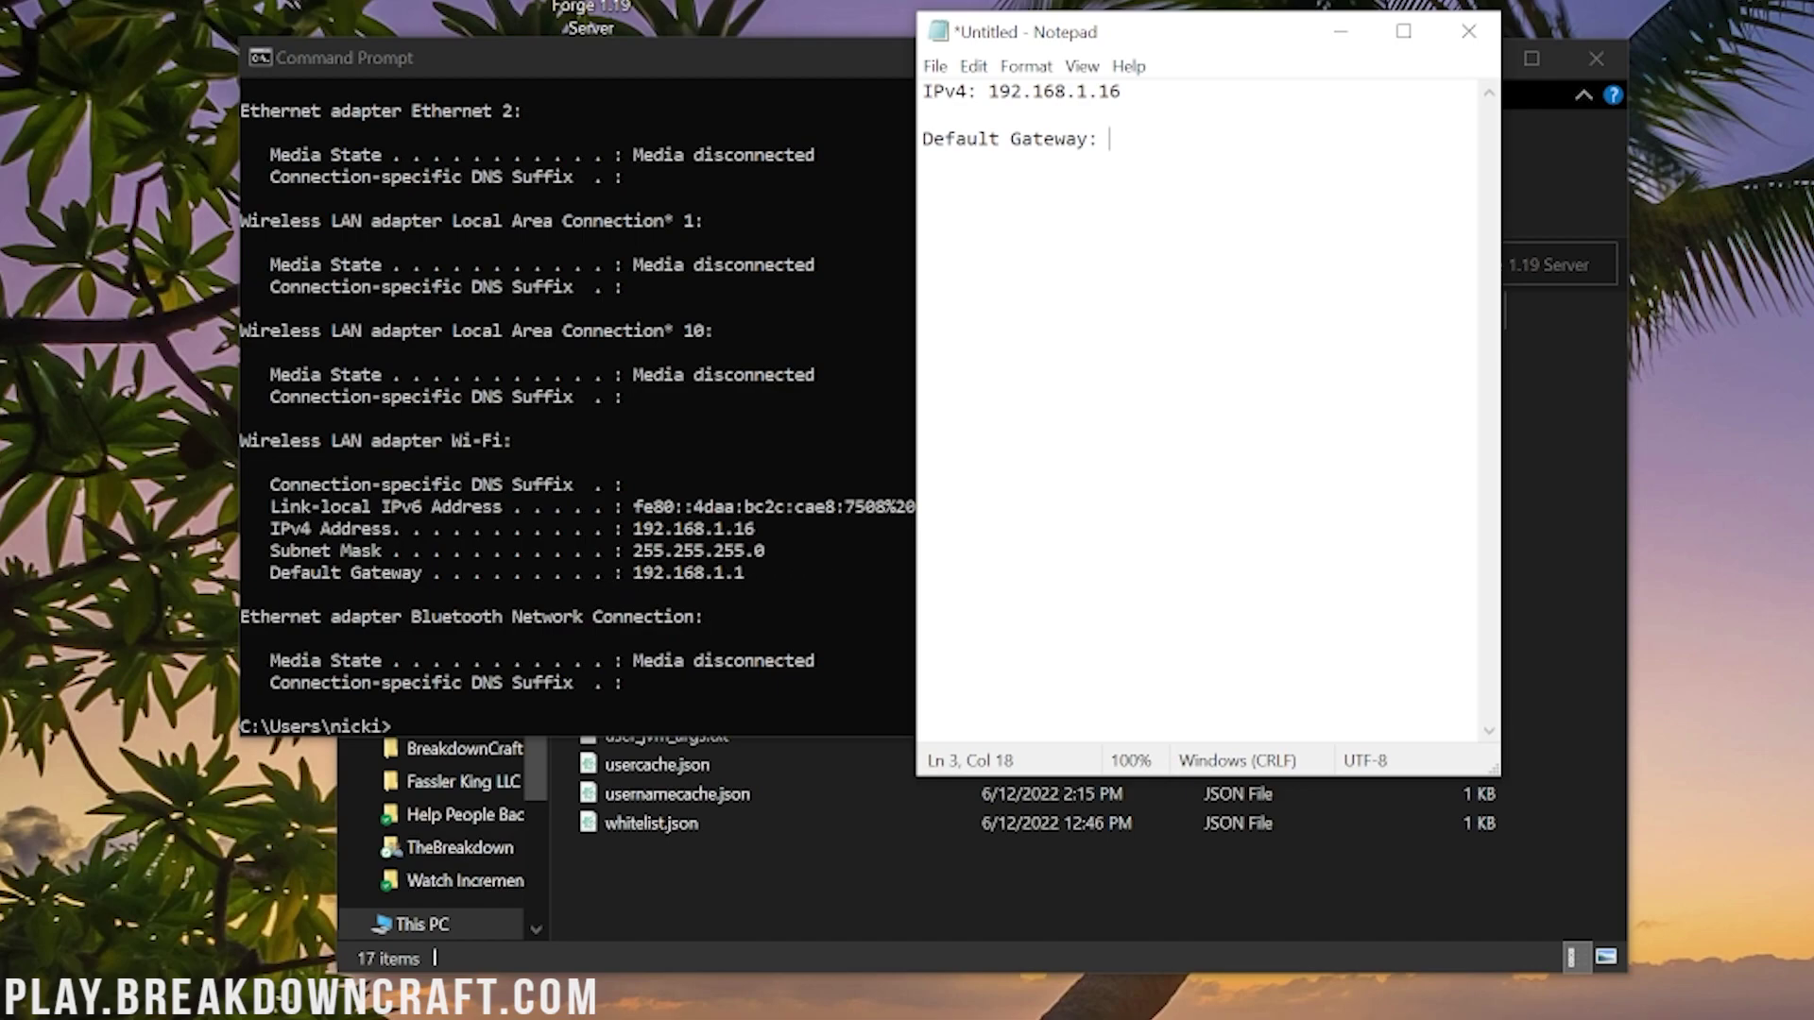
text(192.168.1.1)
Step: Close the Command Prompt window and bring Chrome back to the front
click(650, 291)
click(1442, 57)
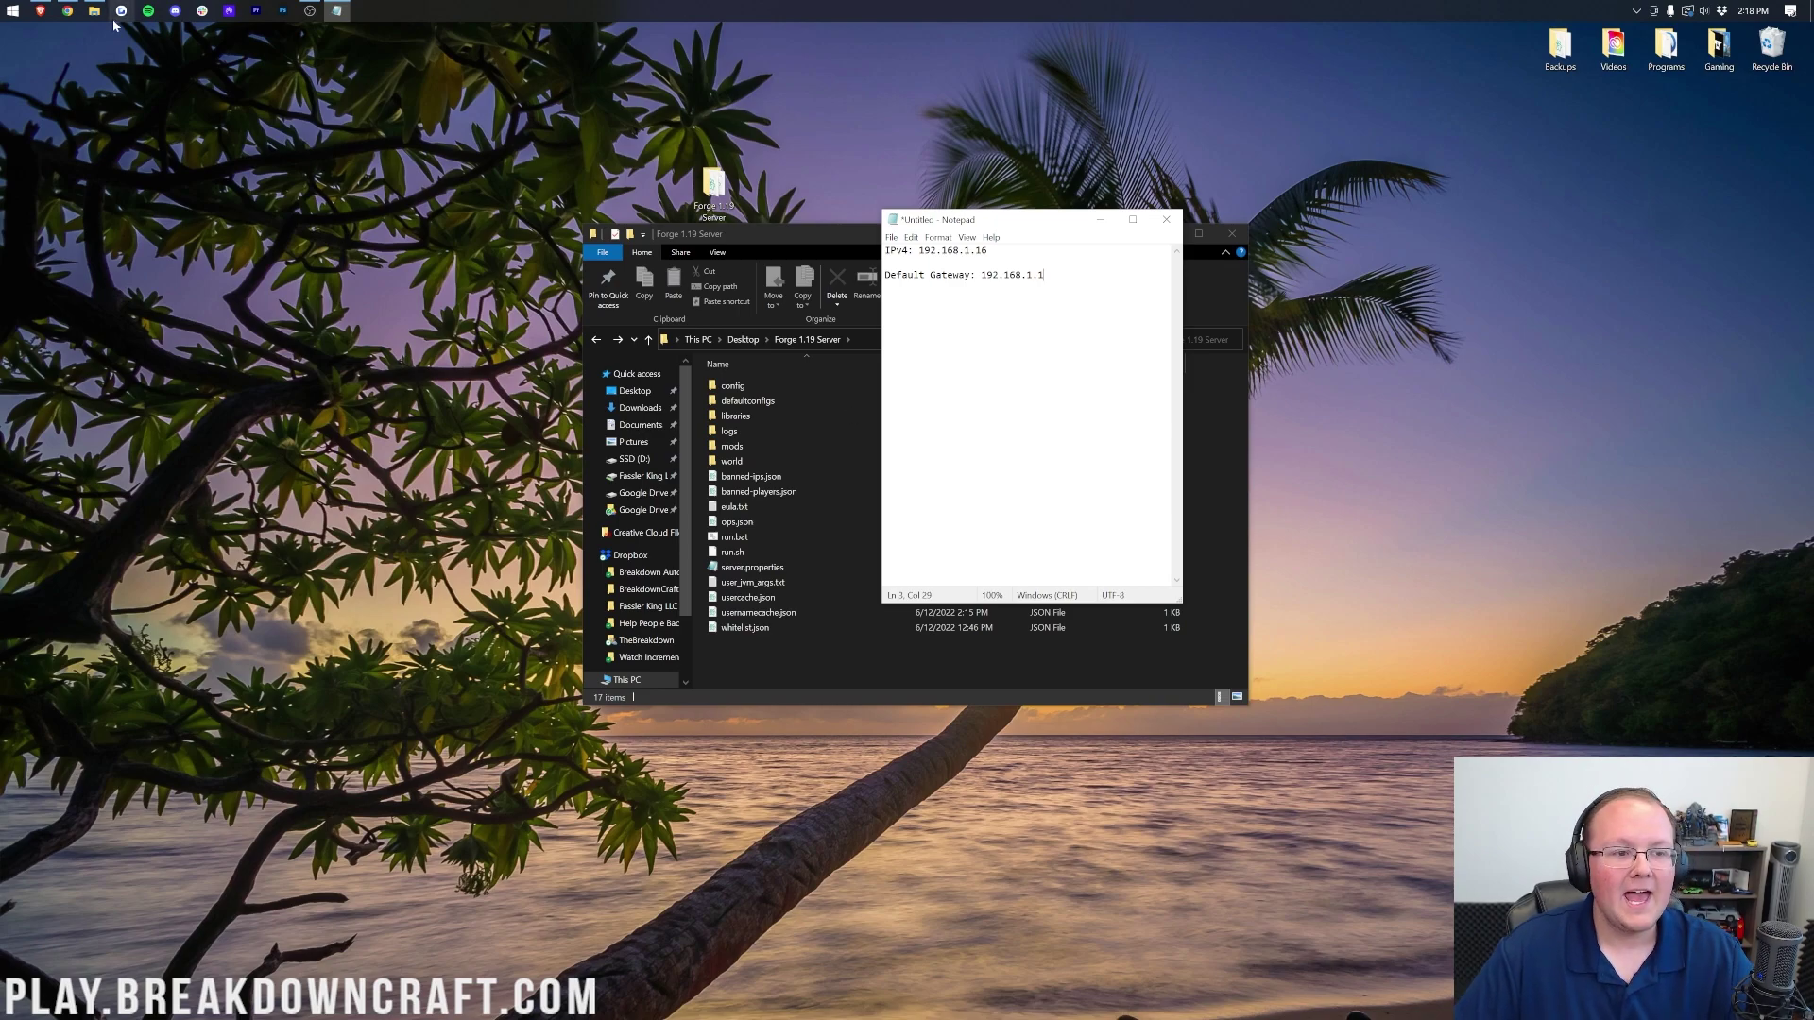
click(67, 10)
Step: Copy the gateway address 192.168.1.1 from the Notepad notes
click(336, 10)
click(335, 10)
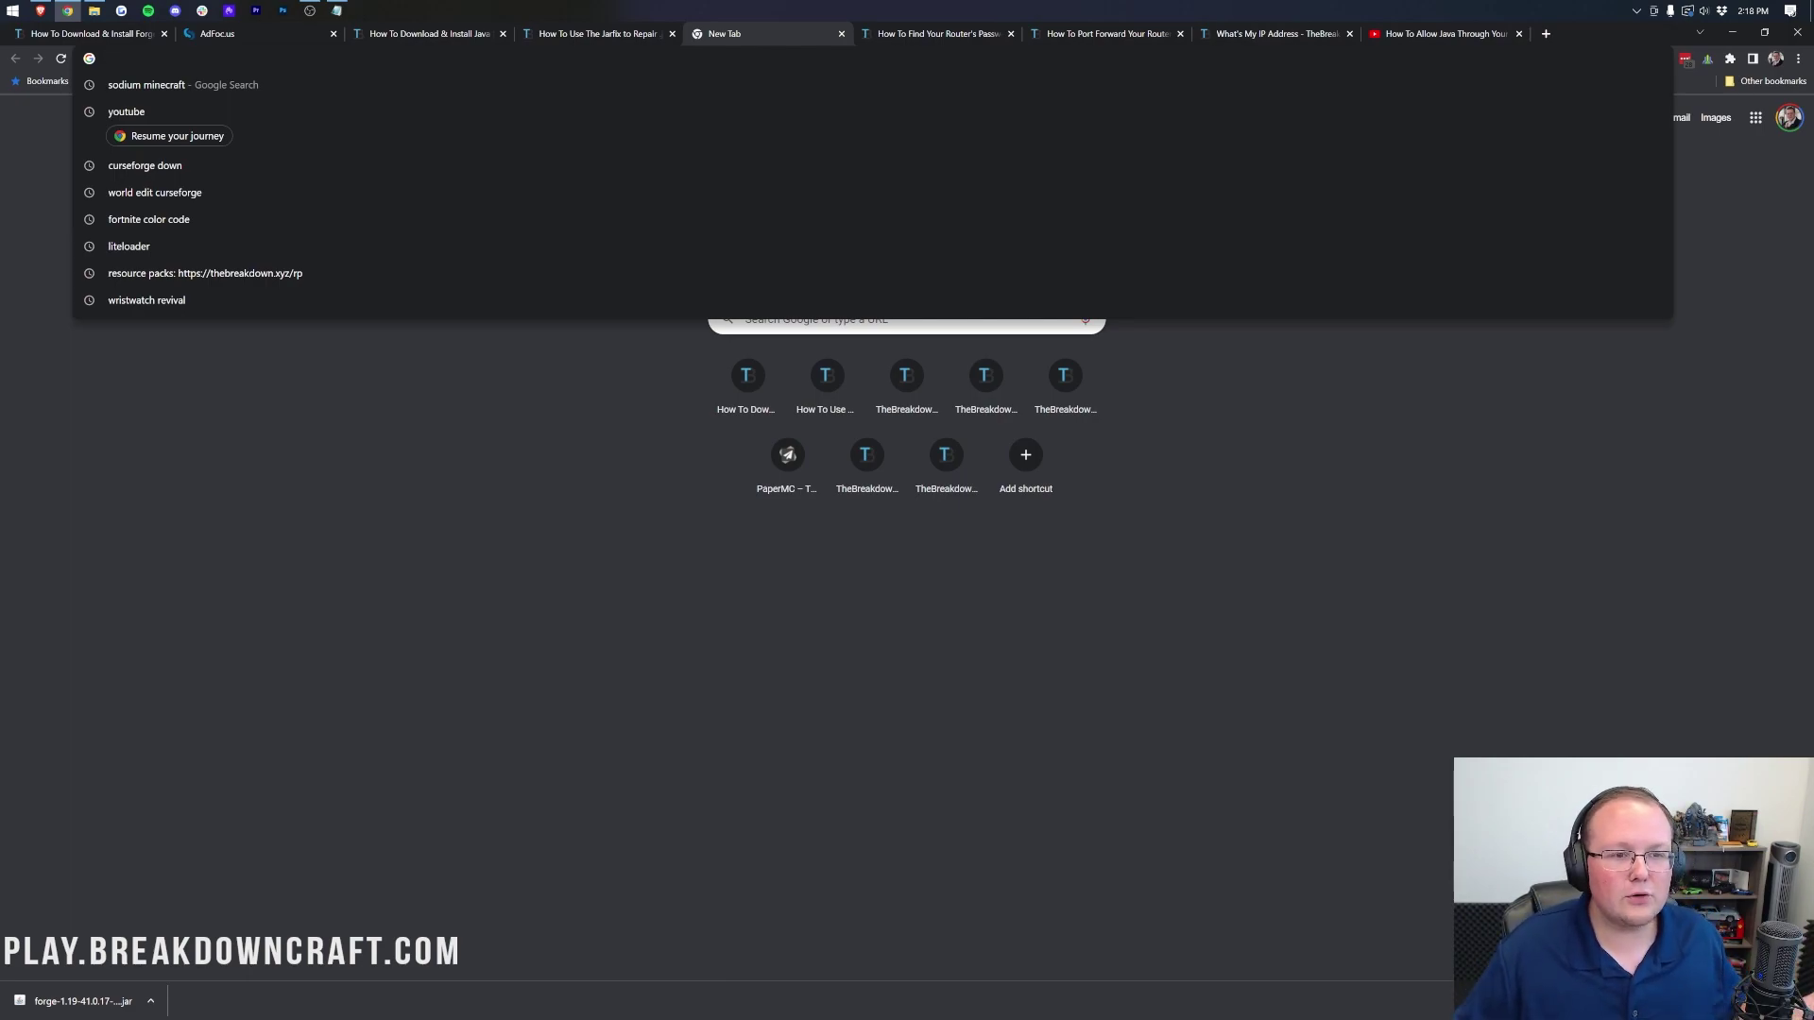
click(335, 10)
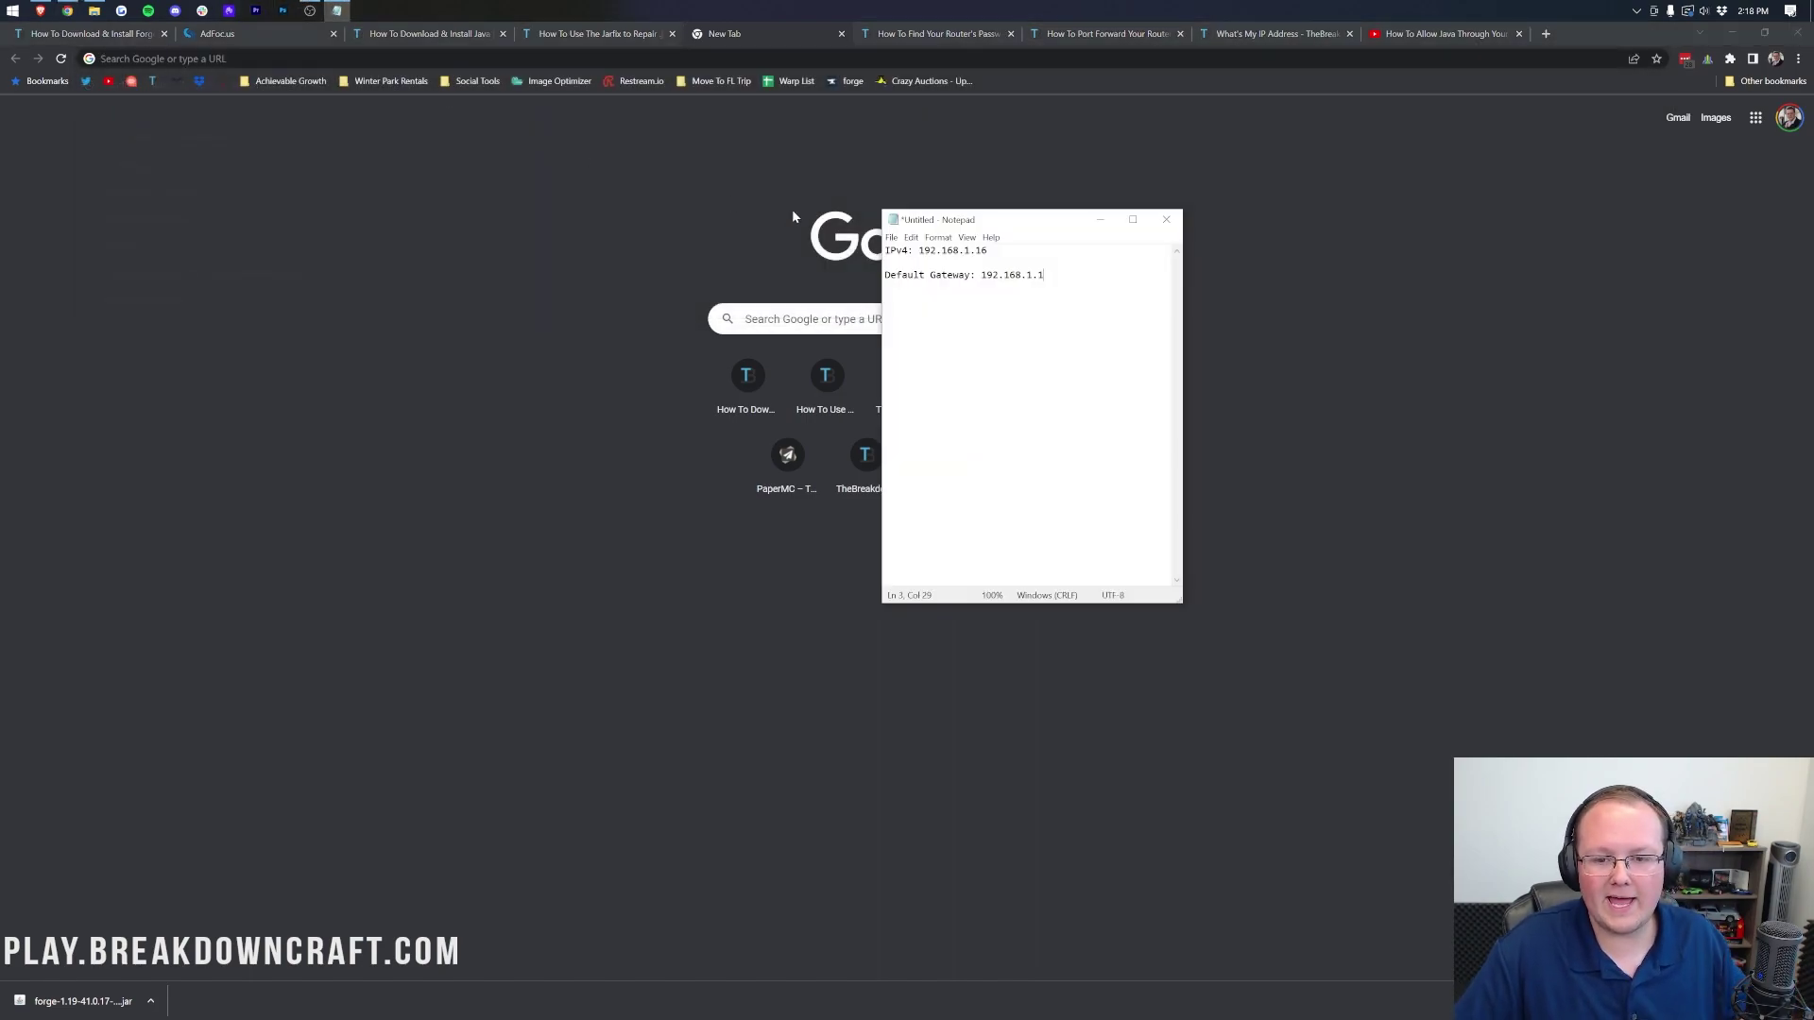
drag(1045, 275, 980, 275)
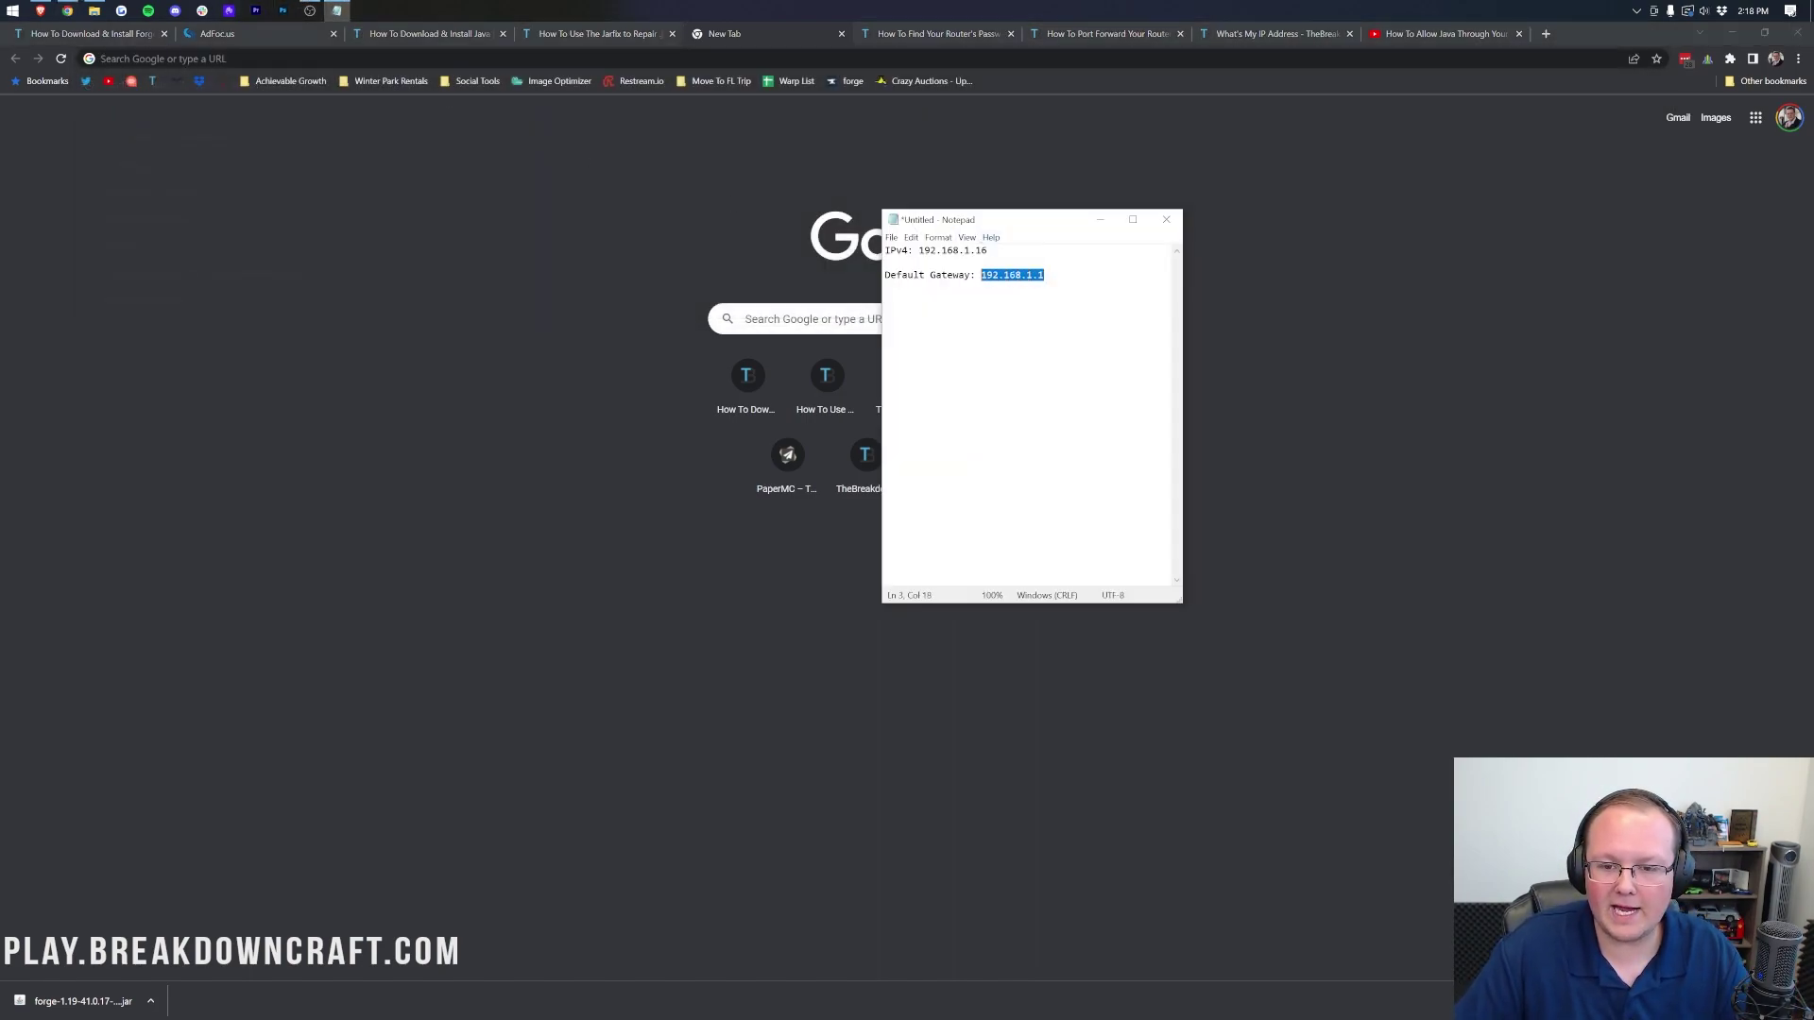
key(ctrl+c)
Step: Load 192.168.1.1 in Chrome, then switch to the router-password article tab
click(789, 58)
key(ctrl+v)
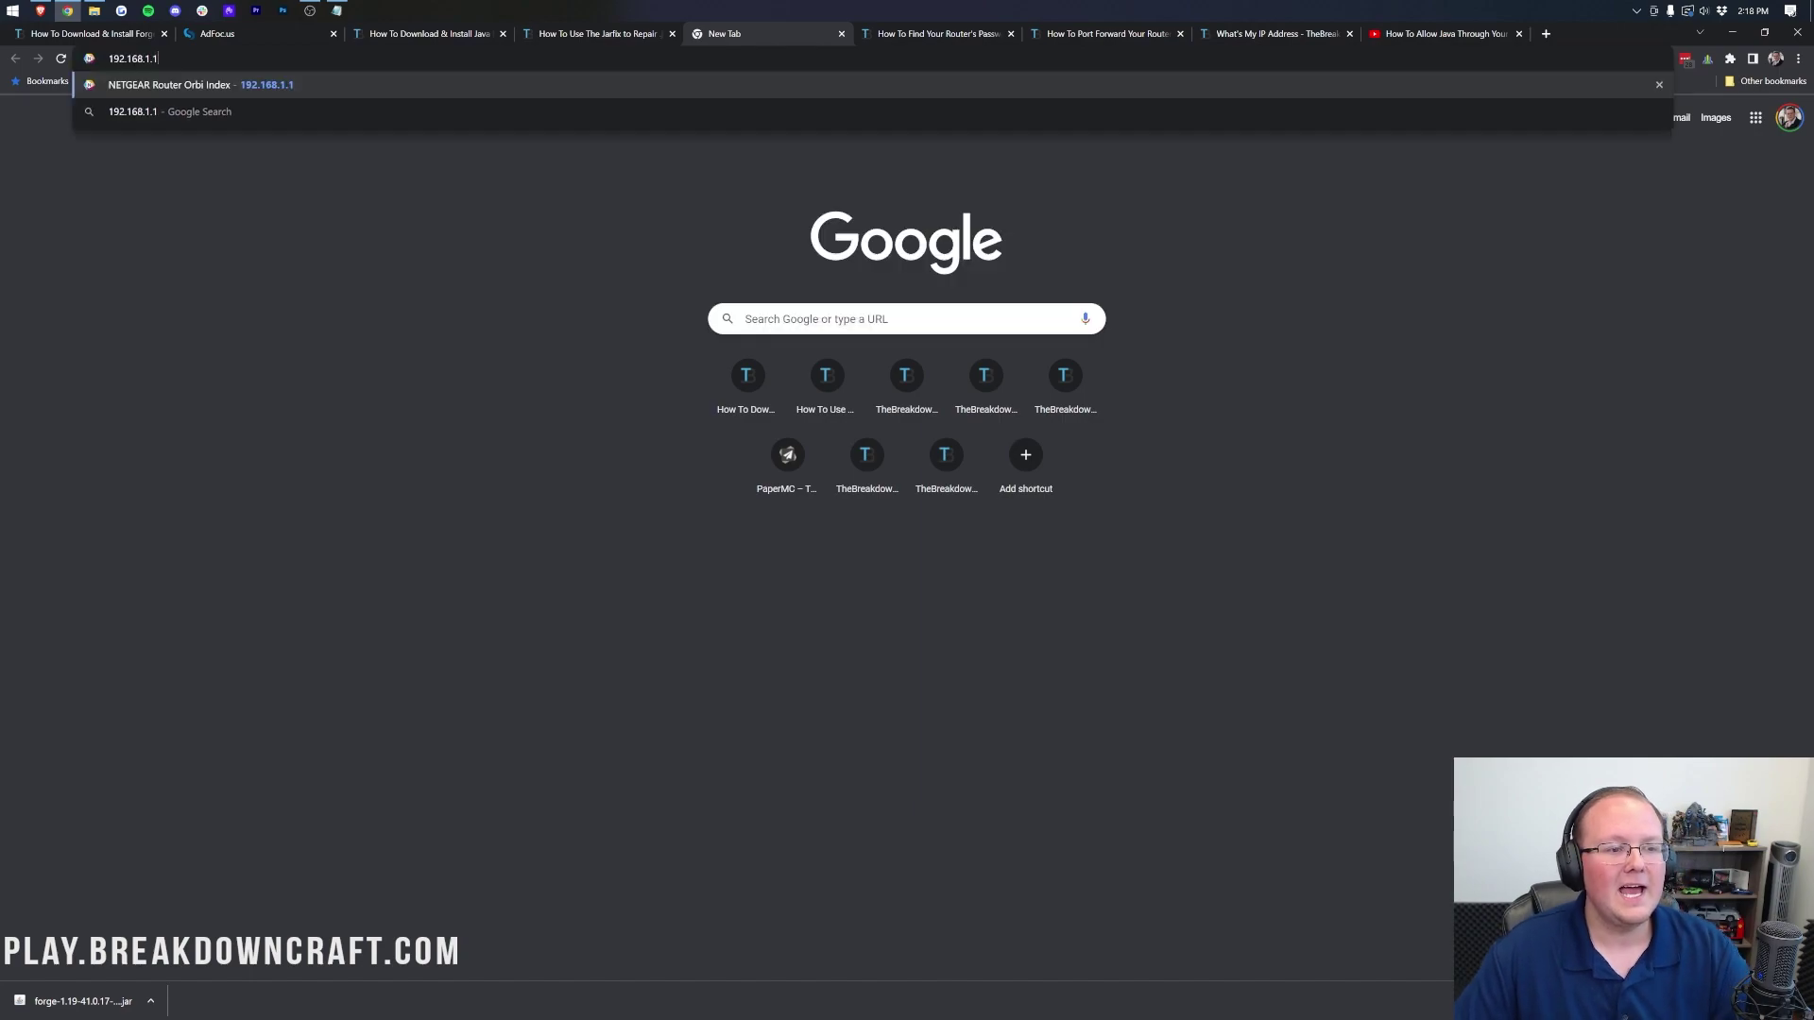
key(Return)
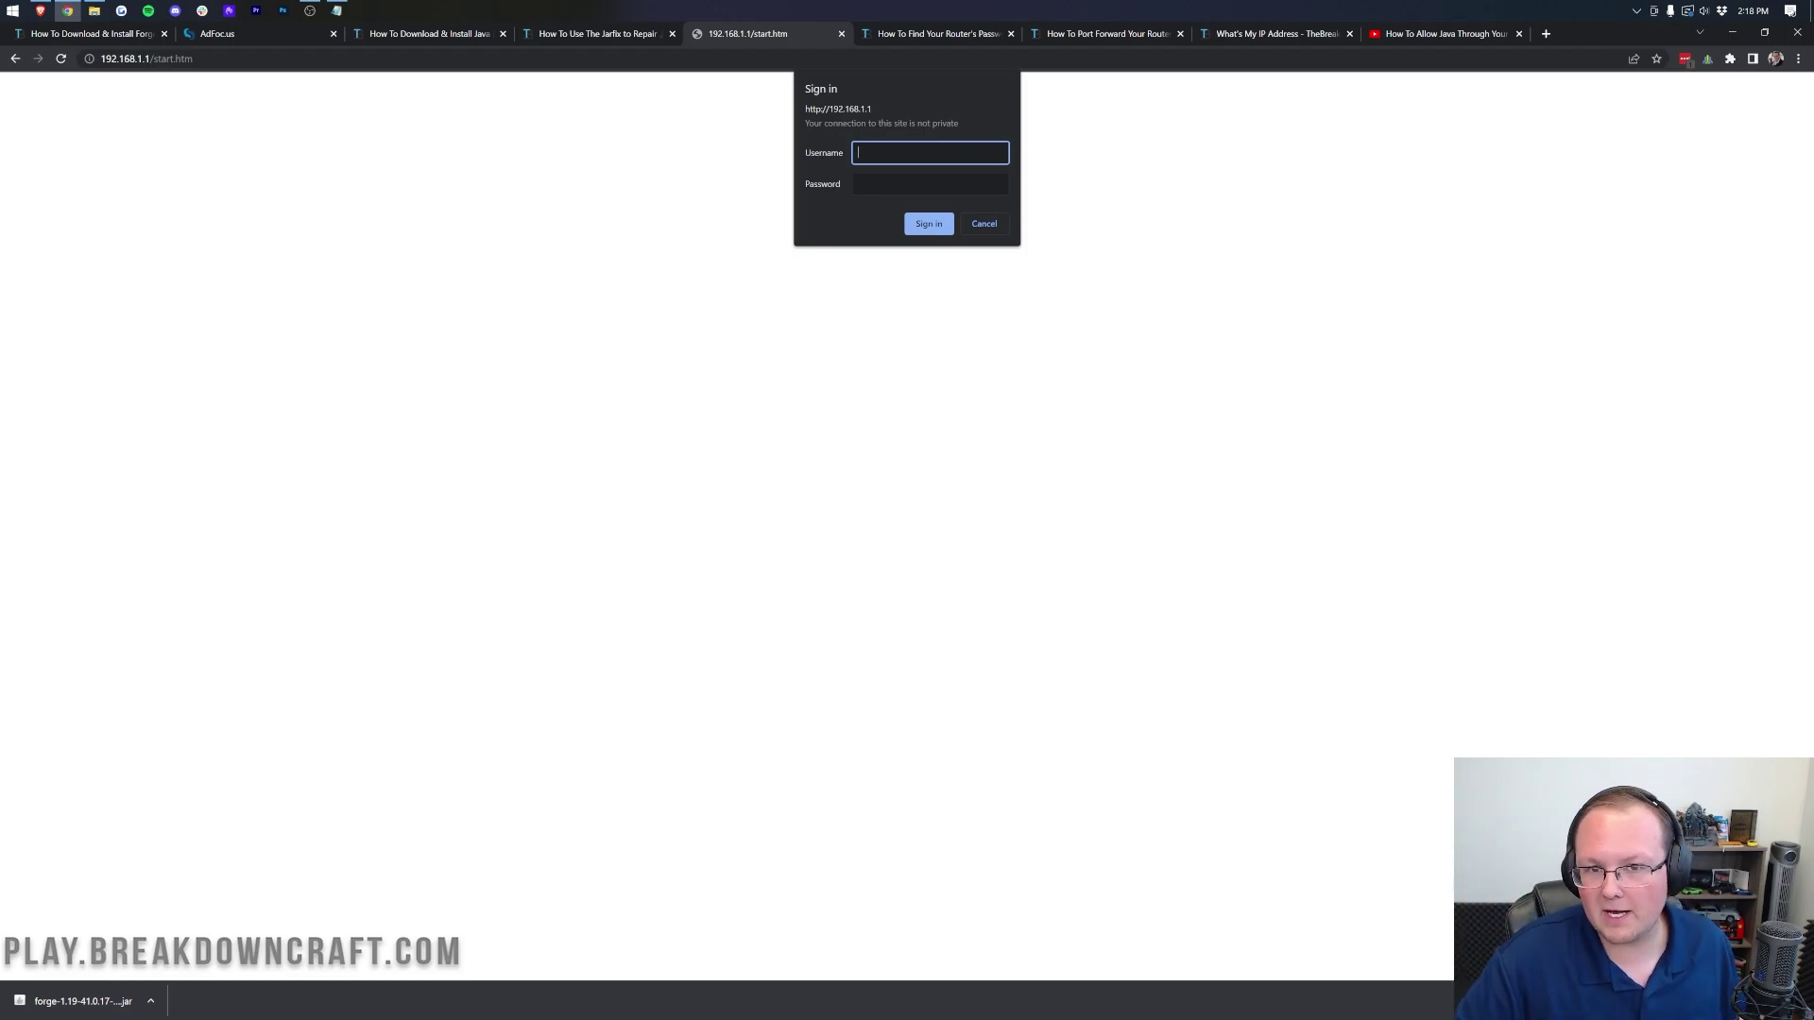
click(909, 37)
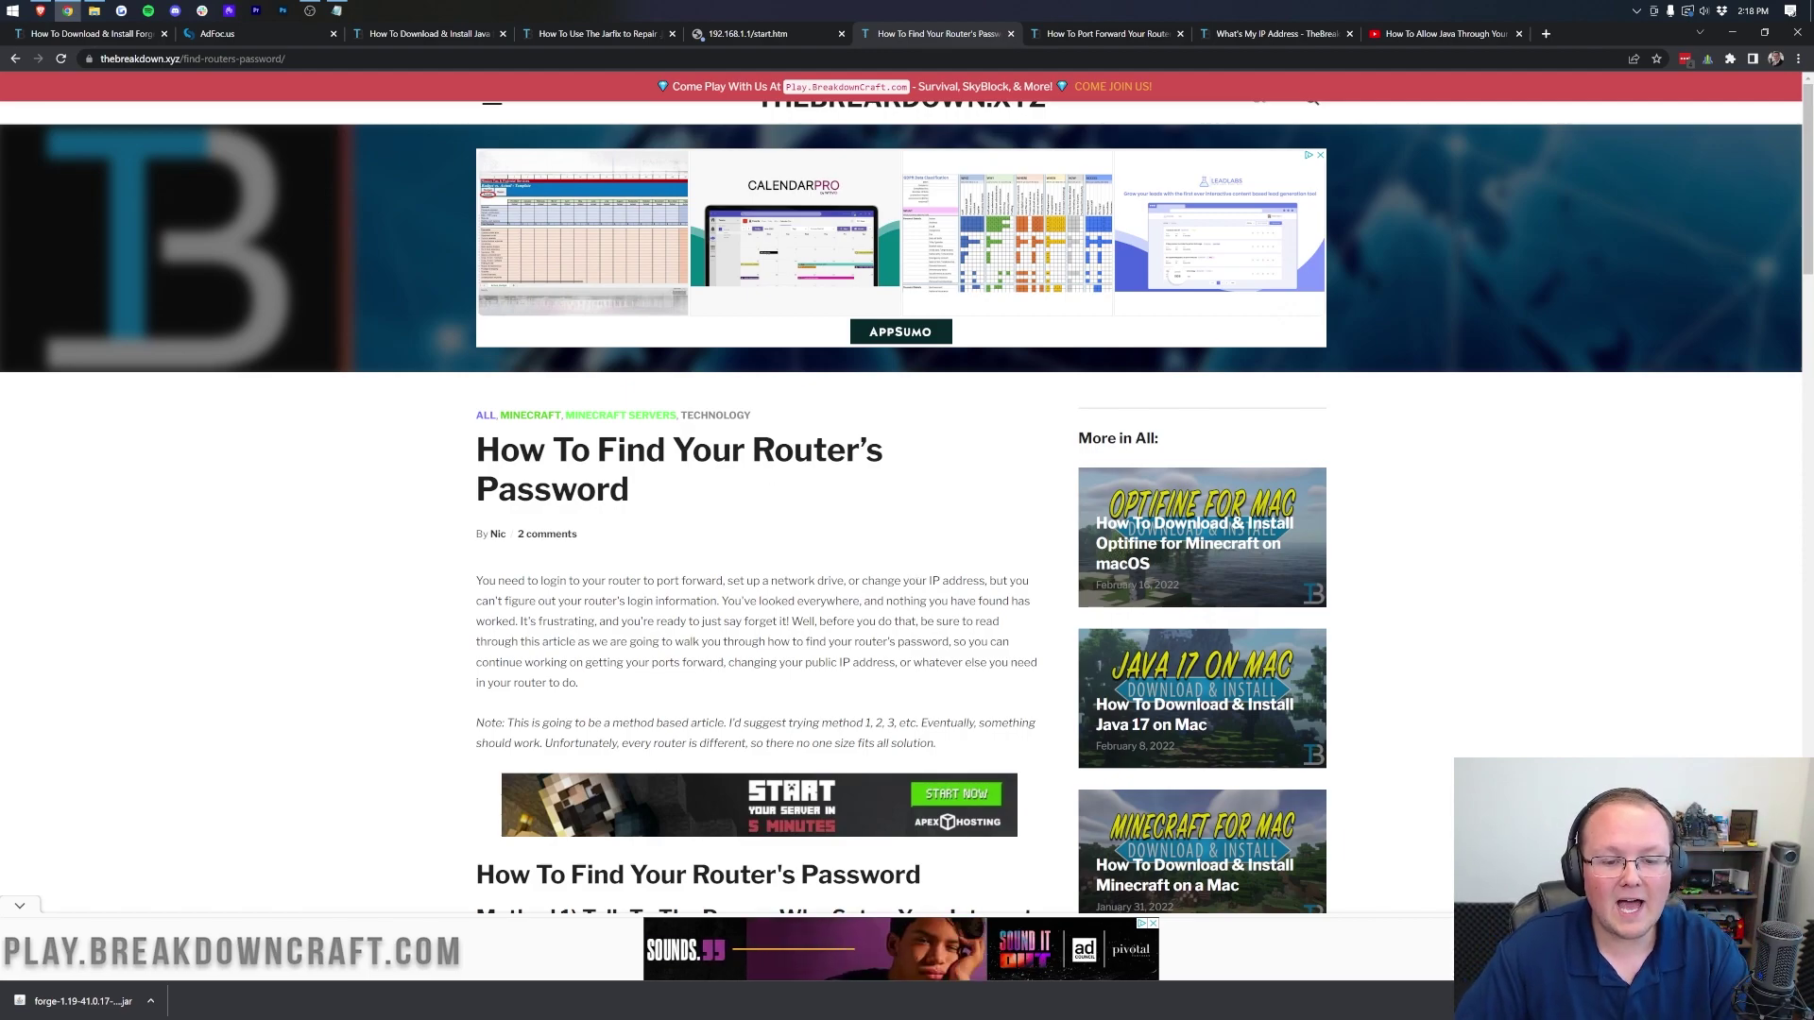
Step: Read through the How To Find Your Router's Password article
scroll(658, 479, down, 2)
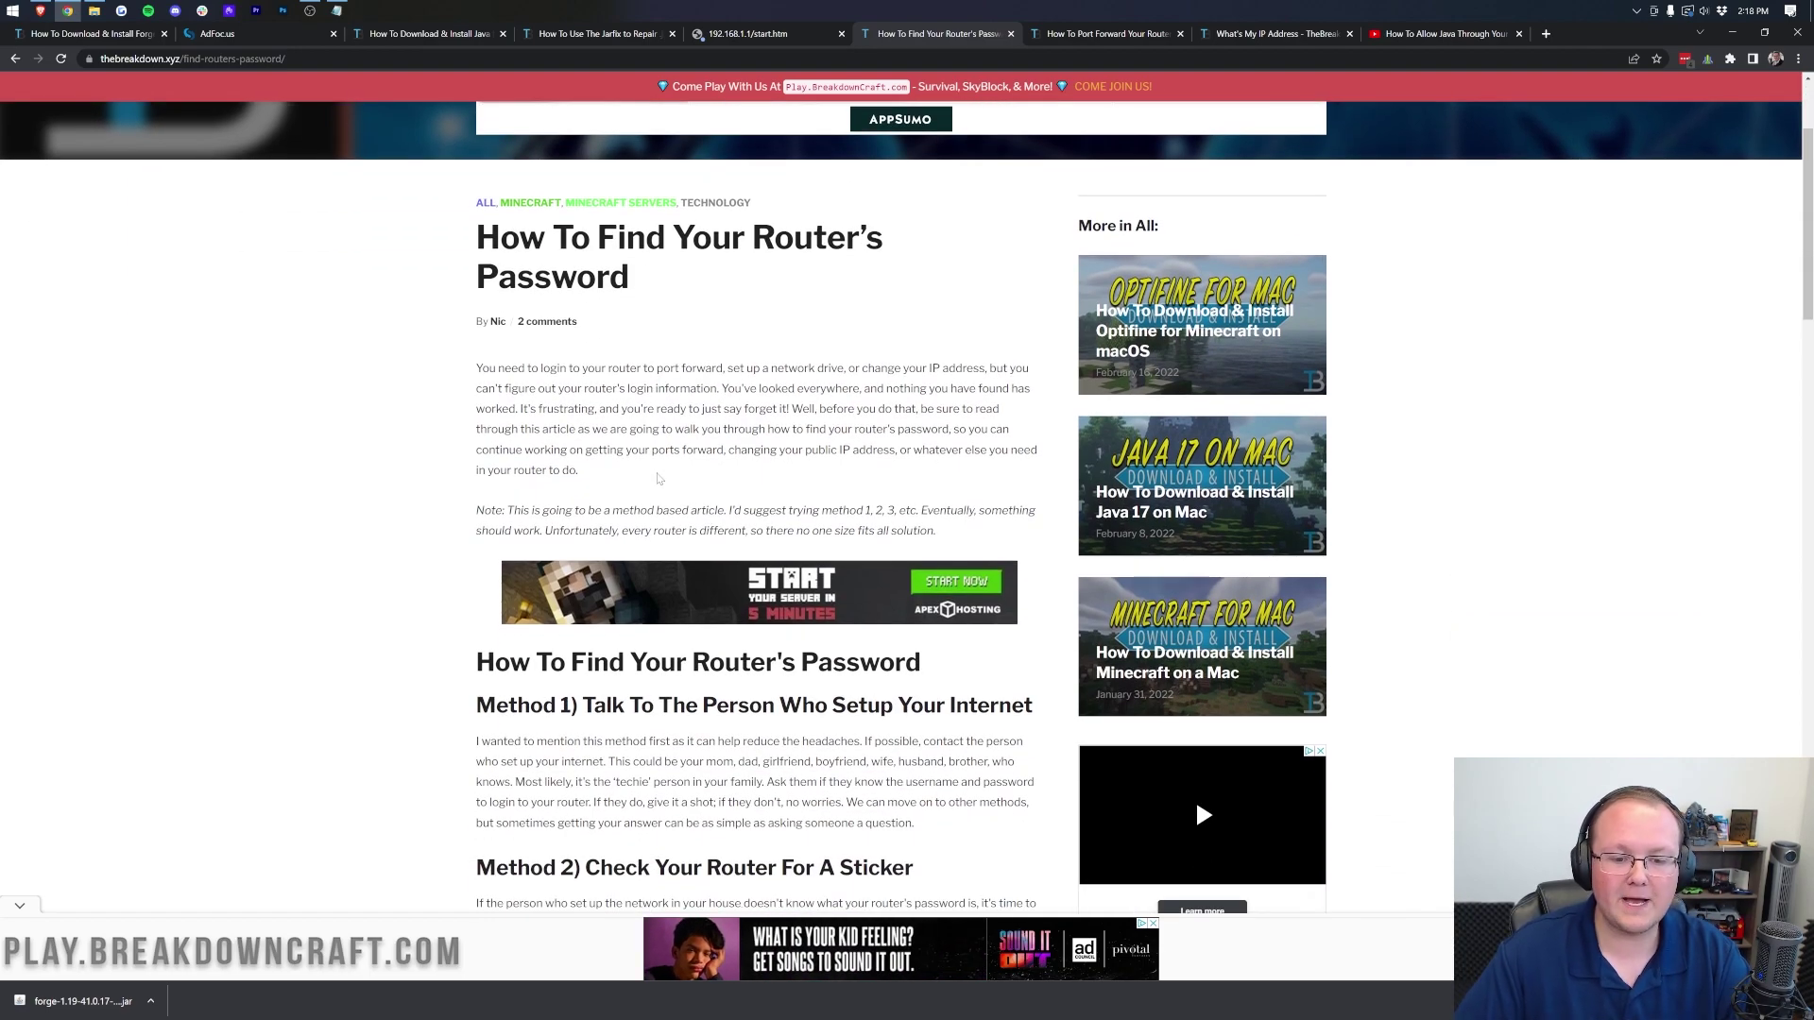
scroll(659, 479, down, 3)
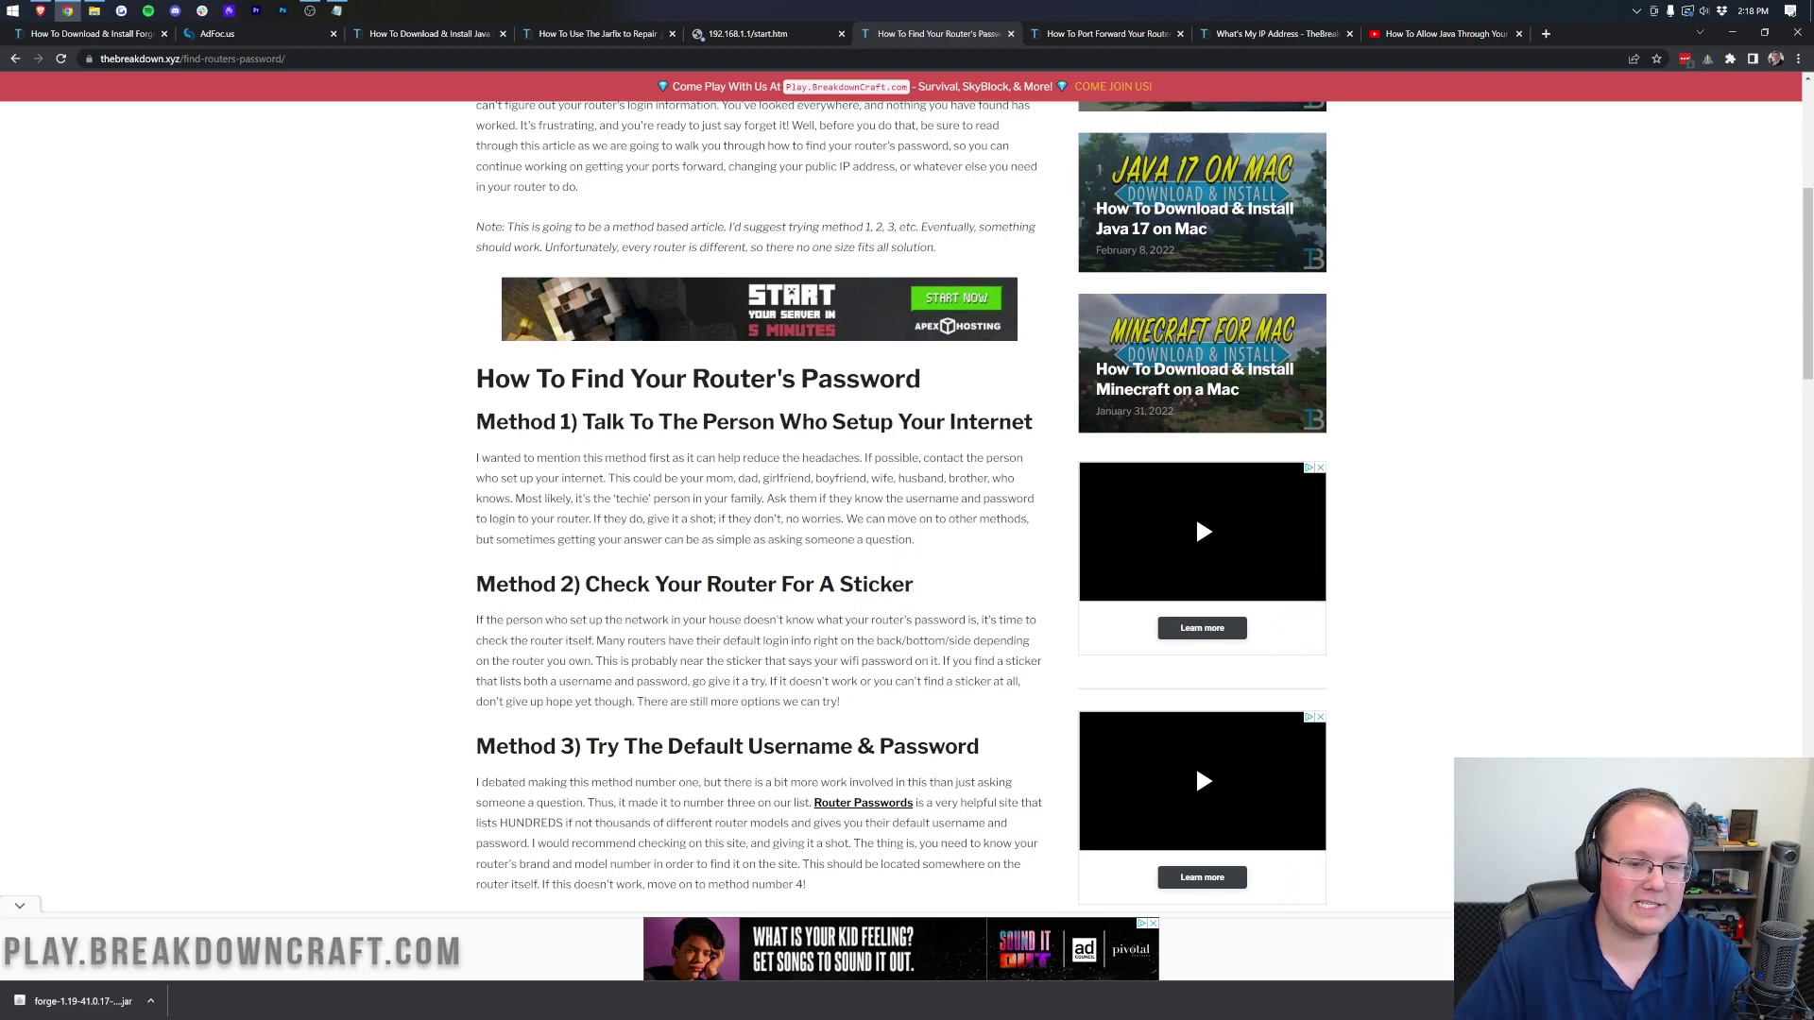
scroll(764, 519, down, 4)
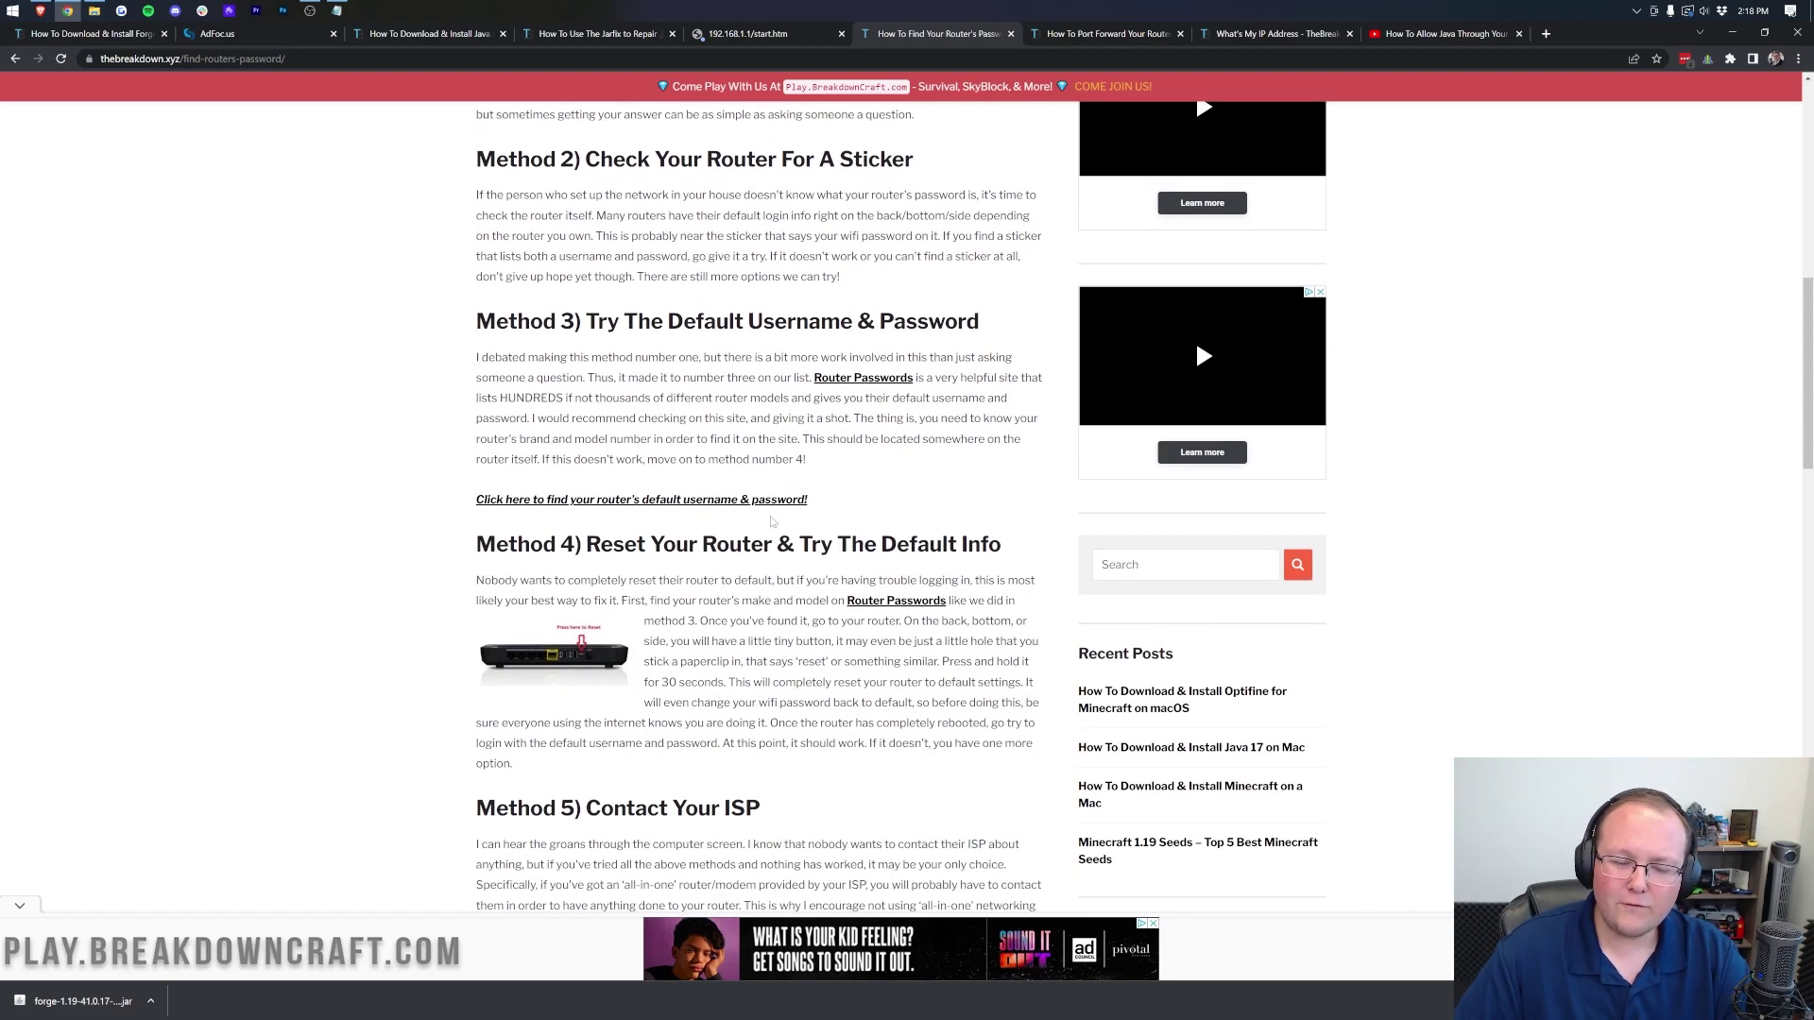
scroll(765, 520, down, 2)
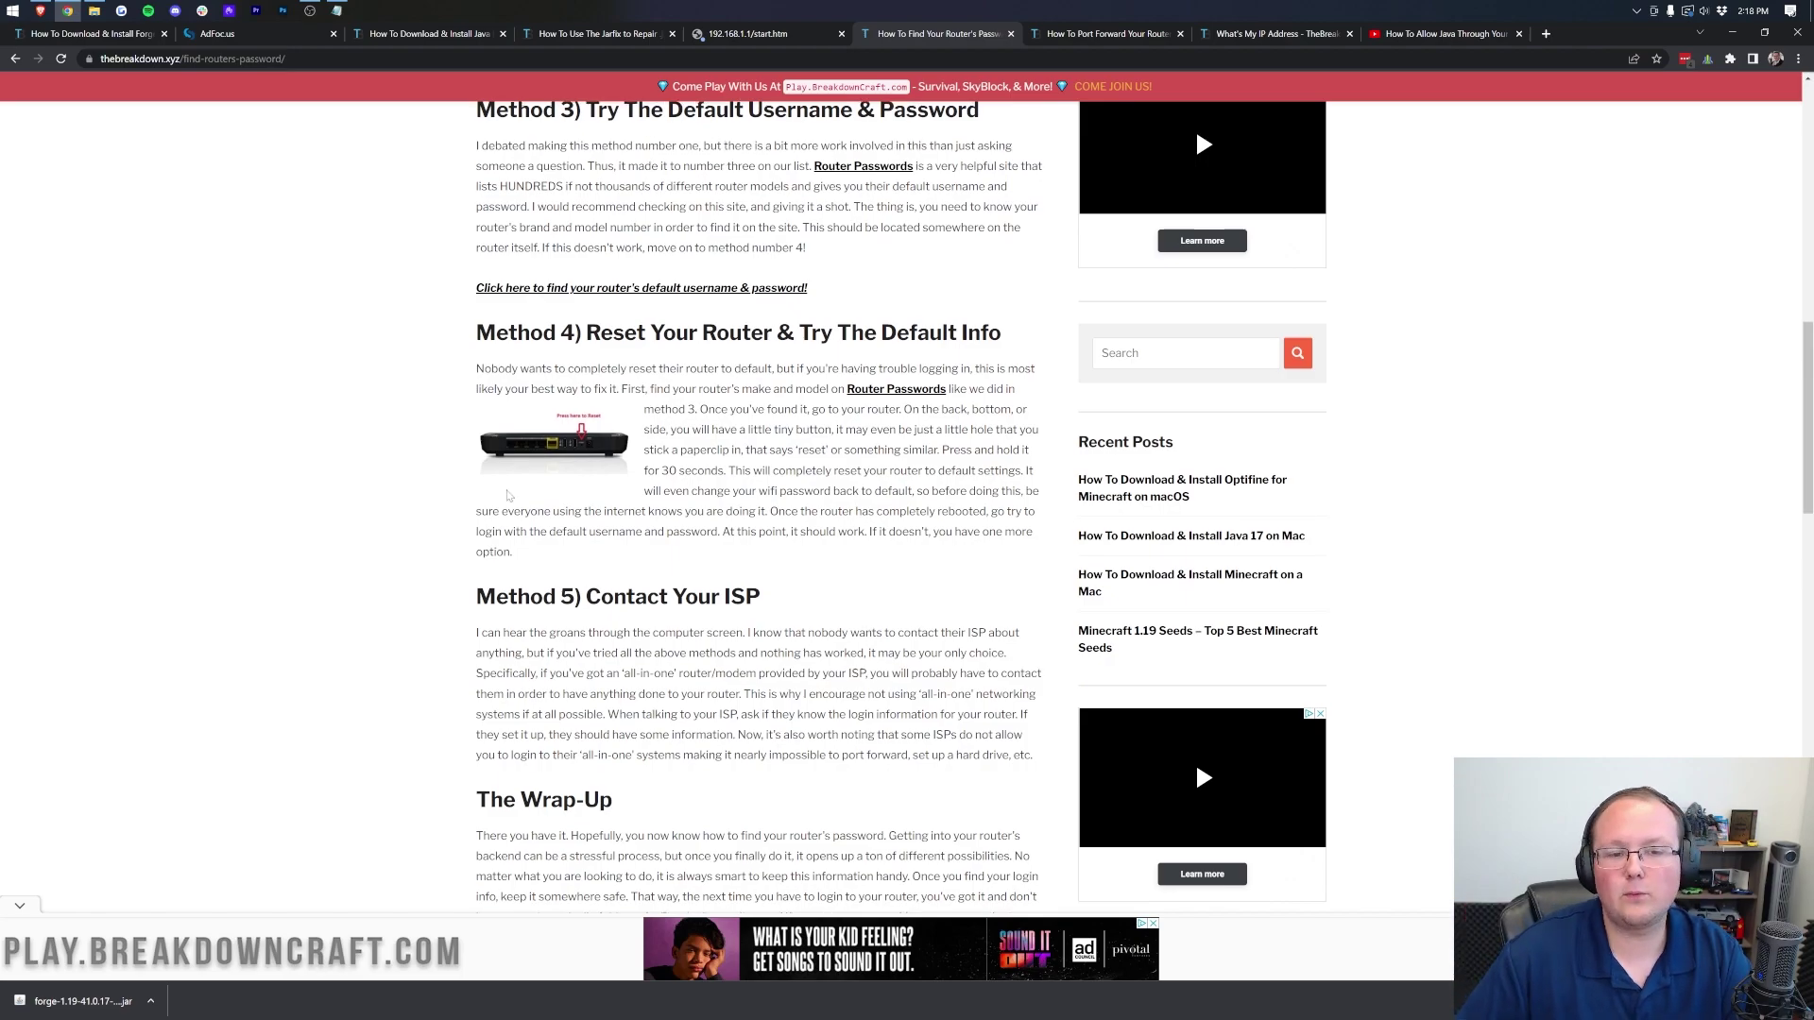
scroll(583, 565, up, 5)
scroll(583, 565, down, 4)
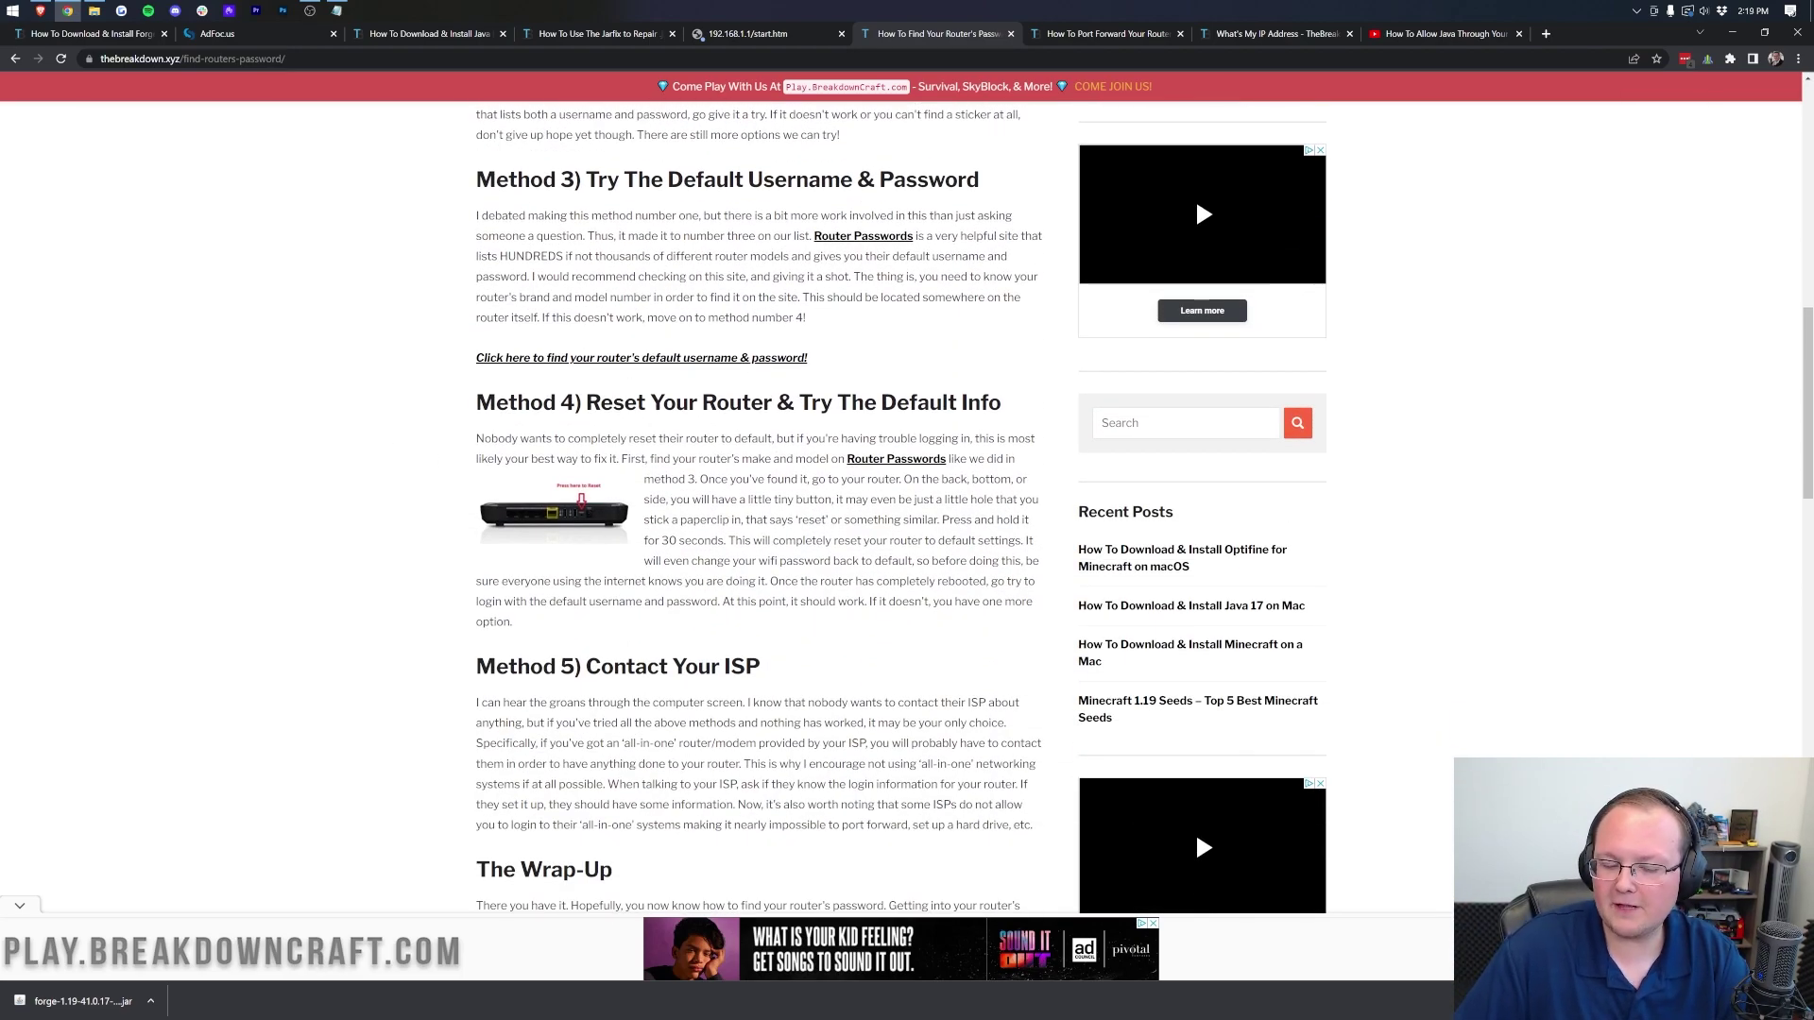
scroll(770, 477, down, 2)
drag(770, 486, 510, 455)
click(580, 475)
scroll(580, 476, up, 2)
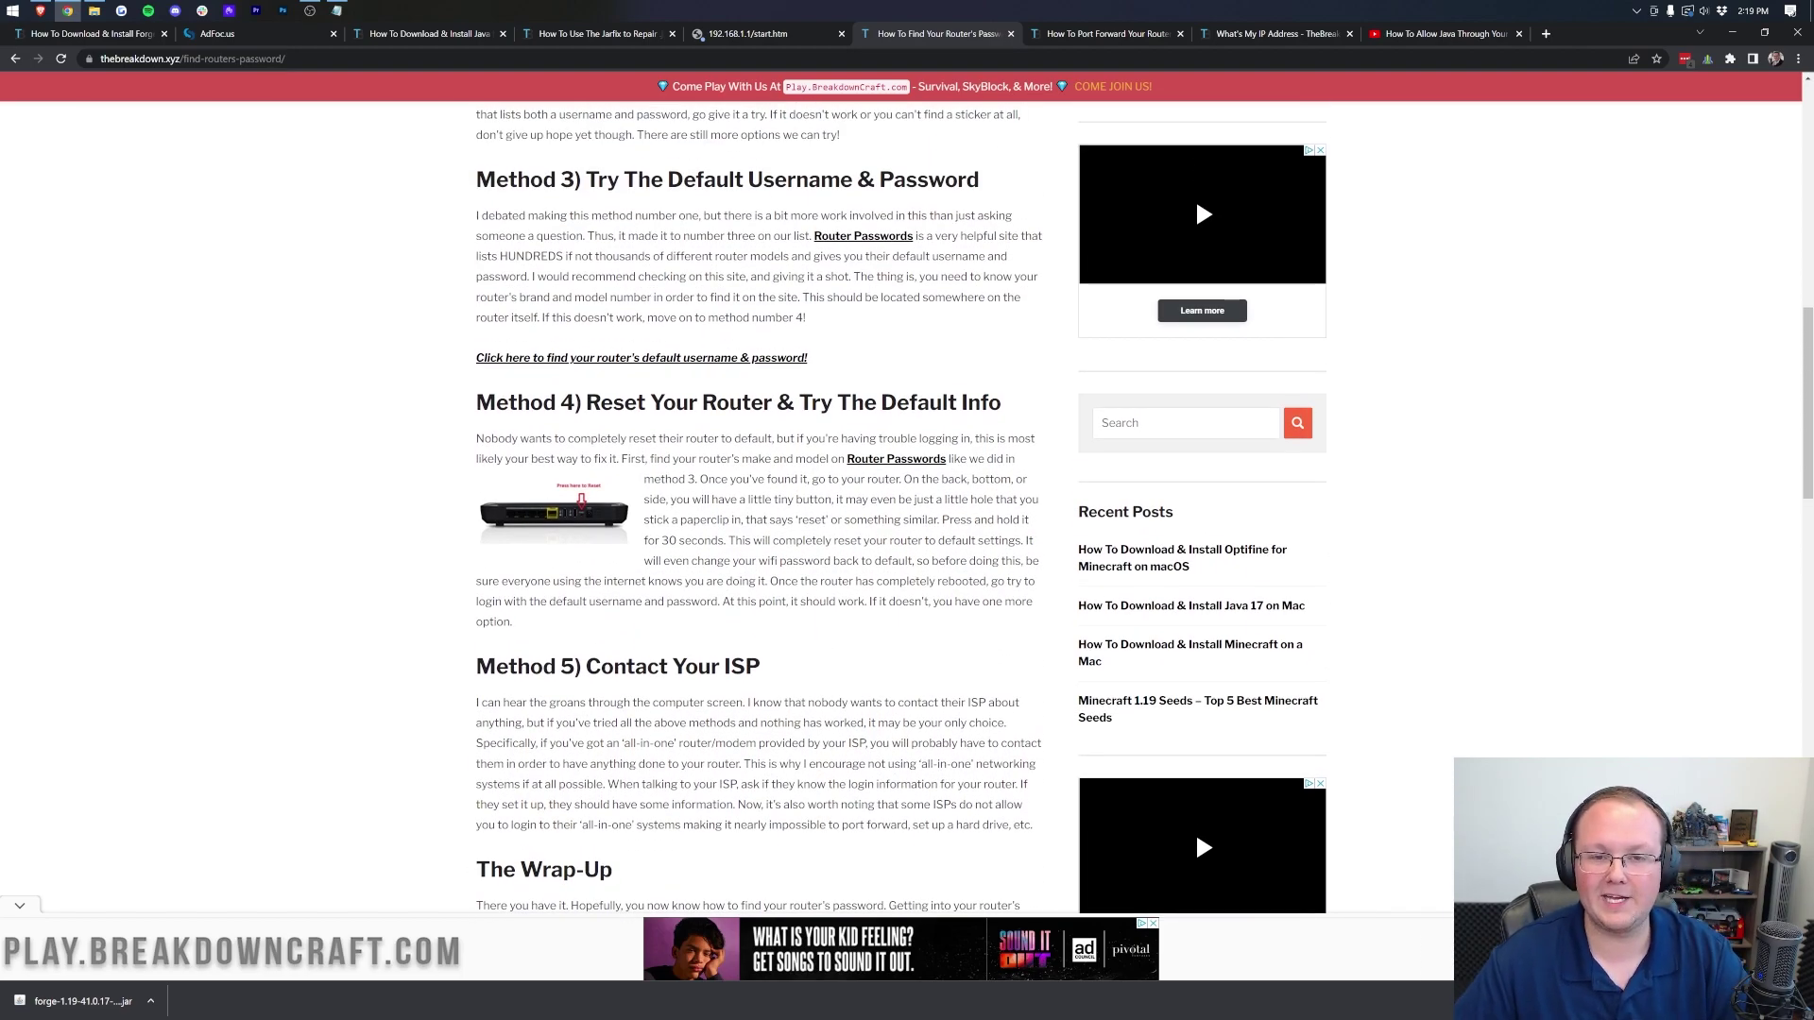
Step: On the 192.168.1.1 sign-in tab, enter the router username and move to the password
click(763, 37)
text(admin)
key(Tab)
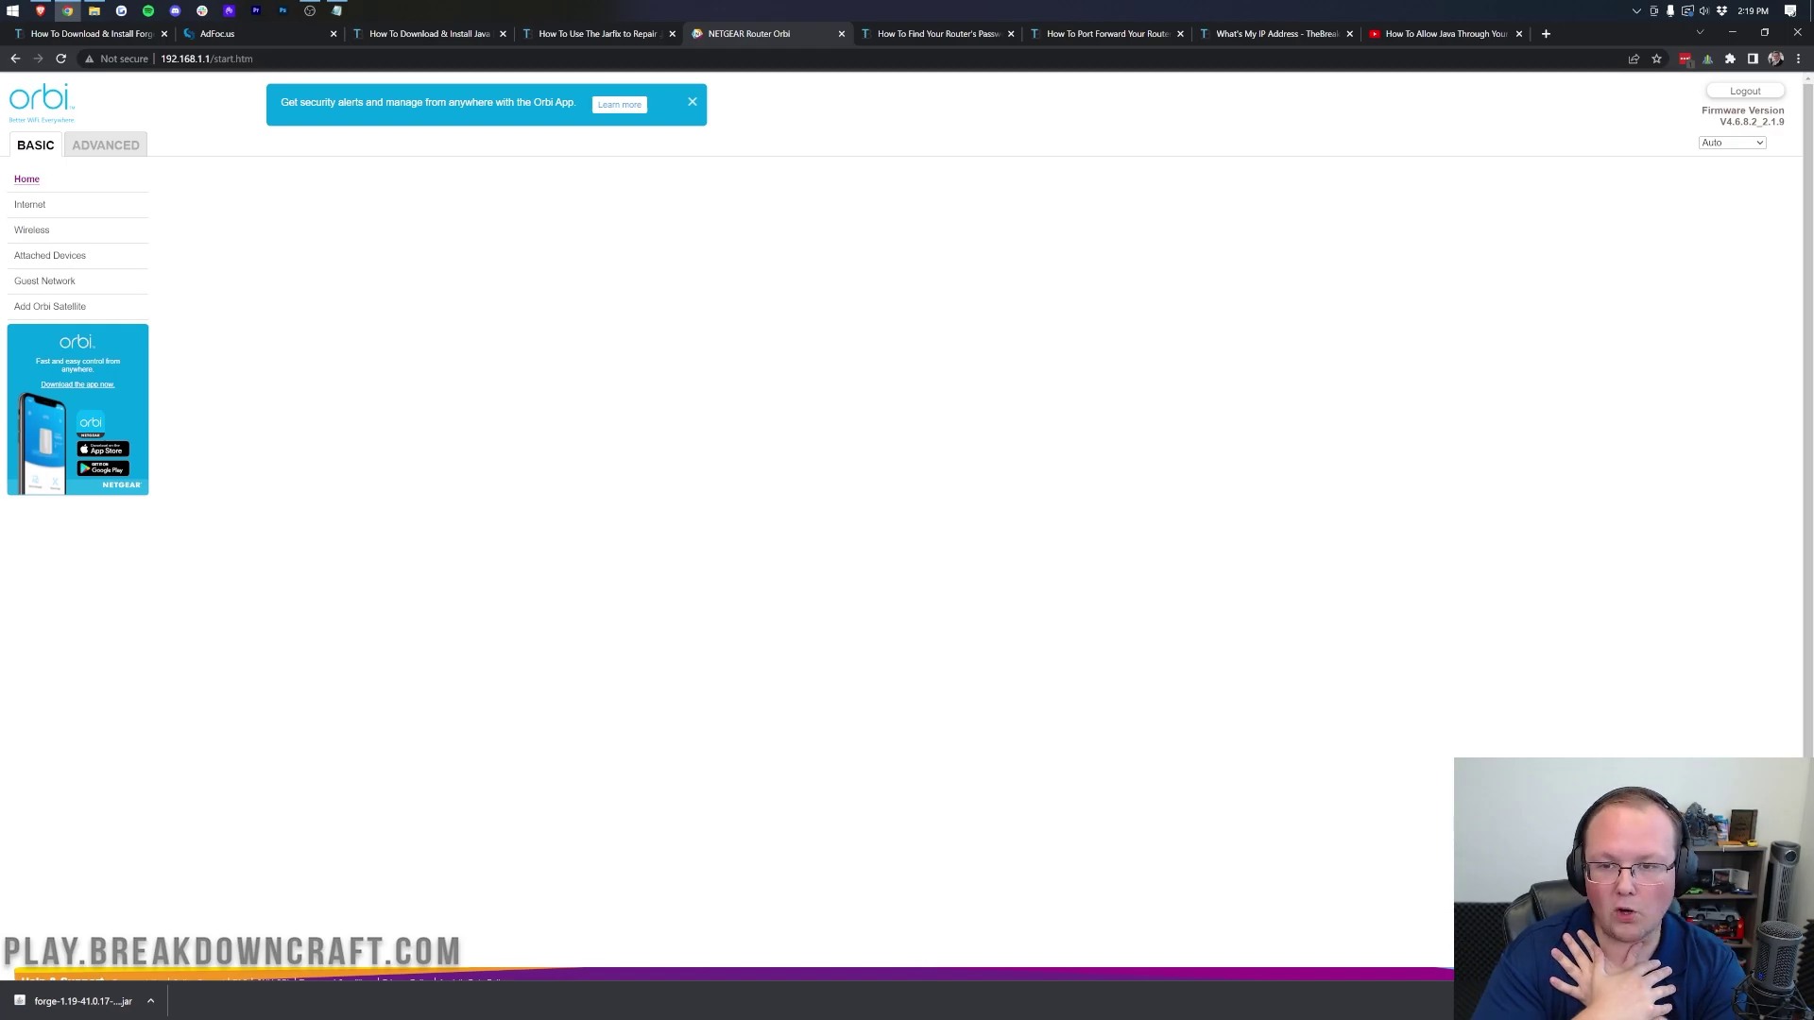
Step: Glance at the port-forwarding guide, then return to the Orbi router's BASIC home page
click(1108, 33)
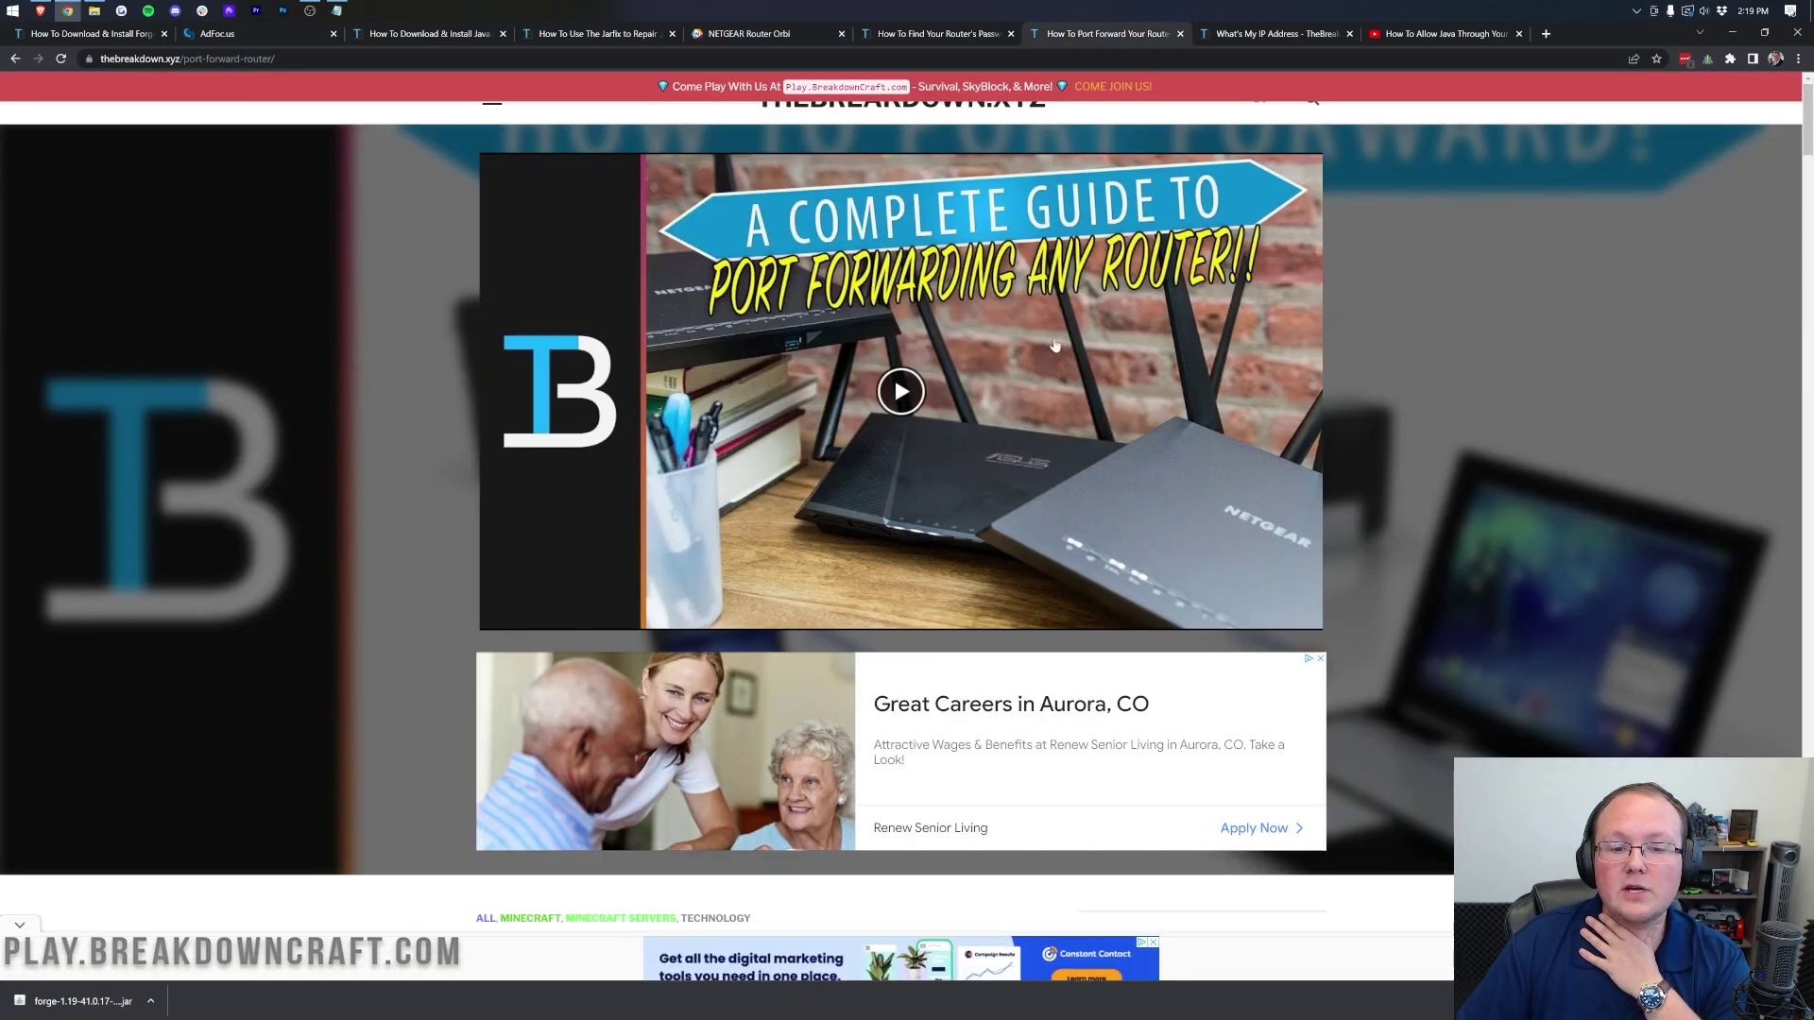
scroll(1539, 515, down, 4)
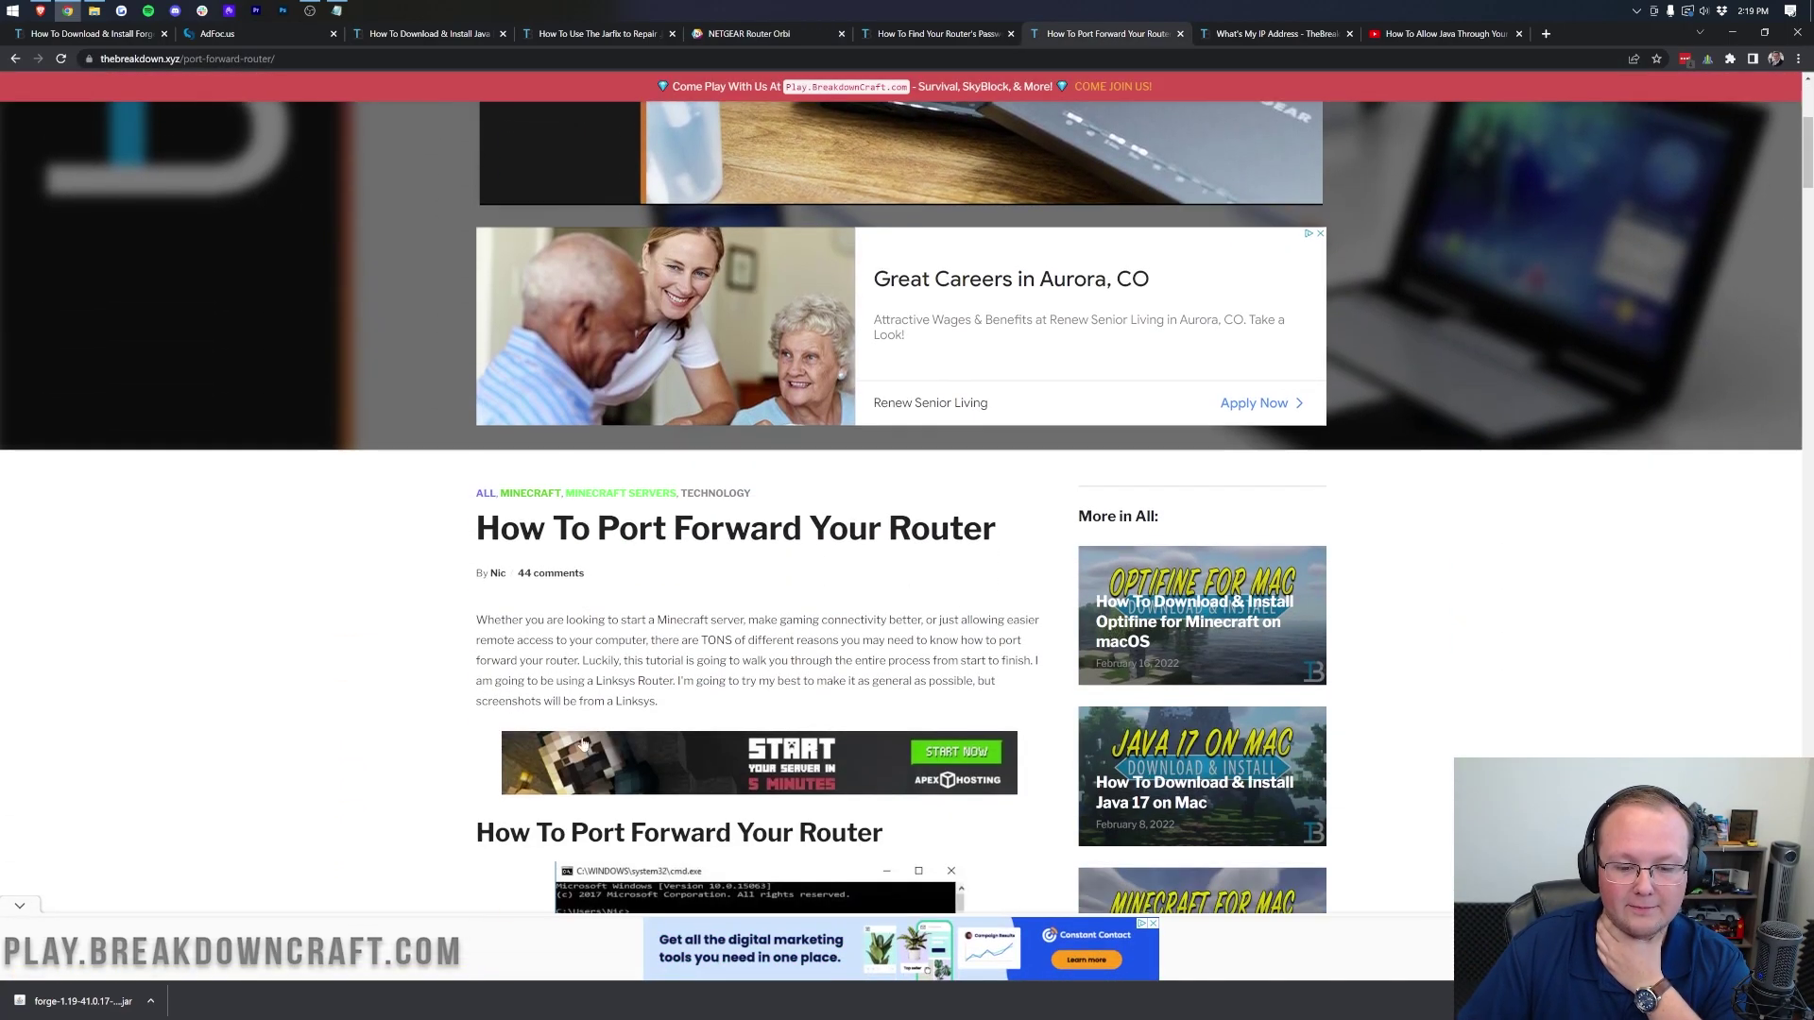
scroll(1599, 623, up, 4)
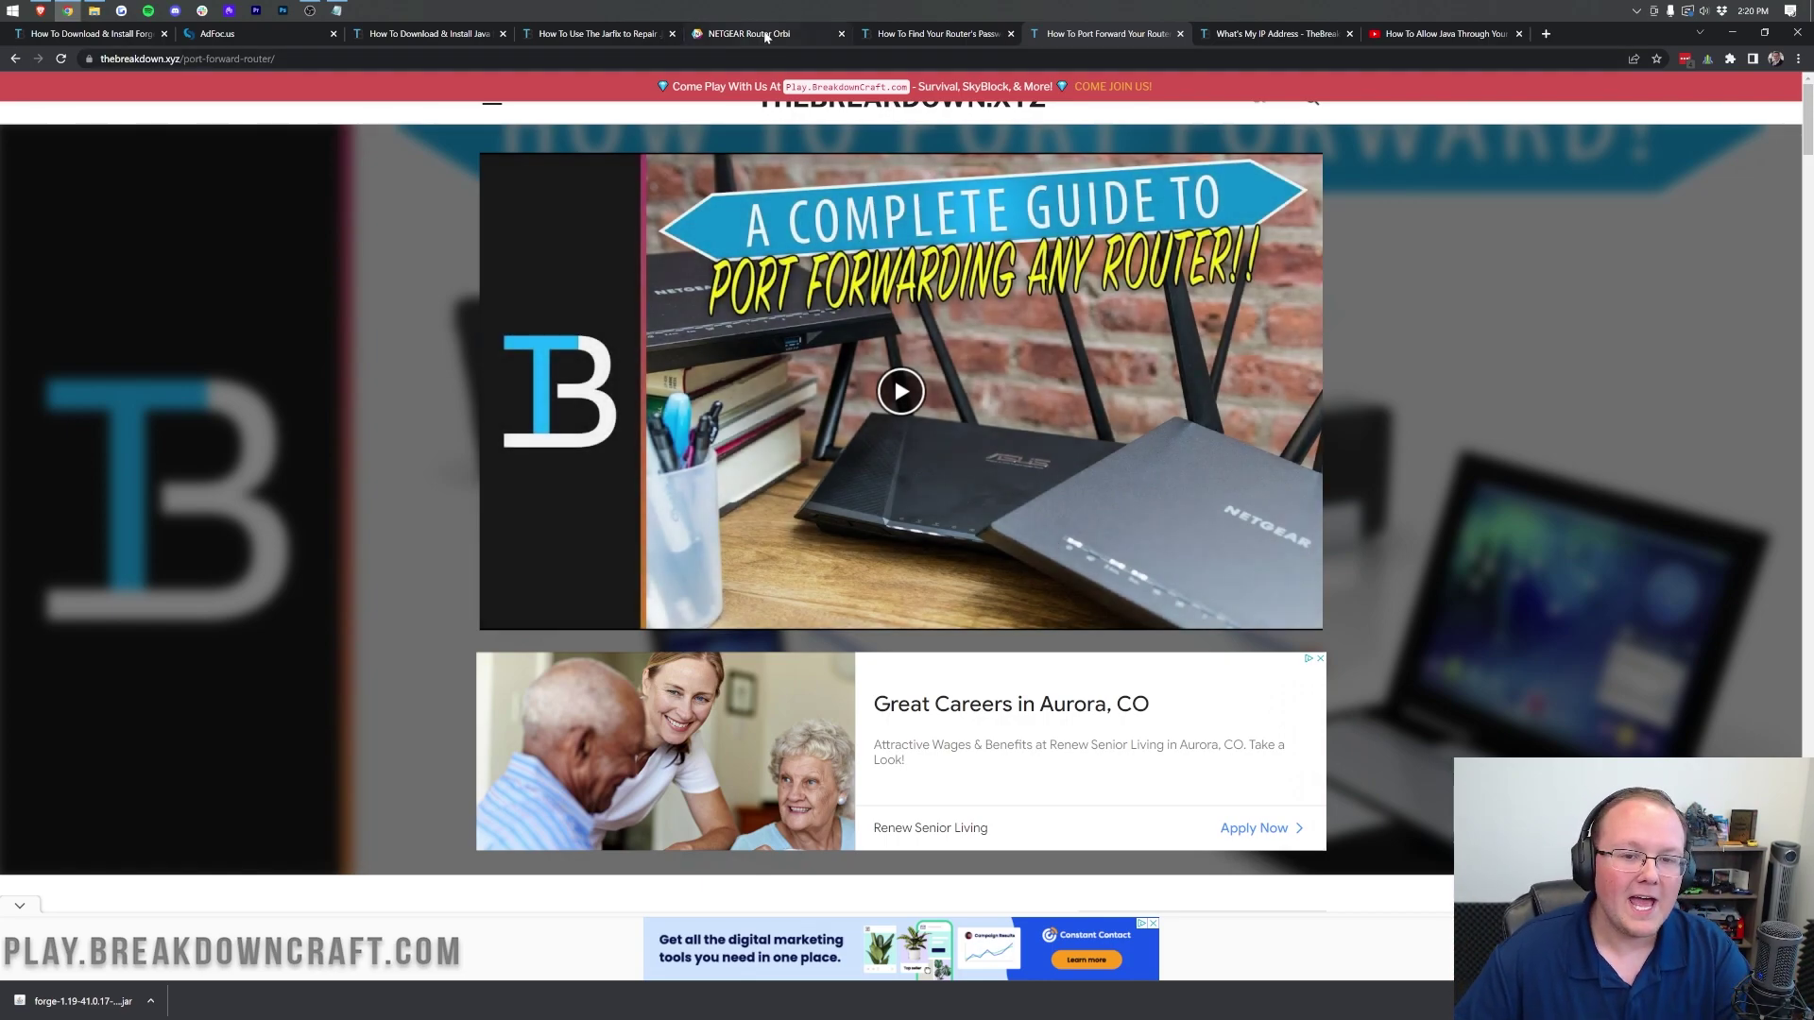
click(766, 36)
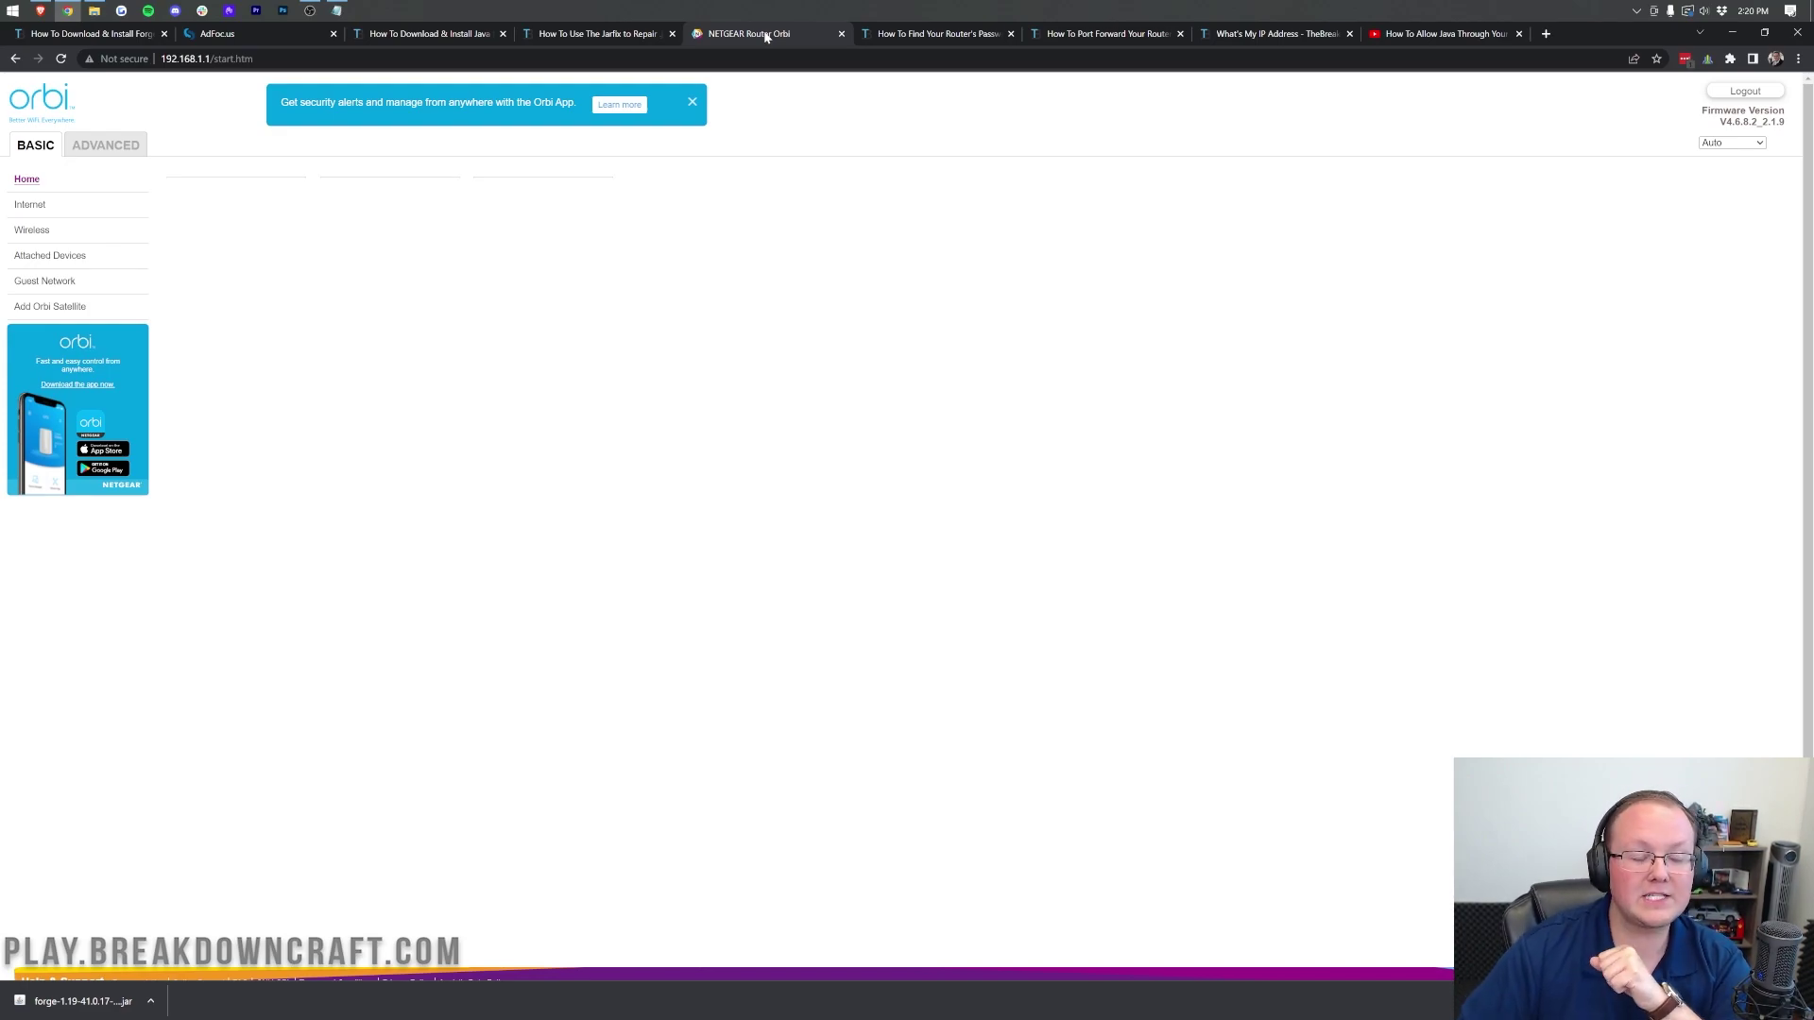
Step: Delete the old Minecraft rule in Advanced Port Forwarding and start a new custom service
click(105, 143)
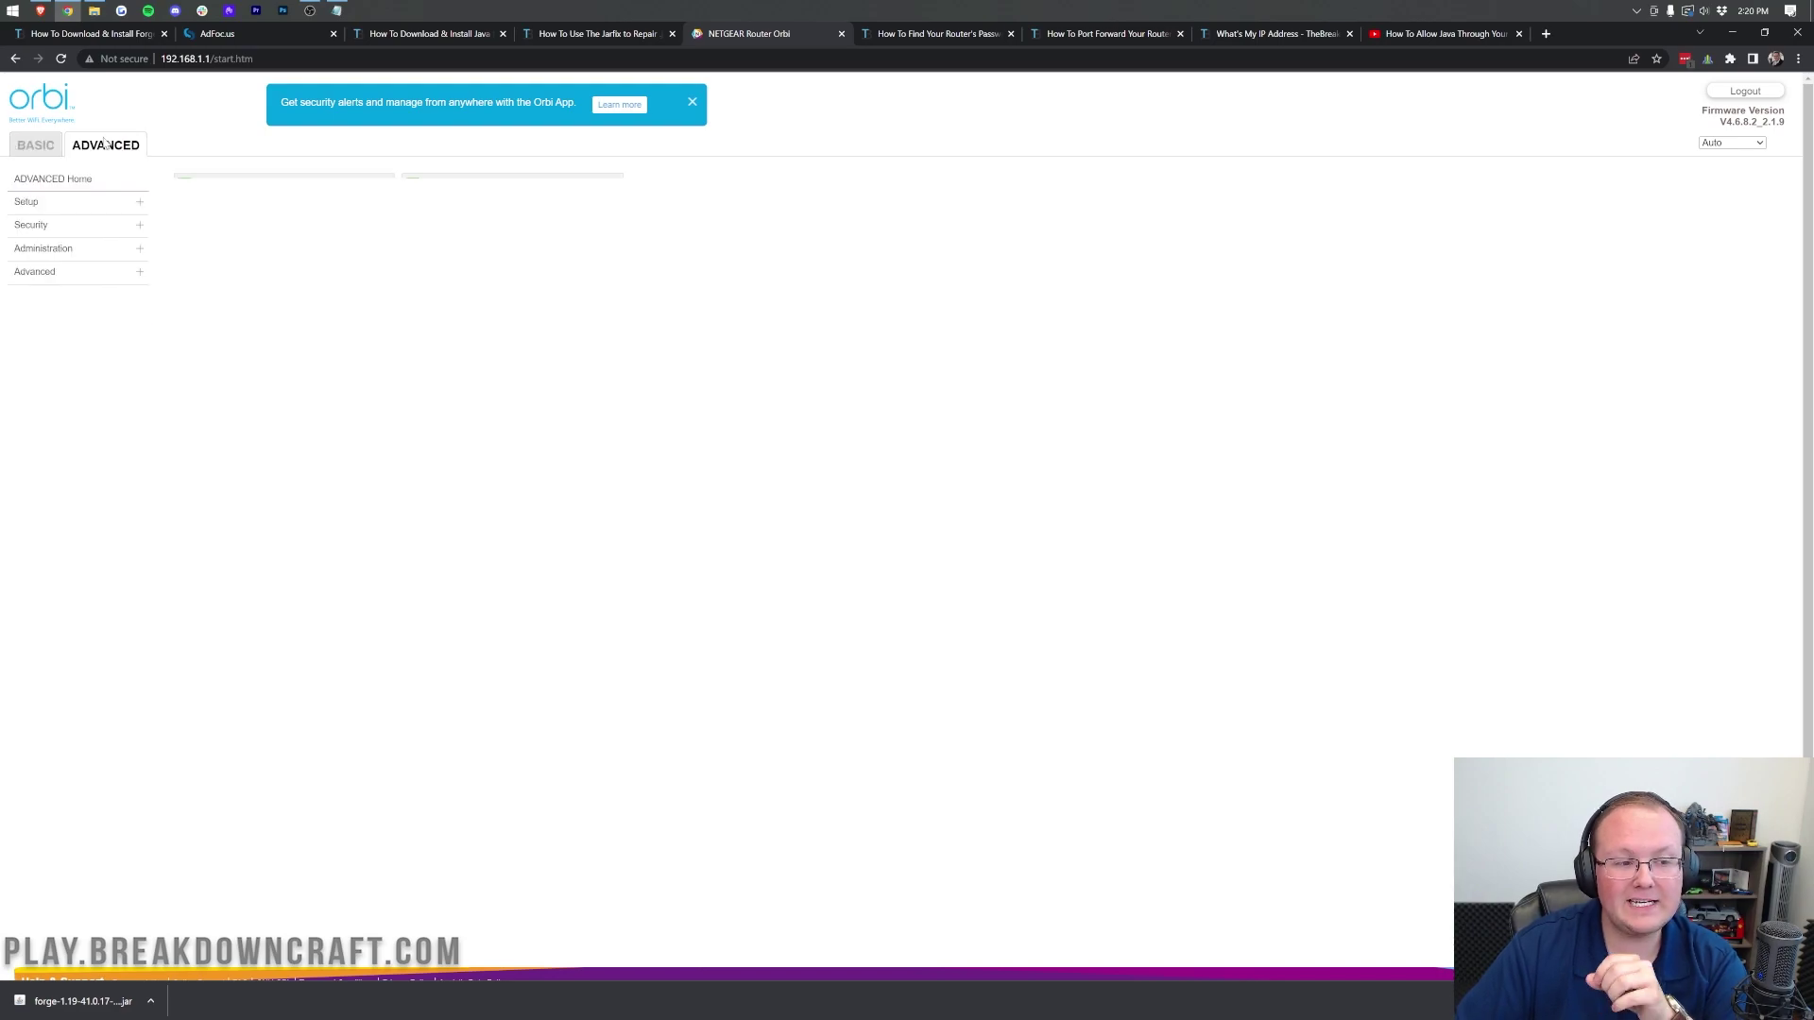
click(81, 276)
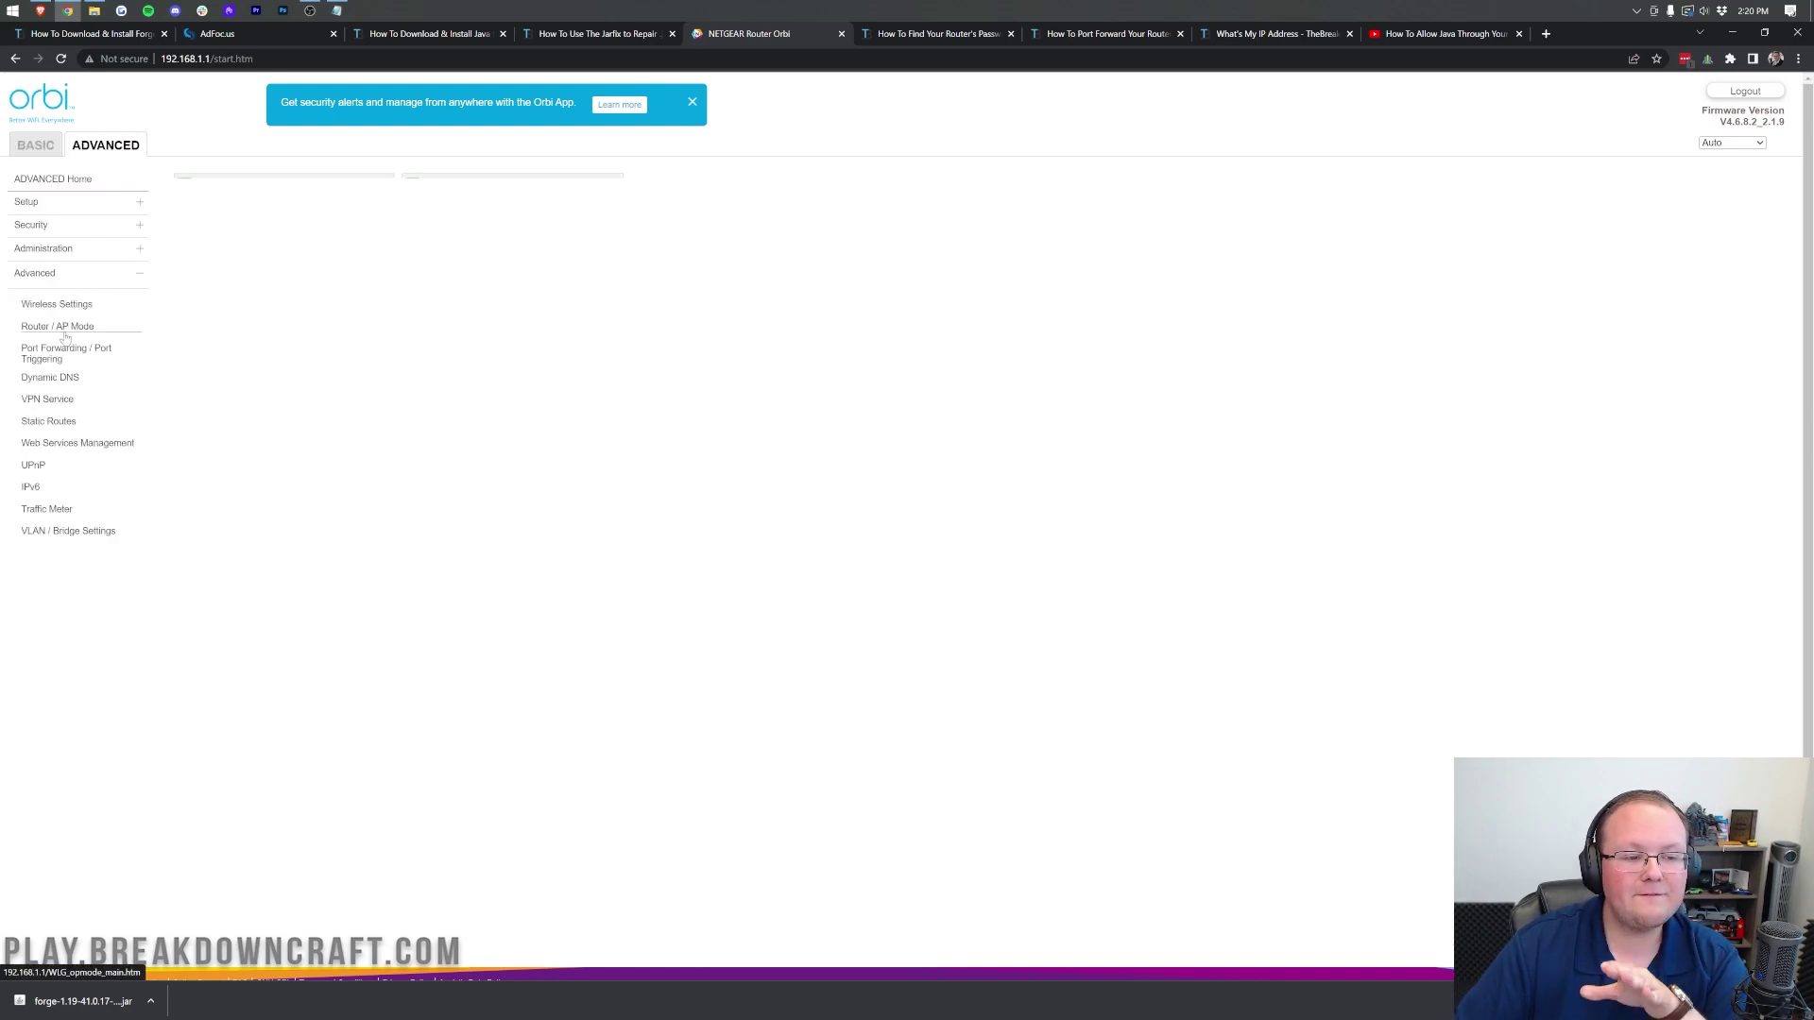
click(61, 355)
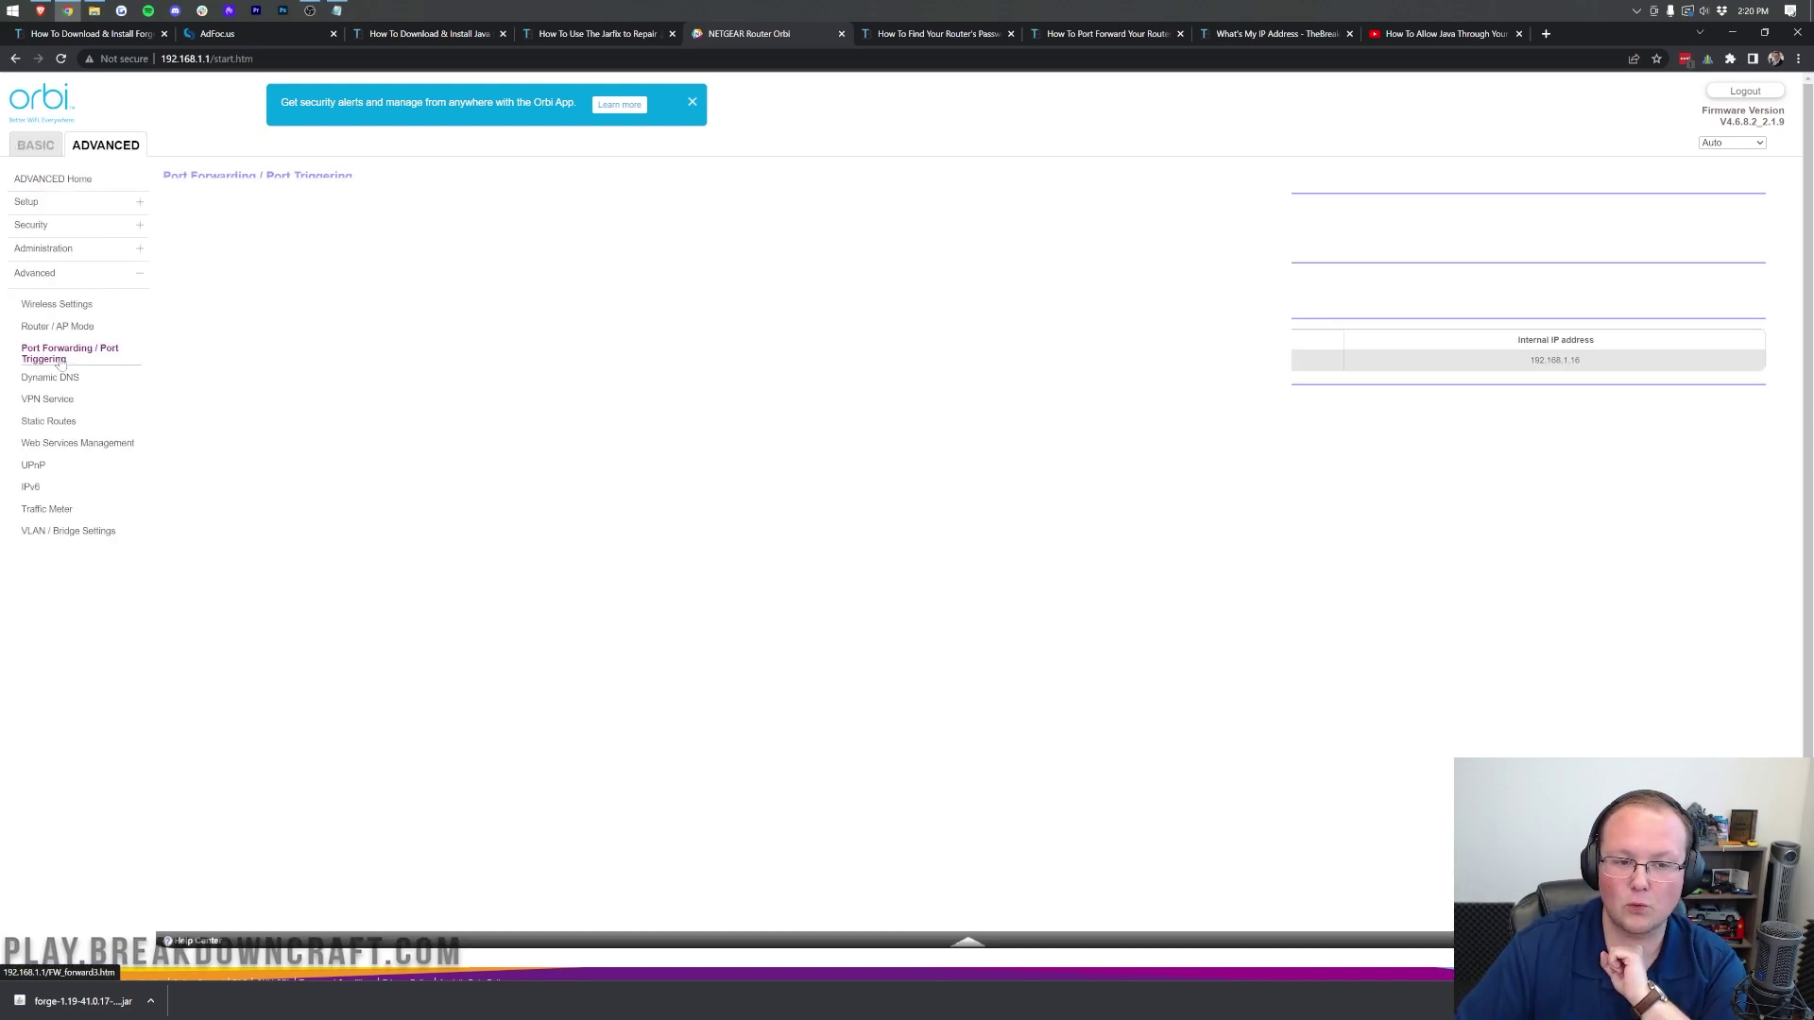
click(197, 360)
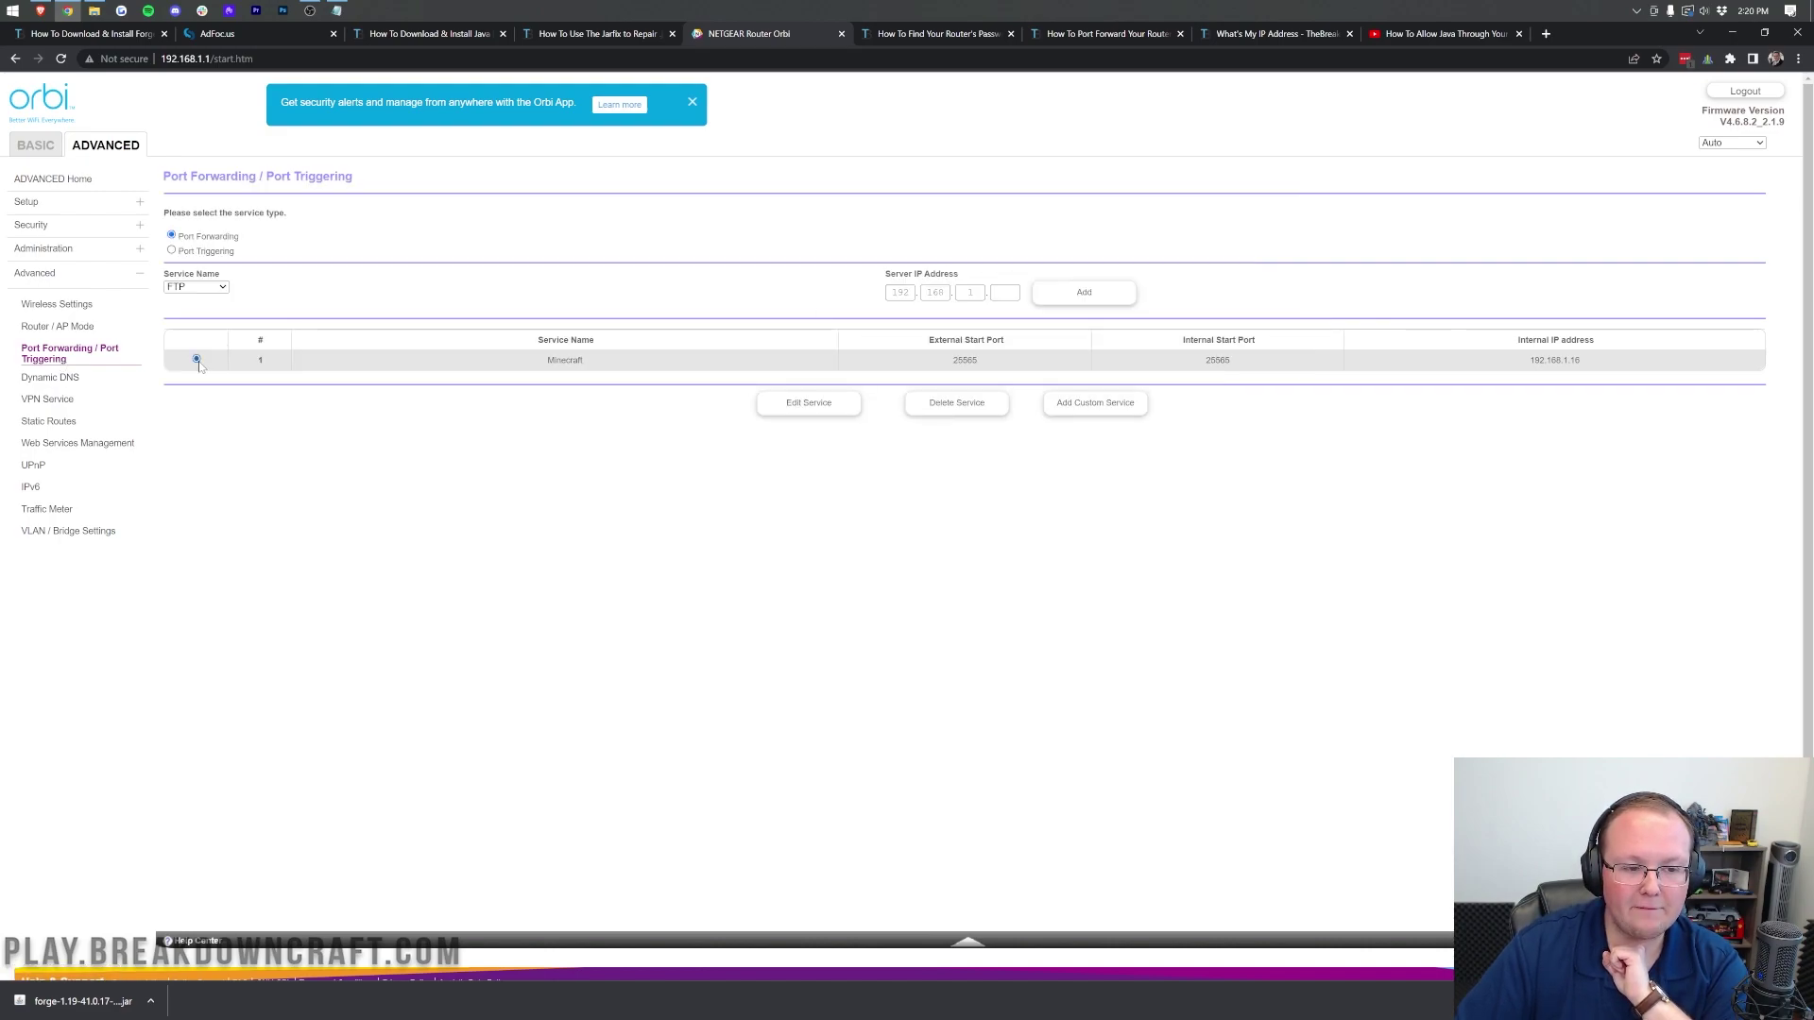
click(957, 403)
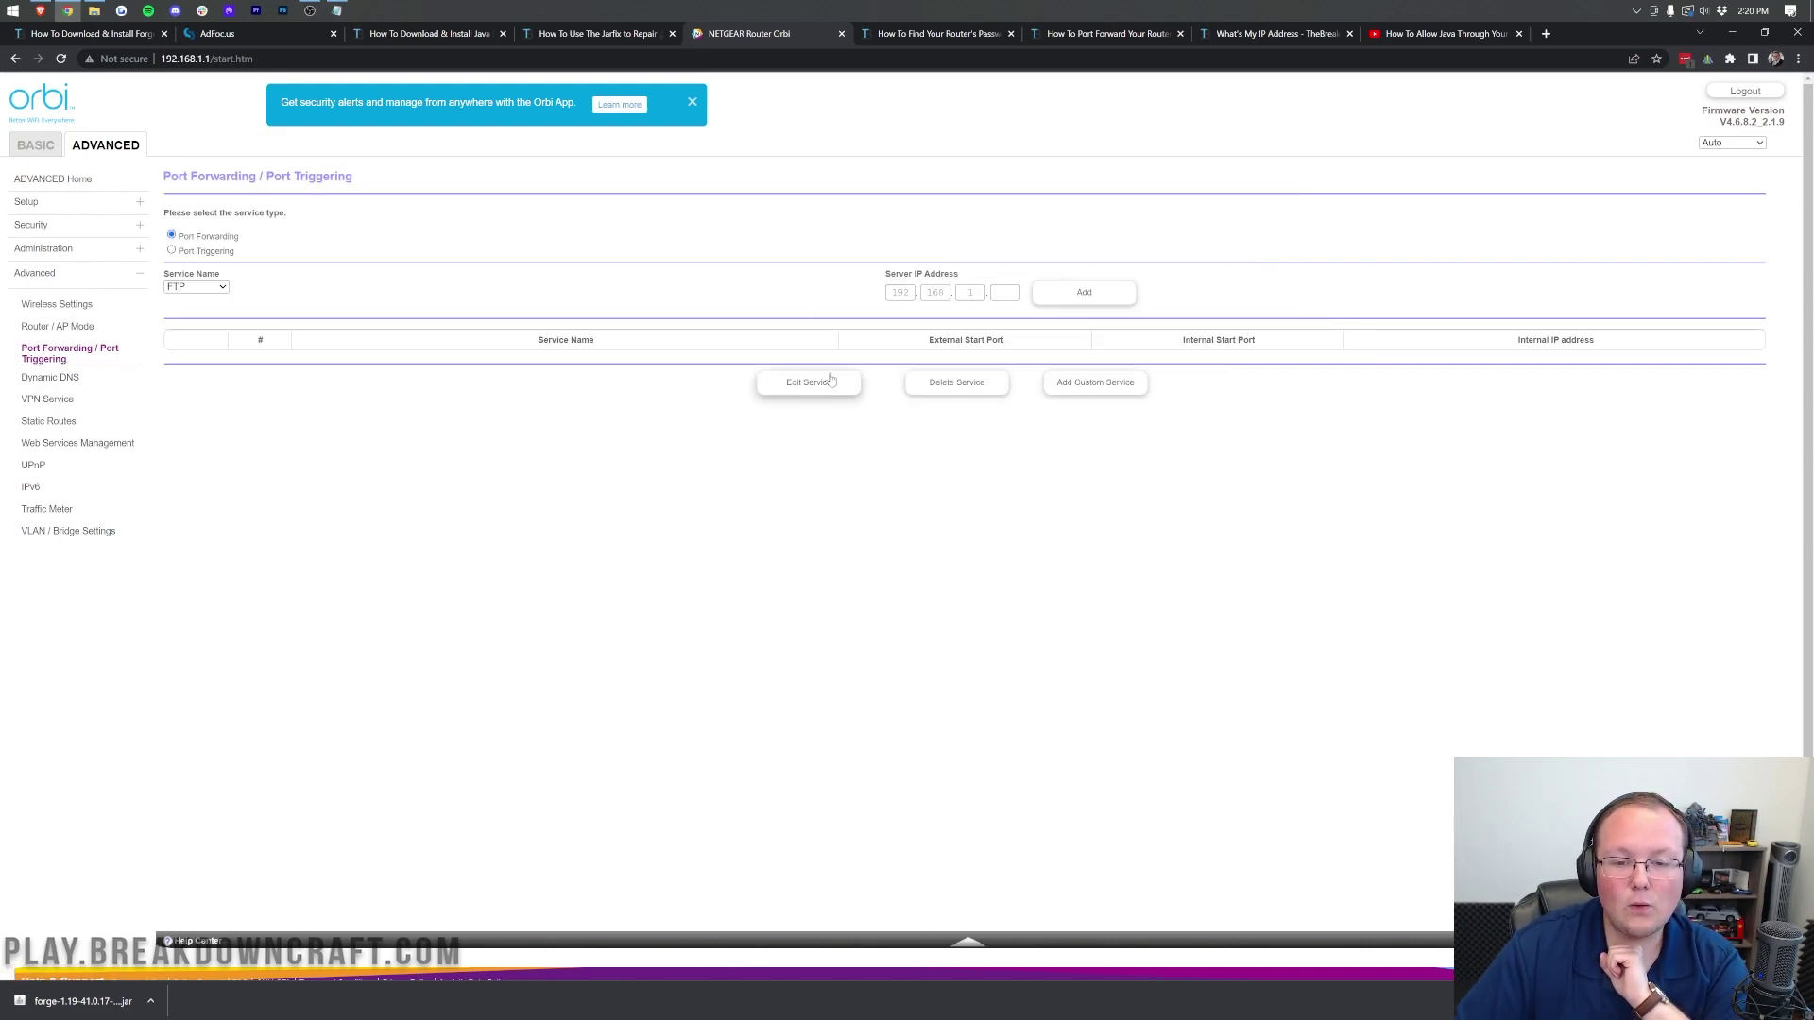
click(1064, 390)
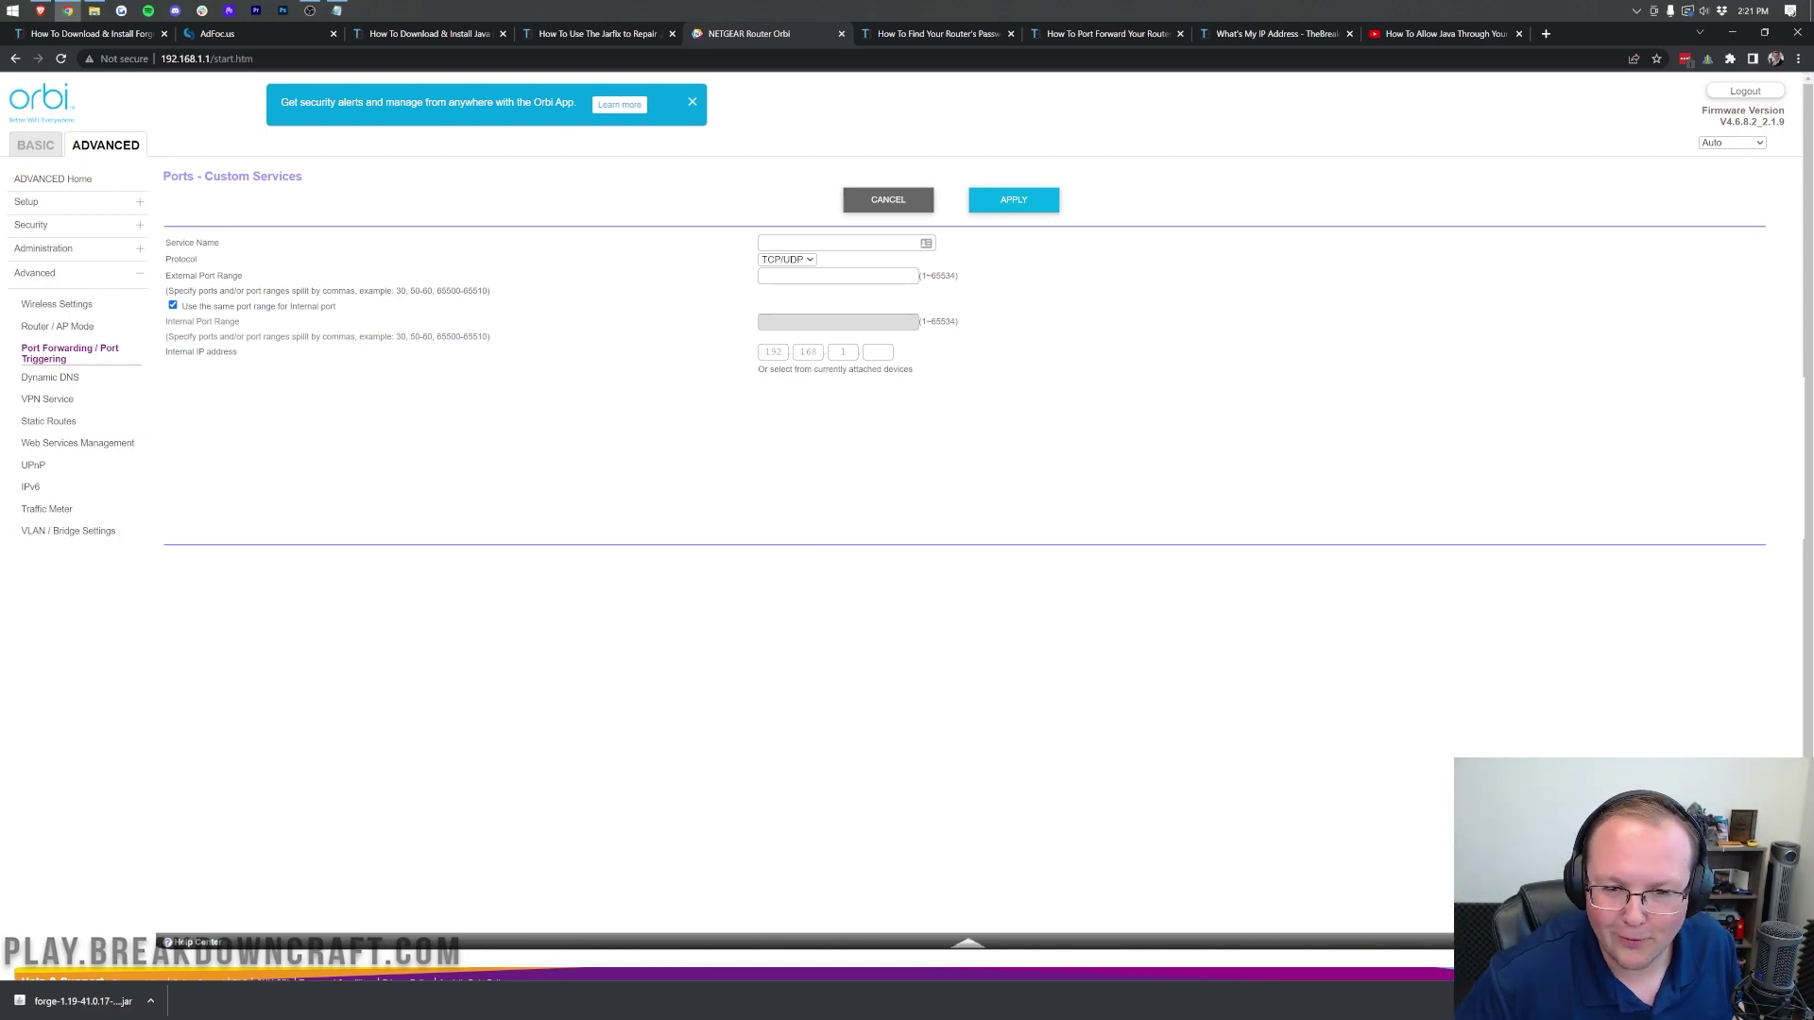
Step: Name the service Minecraft and set its protocol to TCP/UDP
click(841, 243)
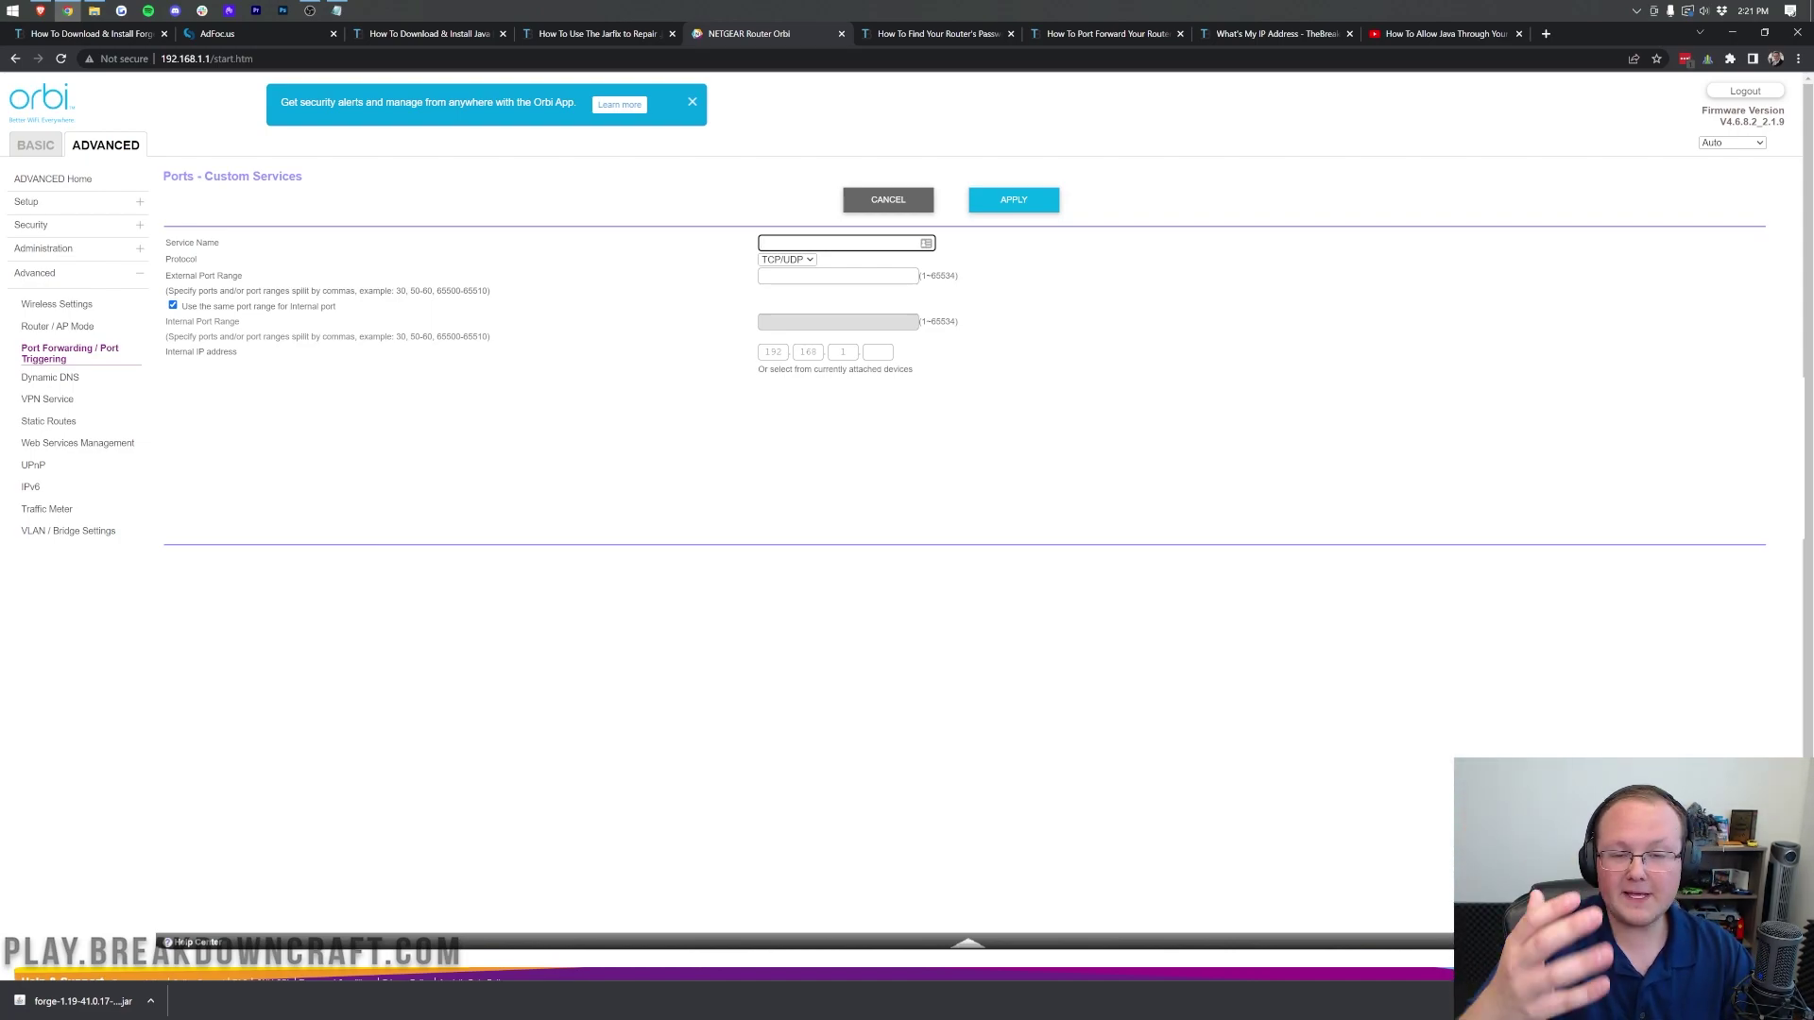
text(Minecraft)
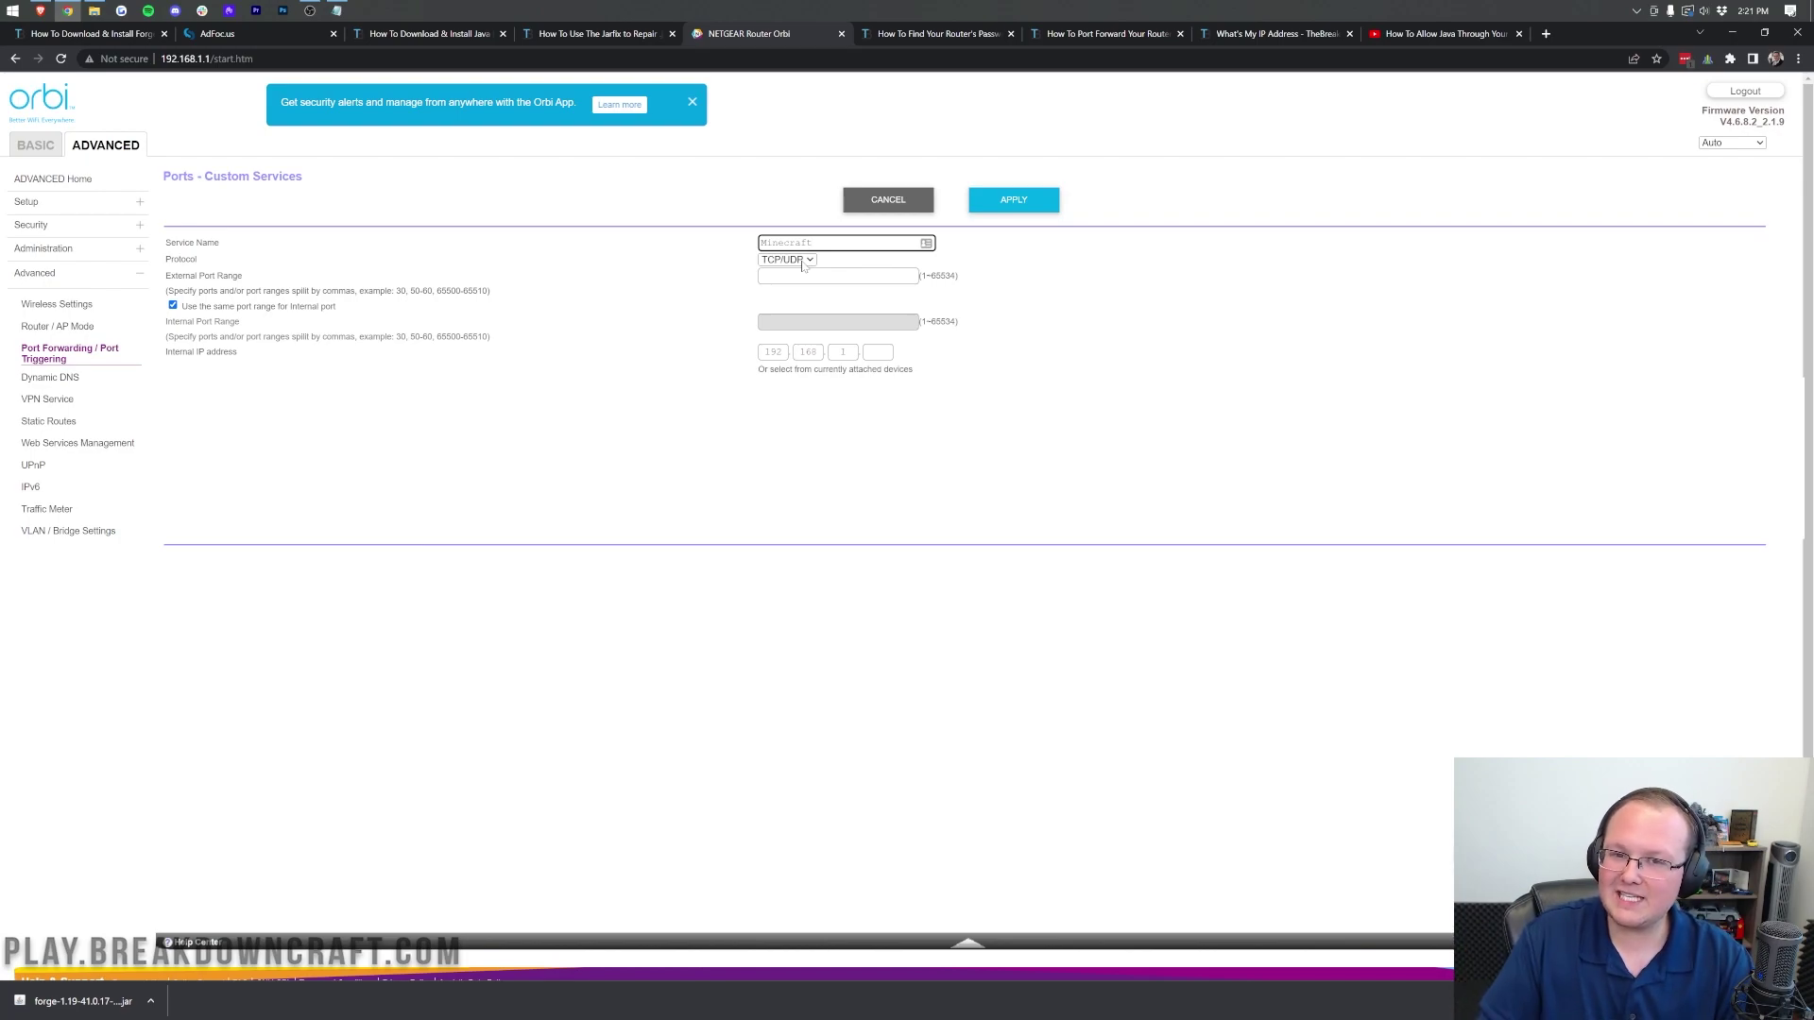
click(802, 264)
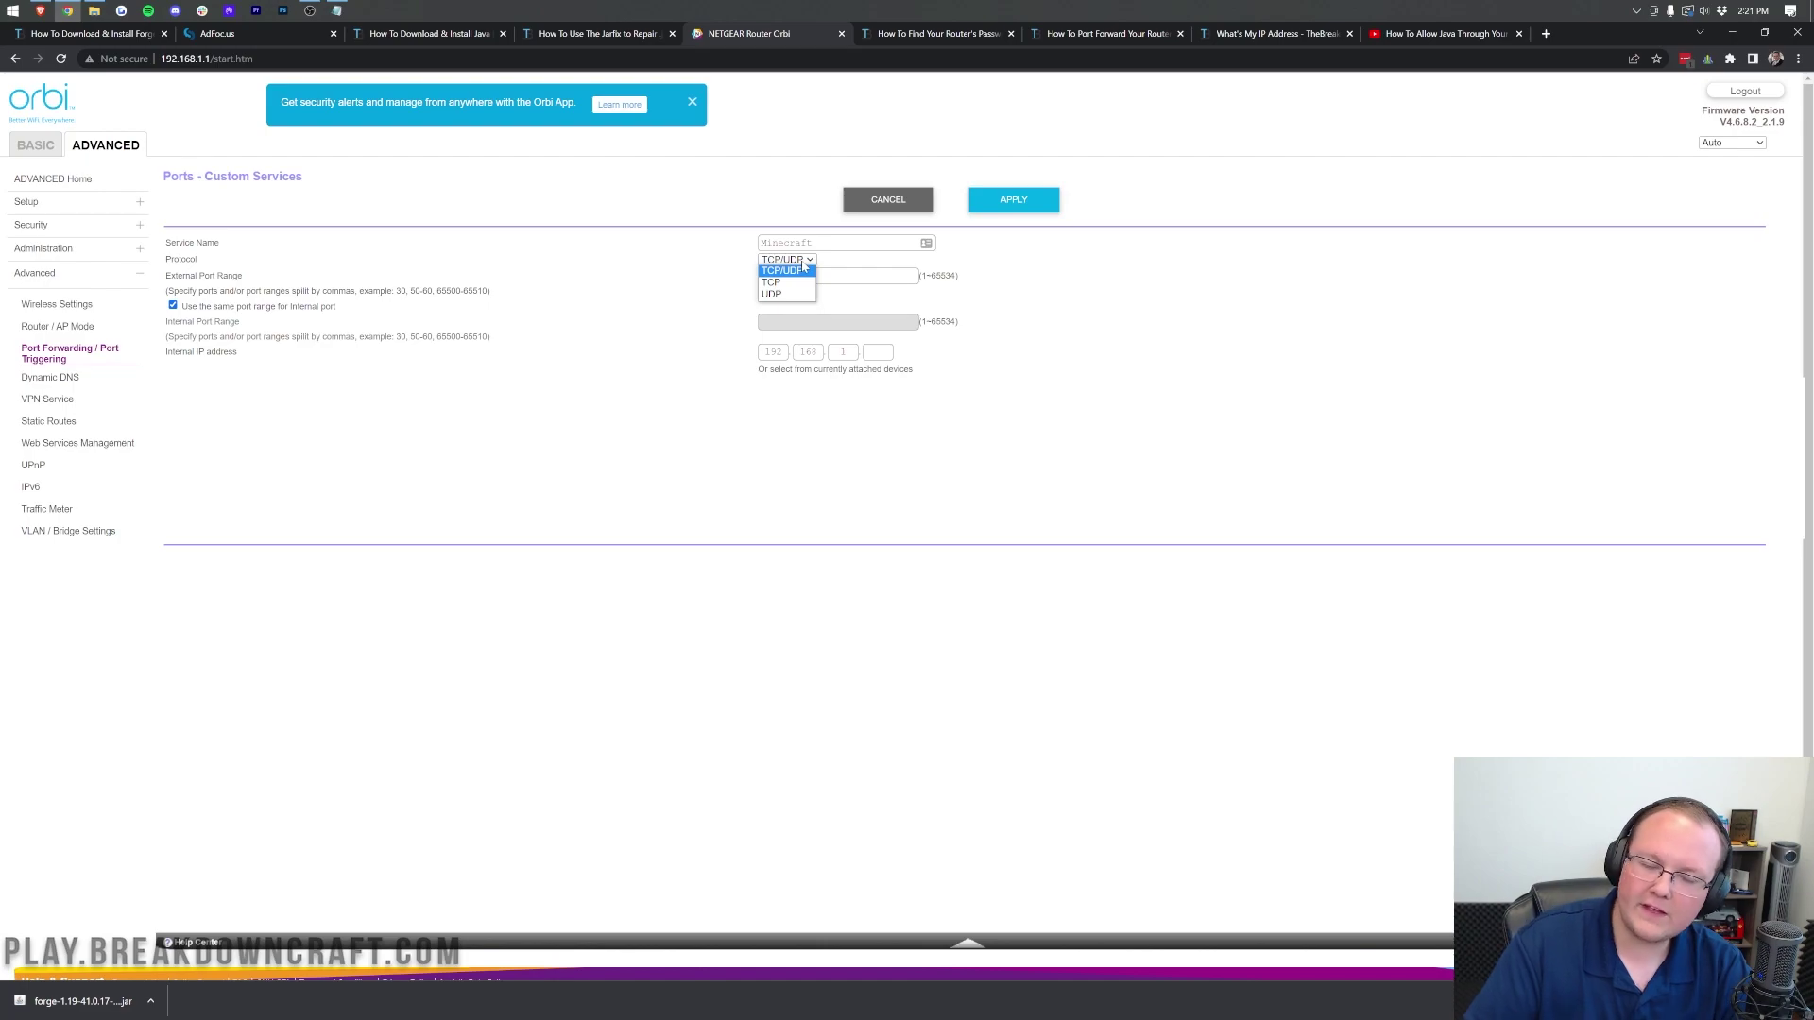
click(772, 294)
click(786, 259)
click(772, 294)
click(792, 260)
click(792, 271)
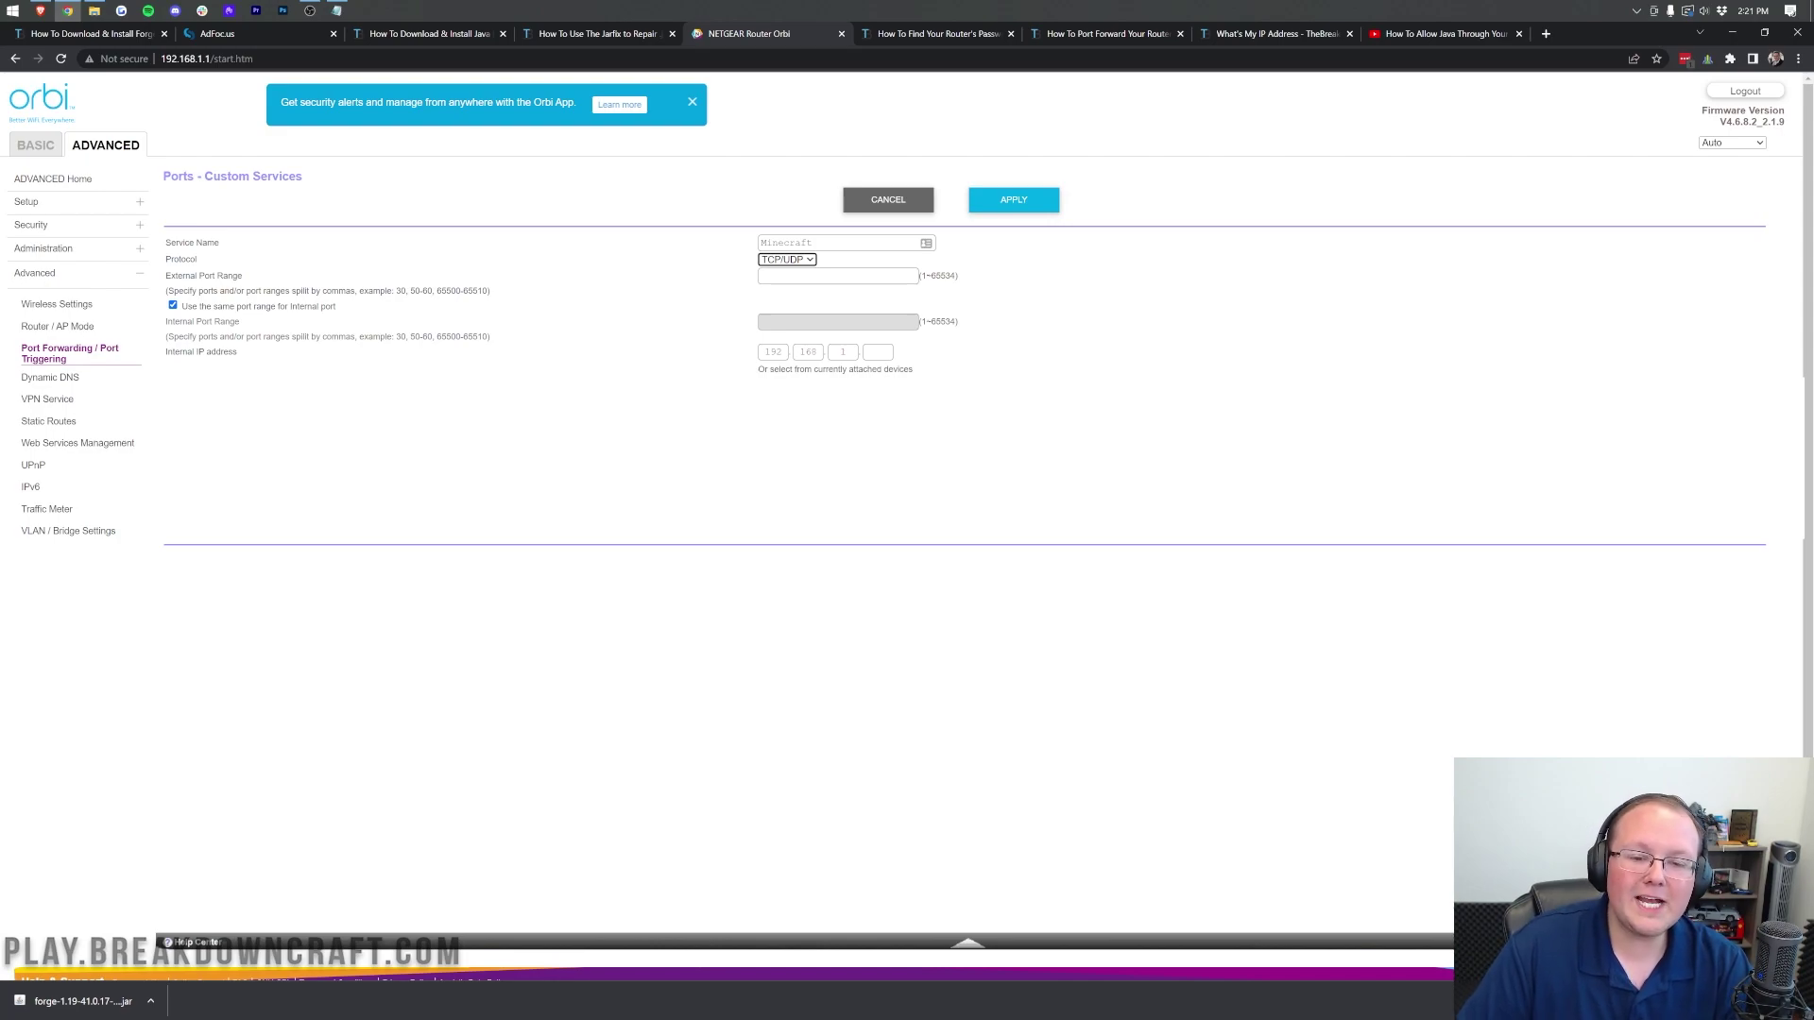
Step: Set separate external and internal port ranges, entering 25565 as the external port
drag(211, 276, 199, 276)
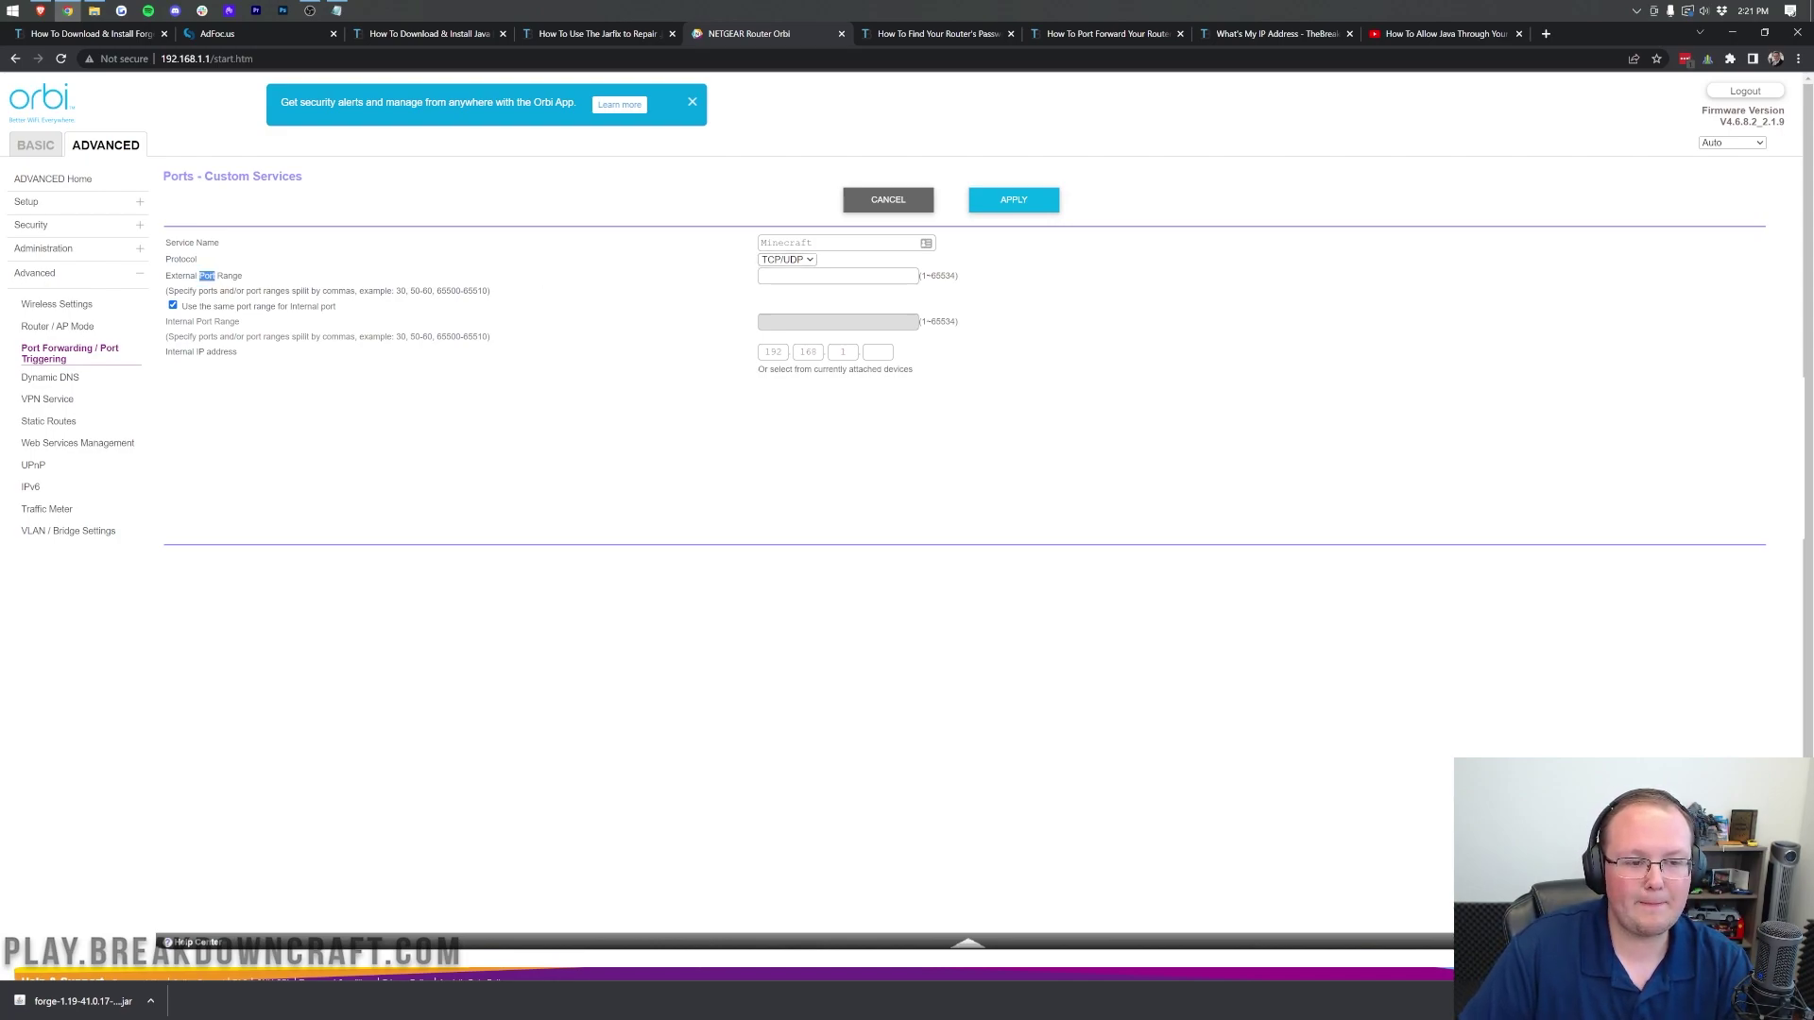
click(173, 306)
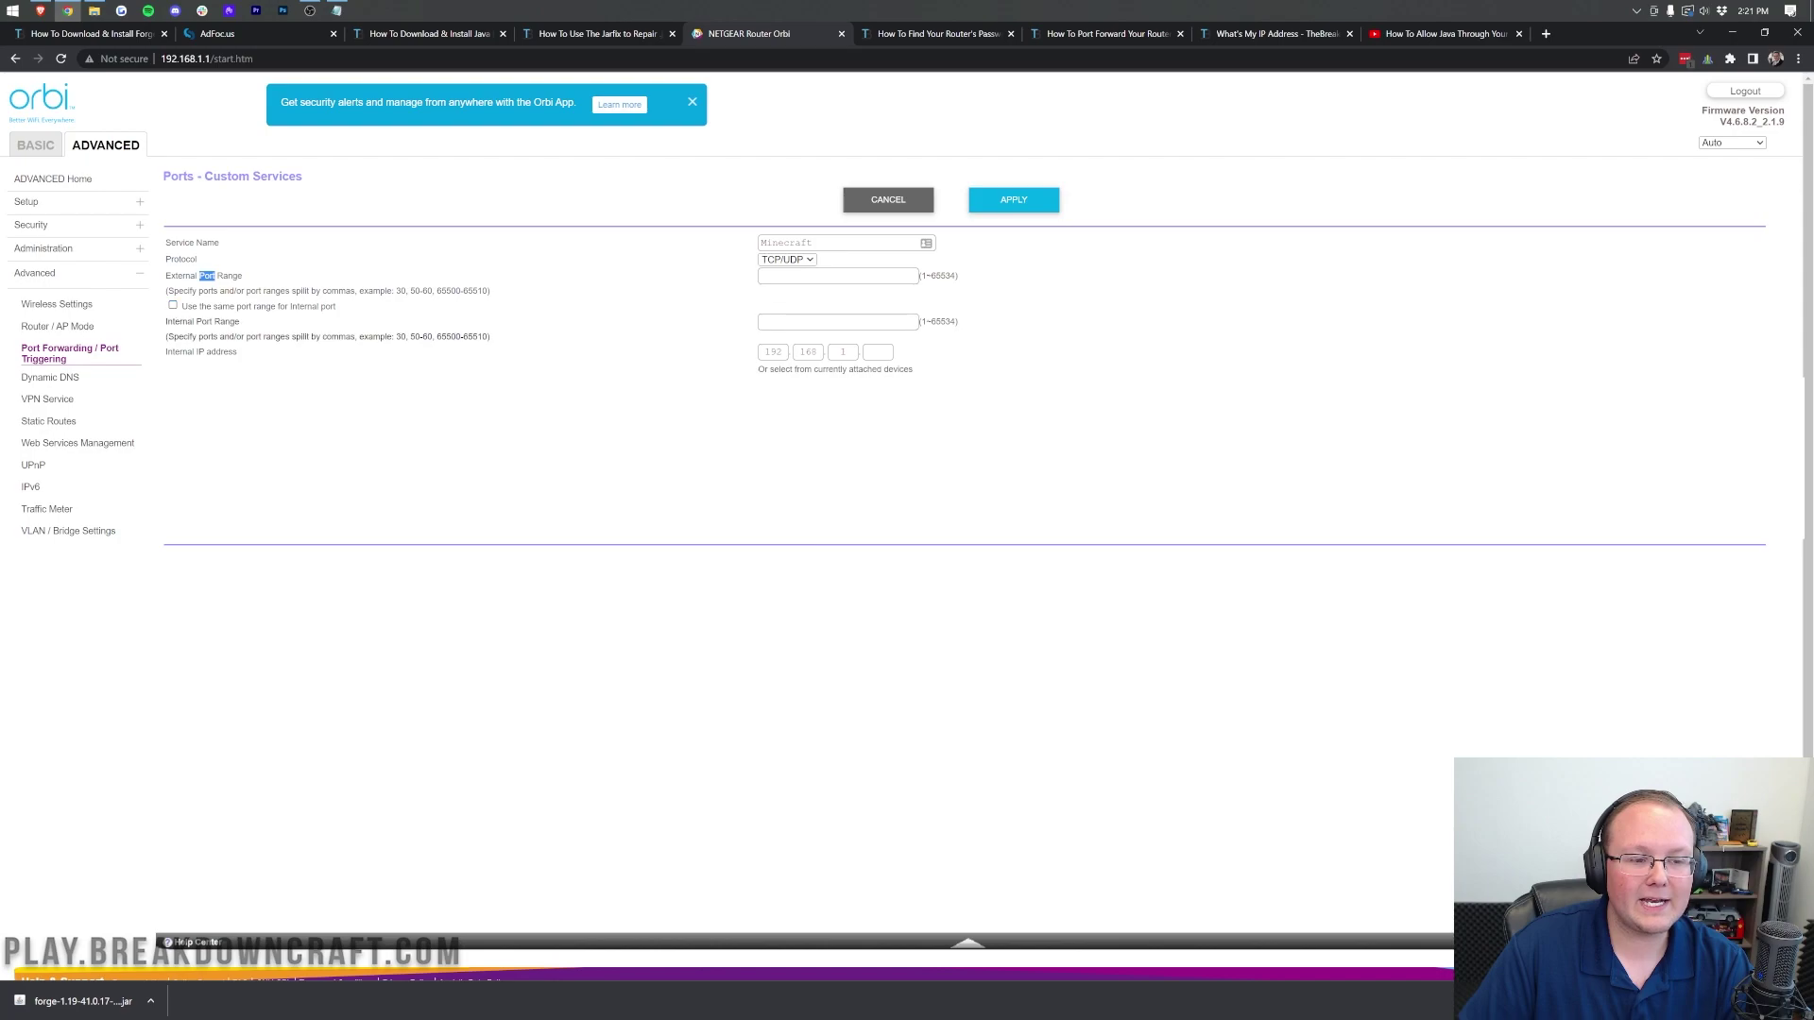
click(838, 276)
text(25565)
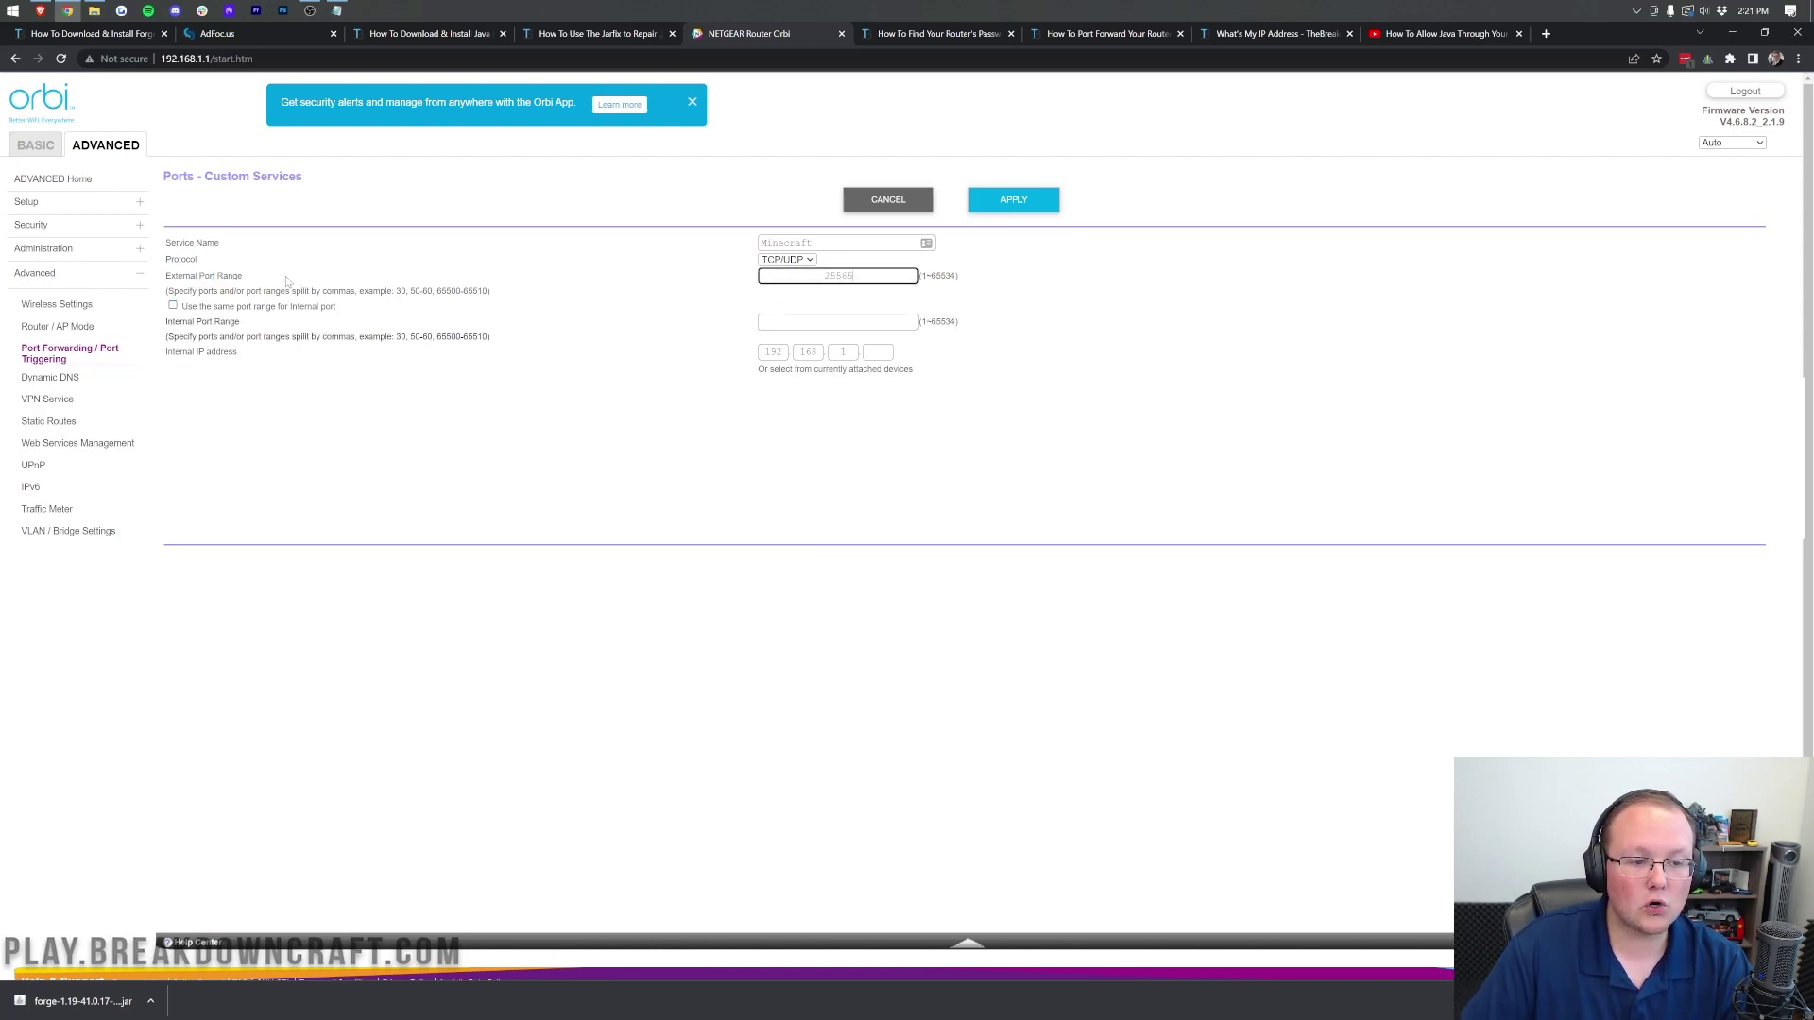
click(838, 322)
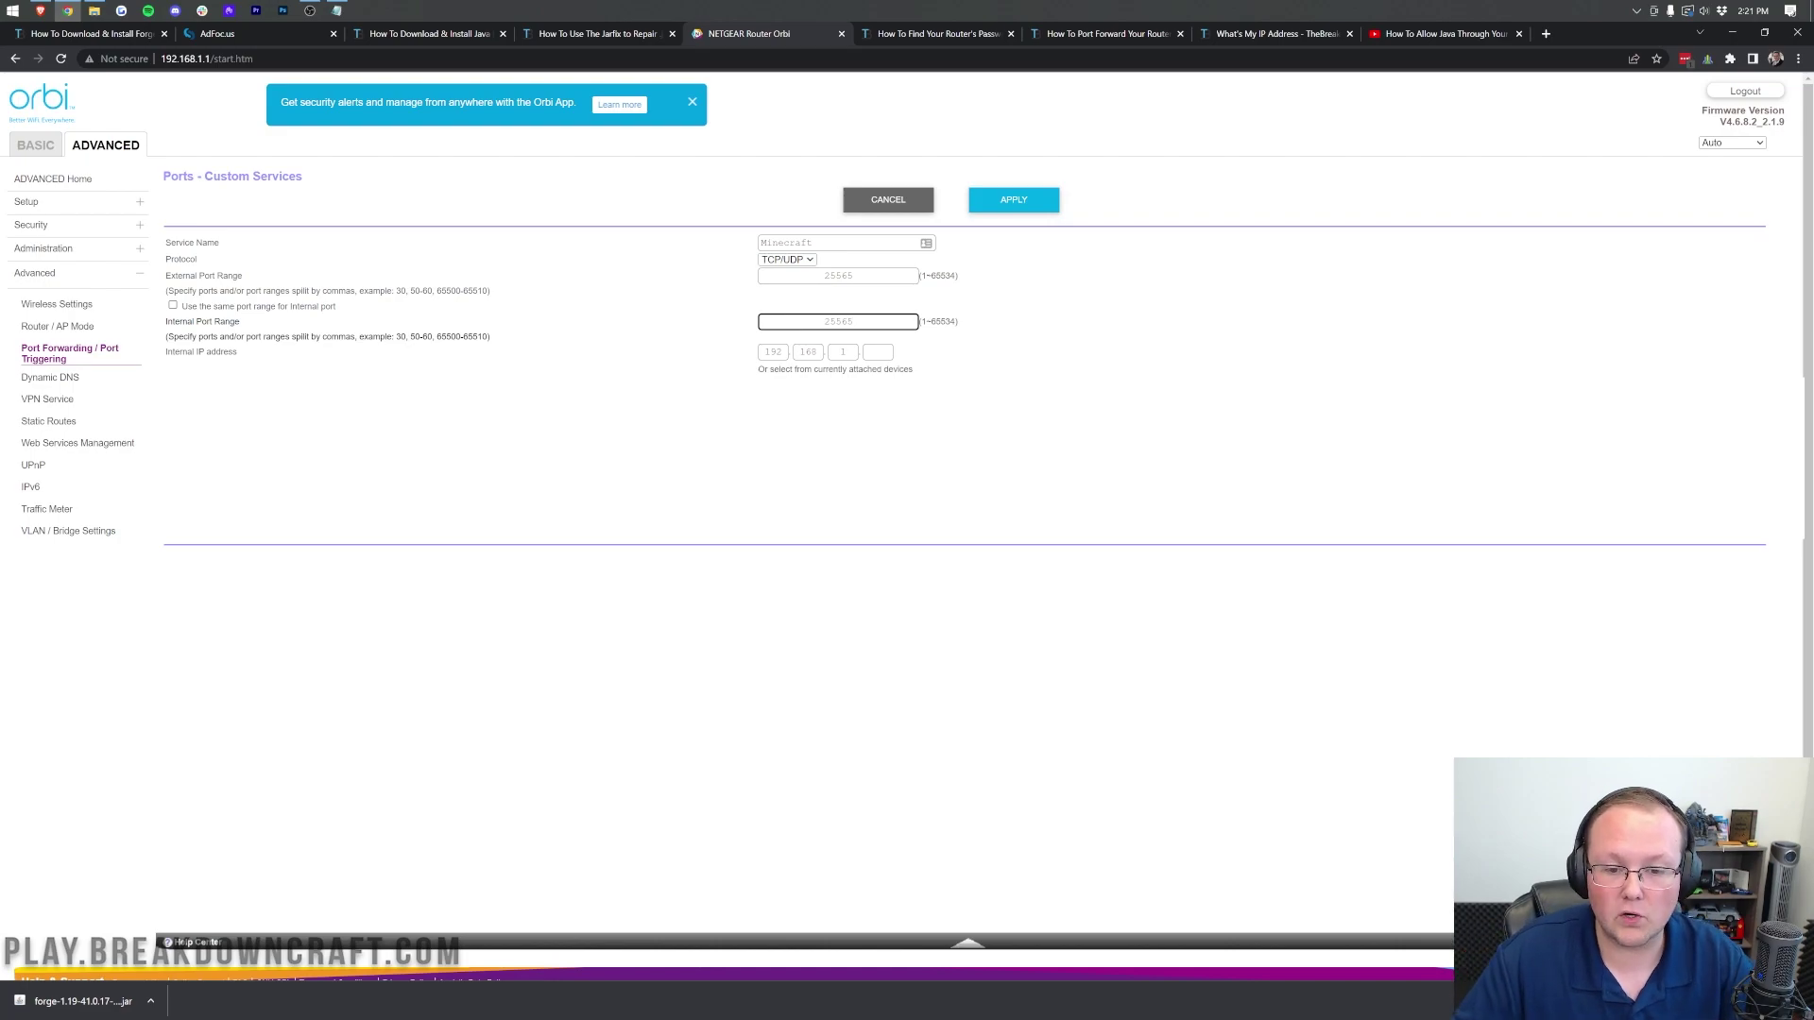
Step: Set the internal IP address to 192.168.1.16 and apply the rule
click(338, 11)
click(68, 11)
click(877, 351)
click(1007, 366)
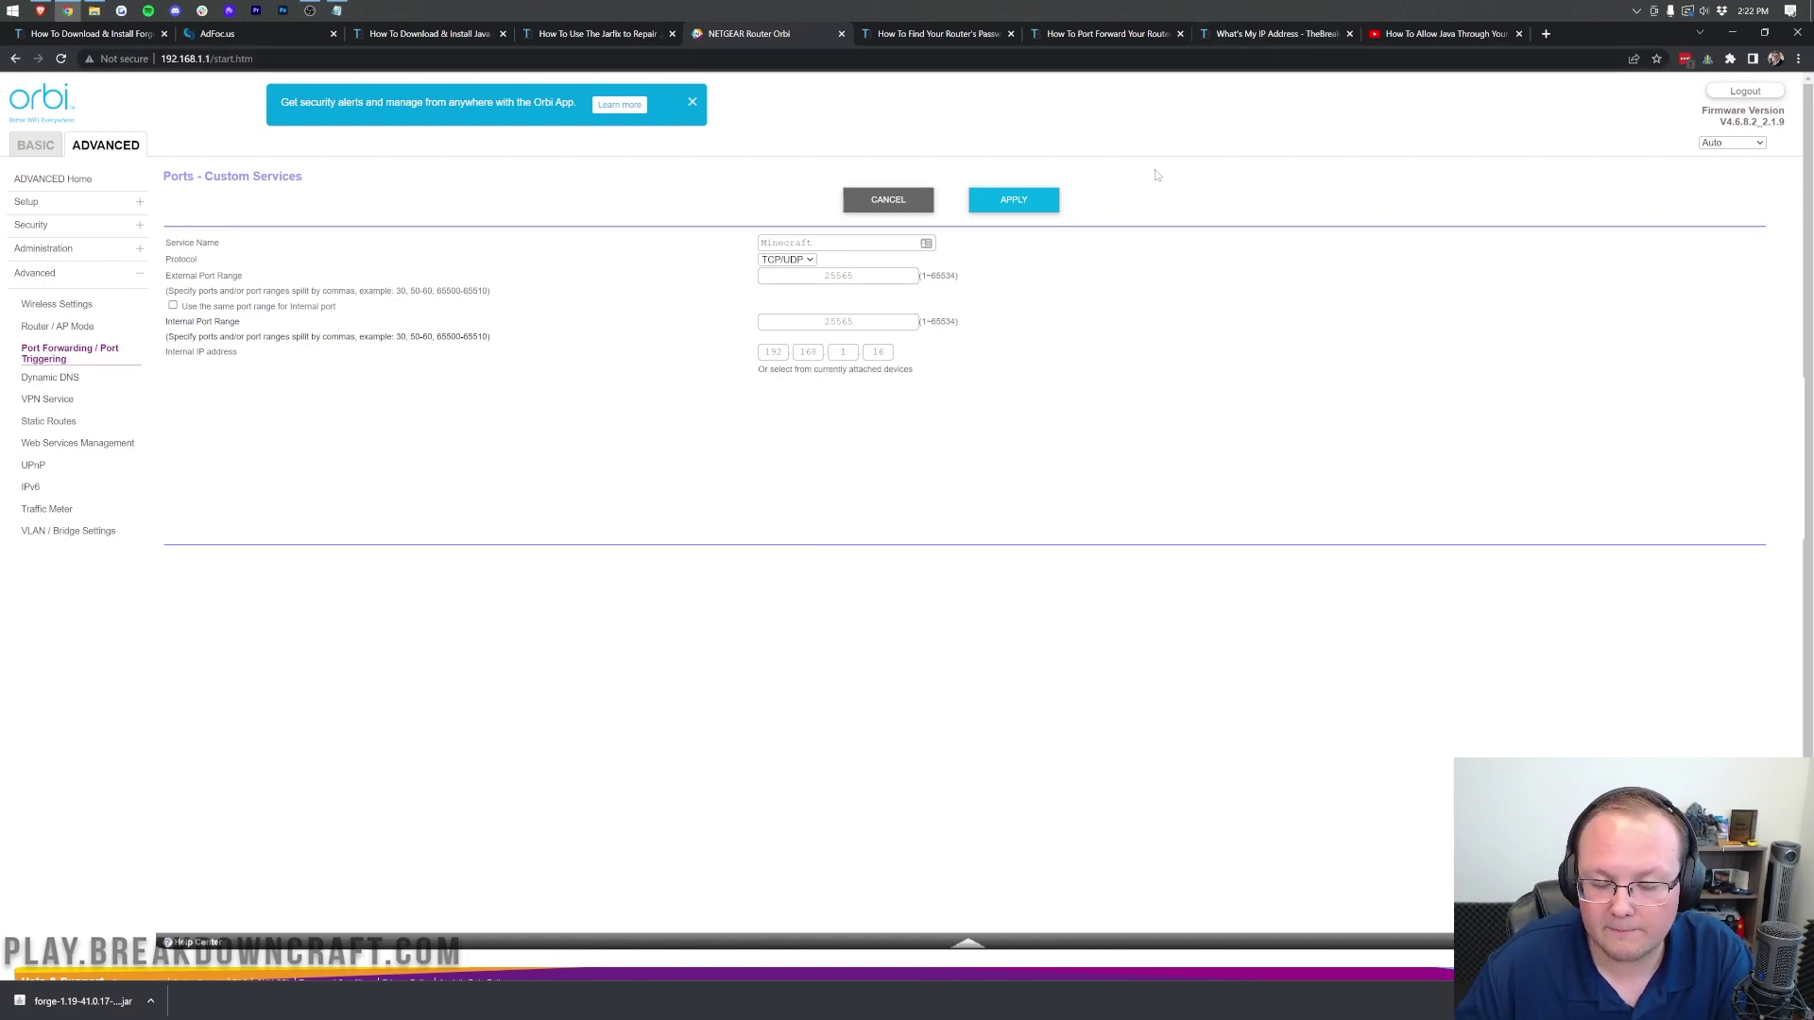
click(1031, 205)
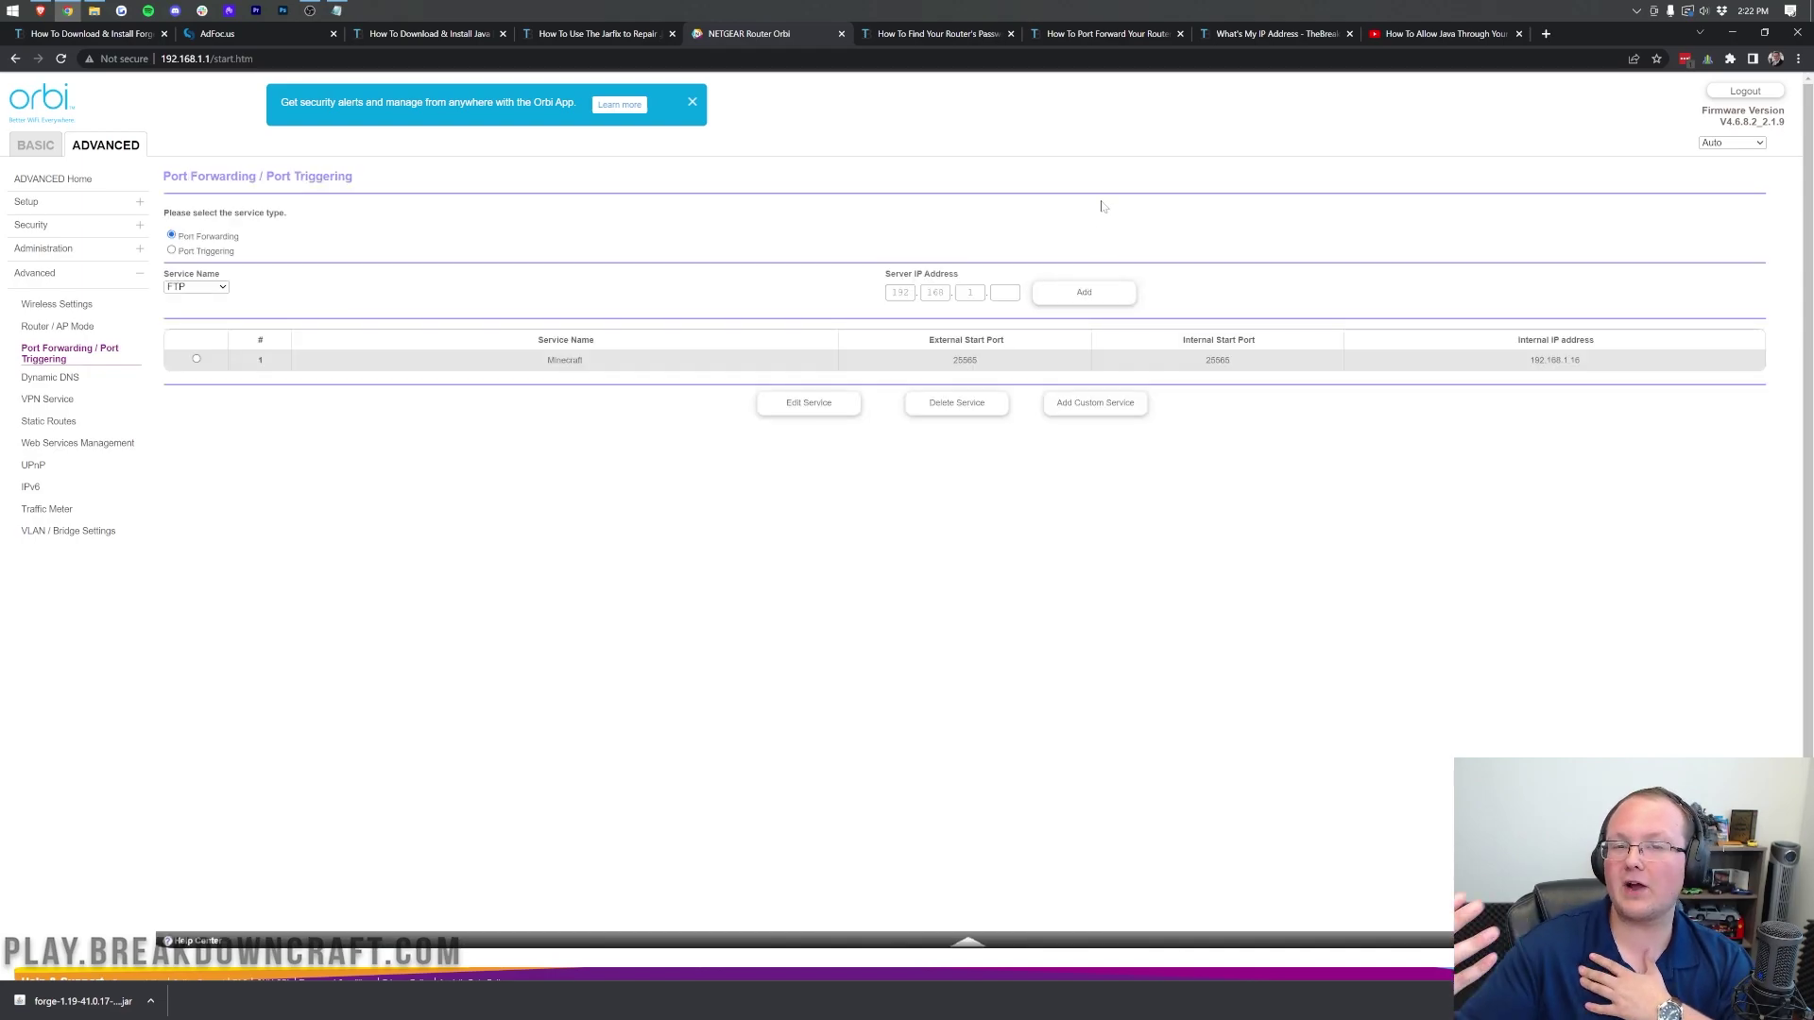
click(1267, 33)
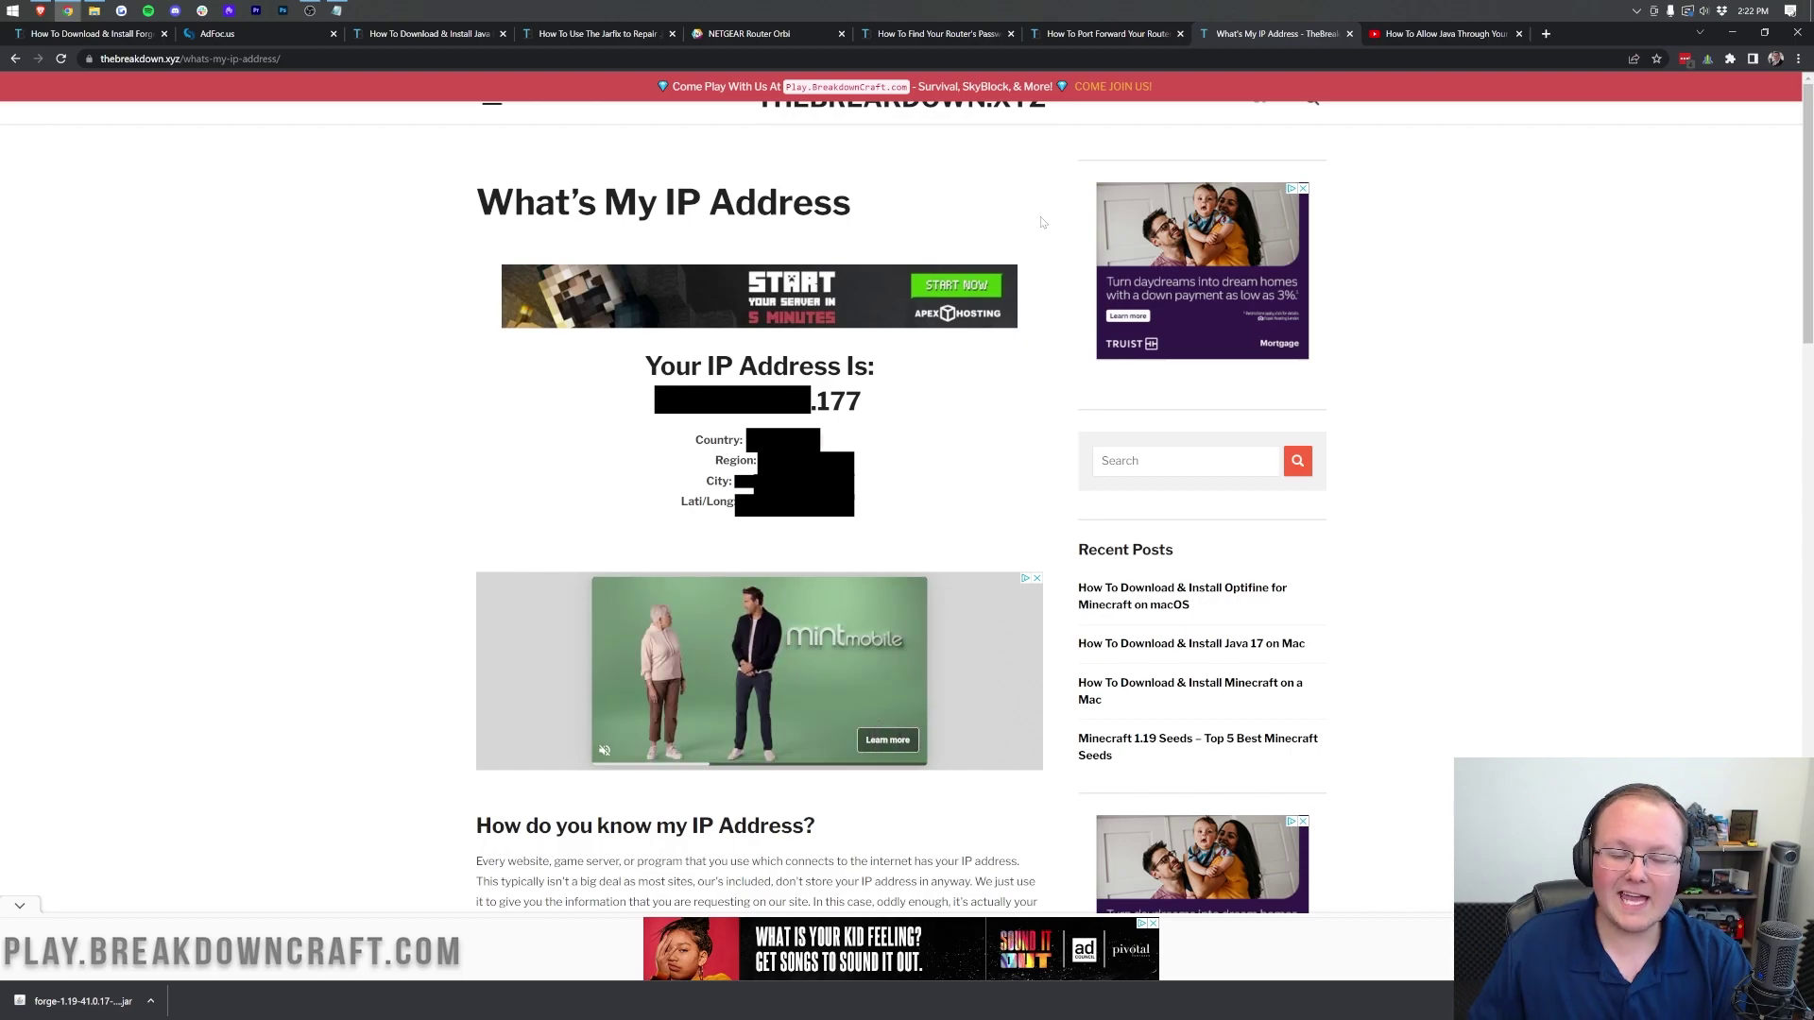
drag(816, 401, 876, 411)
click(888, 420)
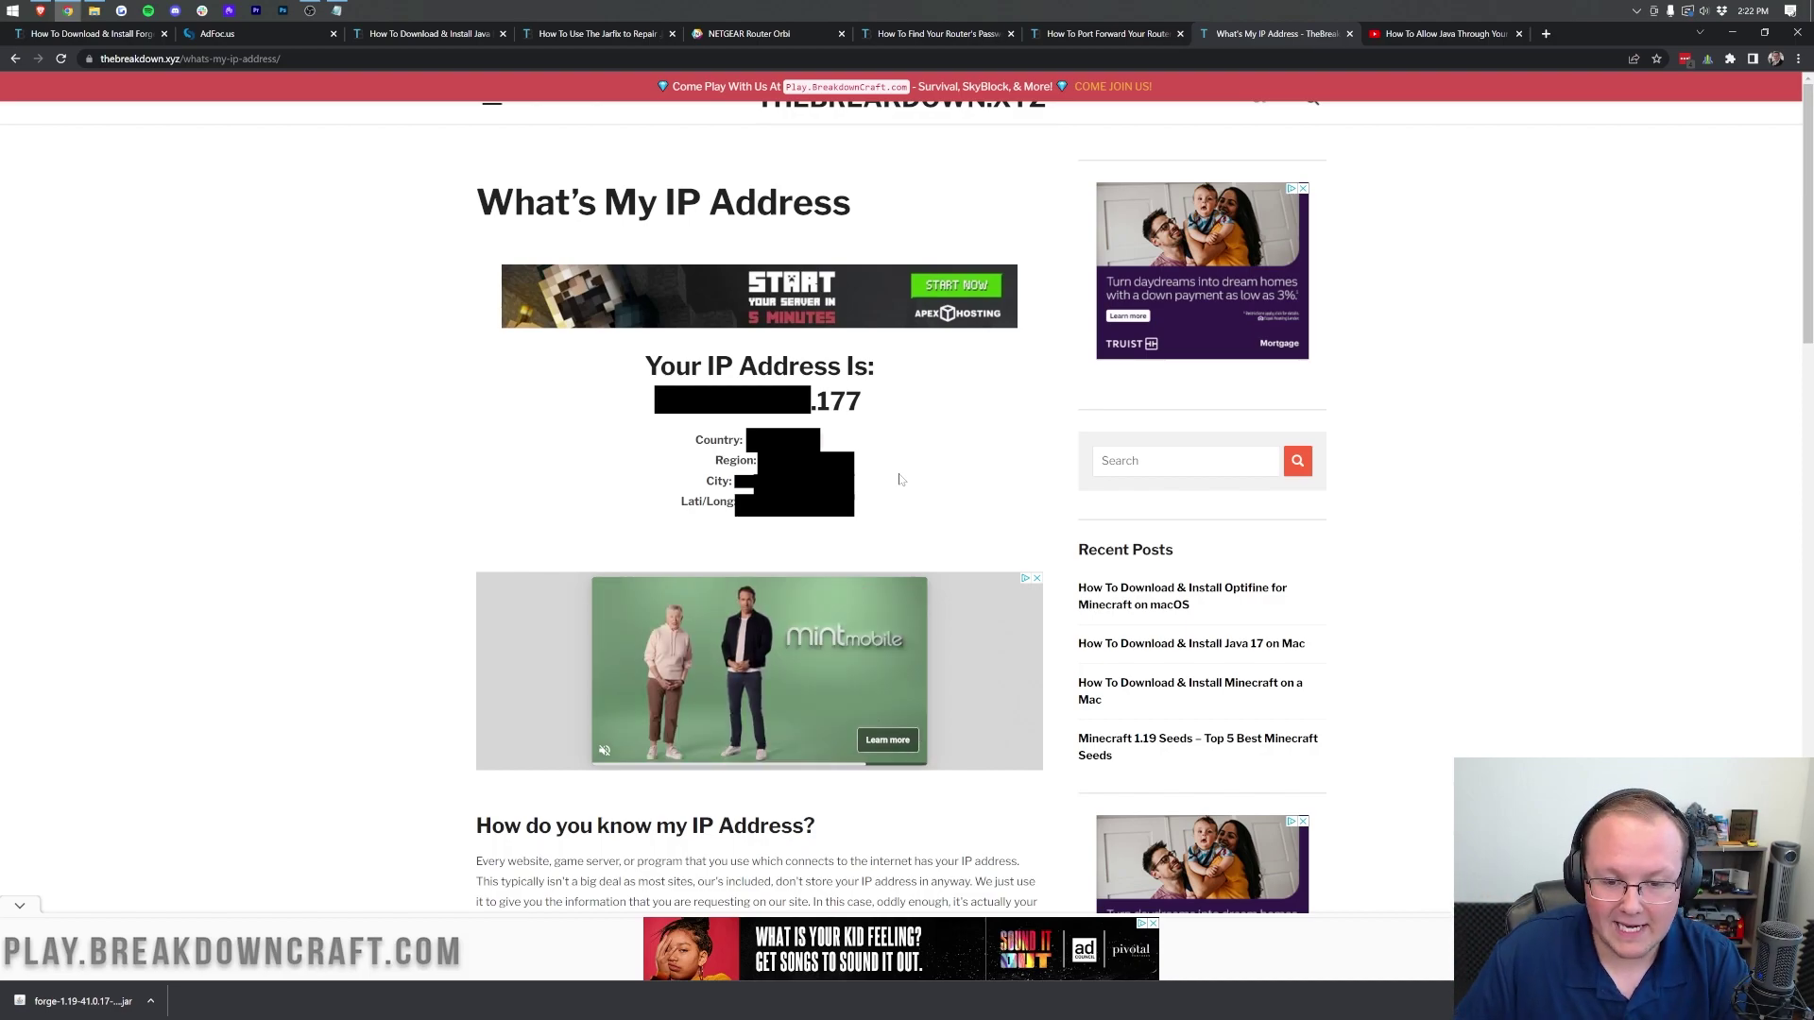
drag(862, 401, 671, 402)
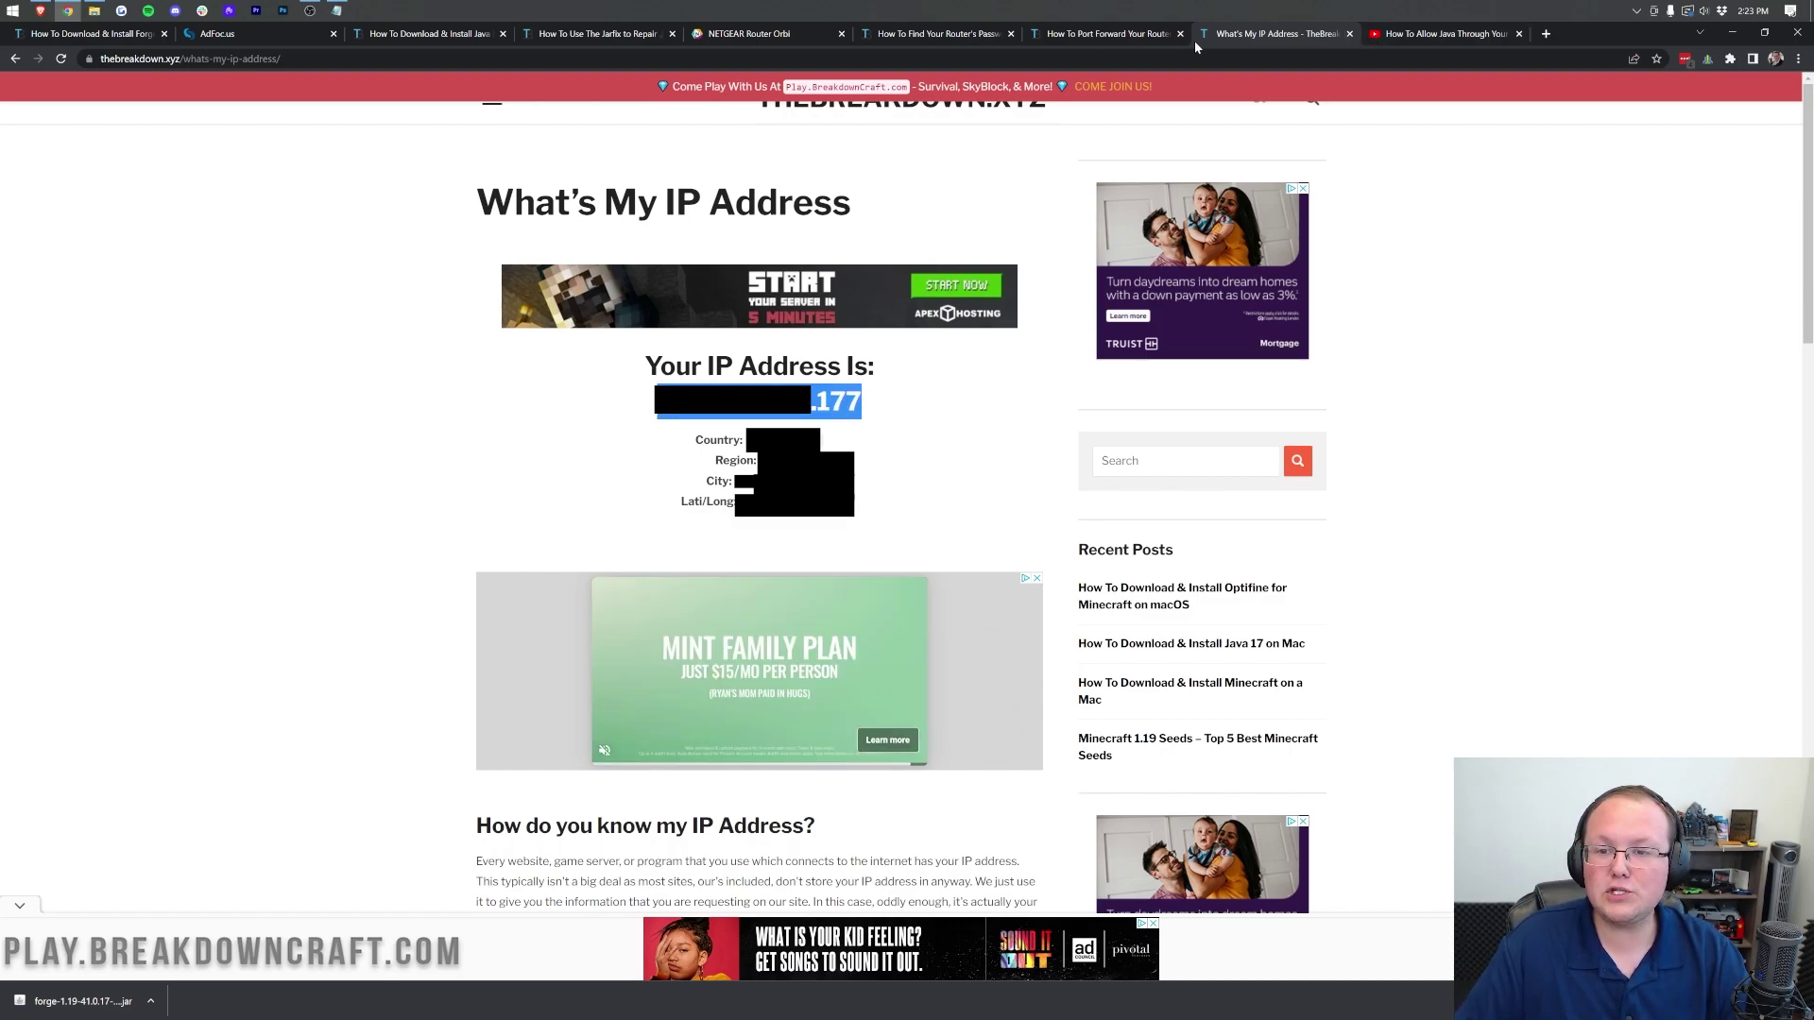
click(756, 33)
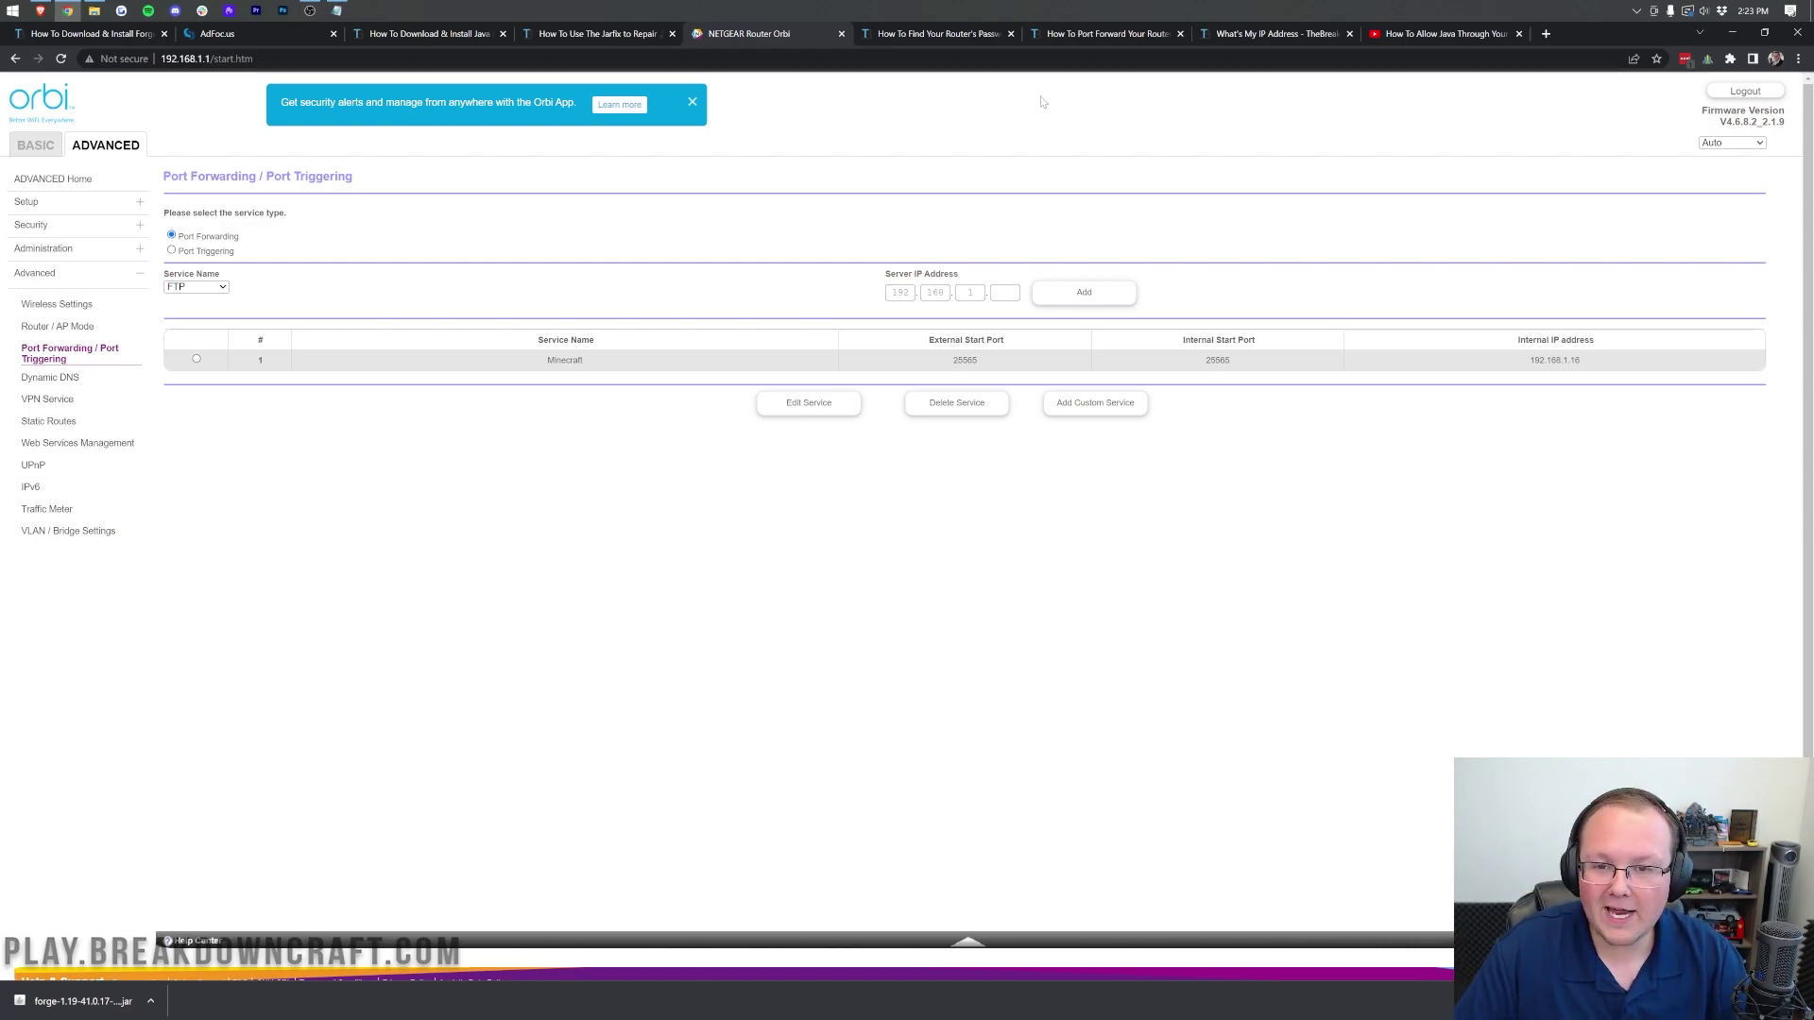
Step: Restart the Forge 1.19 server by running run.bat in its server folder
click(1727, 32)
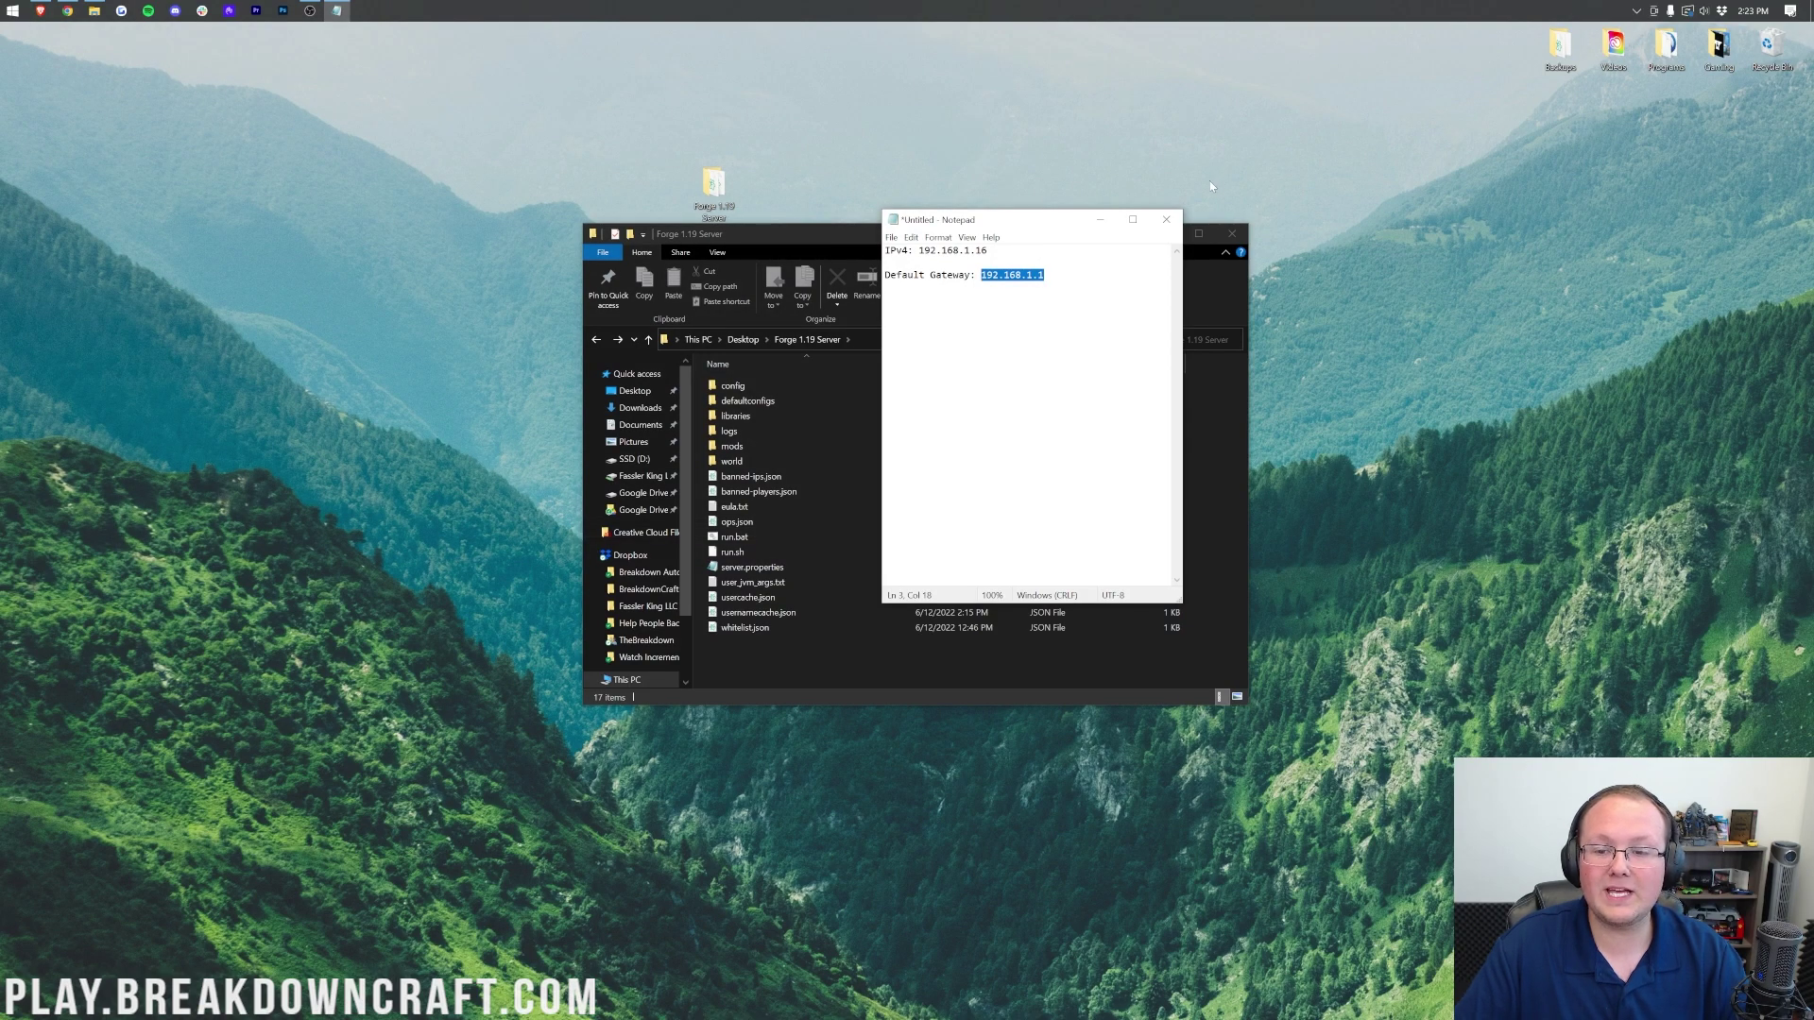
click(803, 230)
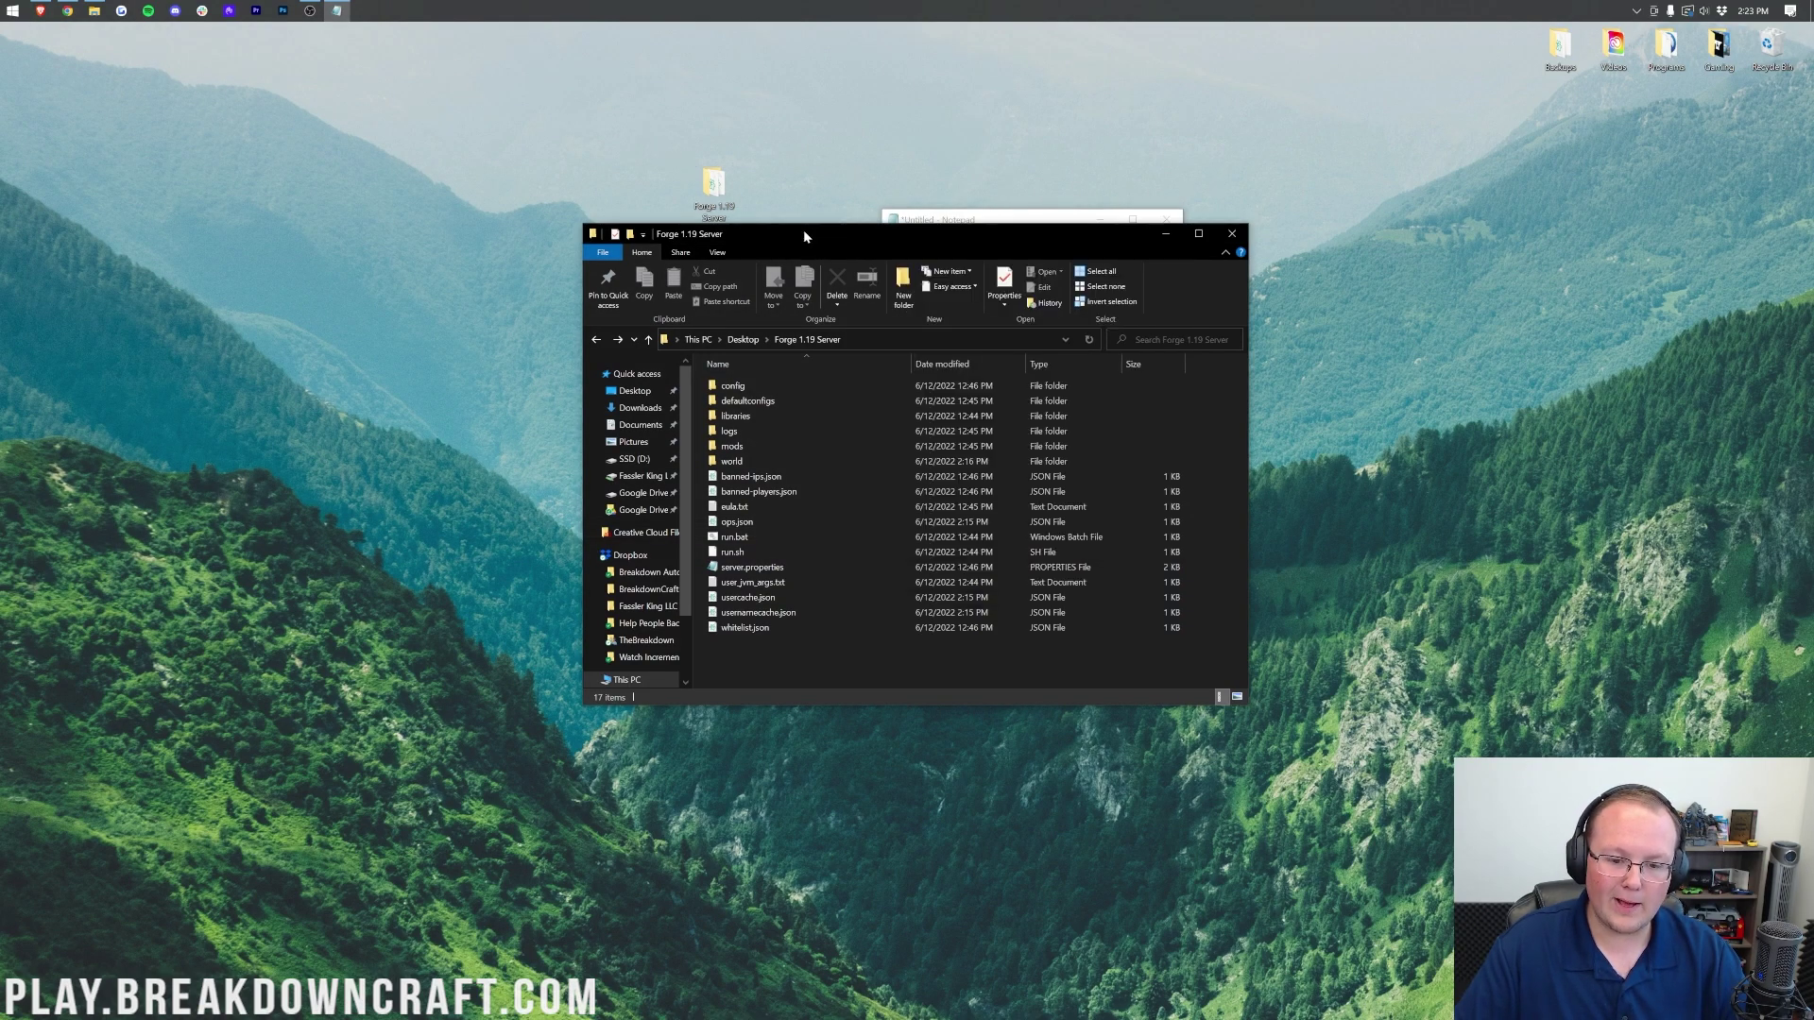
double_click(746, 537)
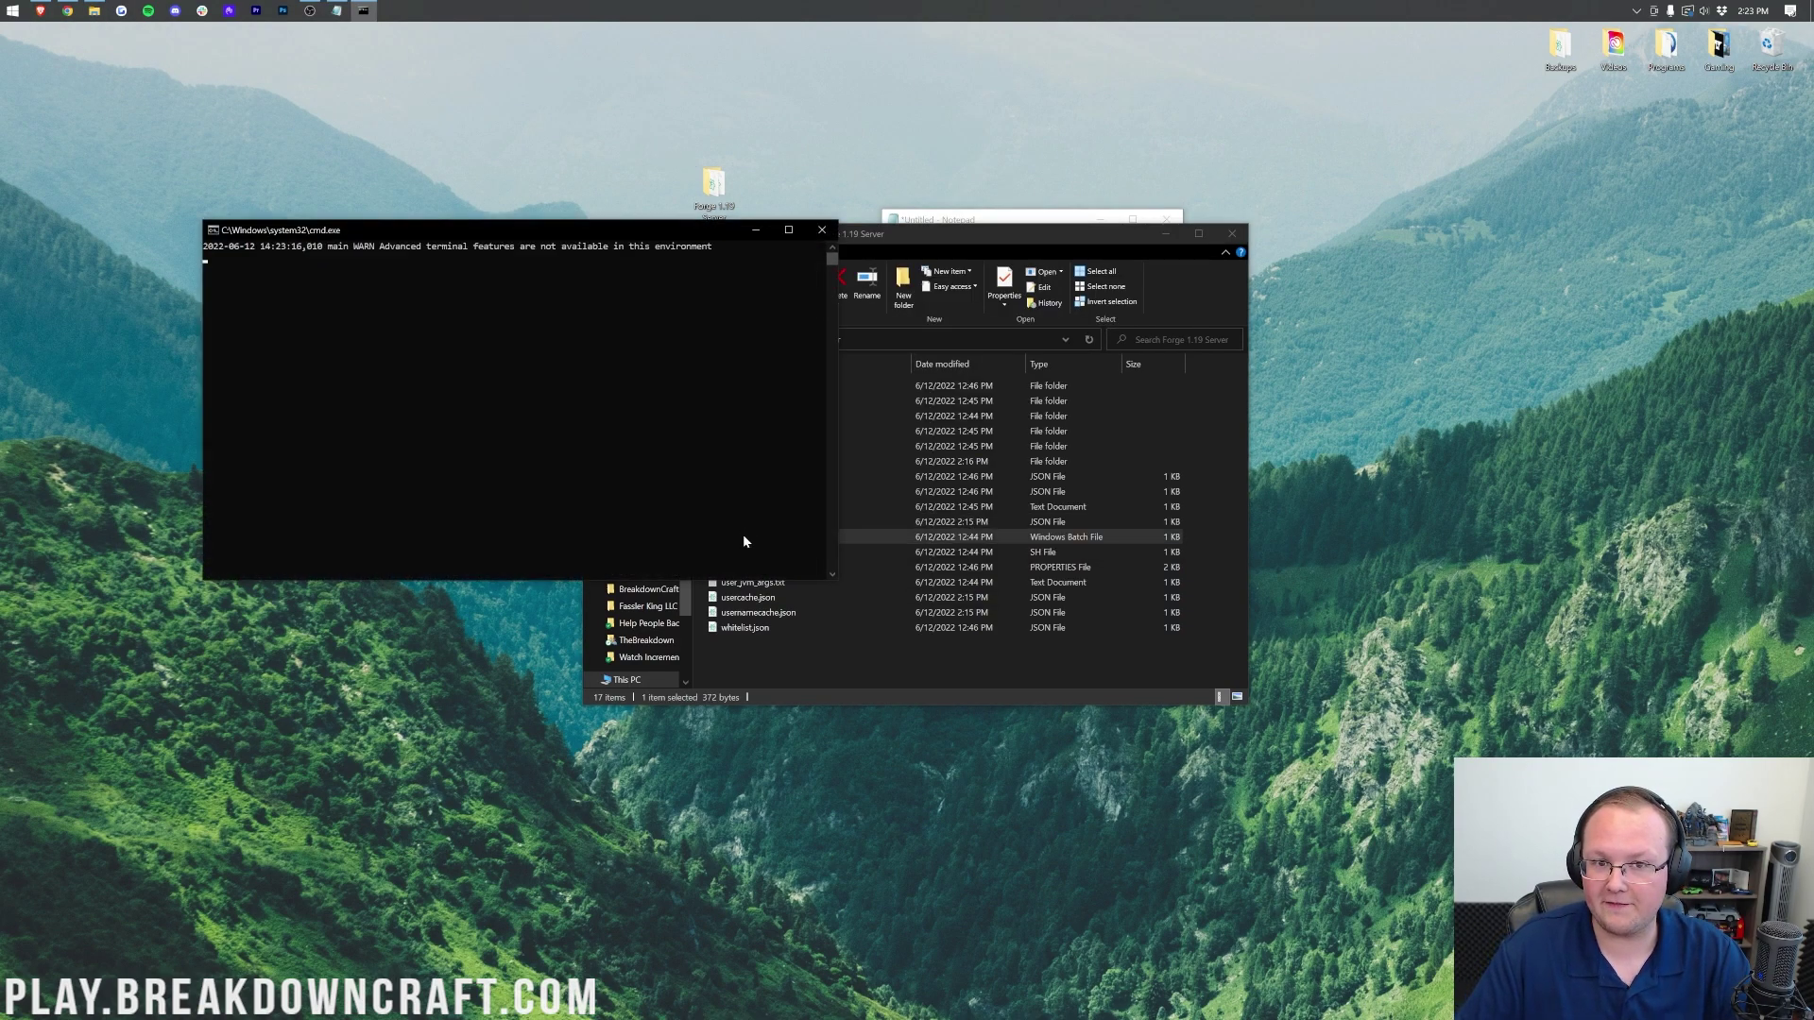
Step: Start Forge 1.19 from the Minecraft Launcher
click(15, 11)
key(Escape)
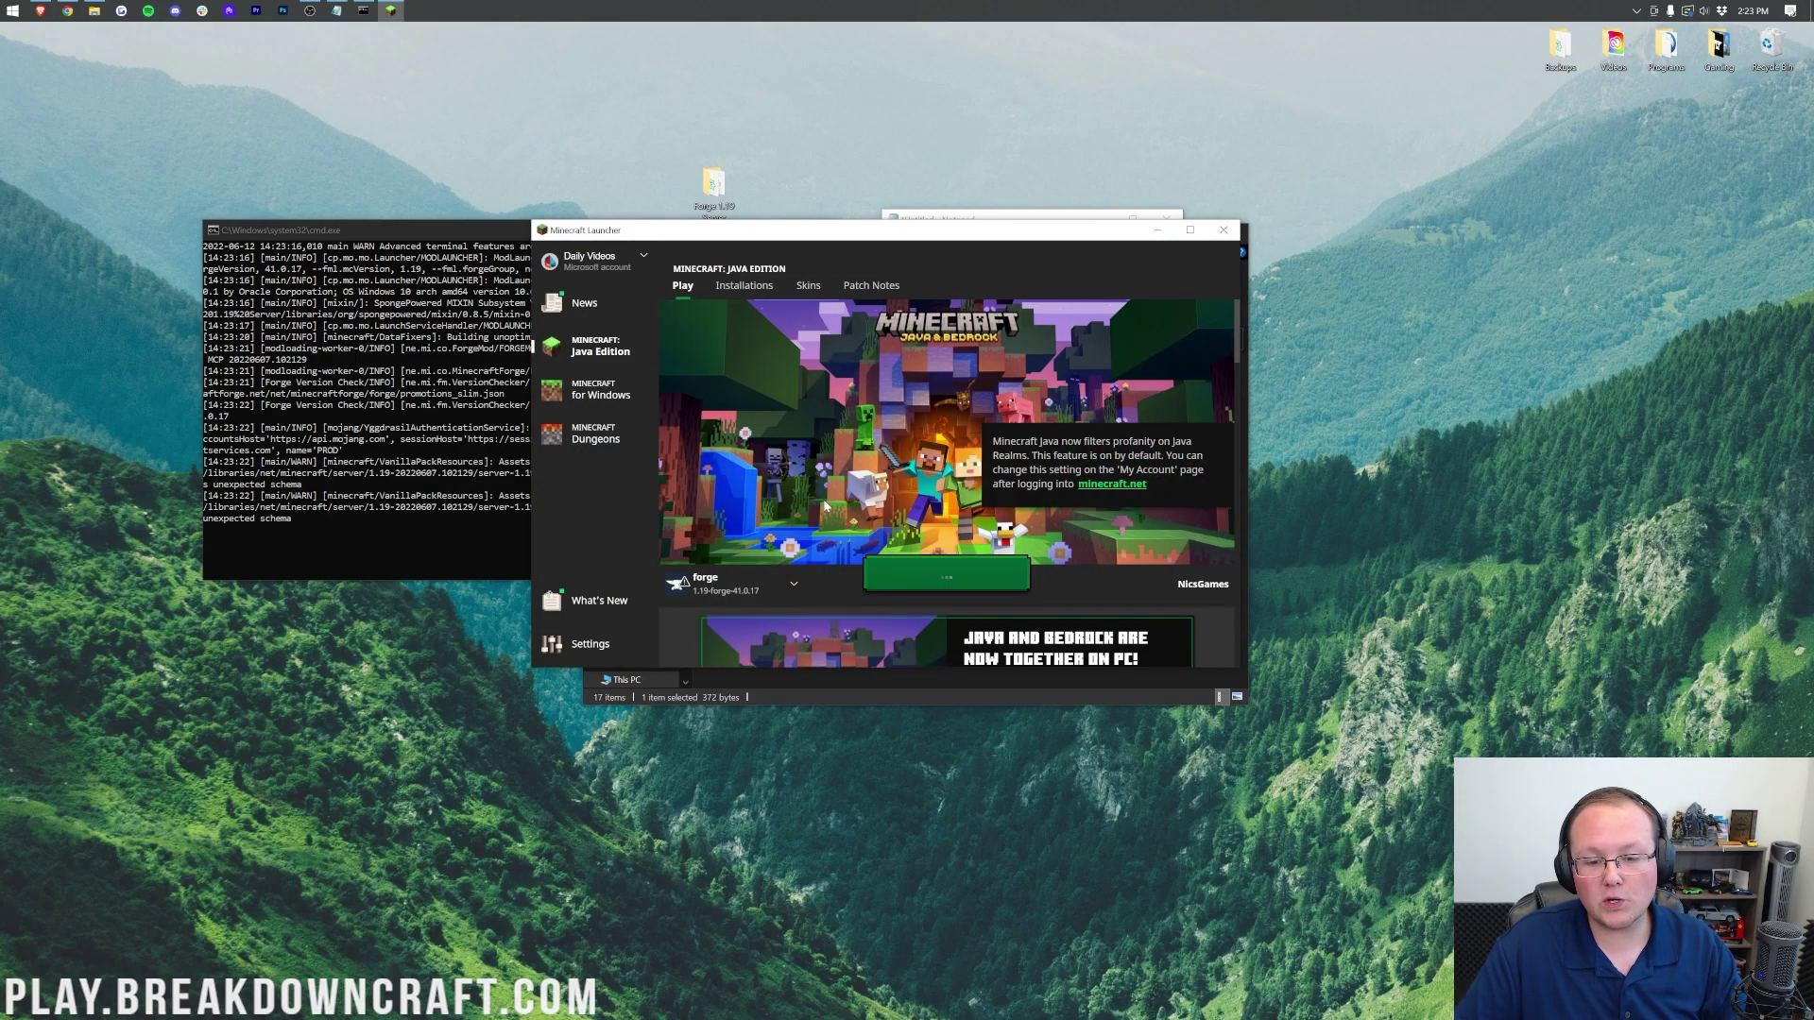
click(935, 580)
Step: Accept the mods warning, then clear localhost from Multiplayer's Direct Connection address
click(1030, 525)
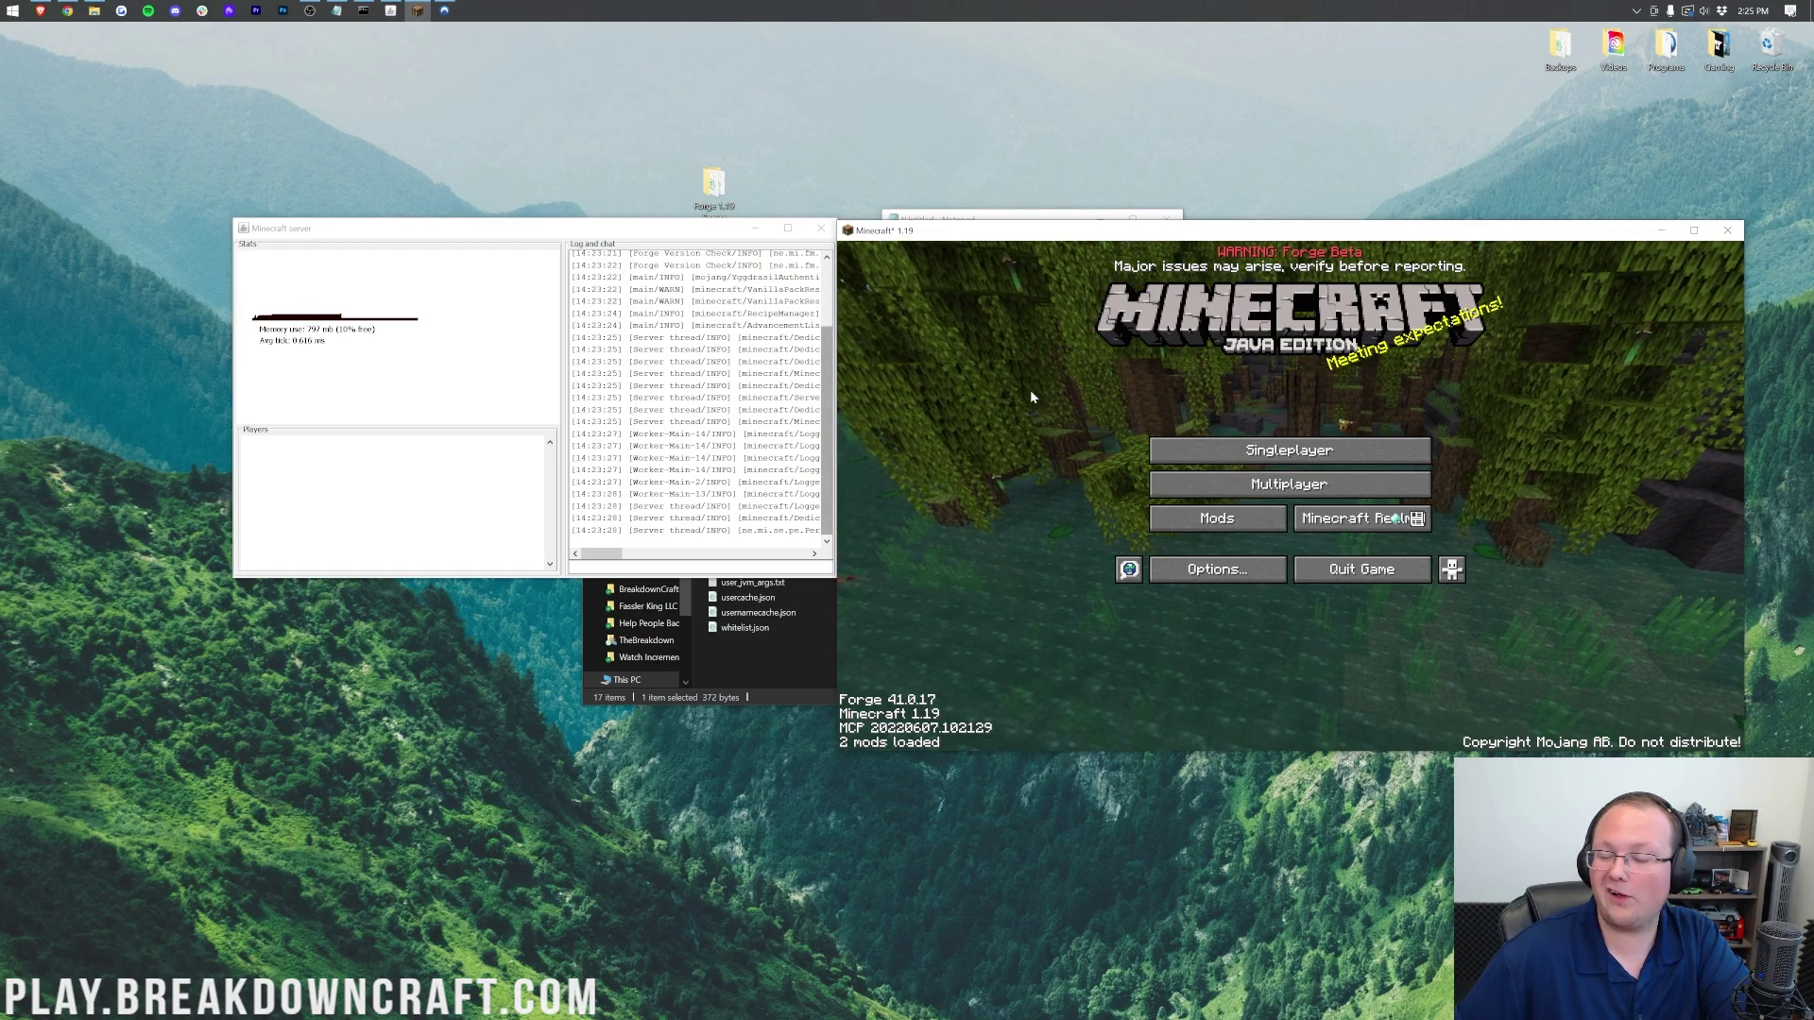
click(1289, 483)
click(1288, 690)
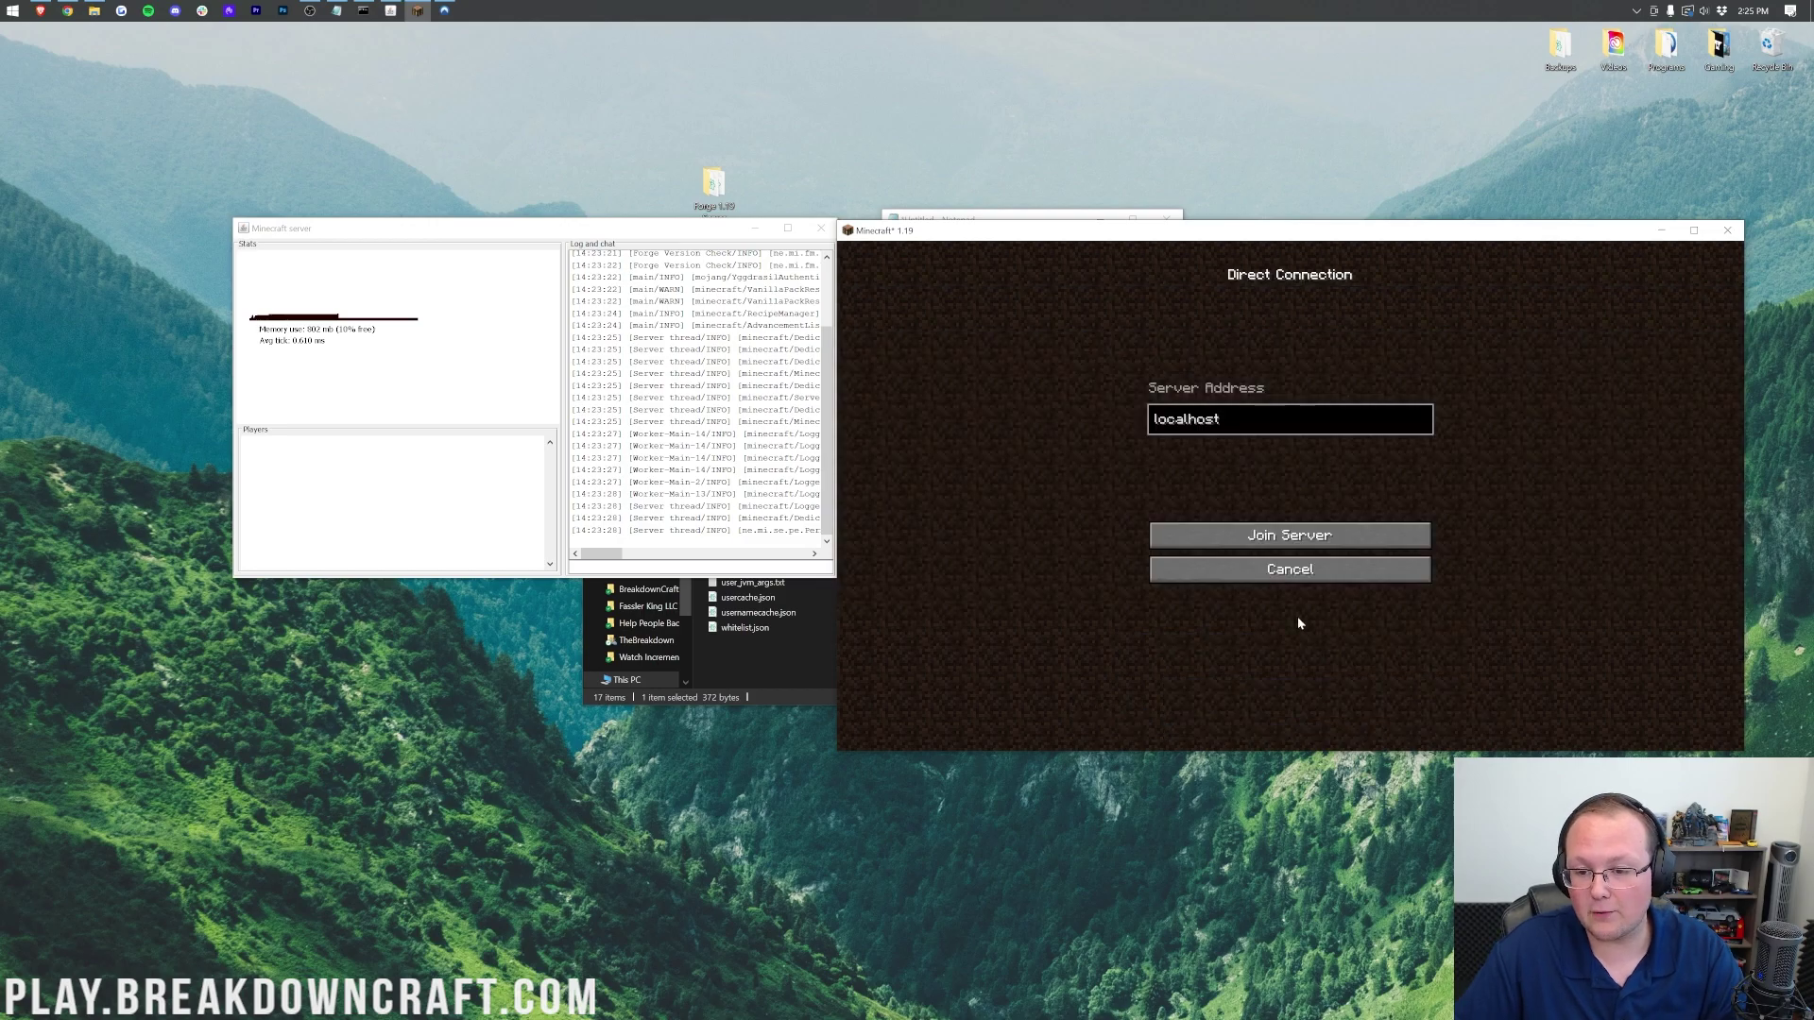
key(ctrl+a)
key(BackSpace)
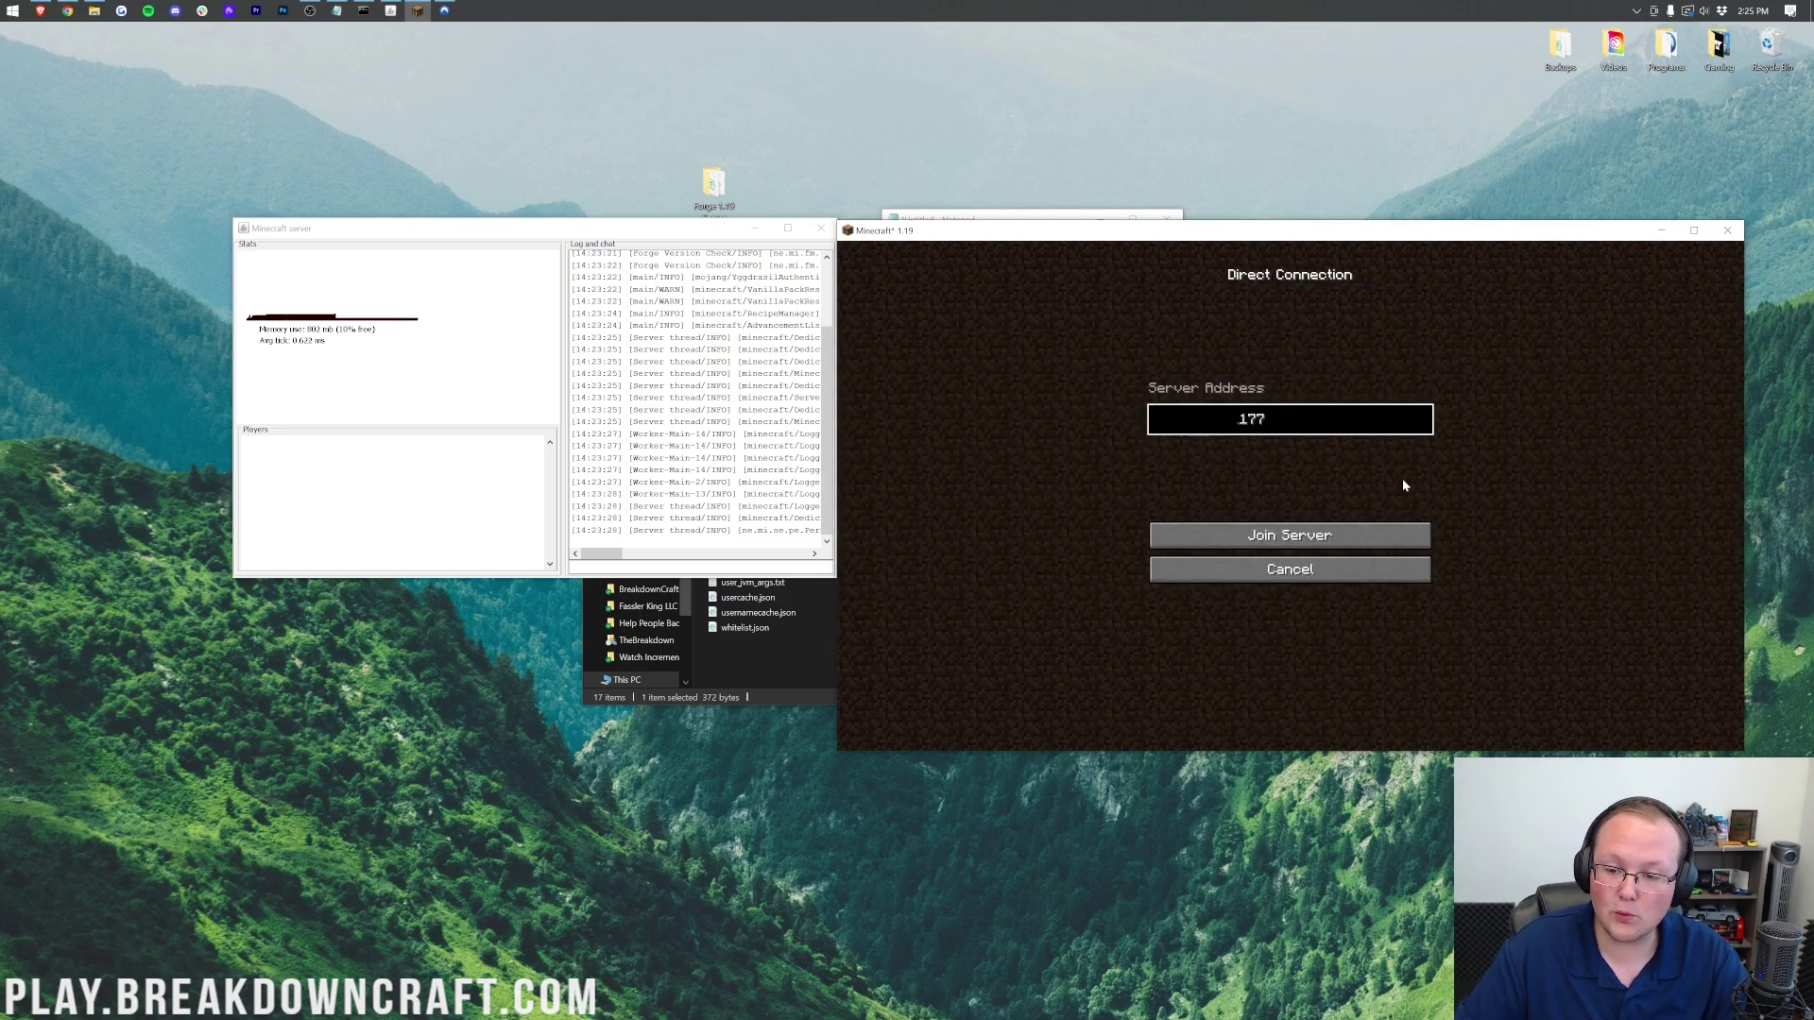